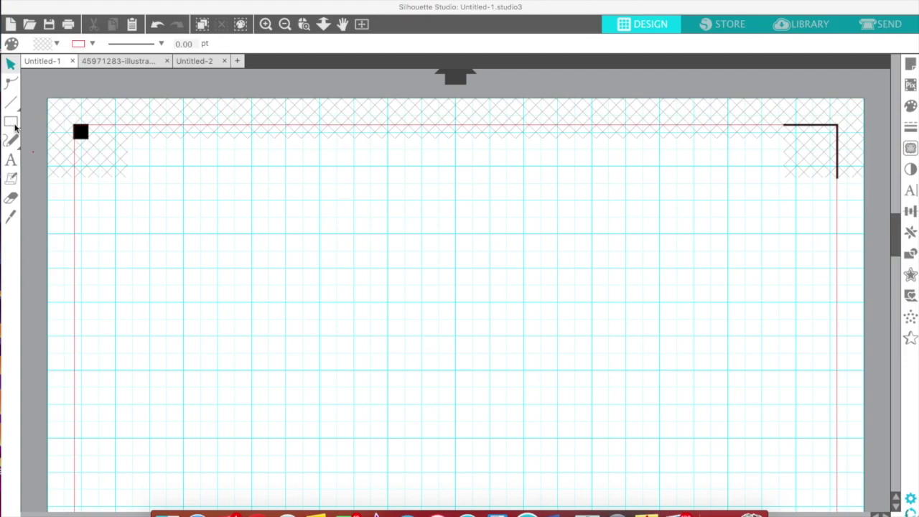
- Draw a rectangle on the mat and size it 4 in wide by 9 in tall
left_click(11, 122)
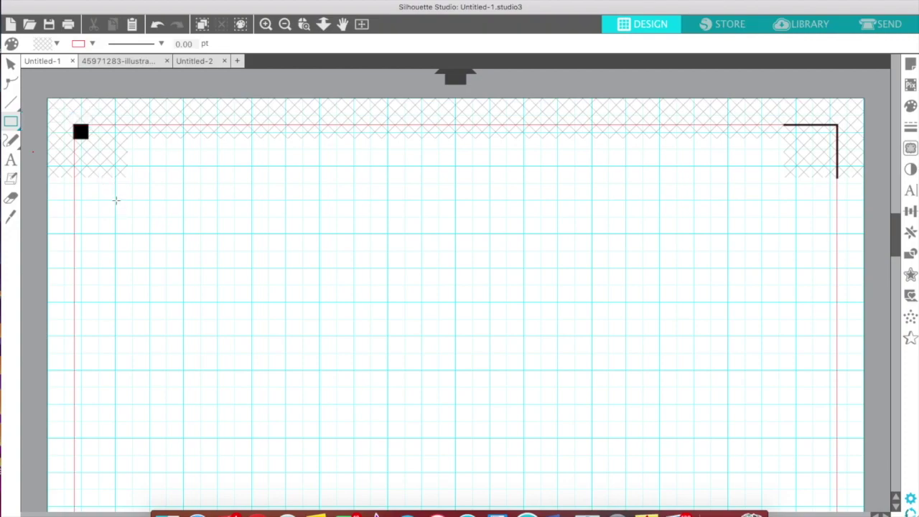
mouse_move(116, 199)
left_mouse_down()
mouse_move(153, 369)
mouse_move(195, 431)
mouse_move(642, 421)
mouse_move(665, 438)
left_mouse_up()
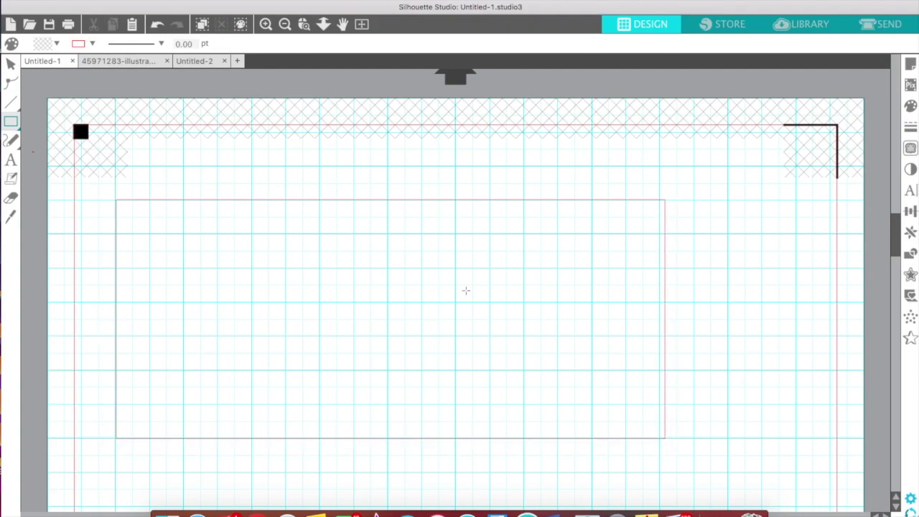
left_click(11, 64)
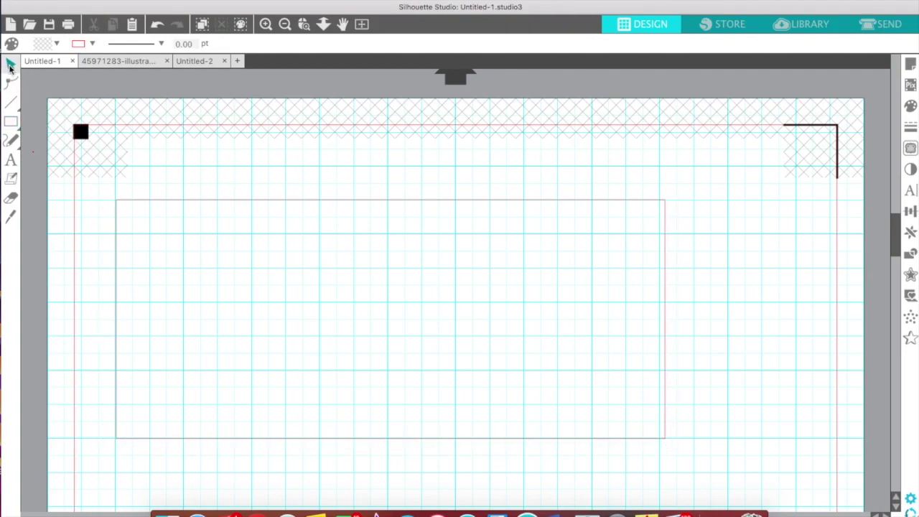
left_click(227, 200)
double_click(275, 44)
type("4")
double_click(316, 44)
type("9")
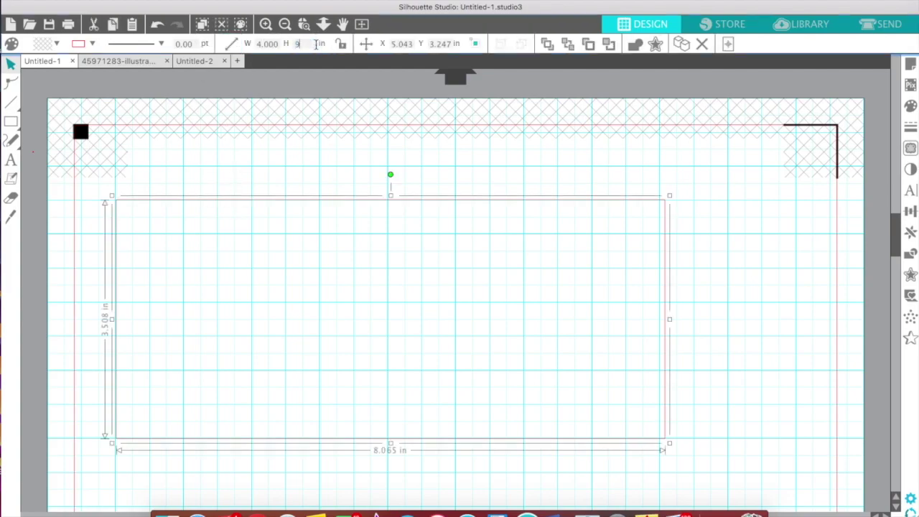
key("Return")
- Rotate the rectangle to lie level at 9 x 4 in and move it near the top of the mat
scroll(406, 192, "up", 3)
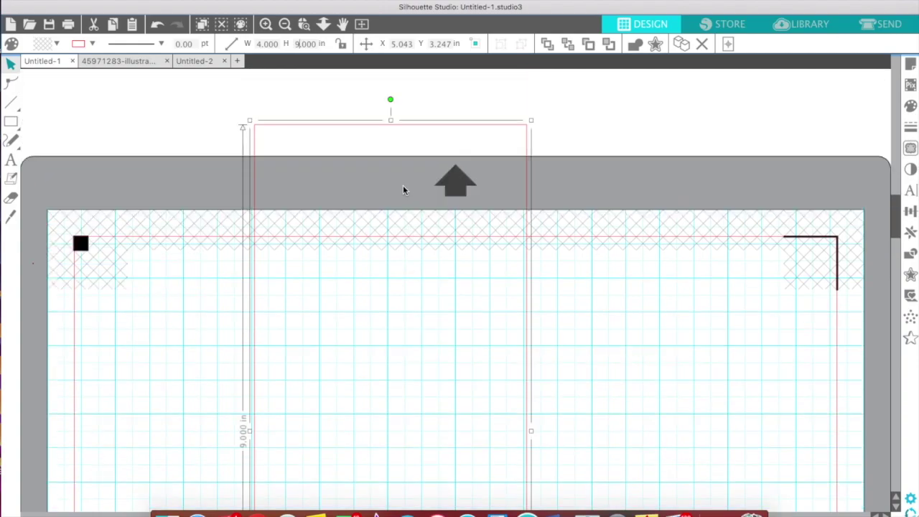
scroll(402, 165, "up", 2)
left_click_drag(391, 135, 706, 463)
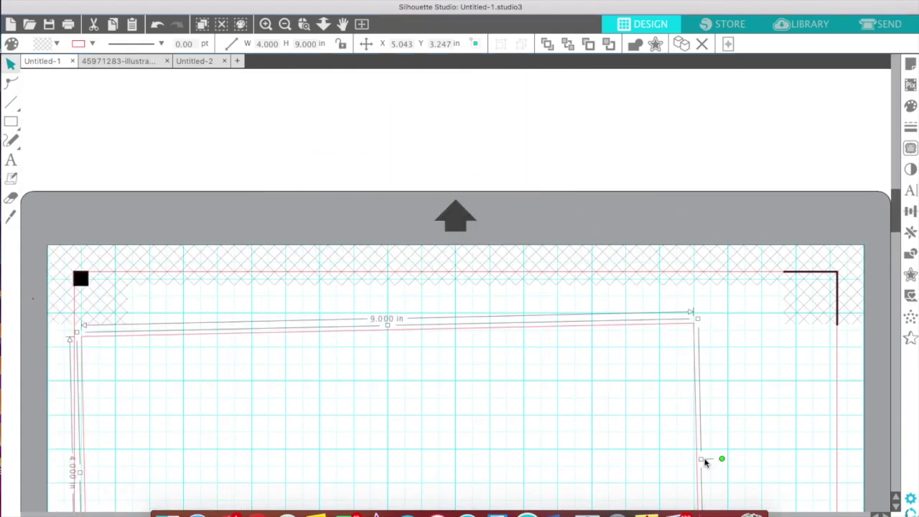
scroll(706, 463, "down", 5)
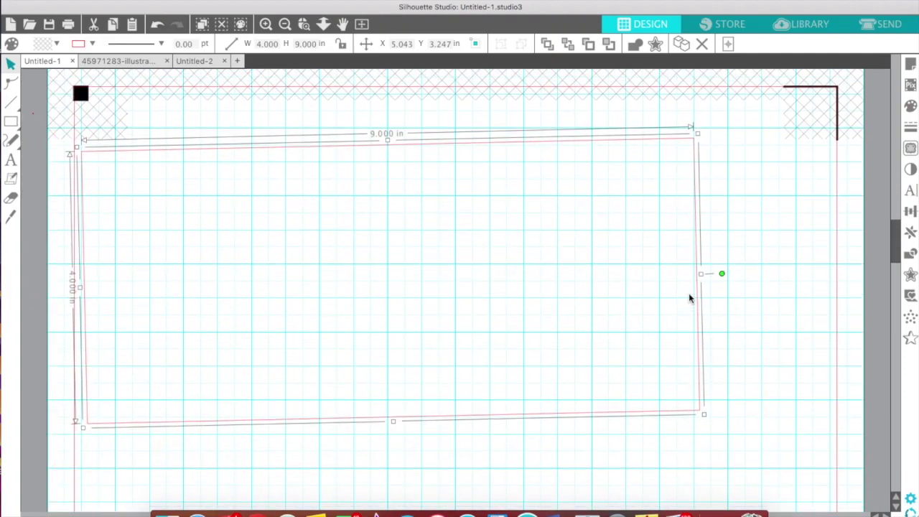
left_click_drag(722, 271, 723, 275)
left_click_drag(199, 145, 266, 132)
left_click(764, 140)
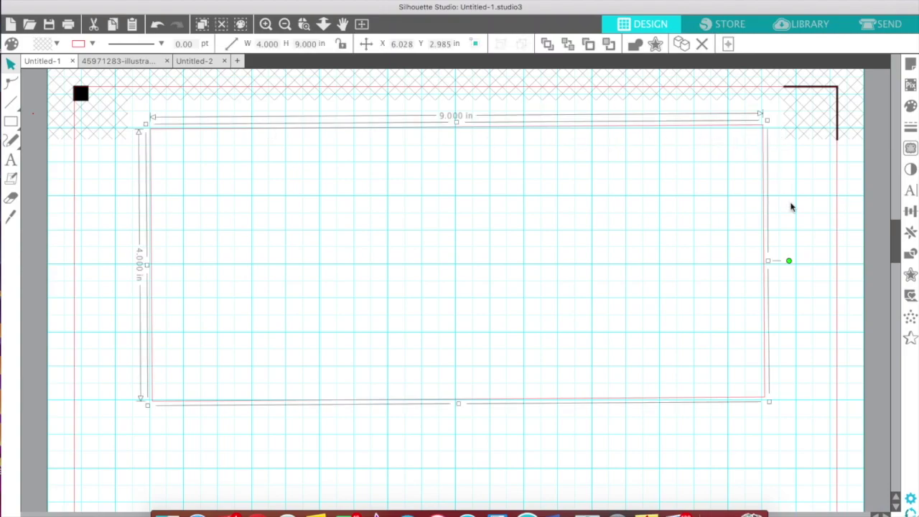
left_click_drag(795, 263, 791, 263)
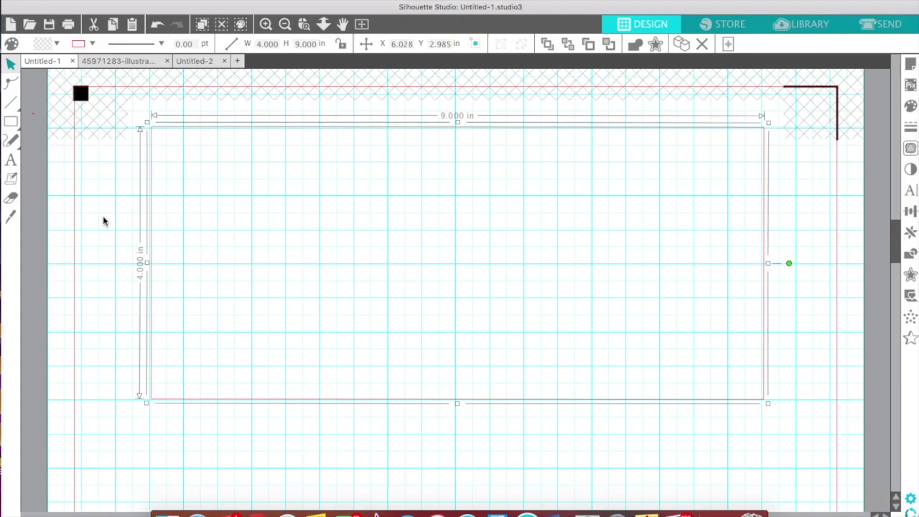
- Nudge the ticket rectangle into its final position and reselect it
left_click(106, 196)
left_click_drag(306, 127, 306, 133)
mouse_move(14, 123)
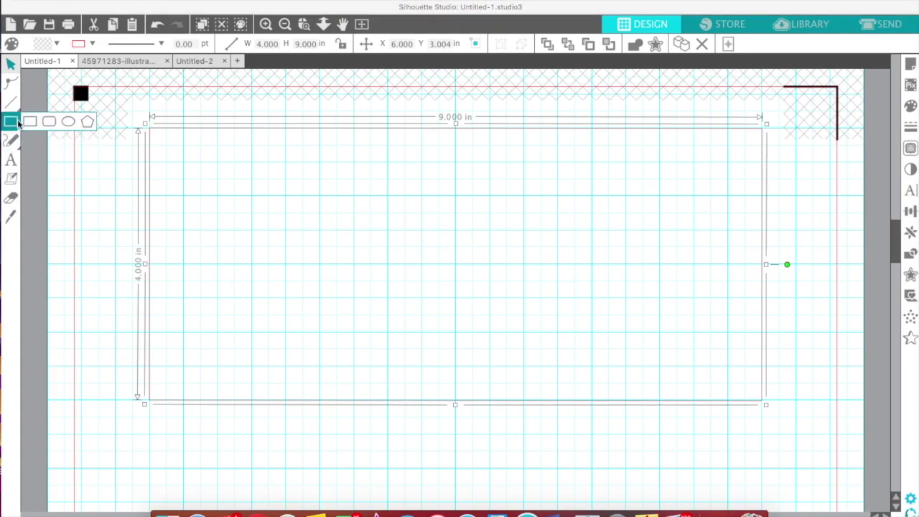
left_click(170, 125)
left_click(287, 128)
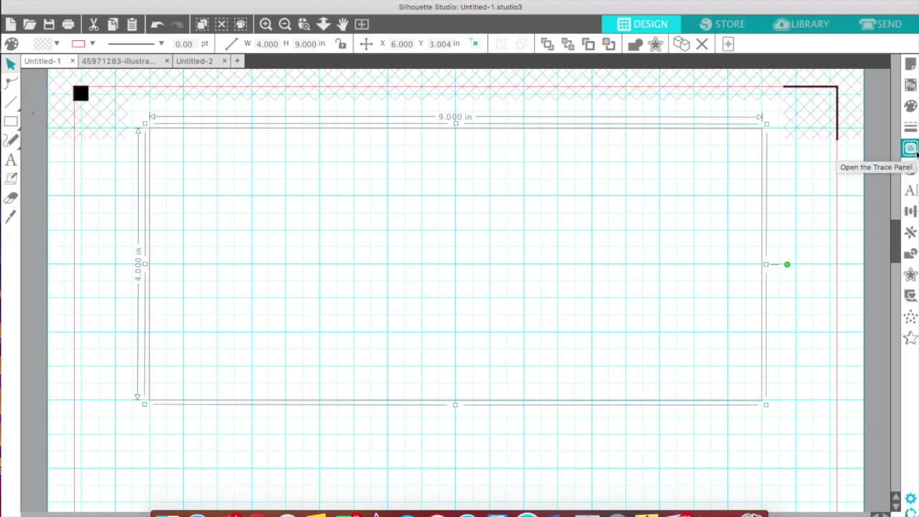
- Fill the ticket rectangle with a pale yellow-orange gradient from the Fill Gradient swatches
left_click(911, 148)
left_click(908, 107)
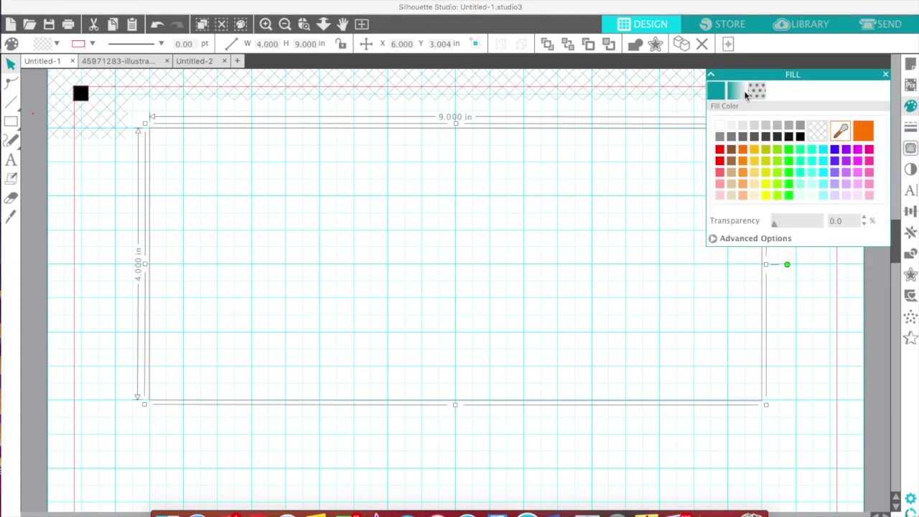
left_click(744, 94)
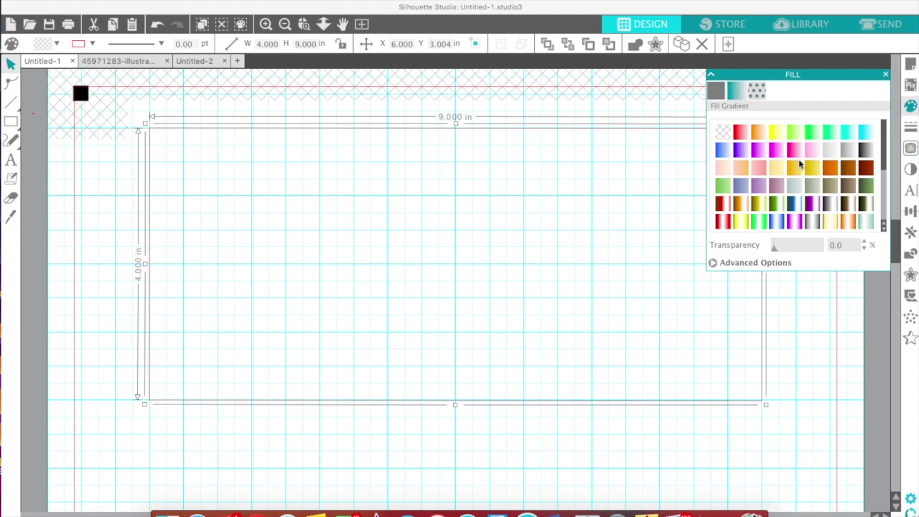
left_click(772, 172)
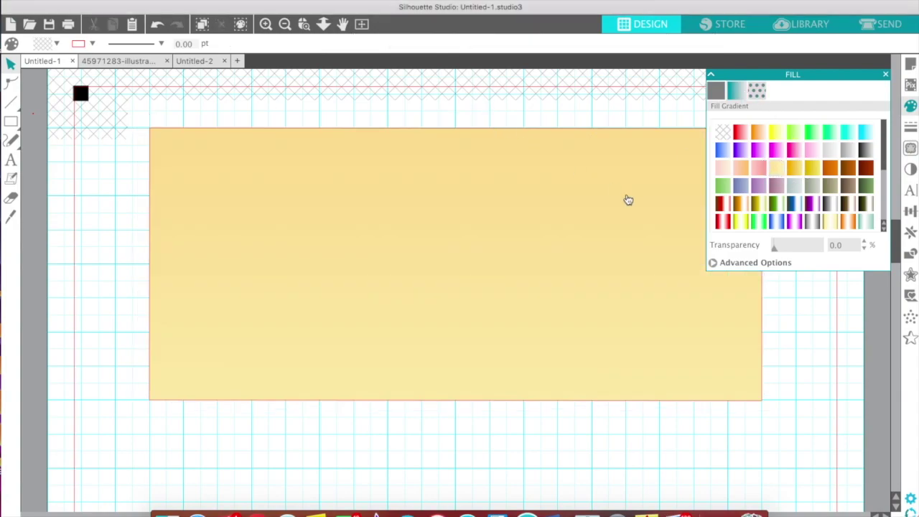
left_click(885, 74)
left_click(751, 99)
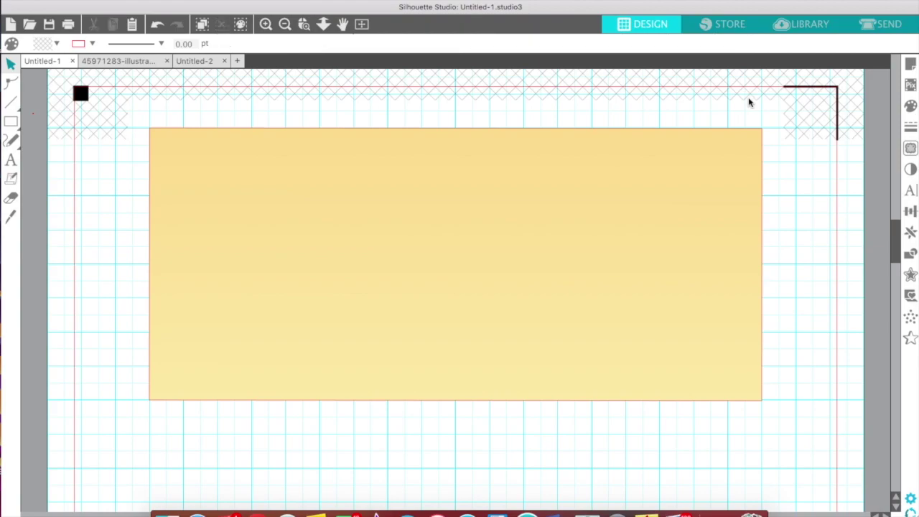
left_click(11, 120)
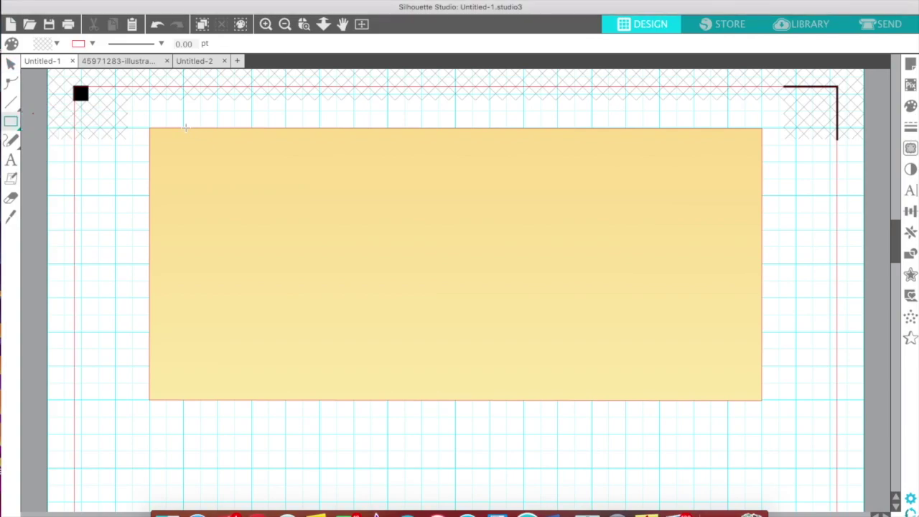
- Draw a narrow 0.506 × 3.995 in strip inside the ticket's left end
left_click_drag(181, 130, 217, 401)
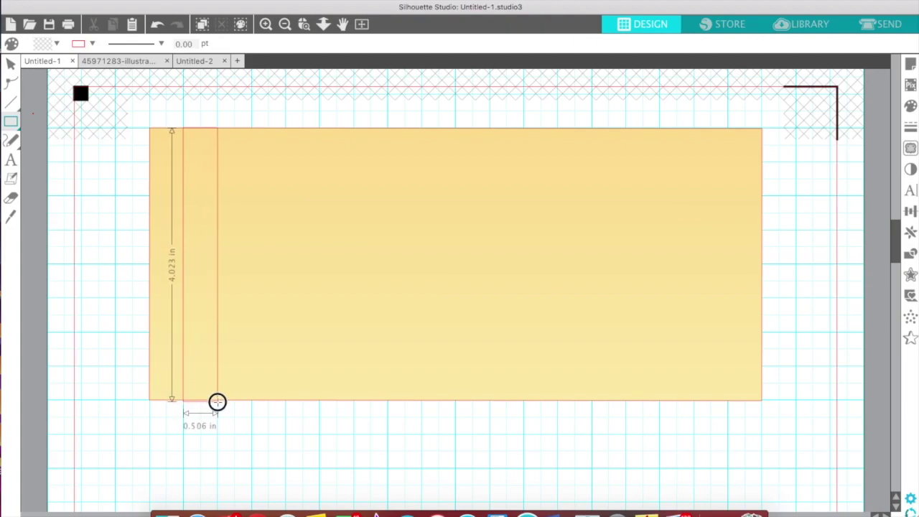
left_click_drag(217, 401, 218, 399)
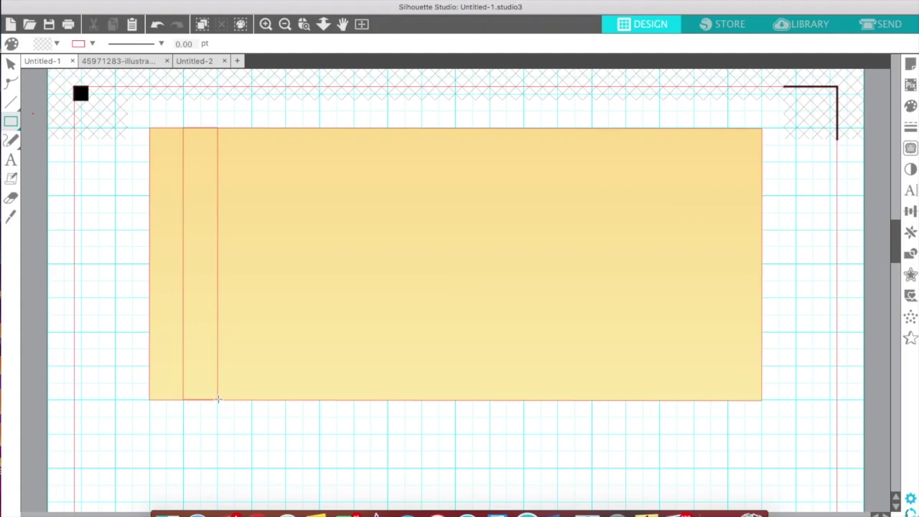
left_click(10, 63)
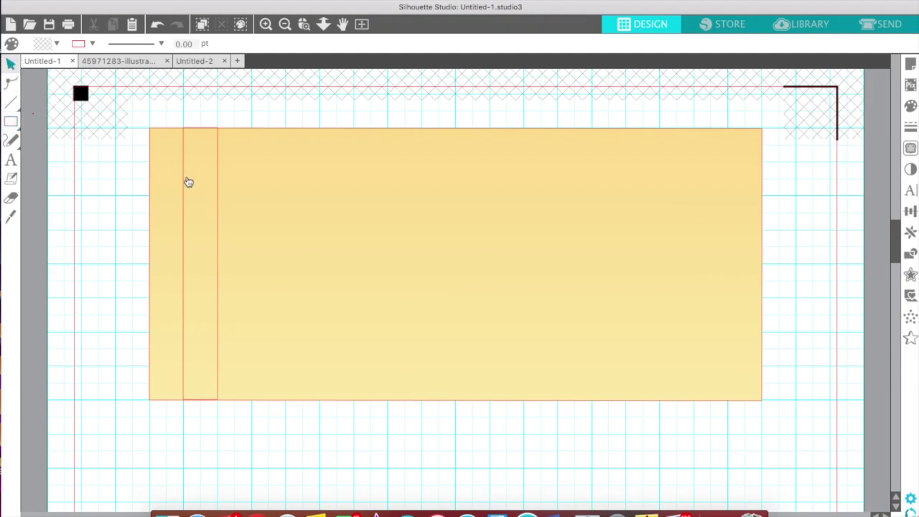
left_click(219, 151)
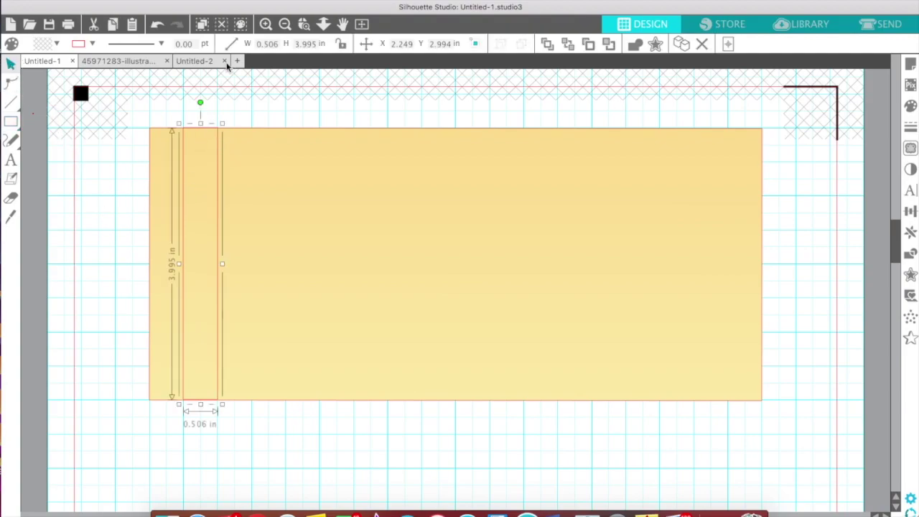
- Zoom in to check the strip against the ticket, then return to page view and reselect the strip
left_click(266, 24)
scroll(195, 147, "up", 2)
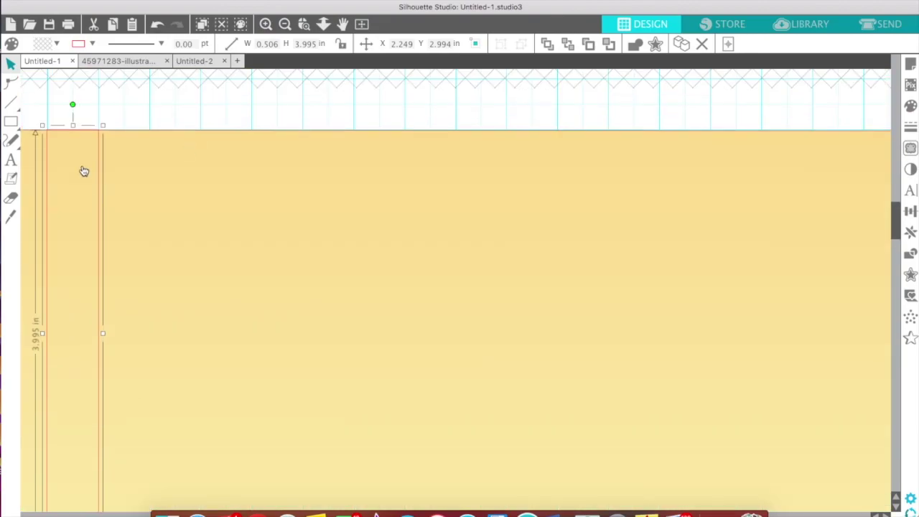
left_click(104, 134)
left_click(99, 146)
scroll(212, 118, "down", 5)
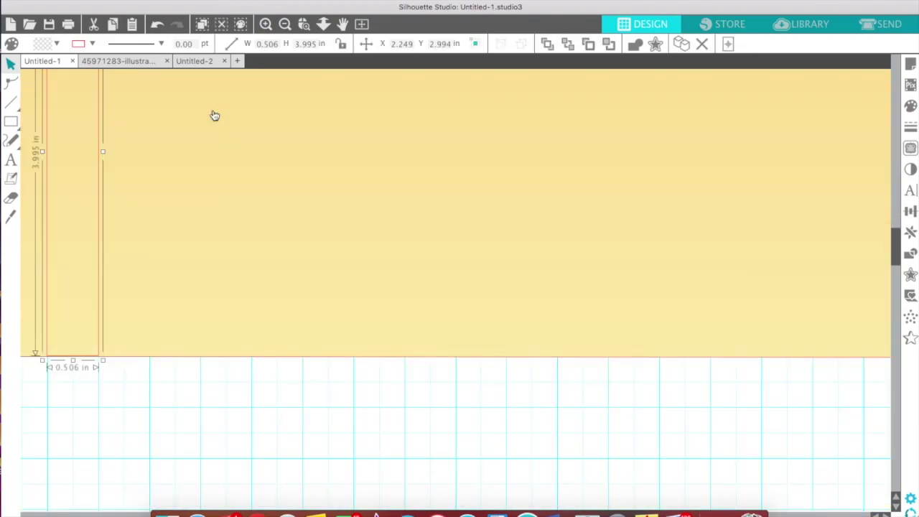
scroll(219, 100, "up", 1)
left_click(284, 24)
scroll(142, 168, "up", 2)
left_click(122, 147)
scroll(121, 146, "up", 1)
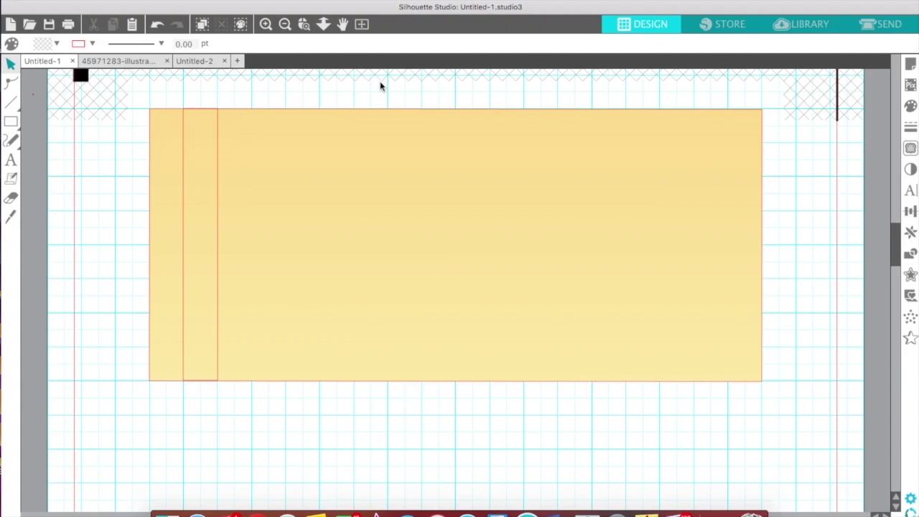
left_click(215, 129)
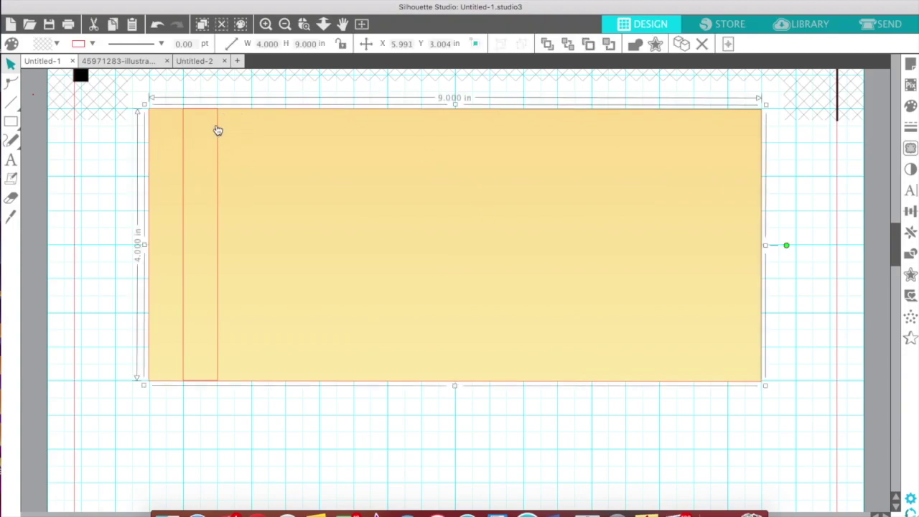
left_click(105, 138)
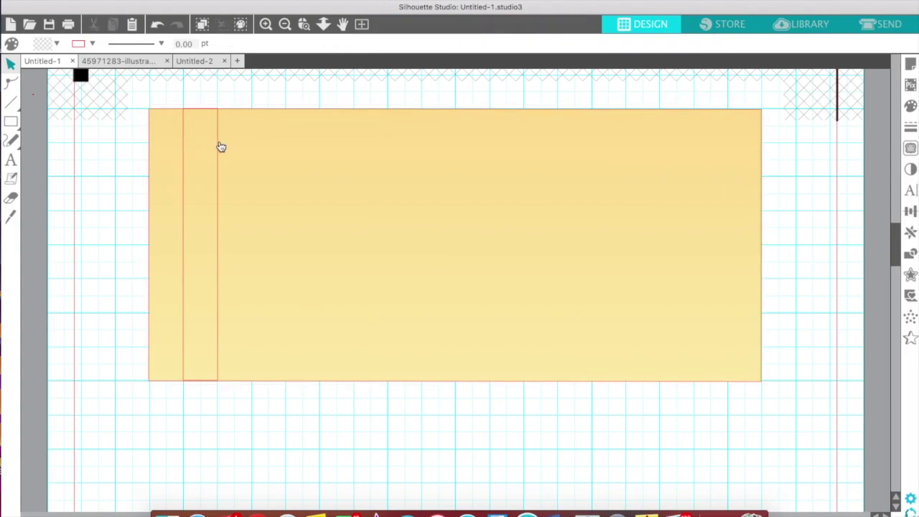
left_click(220, 146)
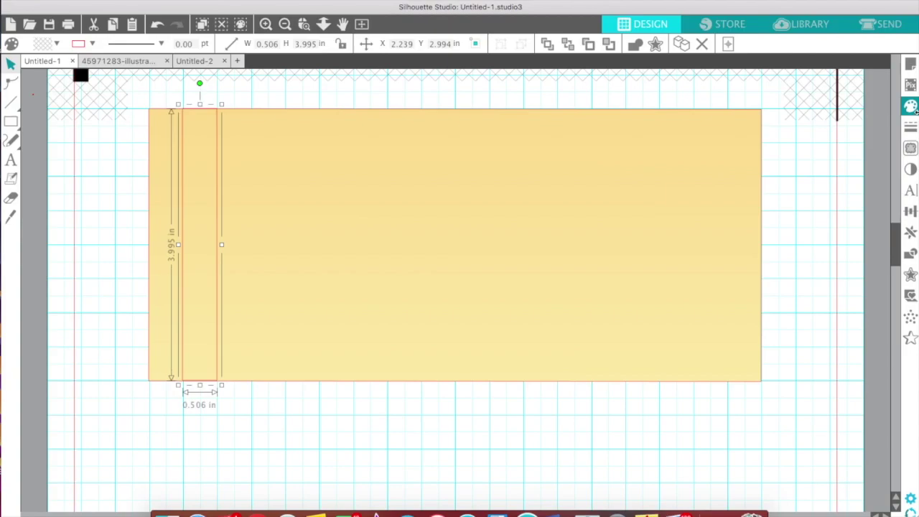
- Fill the narrow strip with red
left_click(912, 107)
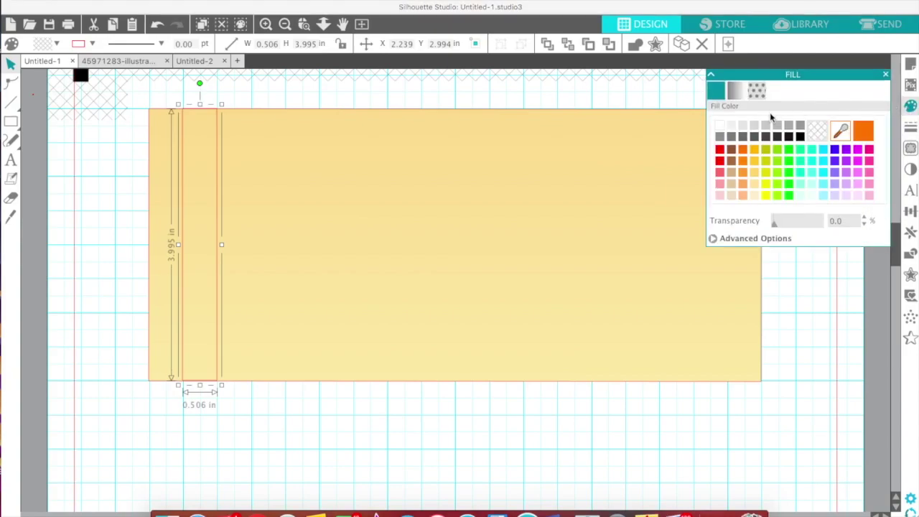
left_click(719, 148)
left_click(250, 100)
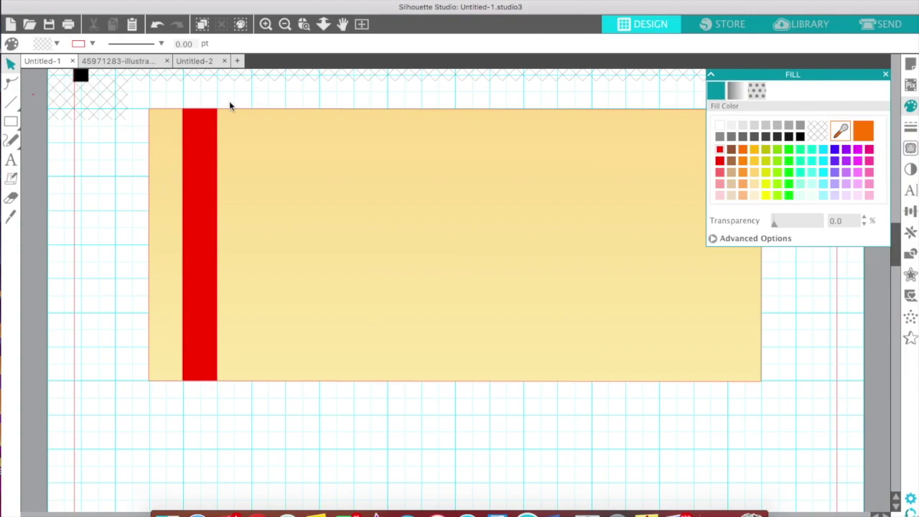
- Duplicate the red stripe and place the first copies to its right
left_click(188, 150)
right_click(187, 151)
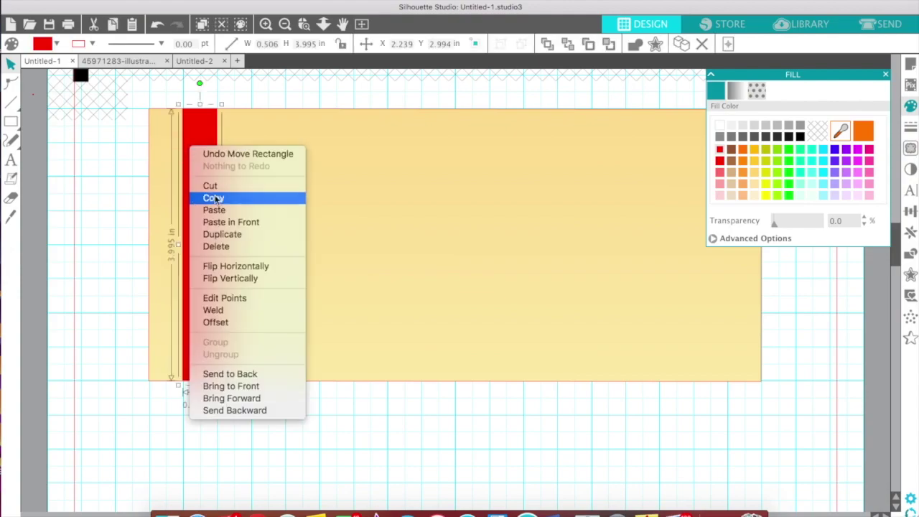
left_click(252, 235)
left_click_drag(221, 177, 346, 183)
right_click(276, 173)
left_click(307, 254)
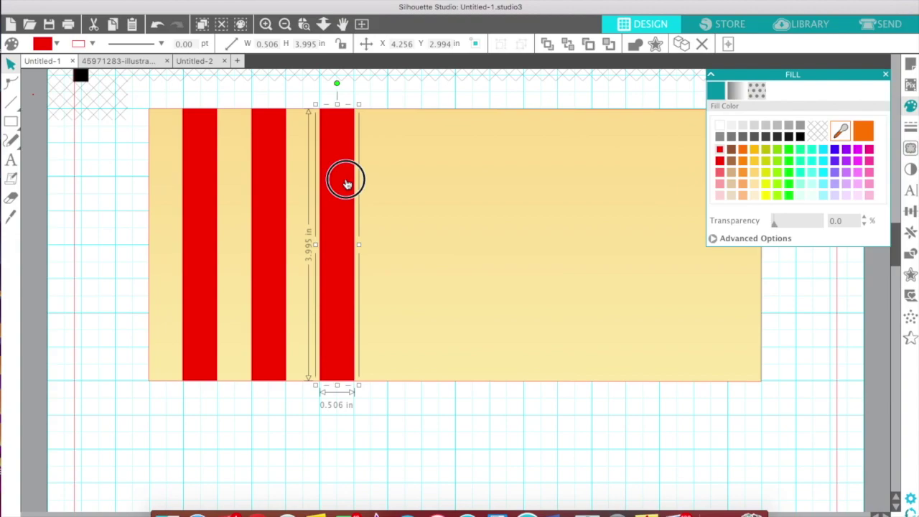
right_click(345, 180)
key("Escape")
left_click_drag(363, 194, 477, 216)
- Add more red stripe copies, spacing them evenly across the middle of the ticket
right_click(414, 191)
left_click(451, 274)
right_click(476, 208)
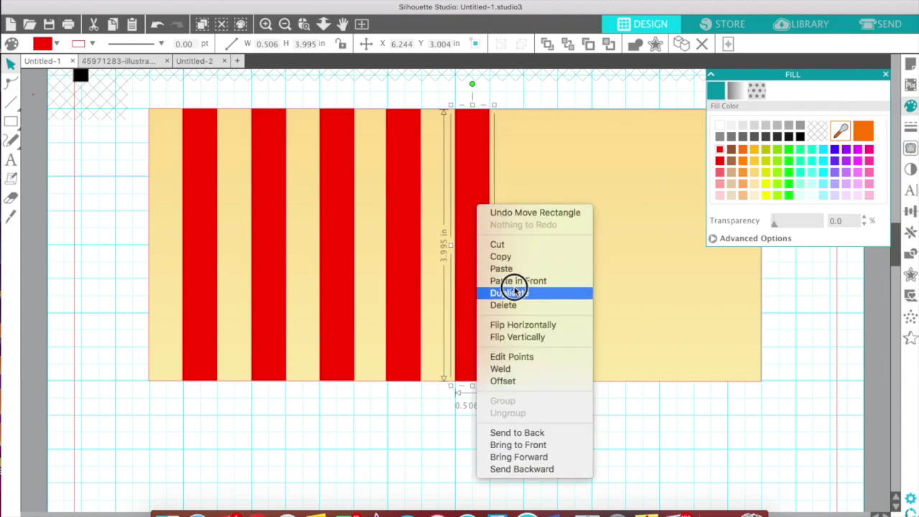
left_click(514, 290)
left_click_drag(488, 150, 554, 154)
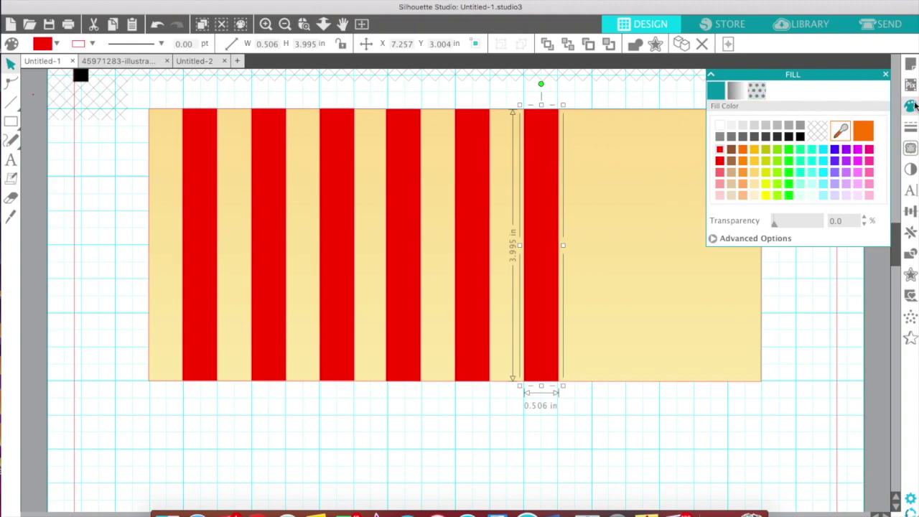
left_click(886, 75)
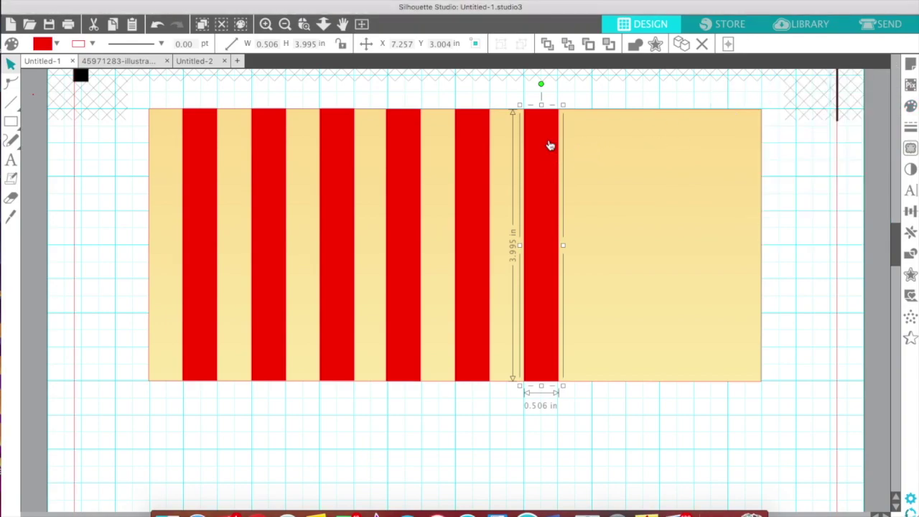
right_click(550, 145)
left_click(579, 227)
left_click_drag(546, 188, 608, 179)
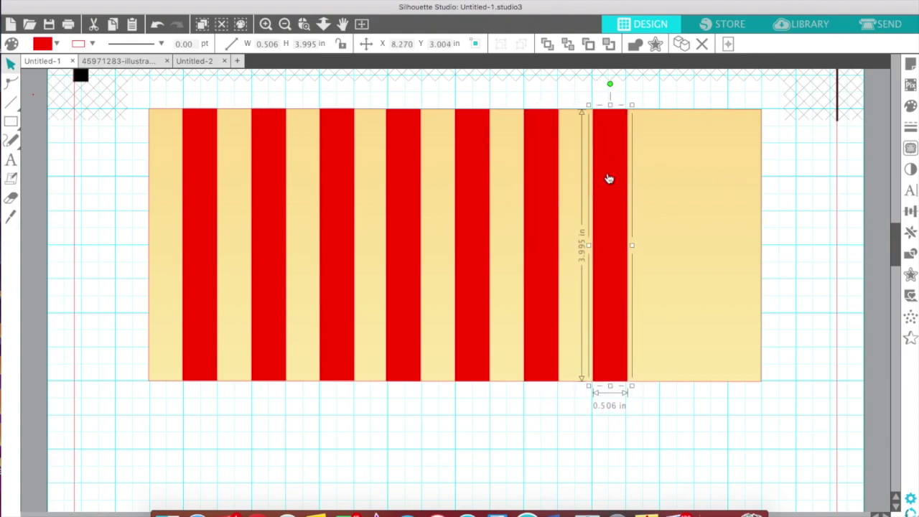
- Place the final stripe copies out to the ticket's right edge, making nine stripes
right_click(609, 176)
left_click(657, 257)
left_click_drag(636, 219, 698, 223)
left_click_drag(694, 222, 749, 207)
right_click(694, 223)
left_click(732, 303)
left_click(790, 190)
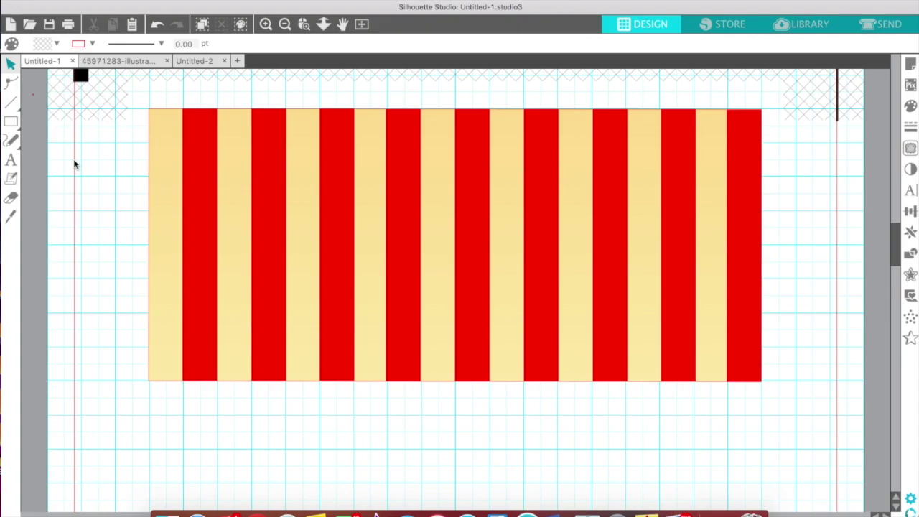
- Set the Line tool to Straight lines and discard a stray test line
left_click(11, 217)
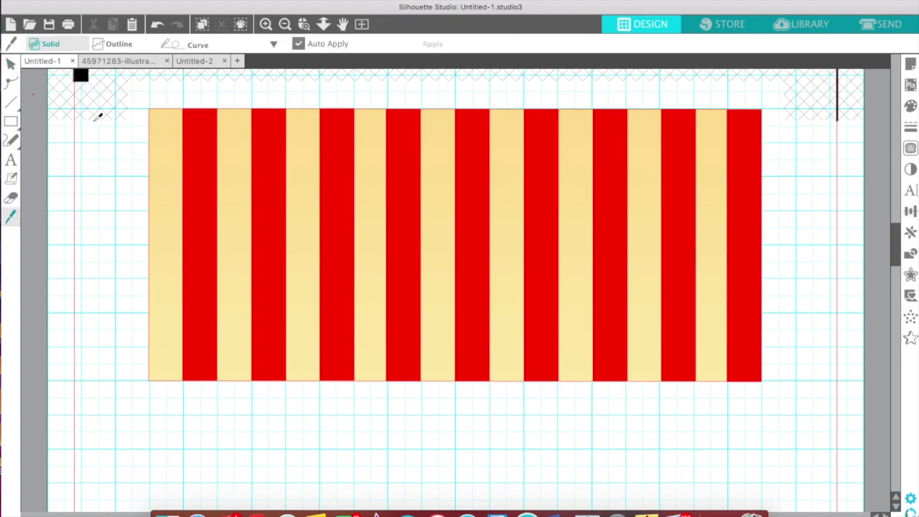
left_click(267, 45)
left_click(261, 64)
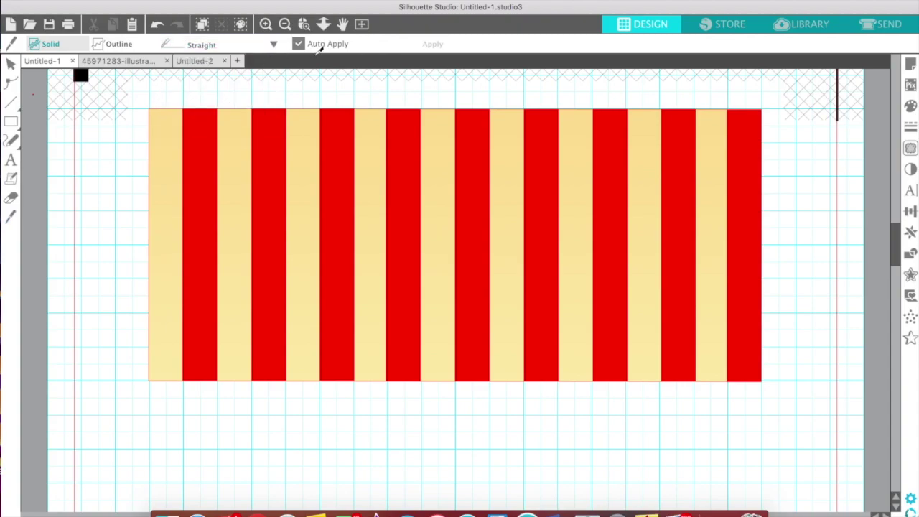
left_click(298, 44)
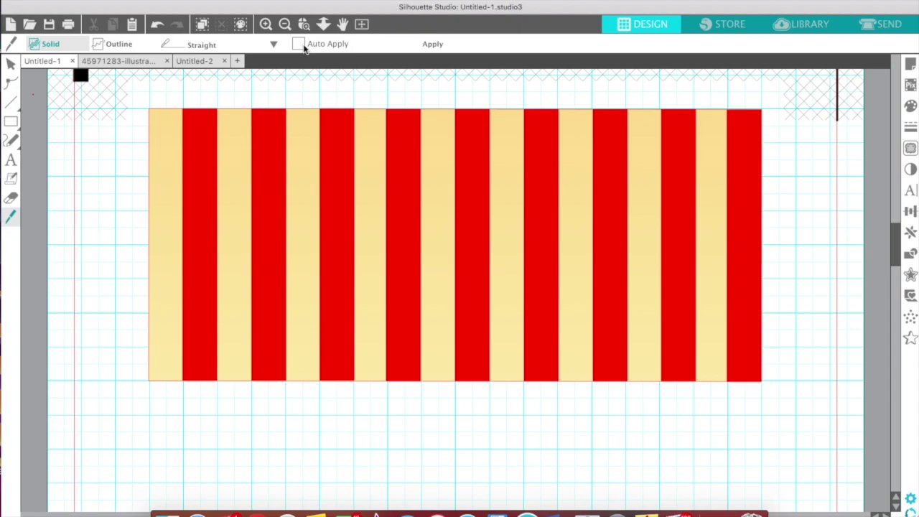
scroll(406, 87, "up", 1)
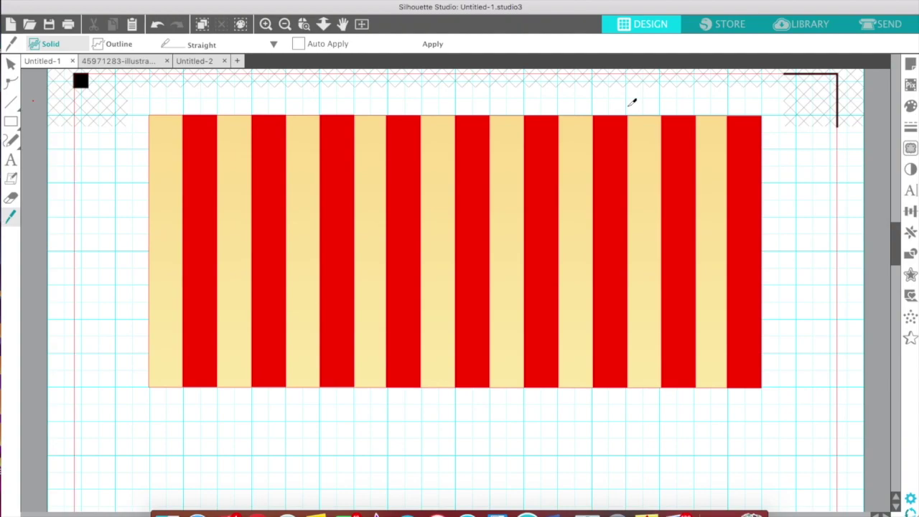
left_click(910, 127)
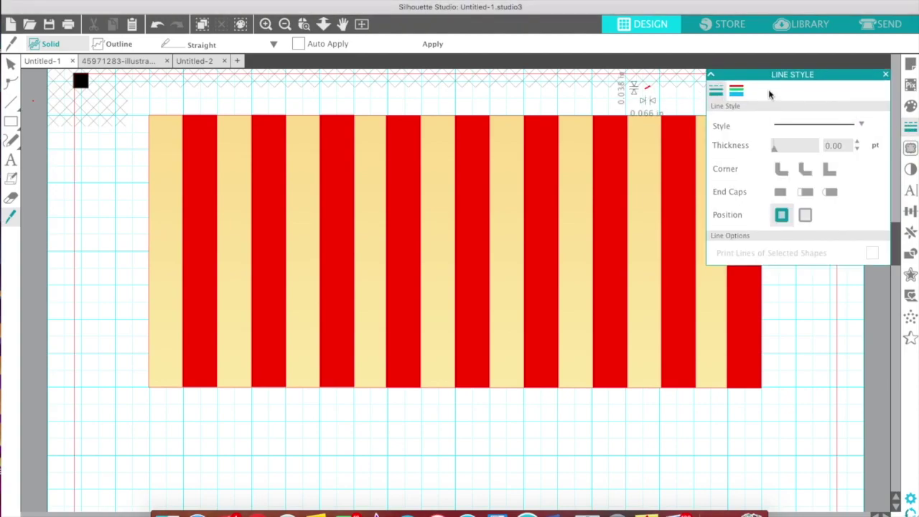
left_click(885, 75)
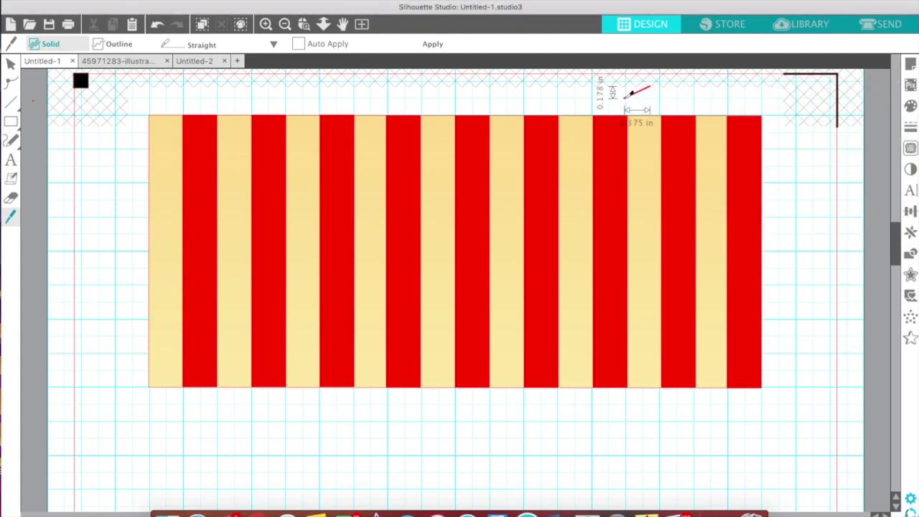
right_click(374, 87)
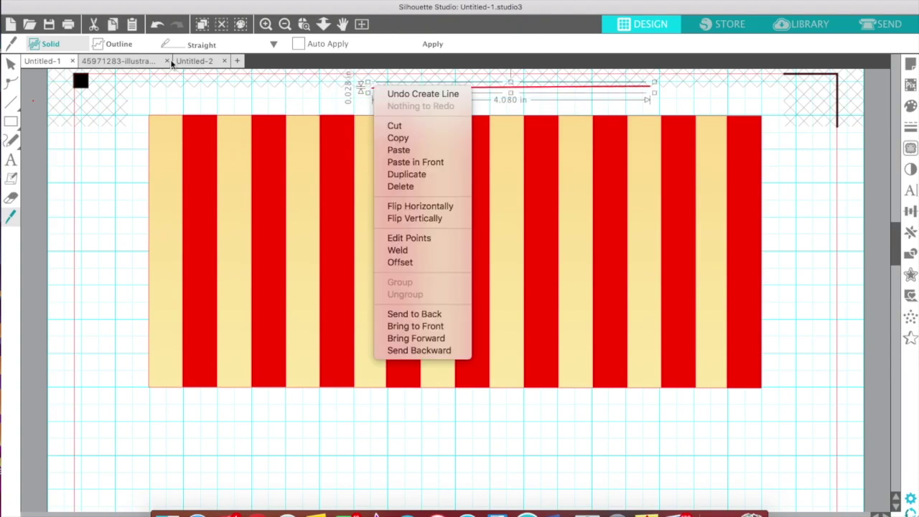
left_click(133, 87)
key("Escape")
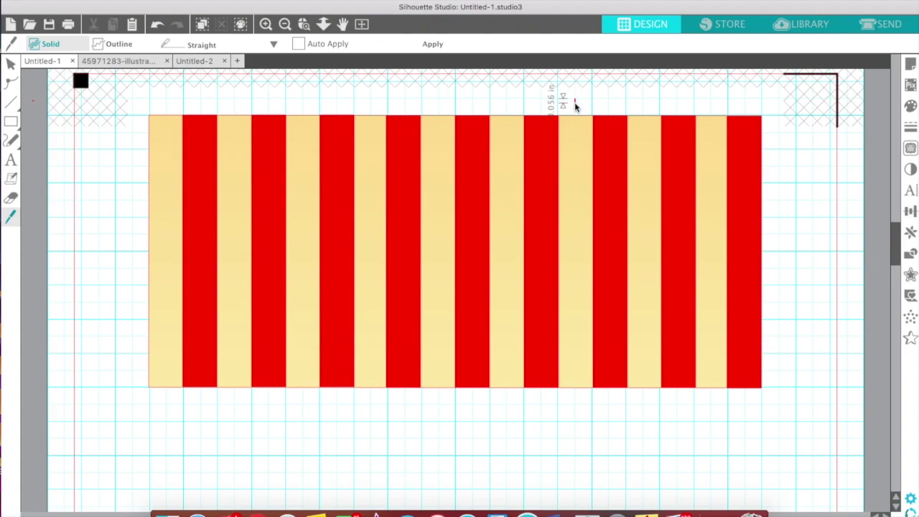
- Draw a vertical red line down the ticket near its right end with a long-dash pattern
left_click(575, 102)
left_click(910, 127)
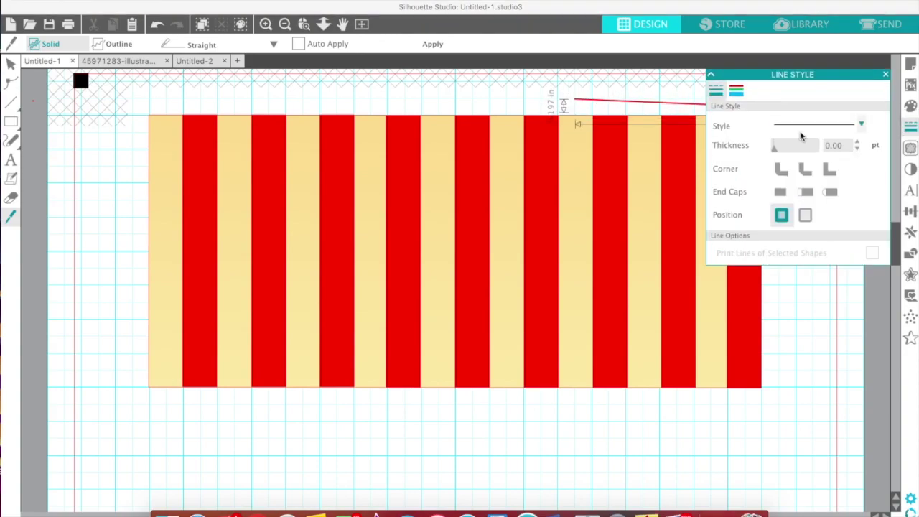
left_click(798, 125)
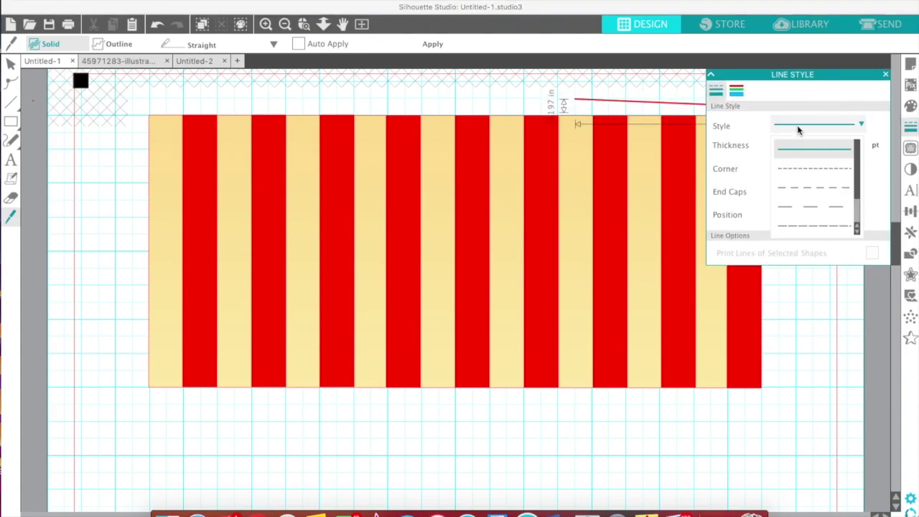
left_click(820, 170)
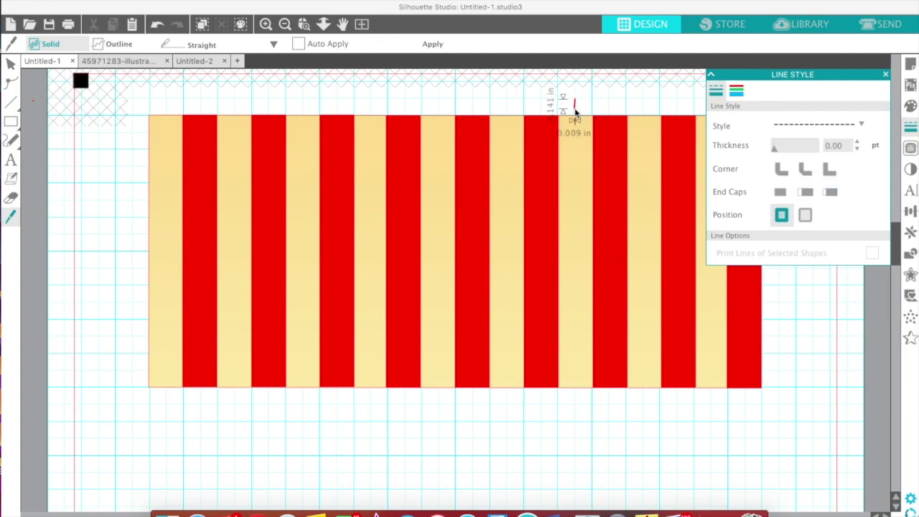
mouse_move(574, 112)
left_mouse_down()
mouse_move(566, 228)
mouse_move(580, 359)
mouse_move(575, 408)
left_mouse_up()
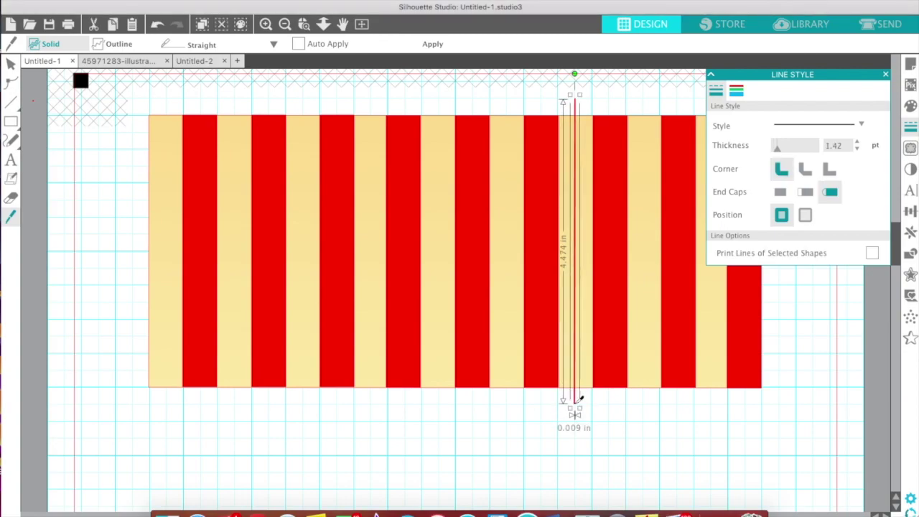
left_click(837, 137)
left_click(826, 168)
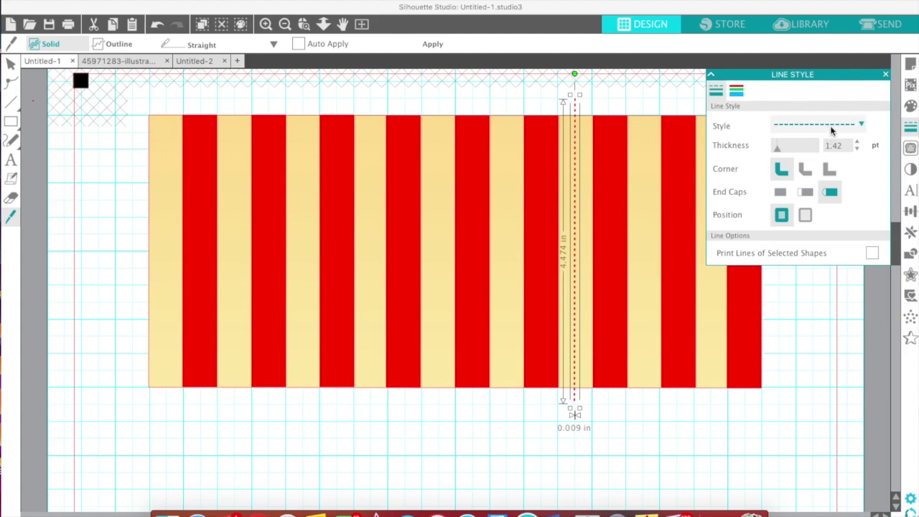
left_click(861, 124)
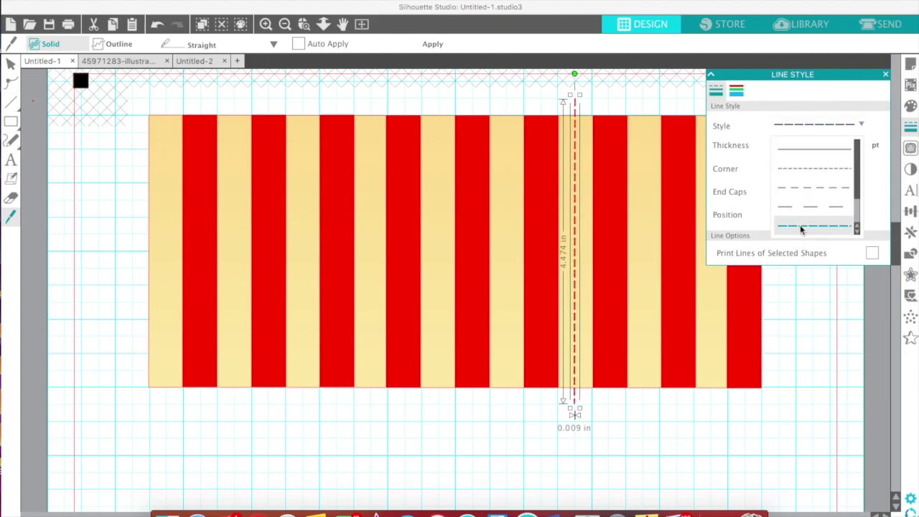
left_click(815, 206)
left_click(782, 248)
- Delete the accidental long line and trim the dashed line to the ticket's top and bottom edges
left_click(625, 80)
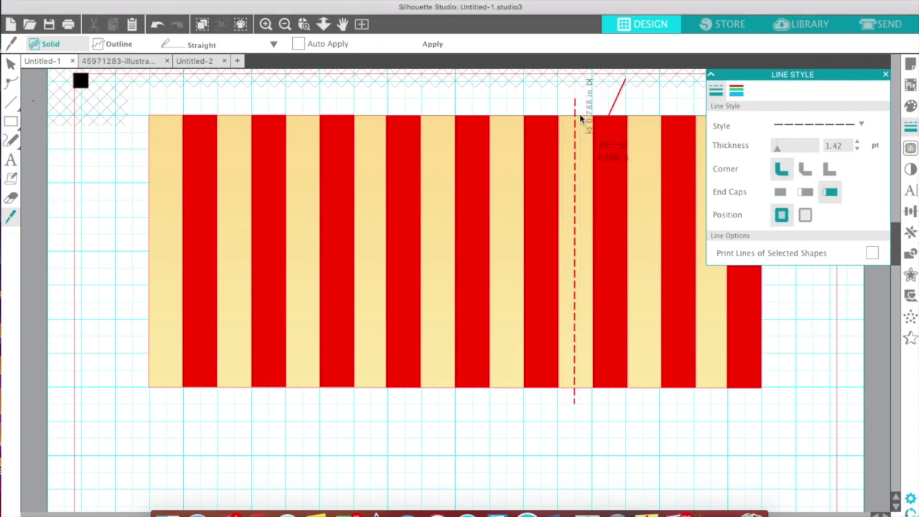
left_click(10, 64)
left_click(622, 81)
key("Delete")
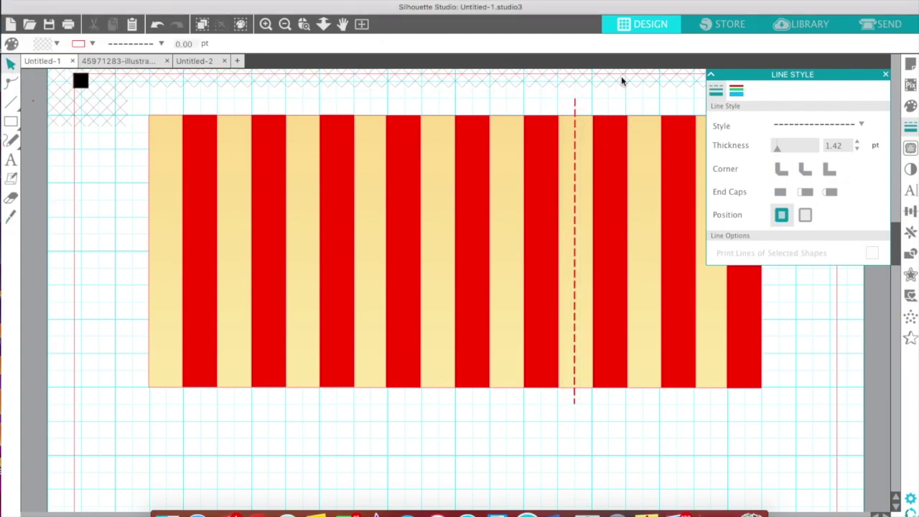
left_click(576, 111)
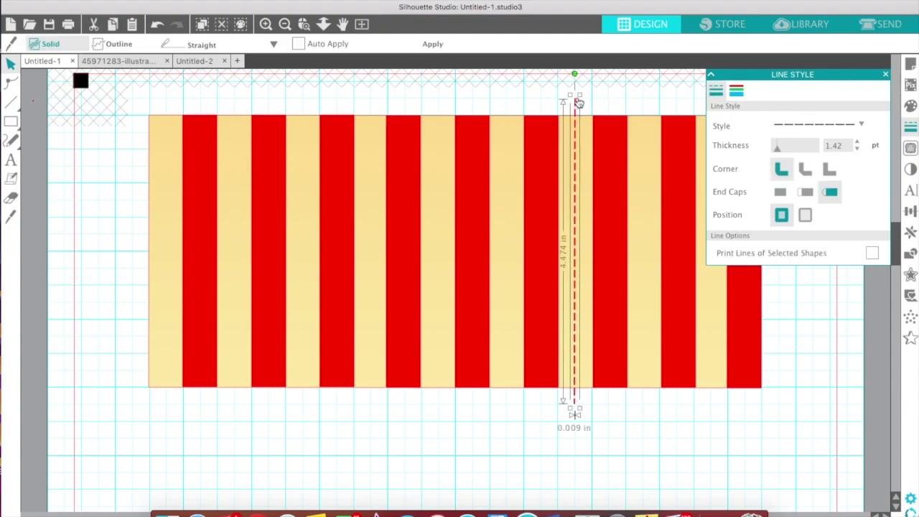
left_click_drag(579, 94, 579, 113)
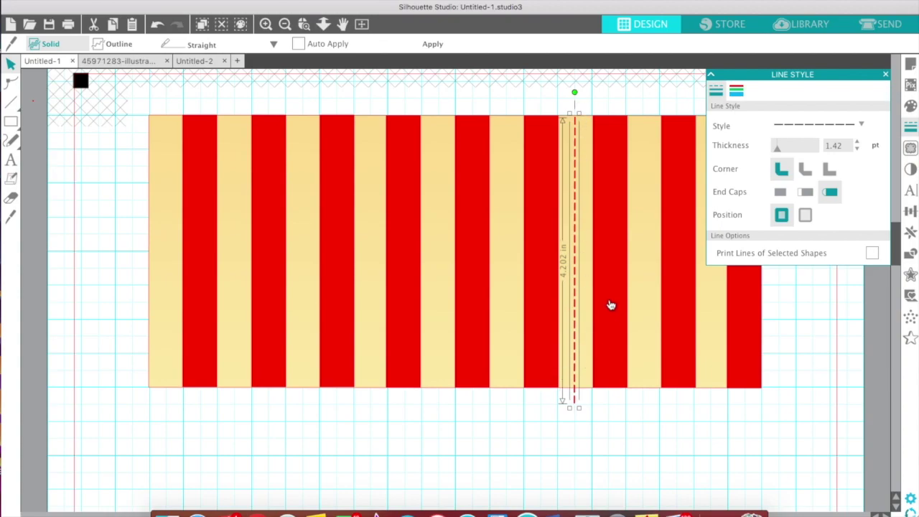
left_click_drag(579, 406, 584, 394)
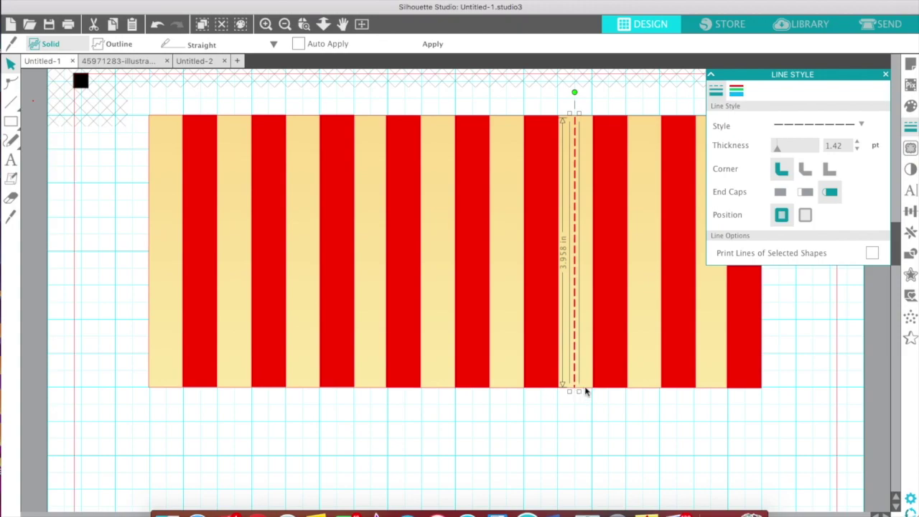
left_click(605, 99)
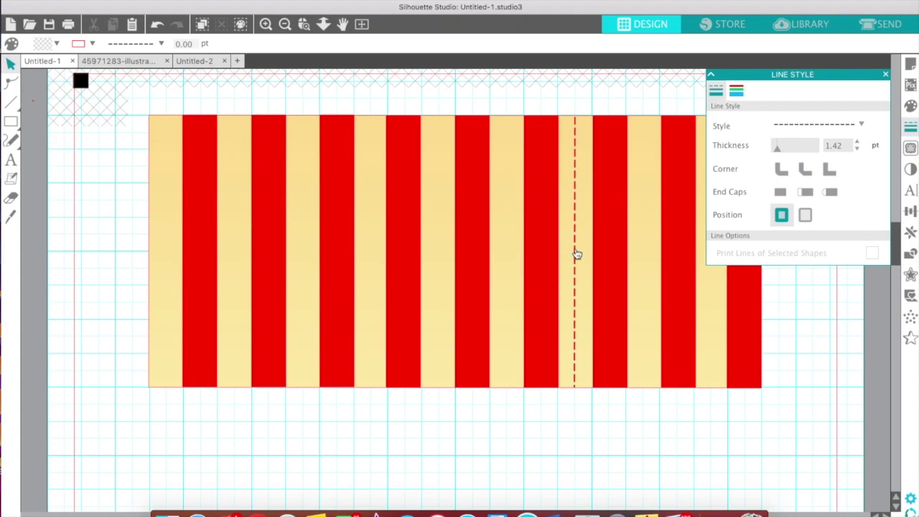
left_click(575, 156)
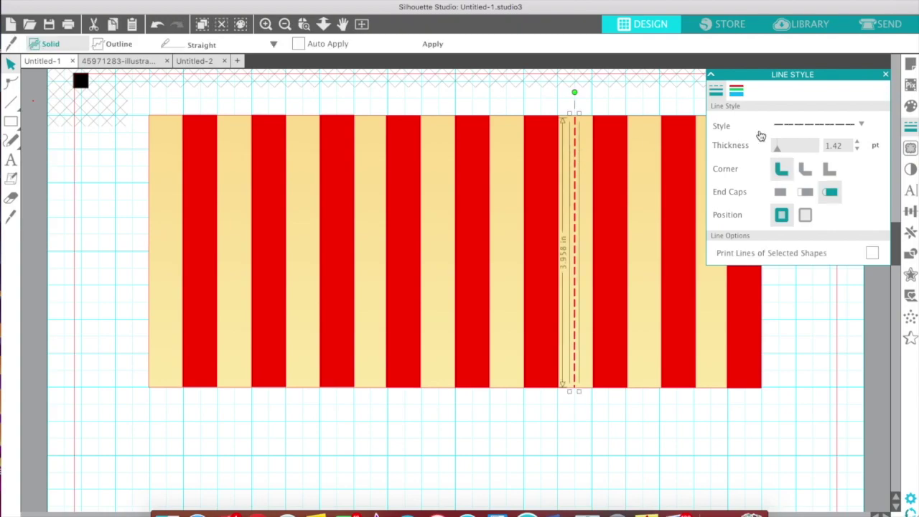
left_click(912, 107)
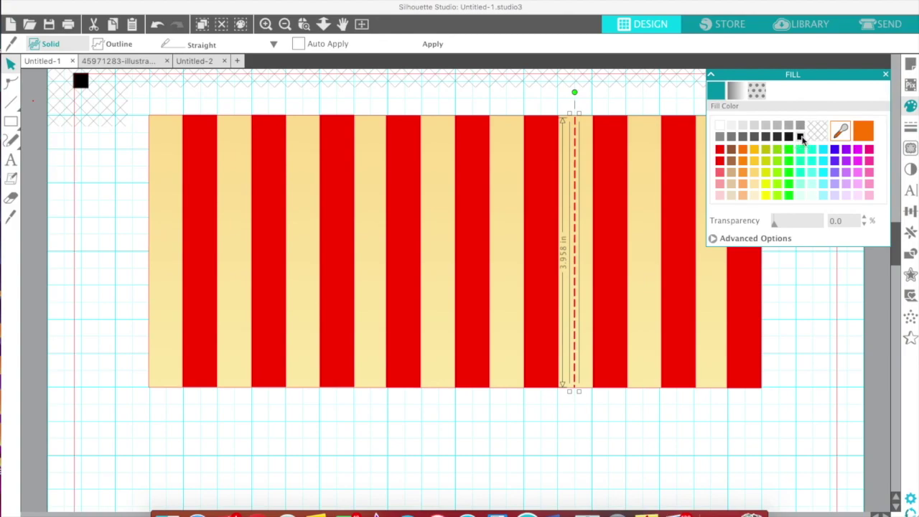
left_click(594, 94)
left_click(575, 134)
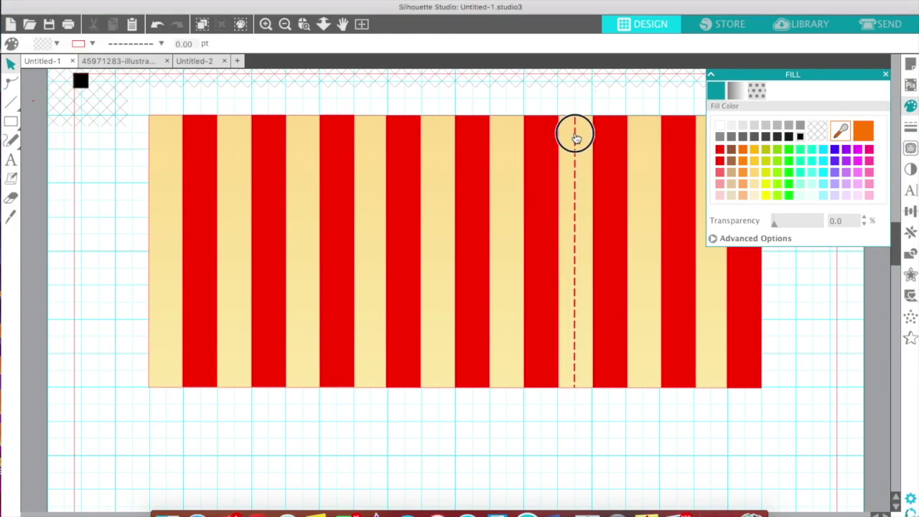
left_click(799, 136)
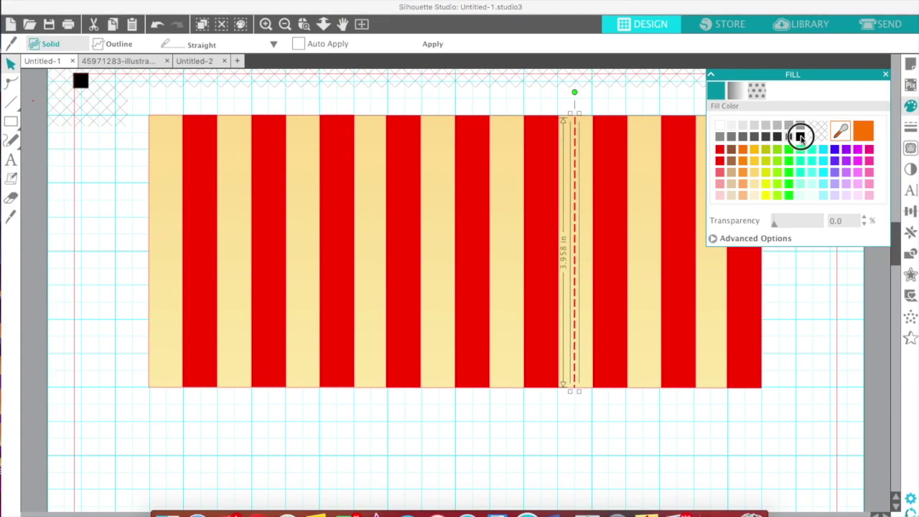
left_click(625, 86)
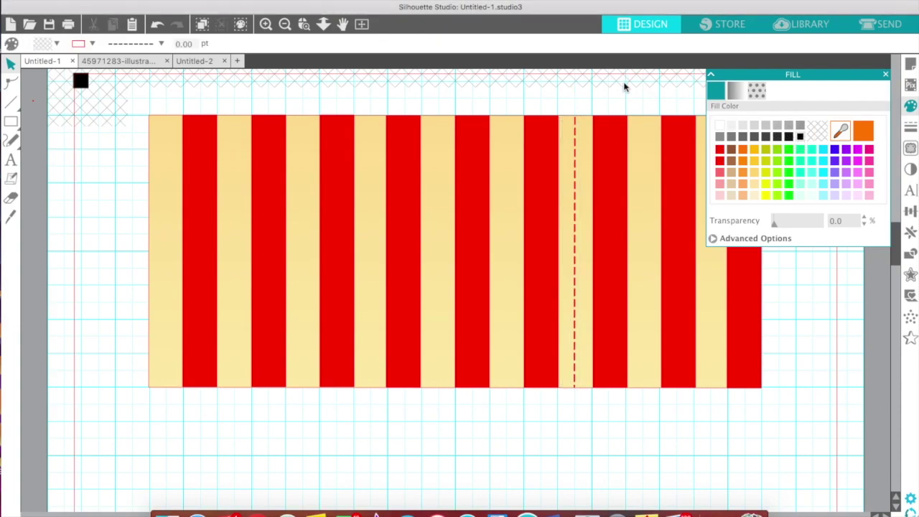
double_click(577, 117)
left_click(577, 118)
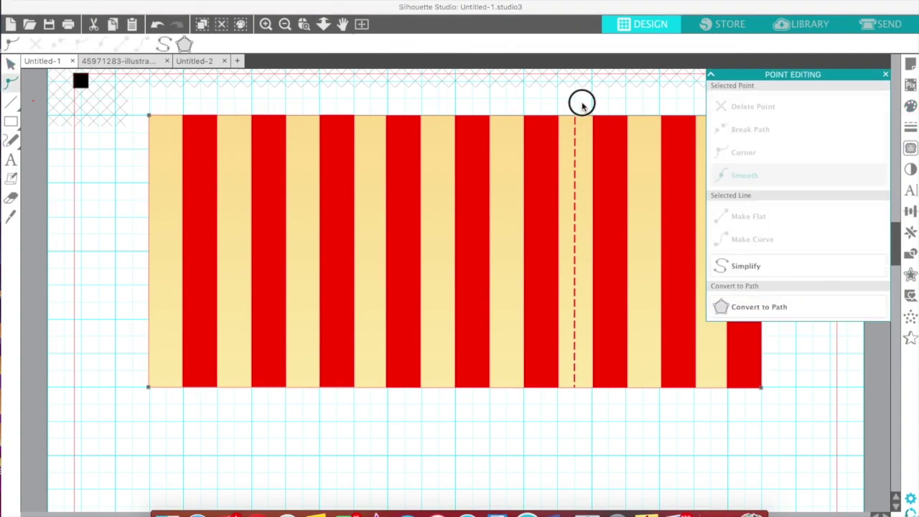
left_click(576, 125)
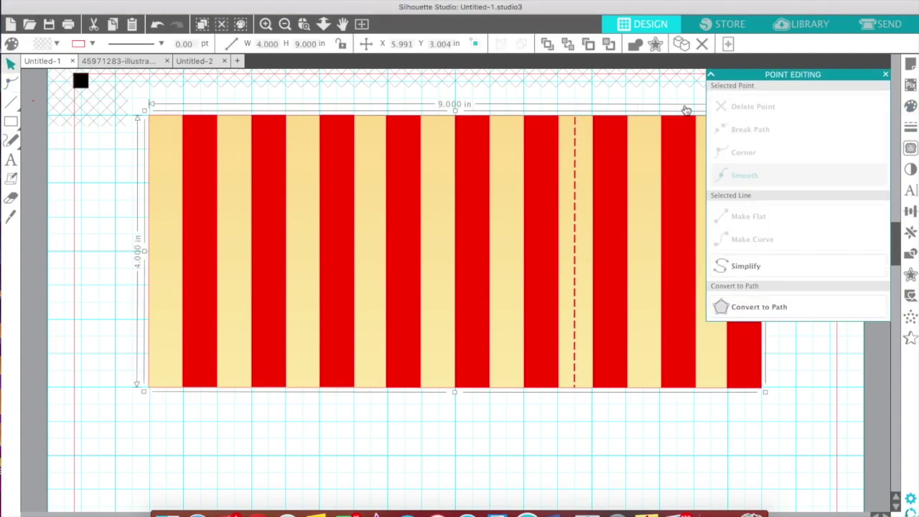
left_click(887, 75)
left_click(718, 76)
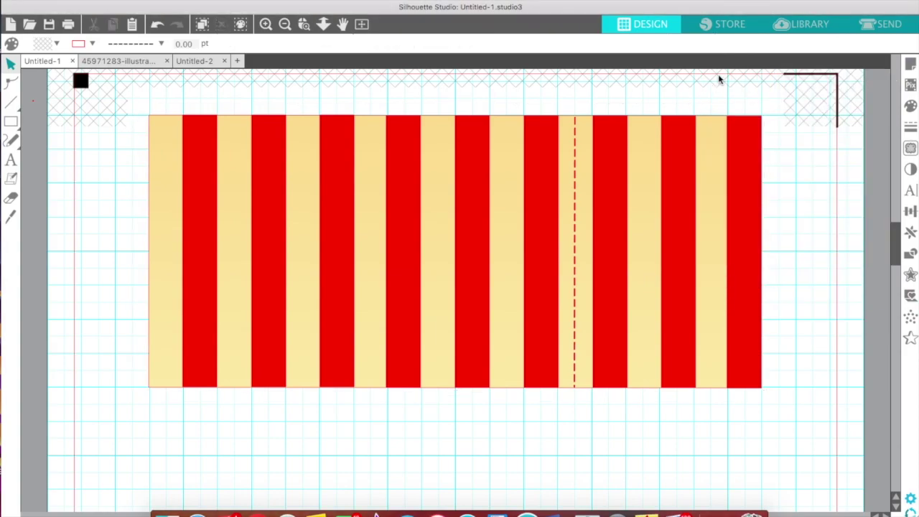
left_click(577, 237)
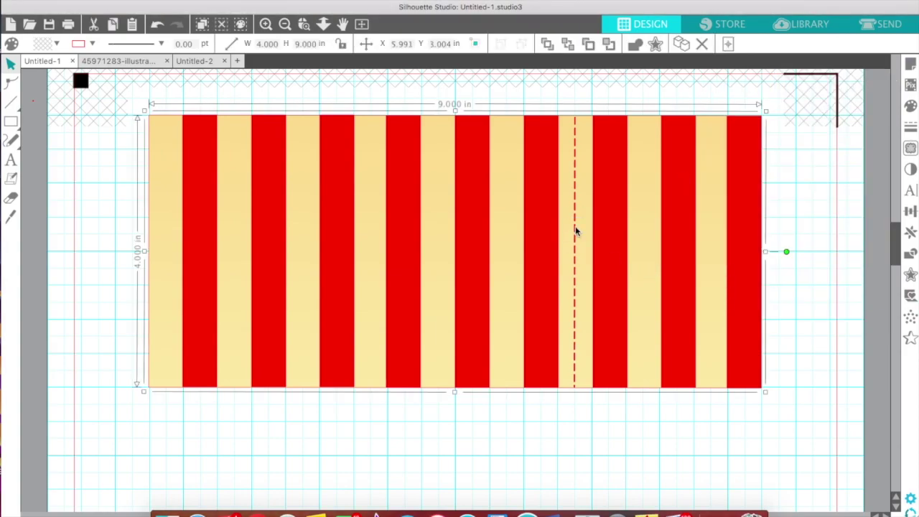
left_click(629, 100)
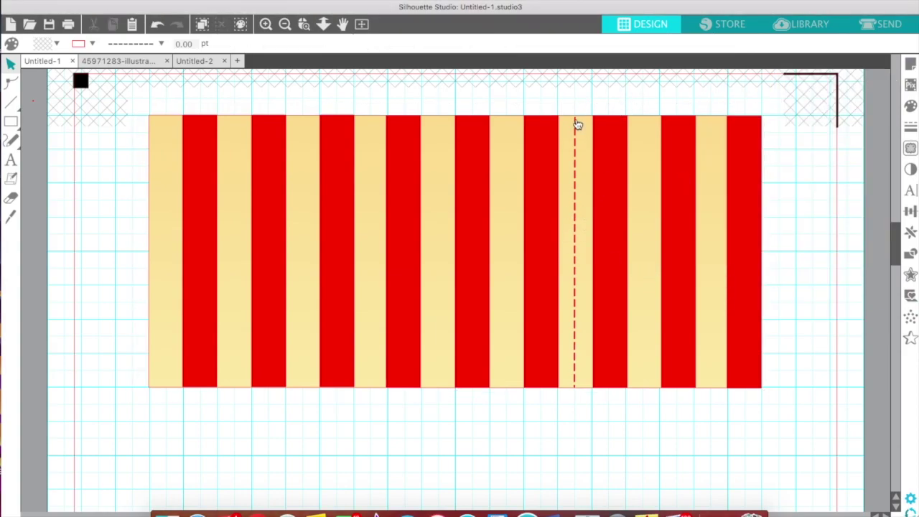
left_click(576, 119)
left_click(588, 92)
left_click_drag(203, 92, 340, 252)
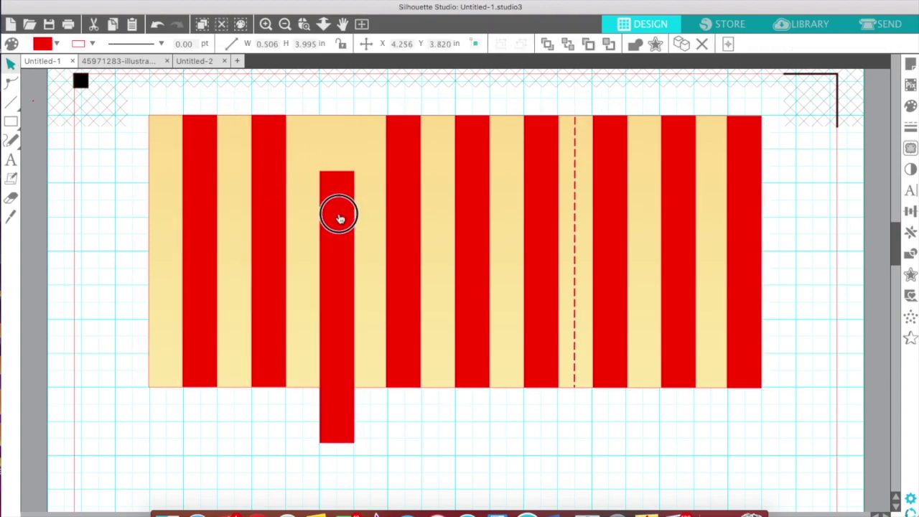
left_click(157, 25)
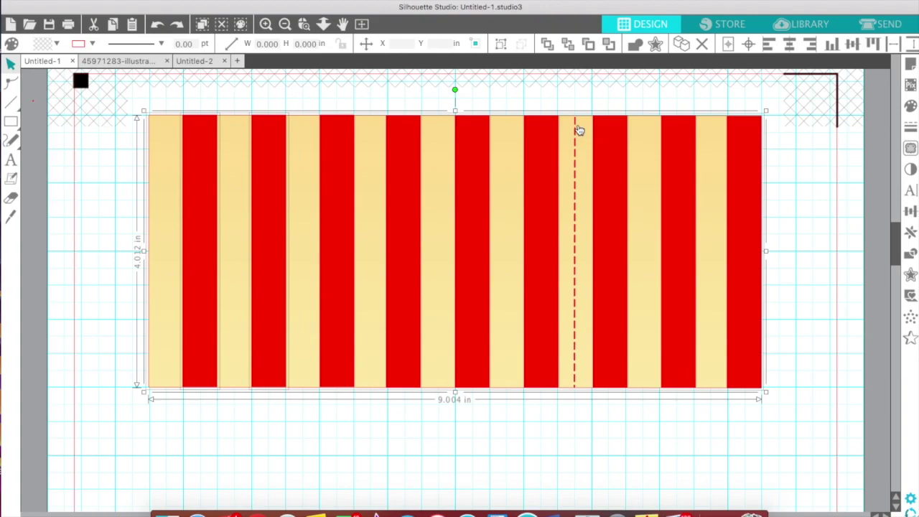
left_click(597, 101)
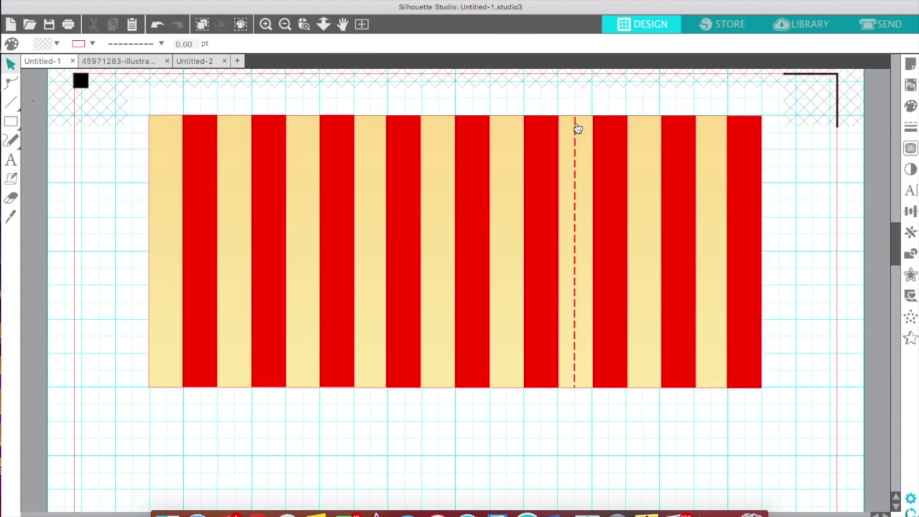
double_click(577, 123)
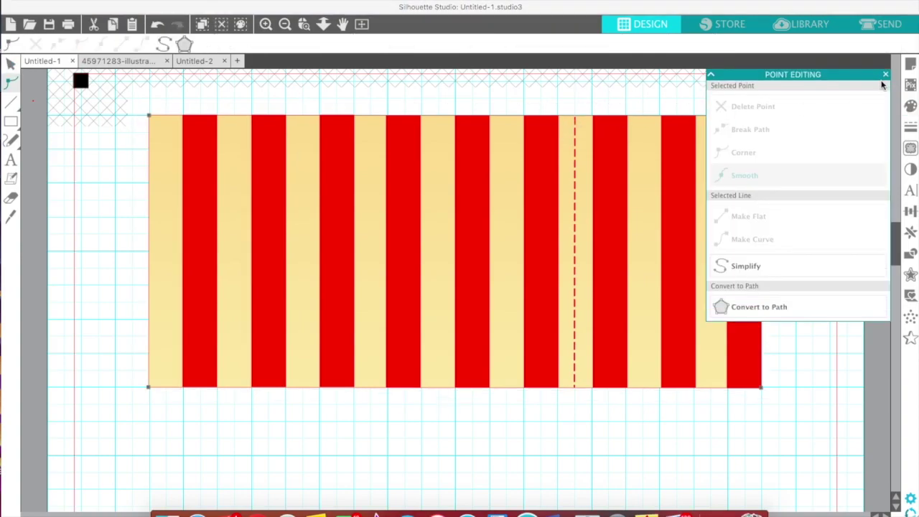
left_click(887, 75)
left_click_drag(802, 155, 644, 184)
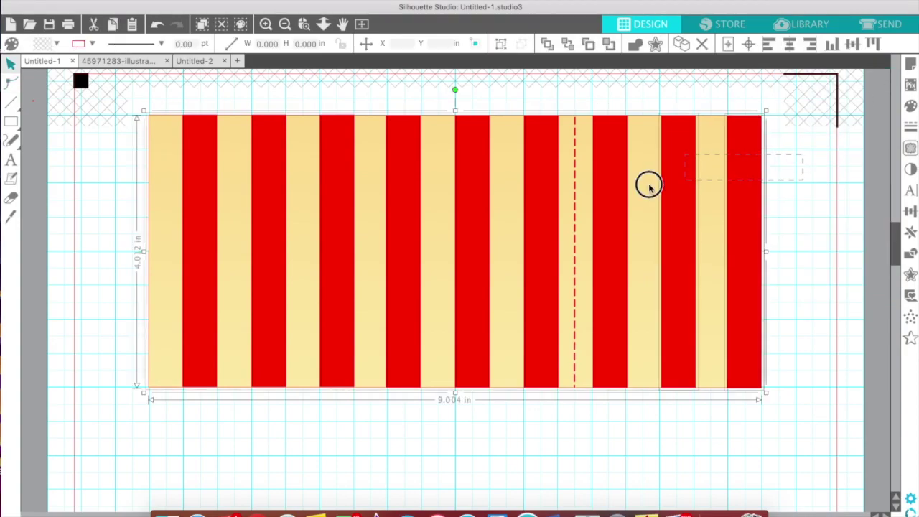
left_click(585, 93)
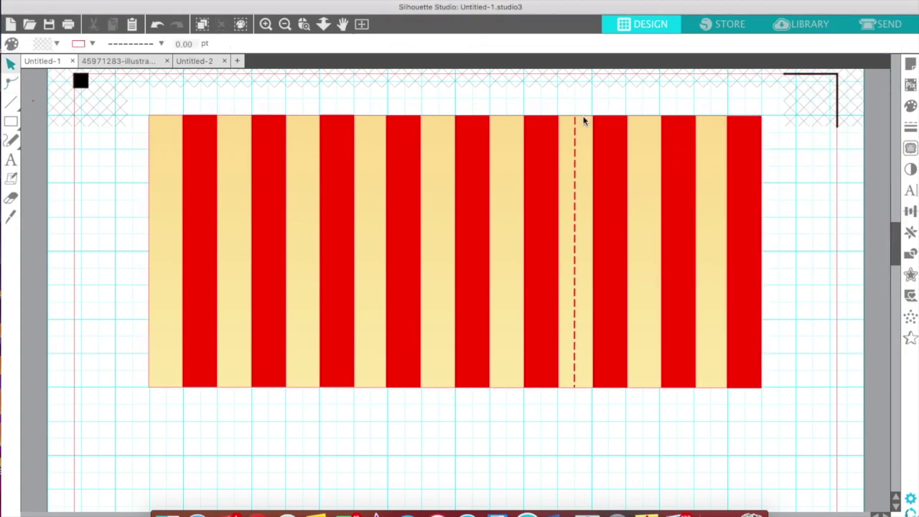
left_click(576, 125)
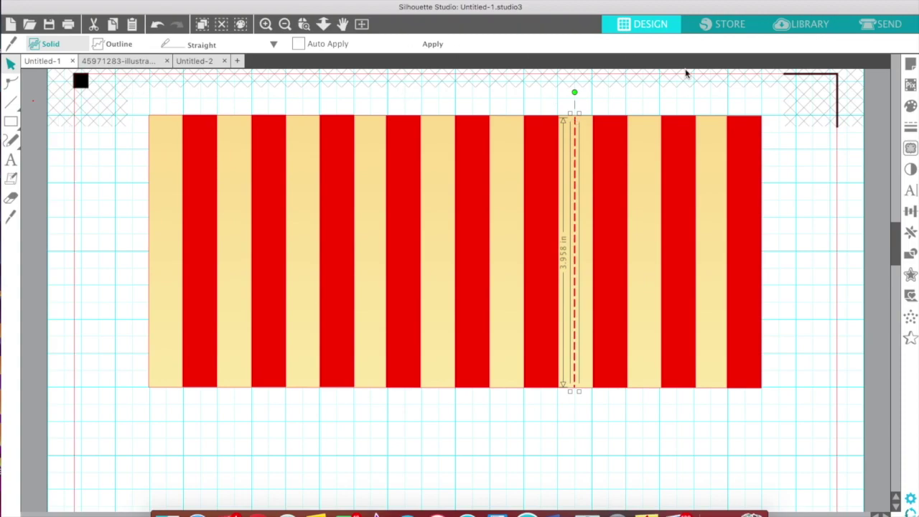
- Set the dashed line's Line Color to the black swatch in Line Style
left_click(911, 127)
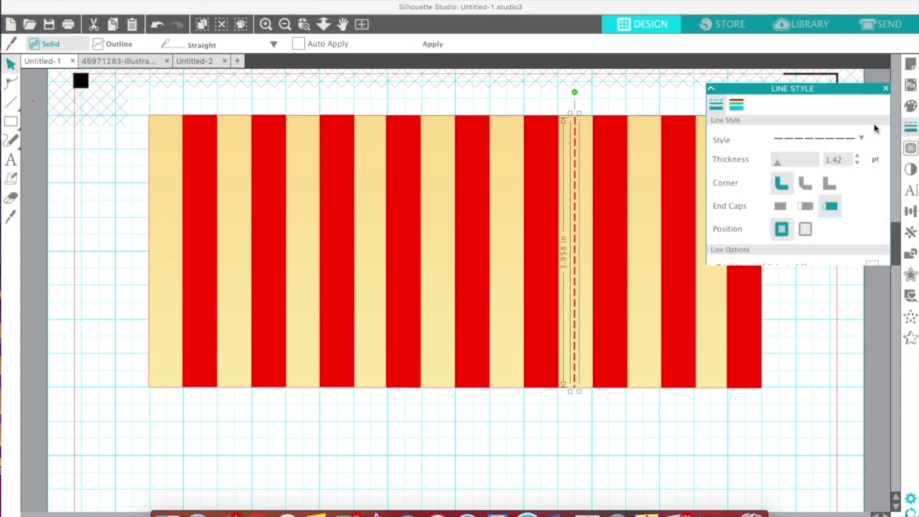
left_click(733, 92)
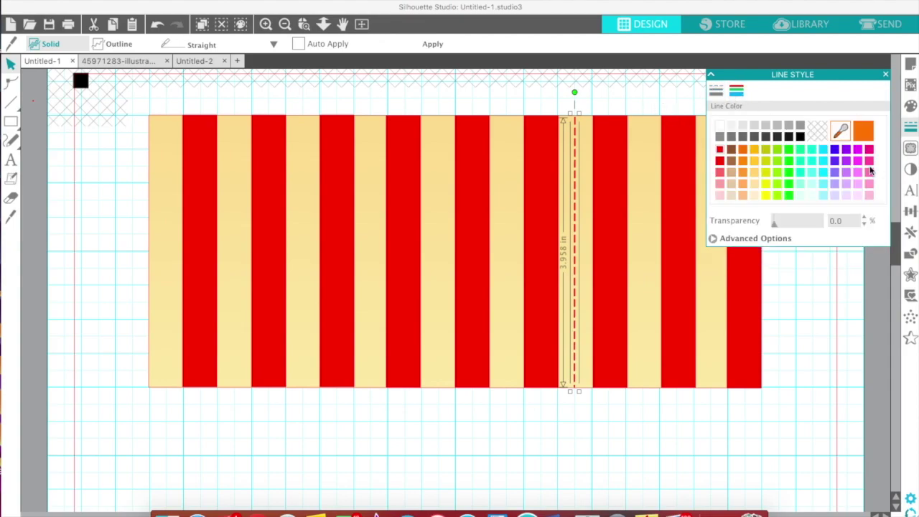
left_click(800, 136)
left_click(885, 74)
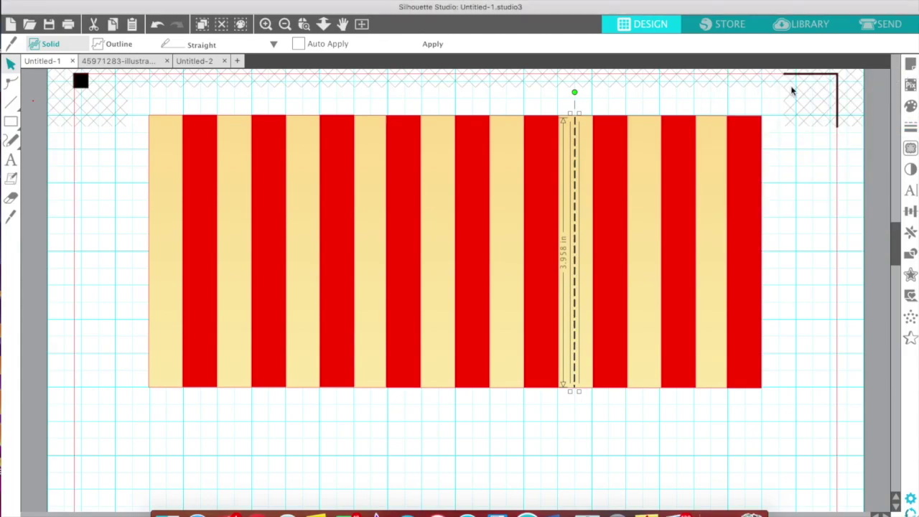
left_click(911, 127)
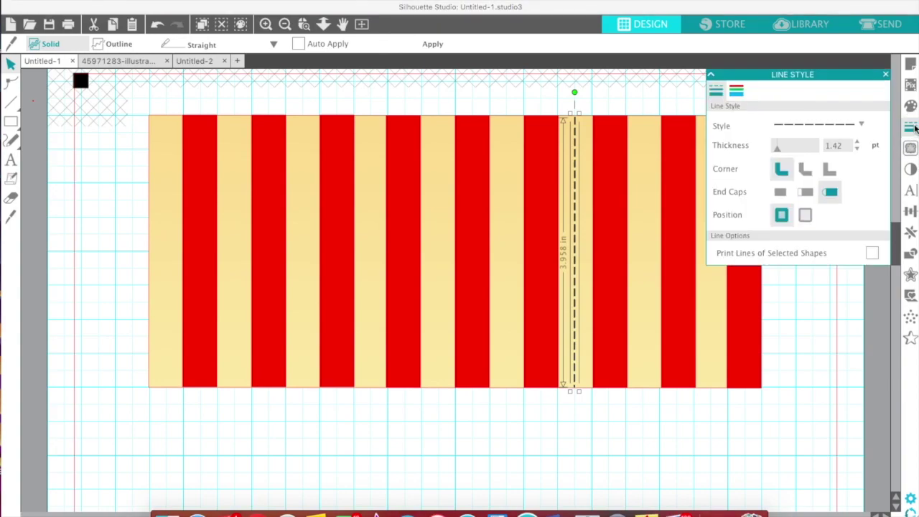
left_click(736, 92)
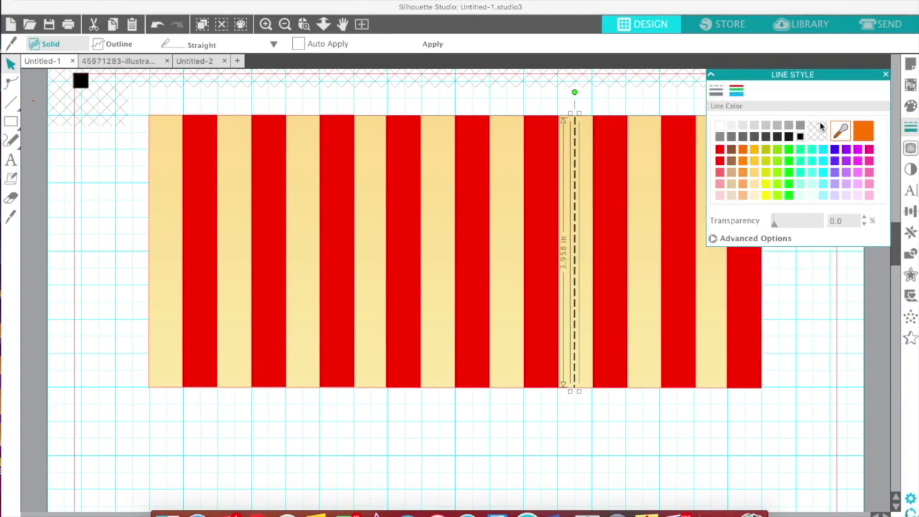
left_click(886, 74)
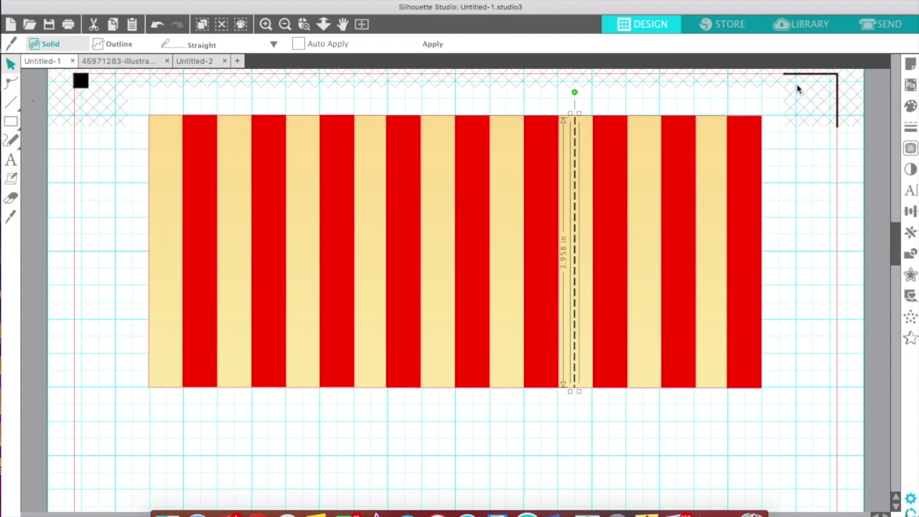
left_click(732, 101)
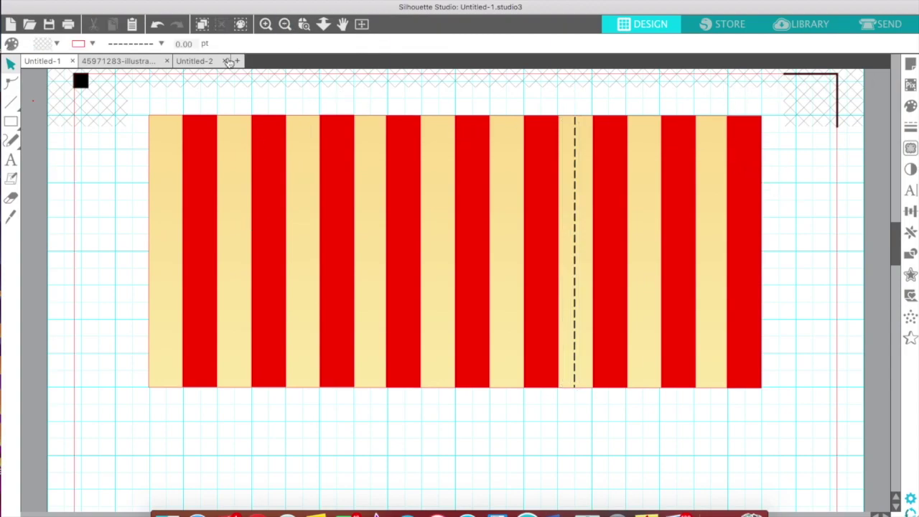
- Open label design 24 from the Library's User Designs > Labels folder as a new 7 x 4 in document
left_click(284, 25)
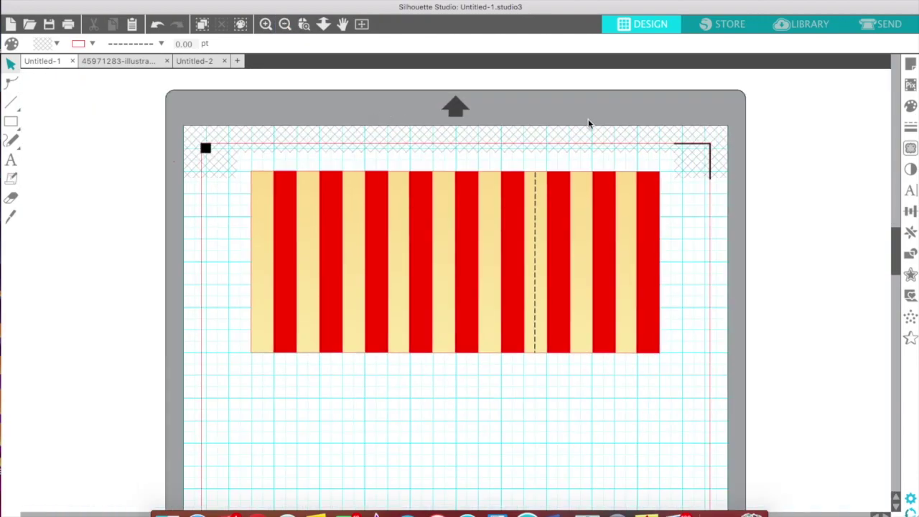
left_click(797, 27)
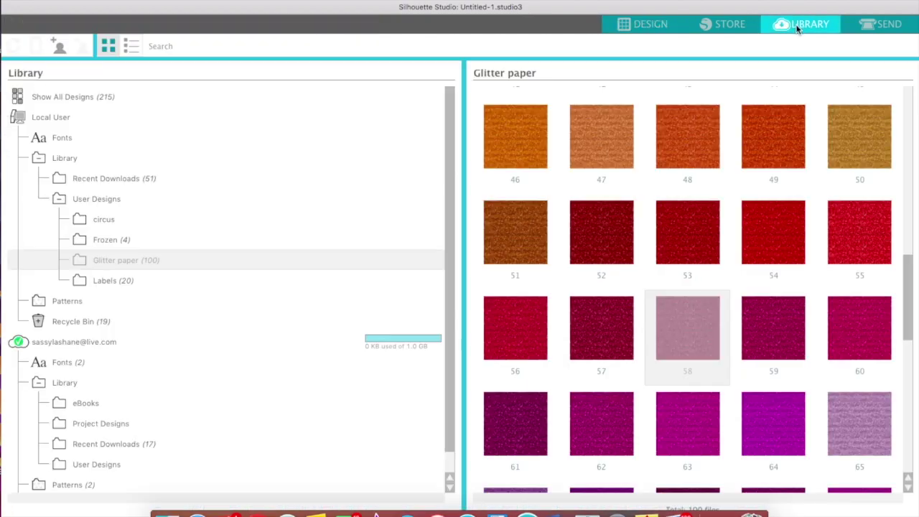
left_click(125, 280)
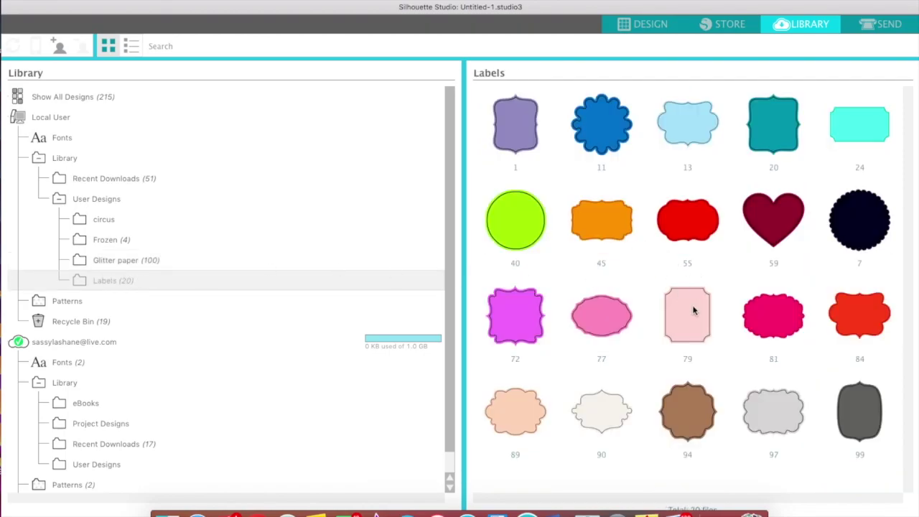
left_click(844, 132)
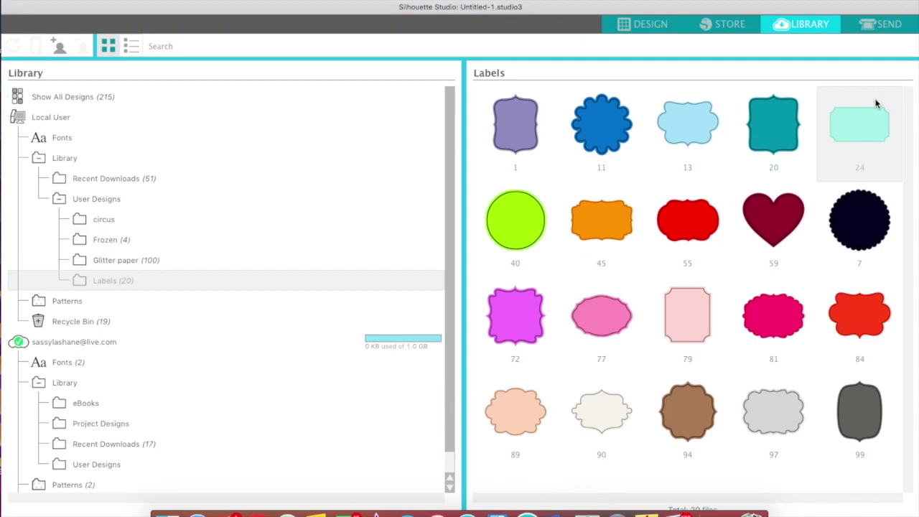
double_click(871, 129)
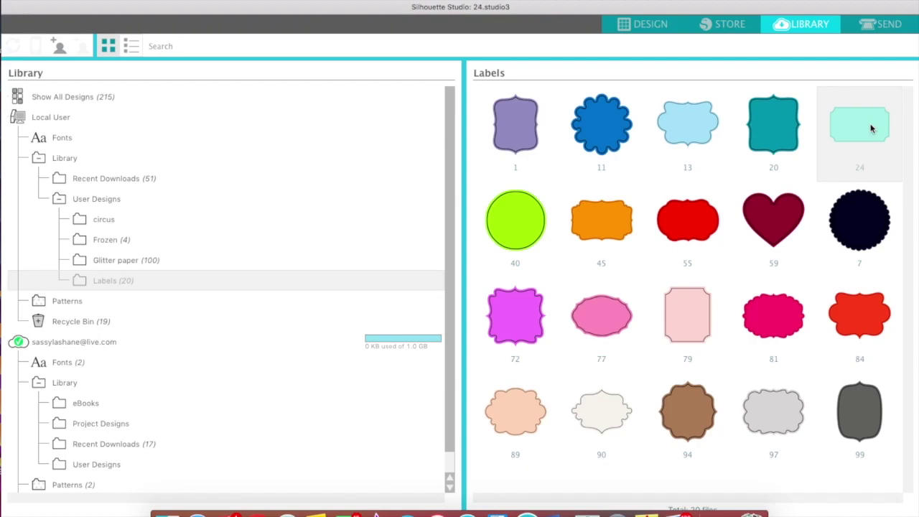
left_click(366, 170)
- Paste the teal label into Untitled-1, sized 4.687 x 2.678 in, below the stripes
right_click(359, 172)
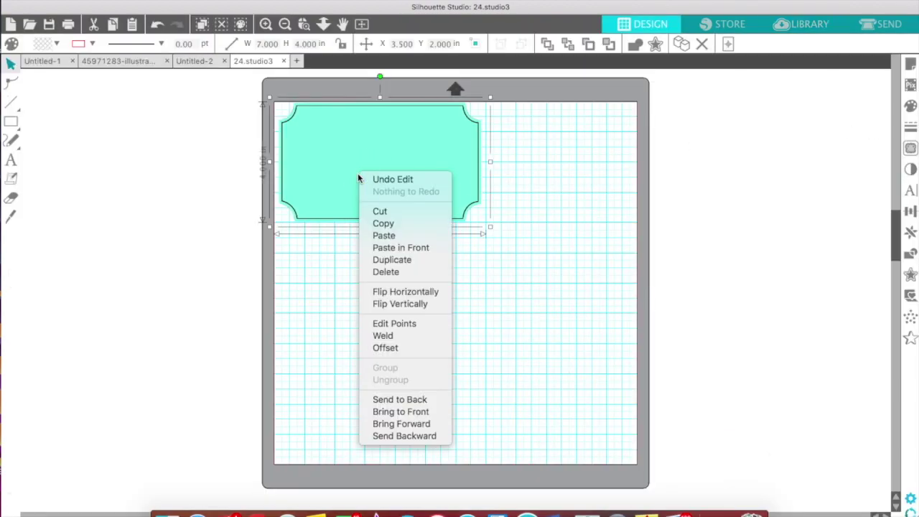
left_click(426, 227)
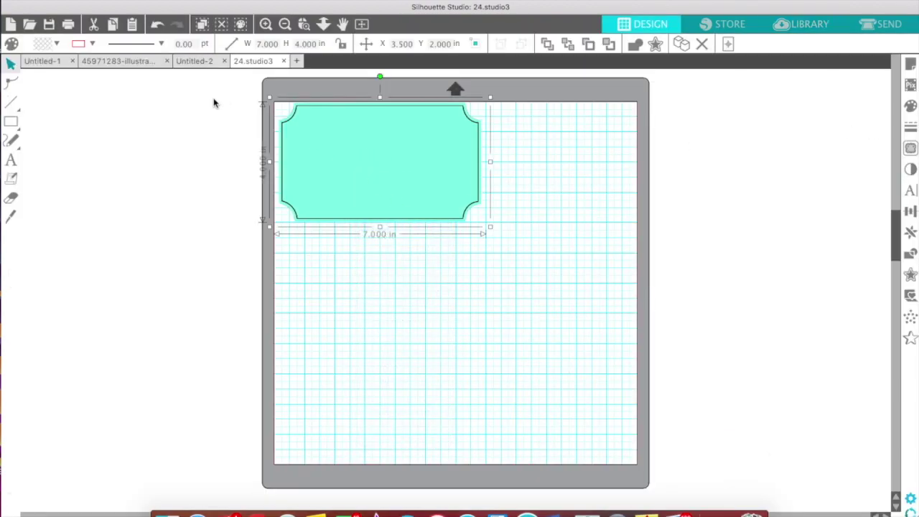
left_click(41, 62)
right_click(109, 199)
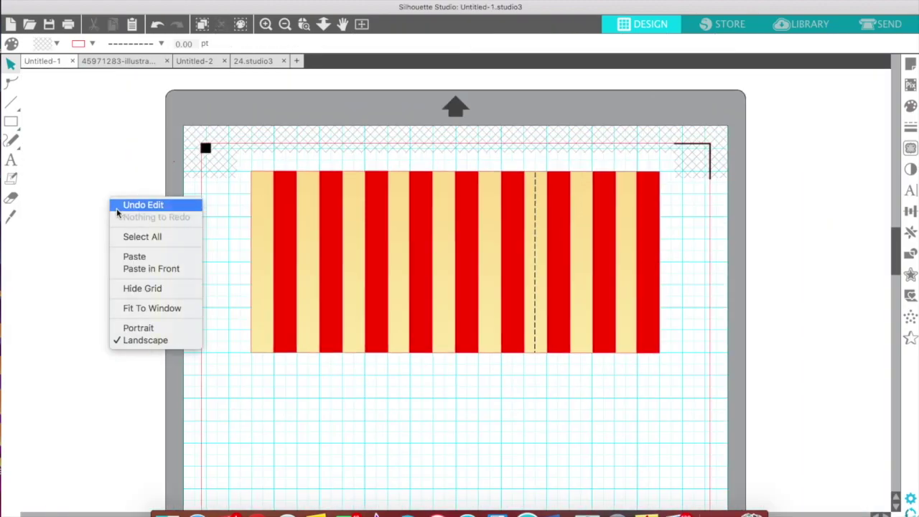
left_click(136, 255)
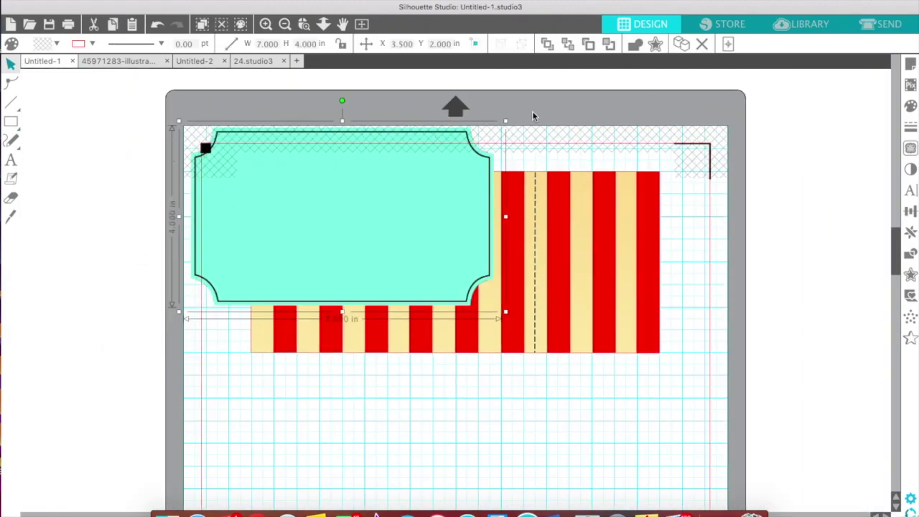
left_click_drag(506, 121, 385, 181)
left_click_drag(283, 238, 429, 408)
scroll(430, 408, "down", 1)
scroll(430, 408, "down", 2)
left_click_drag(448, 318, 441, 337)
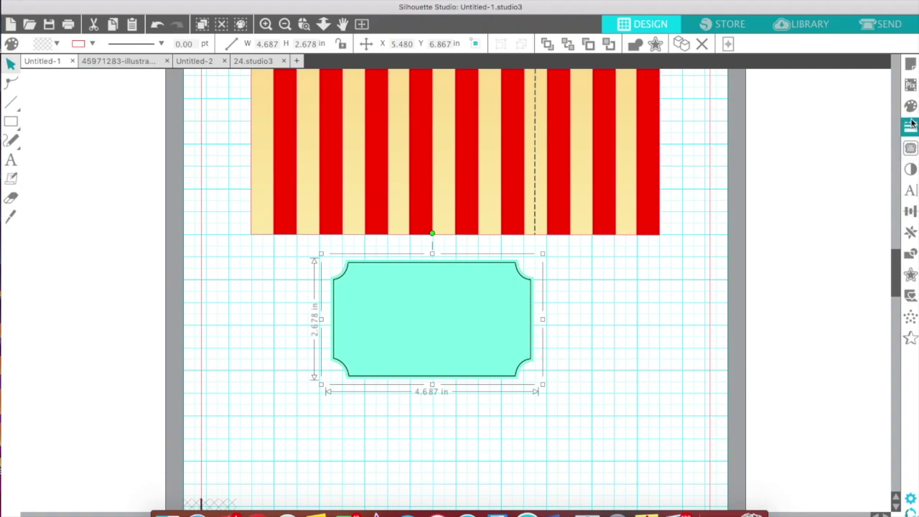
- Trace the label's outer edge with a raised threshold, then drag the label image aside
left_click(911, 148)
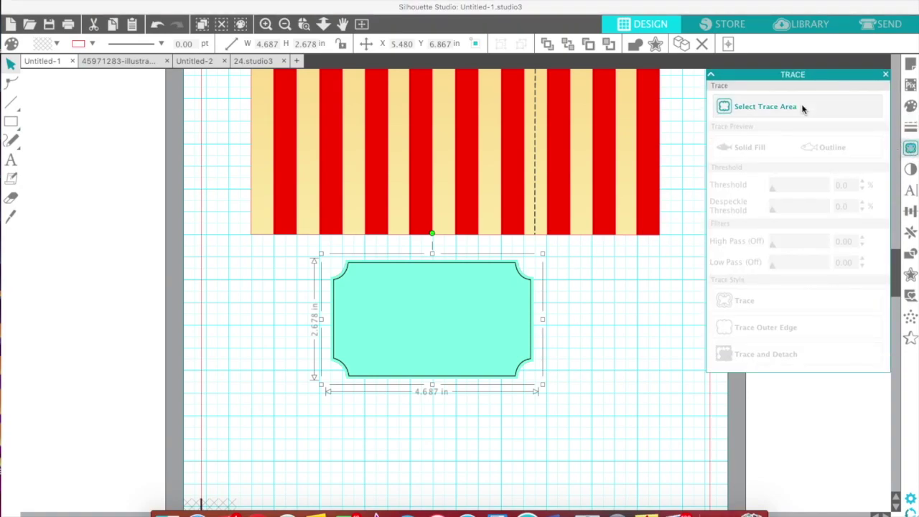
left_click(747, 107)
mouse_move(309, 247)
left_mouse_down()
mouse_move(402, 272)
mouse_move(546, 355)
mouse_move(556, 415)
left_mouse_up()
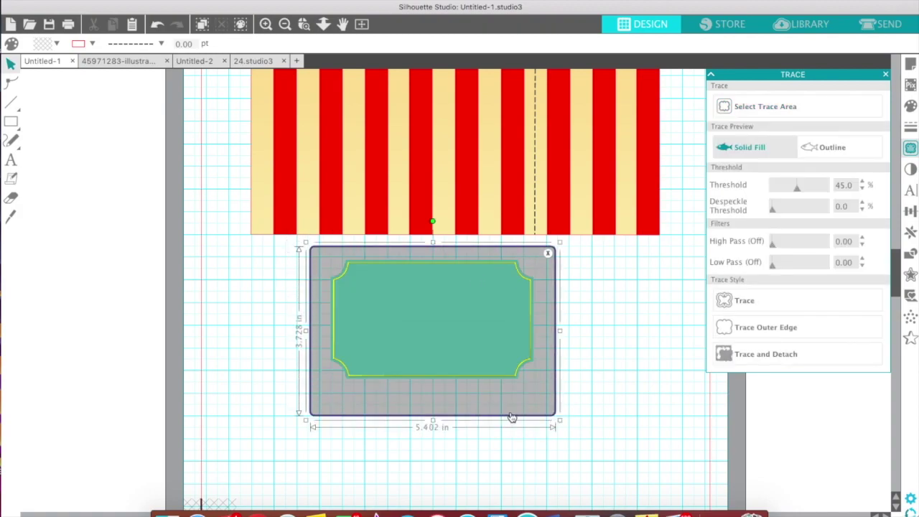
left_click(806, 188)
left_click_drag(807, 188, 874, 191)
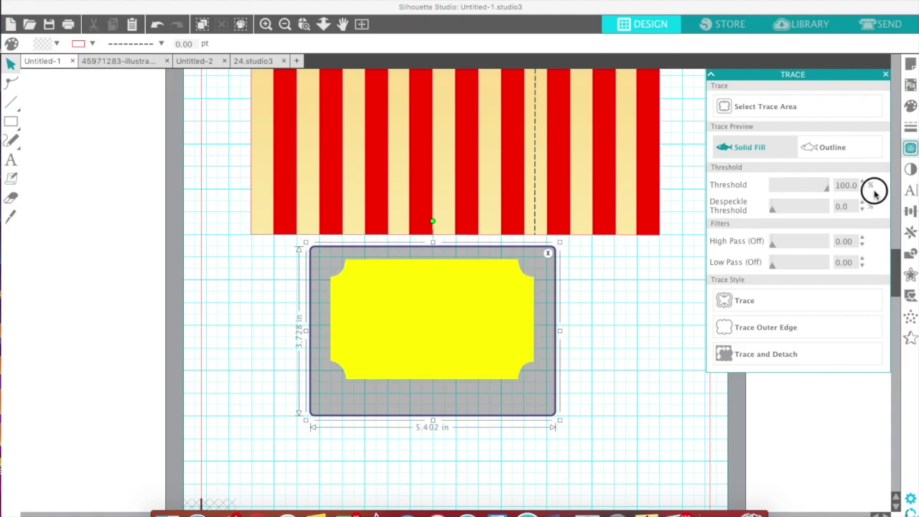
left_click(766, 328)
mouse_move(481, 323)
left_mouse_down()
mouse_move(488, 314)
mouse_move(712, 314)
left_mouse_up()
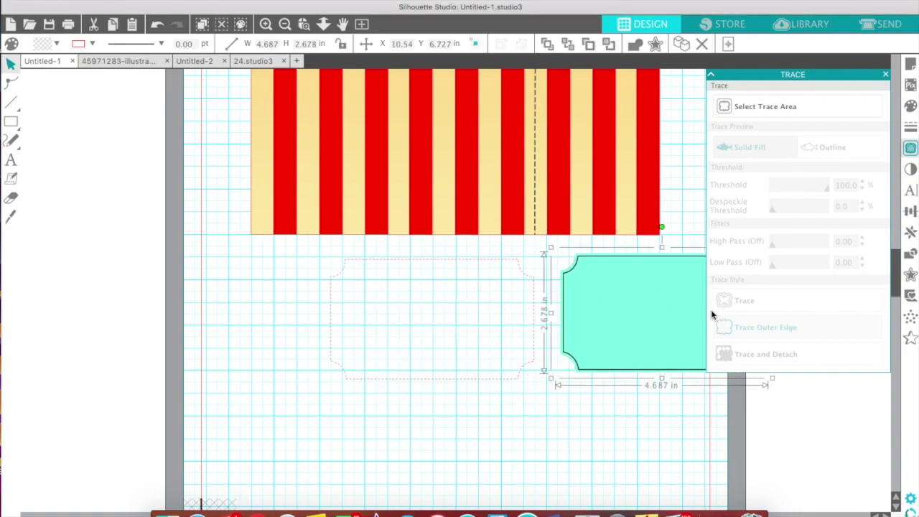
- Make the dashed ticket outline solid and delete the teal traced shape
left_click(525, 280)
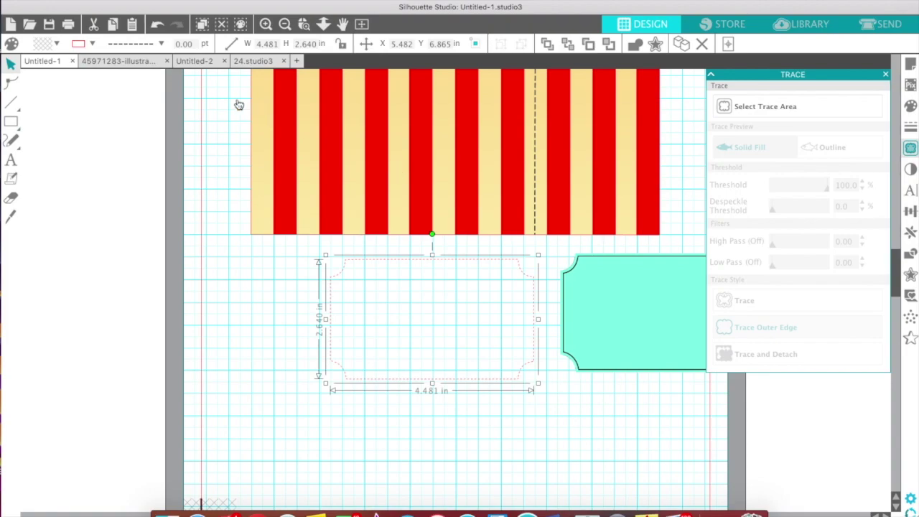
left_click(160, 44)
left_click(185, 70)
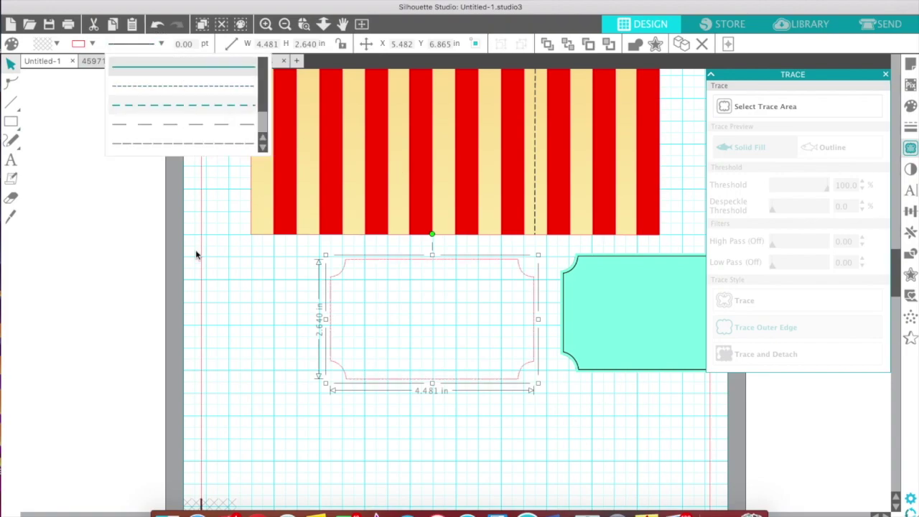
left_click(195, 249)
left_click(673, 313)
key("Delete")
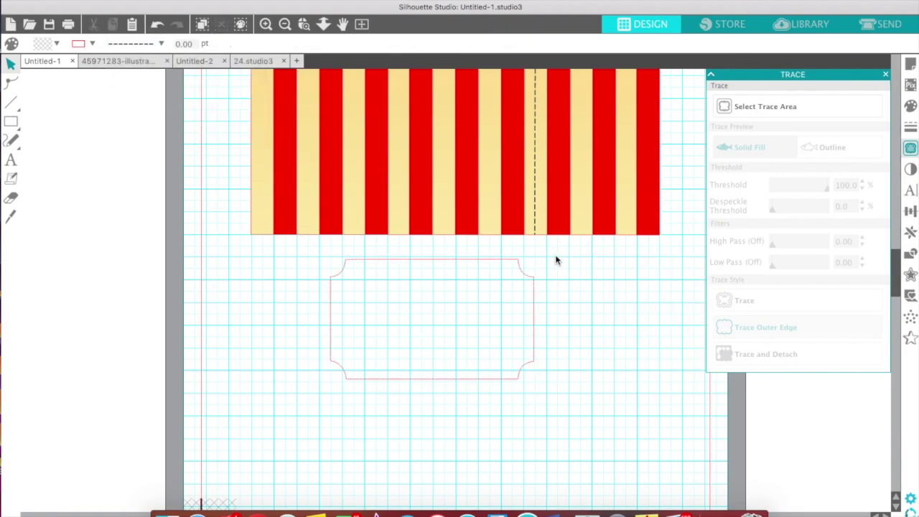
- Reposition the ticket outline down and right, below the striped rectangle
left_click(526, 272)
left_click_drag(527, 276, 534, 314)
left_click(636, 318)
left_click(545, 394)
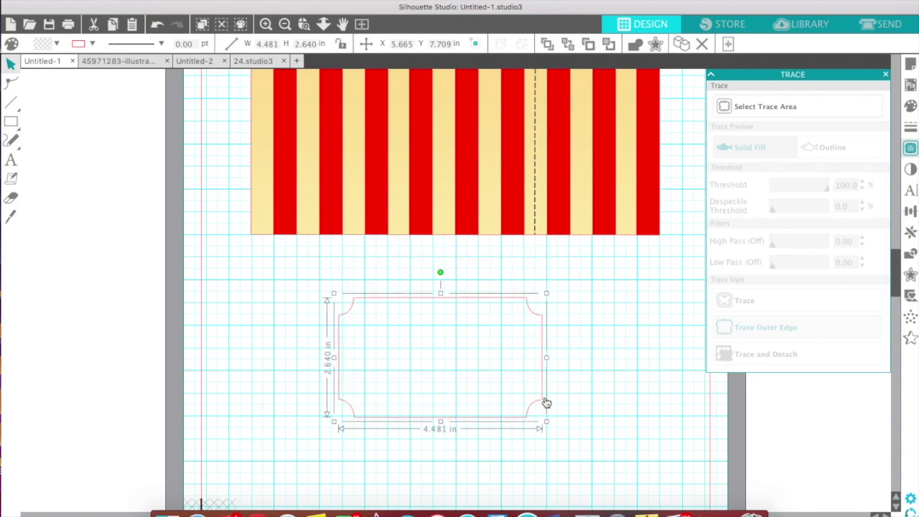
scroll(541, 401, "up", 3)
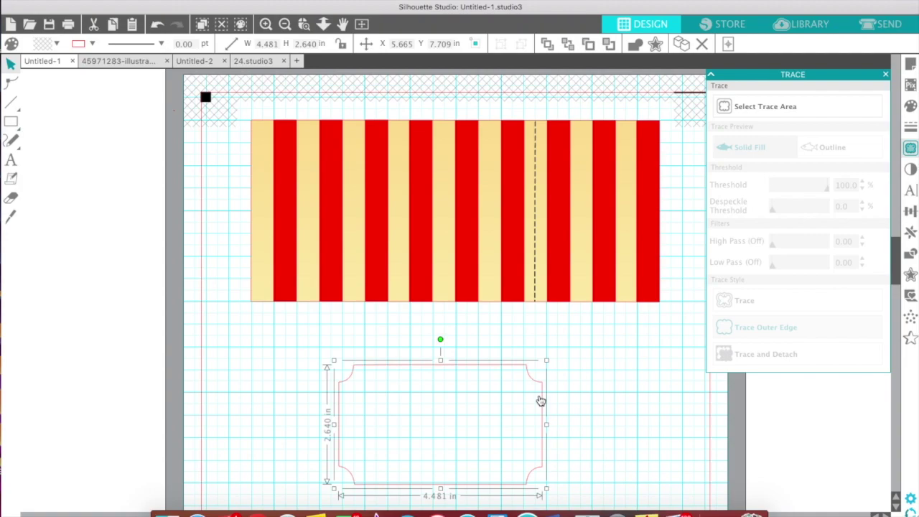
left_click_drag(538, 382, 505, 328)
scroll(505, 328, "down", 5)
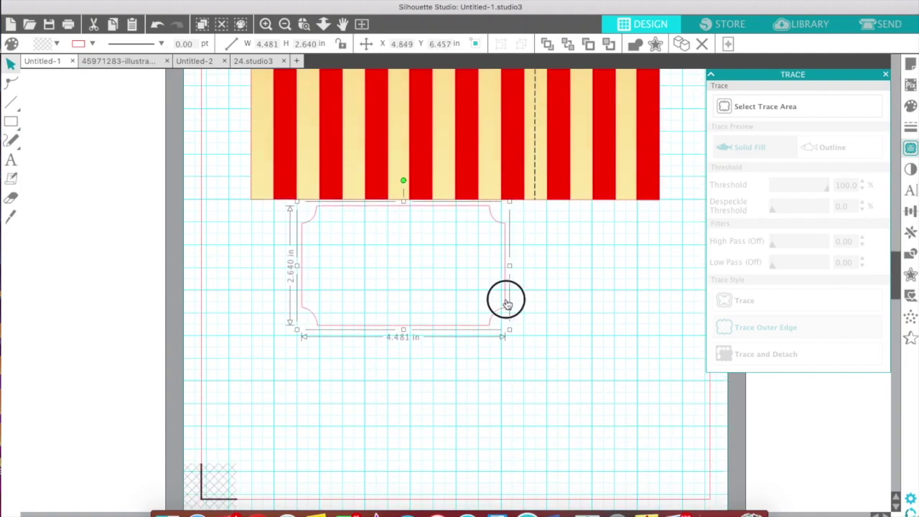
scroll(506, 305, "down", 1)
left_click(508, 313)
left_click_drag(505, 286, 531, 321)
left_click(539, 345)
left_click(530, 325)
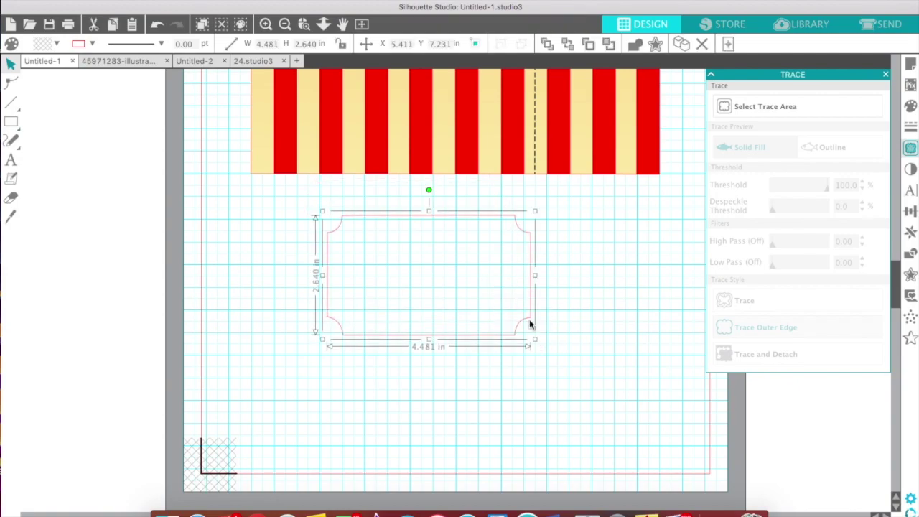
- Enlarge the ticket outline to 5.549 × 3.270 in and check its placement under the stripes
left_click_drag(535, 339, 591, 355)
left_click(478, 218)
scroll(509, 258, "up", 5)
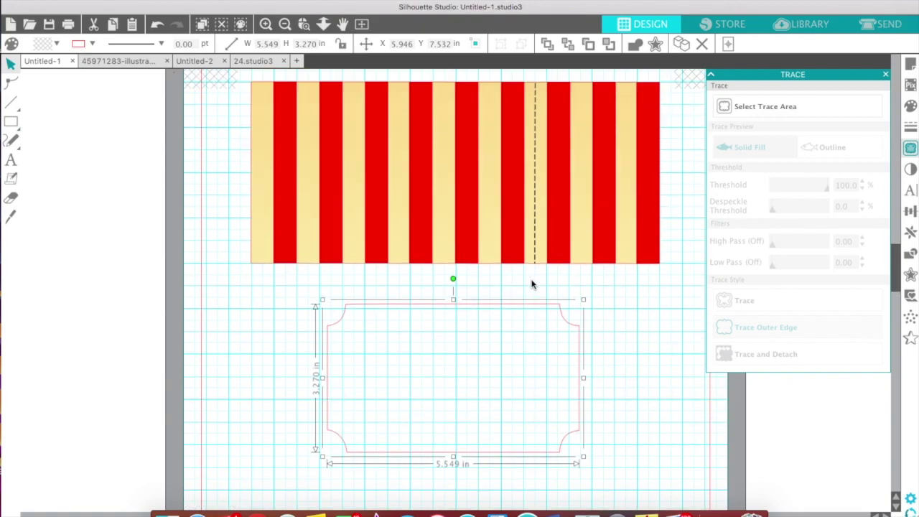
scroll(531, 285, "up", 3)
left_click_drag(530, 368, 507, 359)
scroll(503, 352, "down", 3)
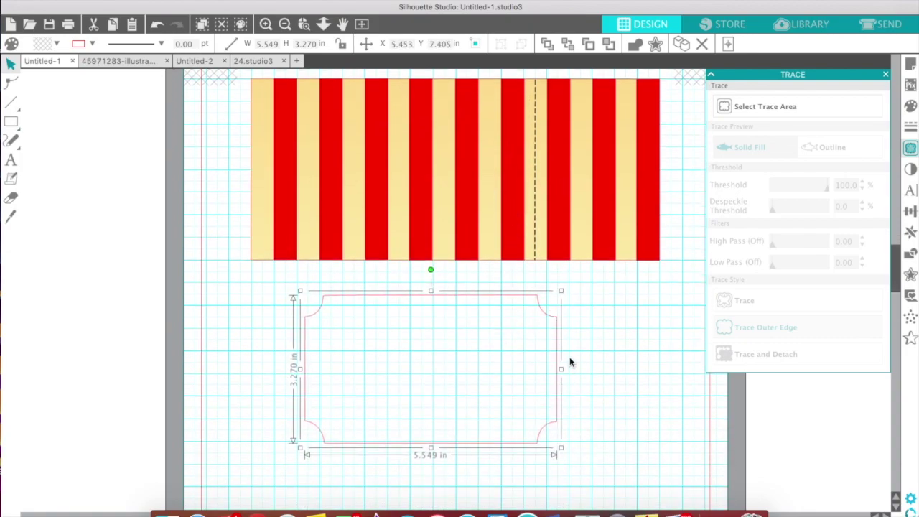
- Fill the ticket with a pale yellow gradient and narrow it to 5.422 in wide
left_click(911, 105)
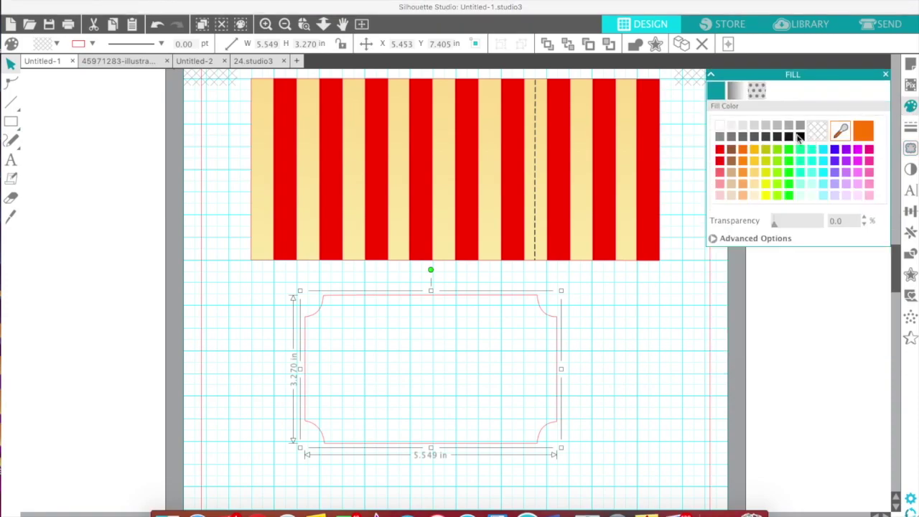
left_click(736, 91)
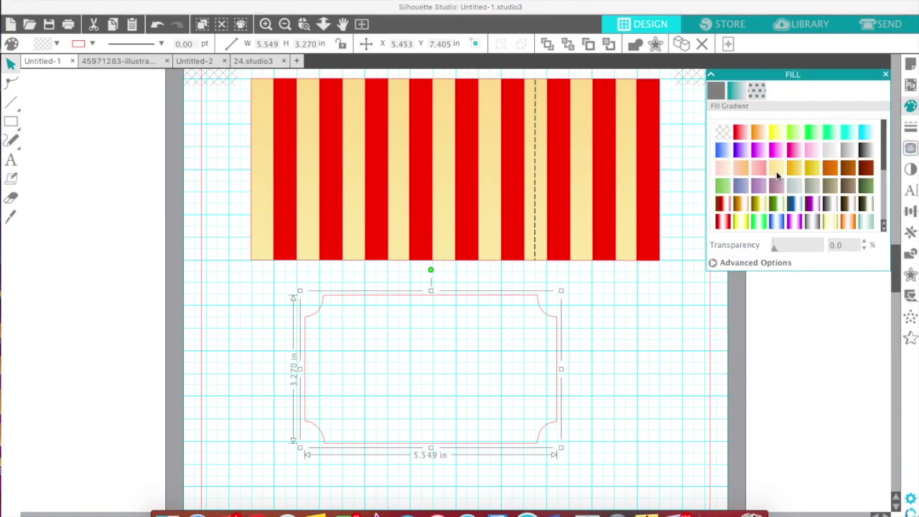
left_click(776, 171)
left_click_drag(542, 329, 509, 136)
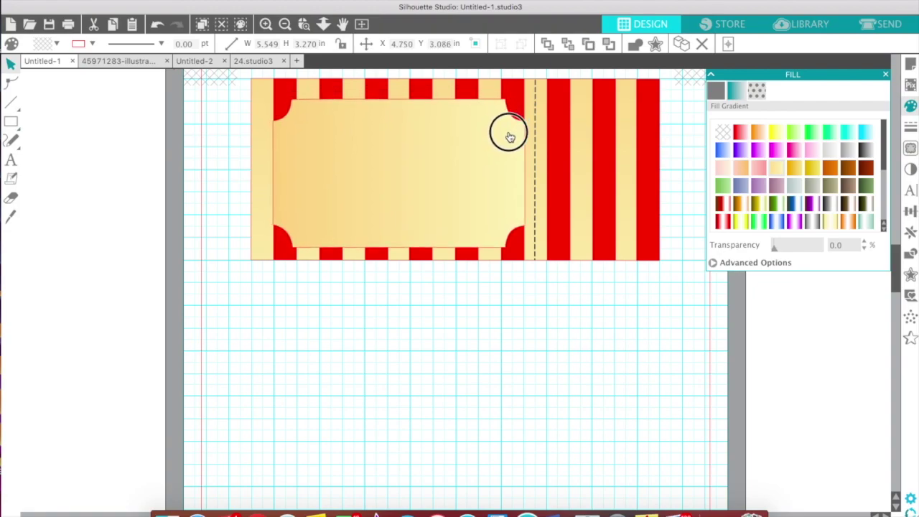
left_click_drag(509, 137, 503, 345)
left_click(499, 351)
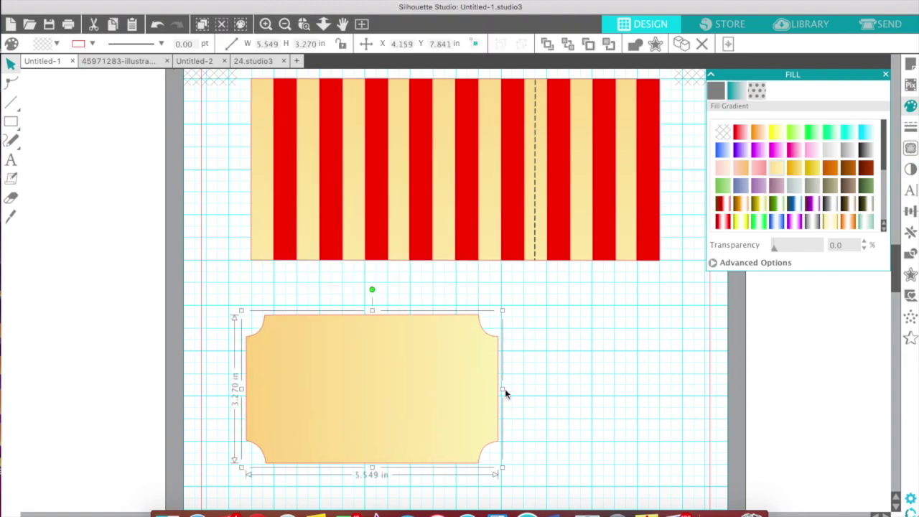
left_click_drag(502, 387, 540, 375)
- Move the ticket left and overlap its upper-left corner with a 2.886 × 1.740 in duplicate
left_click(630, 354)
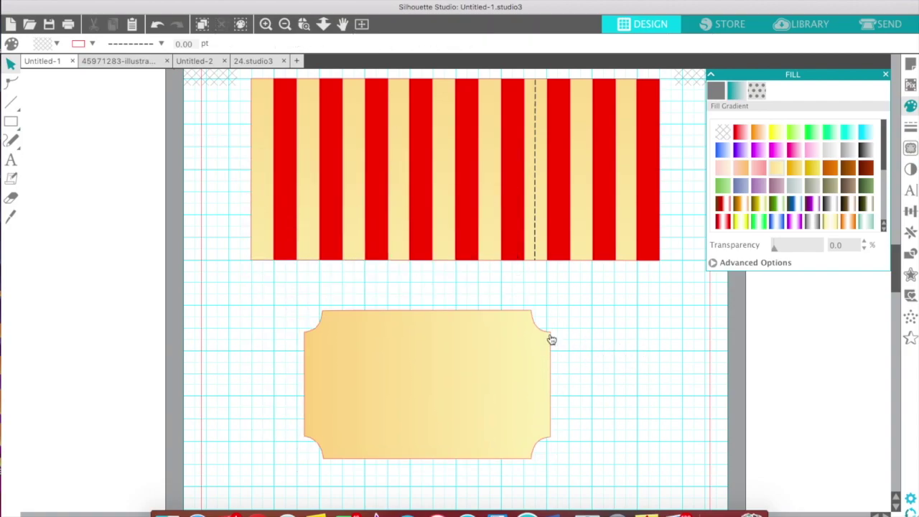
scroll(551, 338, "down", 3)
left_click_drag(372, 326, 127, 266)
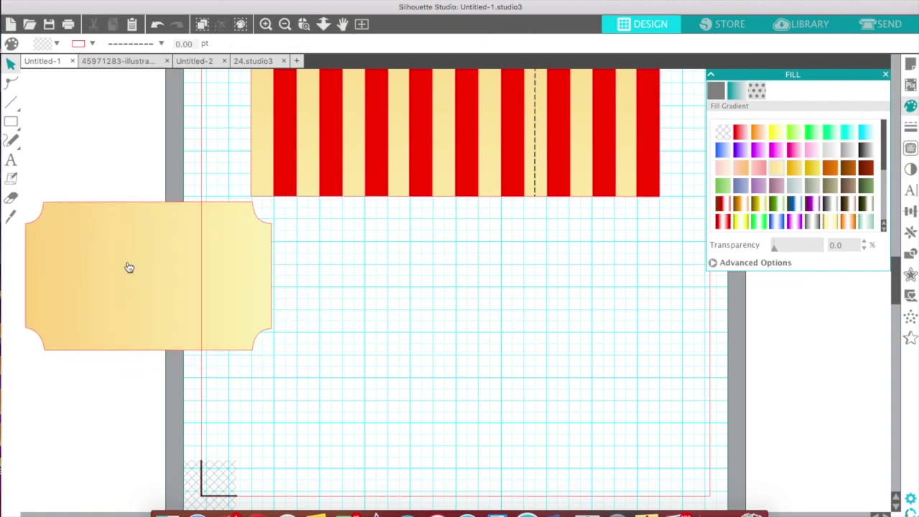
right_click(128, 263)
left_click(183, 349)
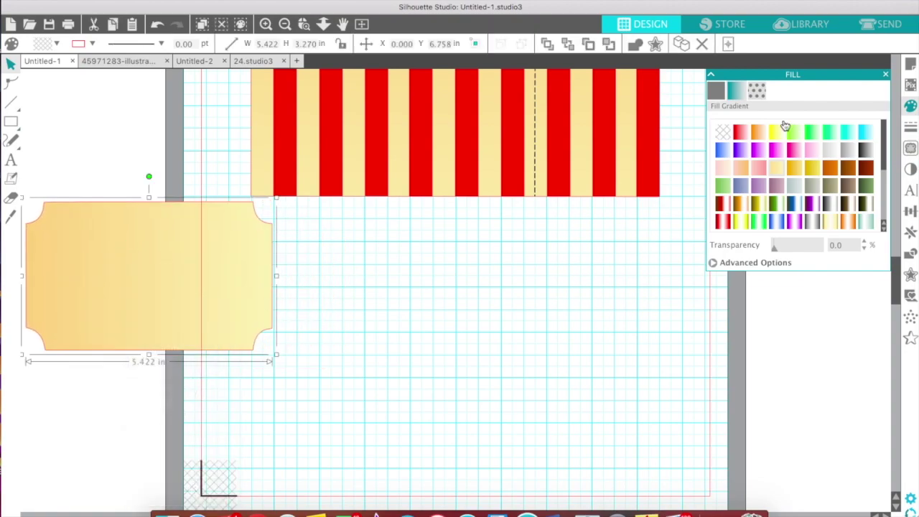
left_click_drag(273, 274, 481, 319)
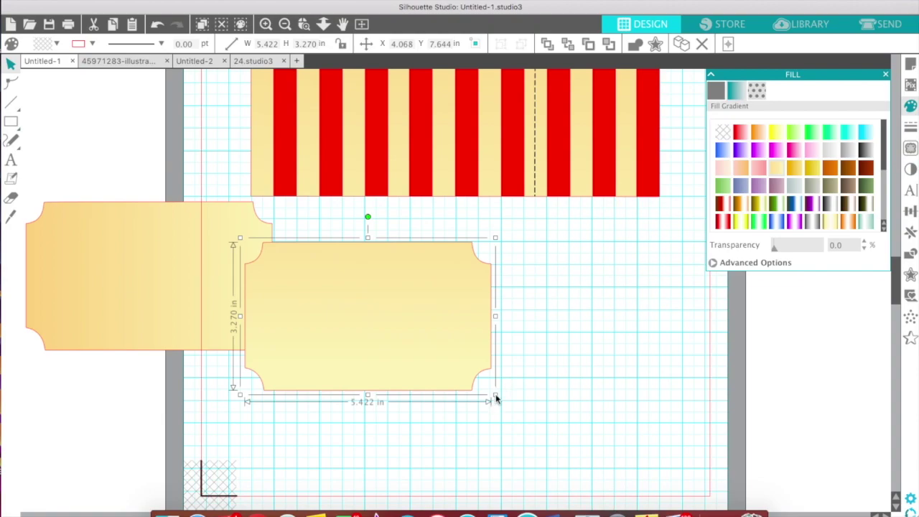
left_click_drag(496, 394, 93, 257)
left_click(374, 285)
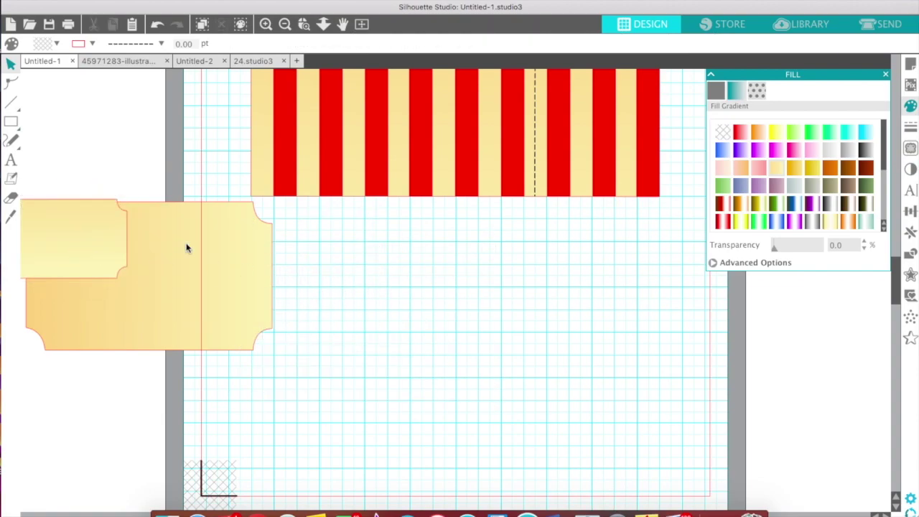
left_click(9, 162)
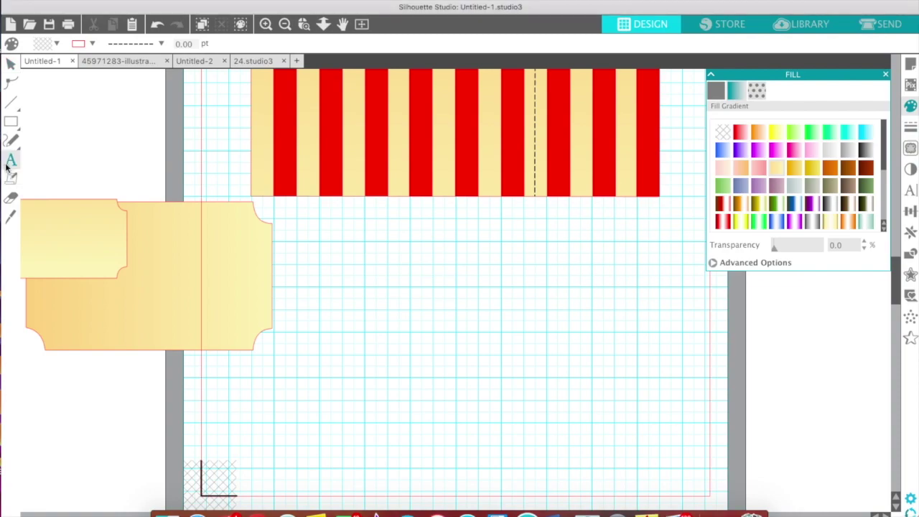
- Type two-line text 'Welcome To' / 'Jack's Circus' below the stripes with a solid outline
left_click(402, 355)
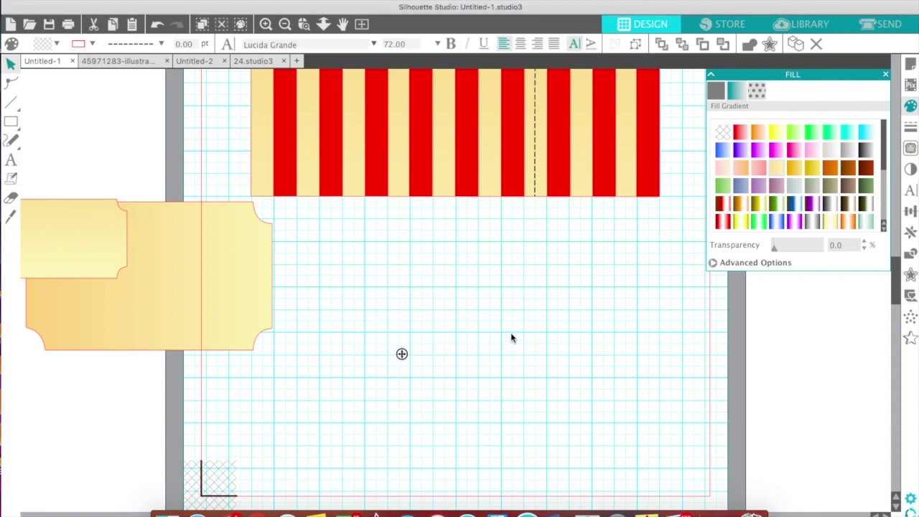
type("We")
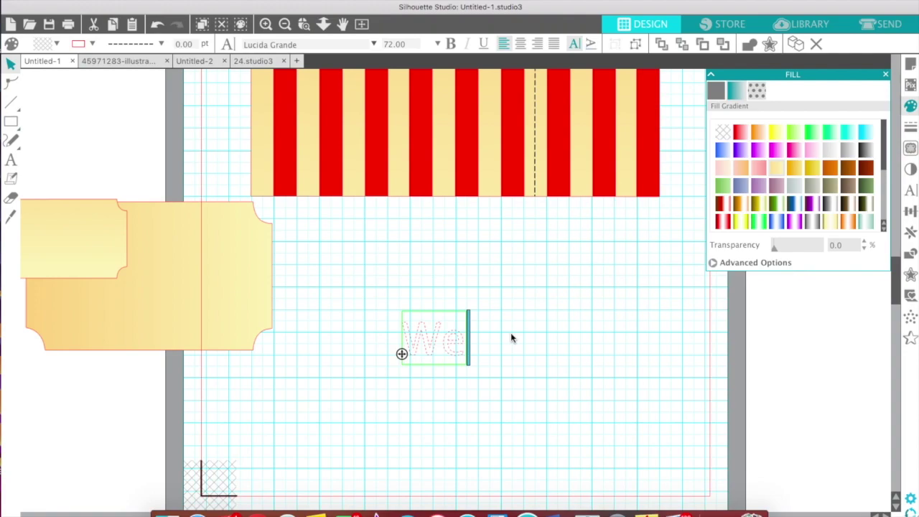
left_click_drag(463, 345, 375, 336)
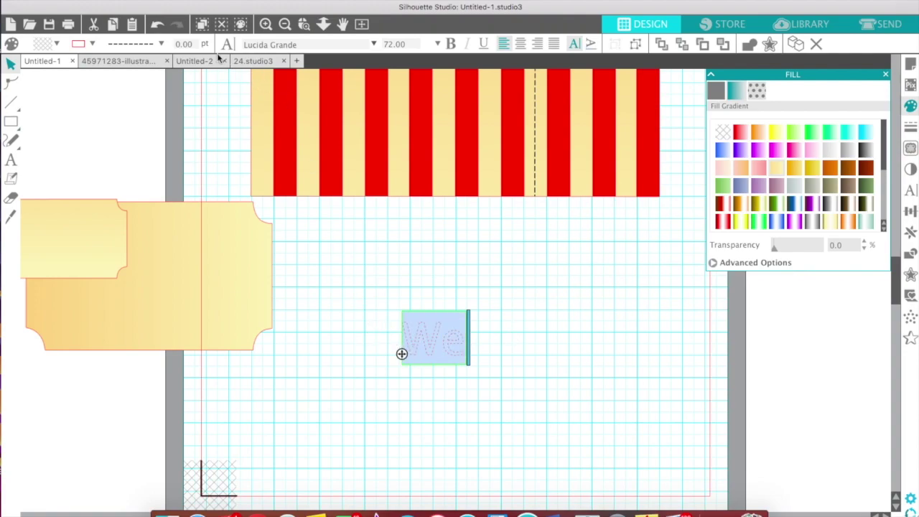
left_click(133, 44)
left_click(178, 74)
left_click(437, 331)
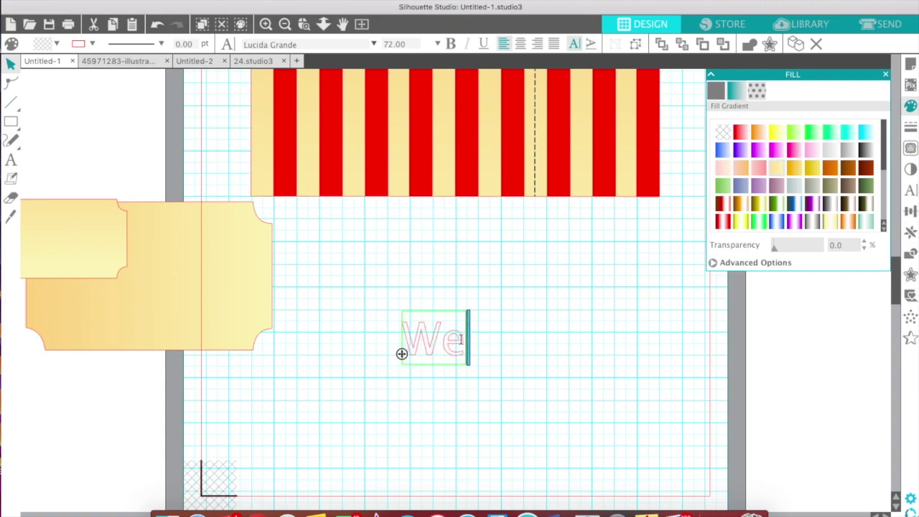
type("c")
key("BackSpace")
type("lco")
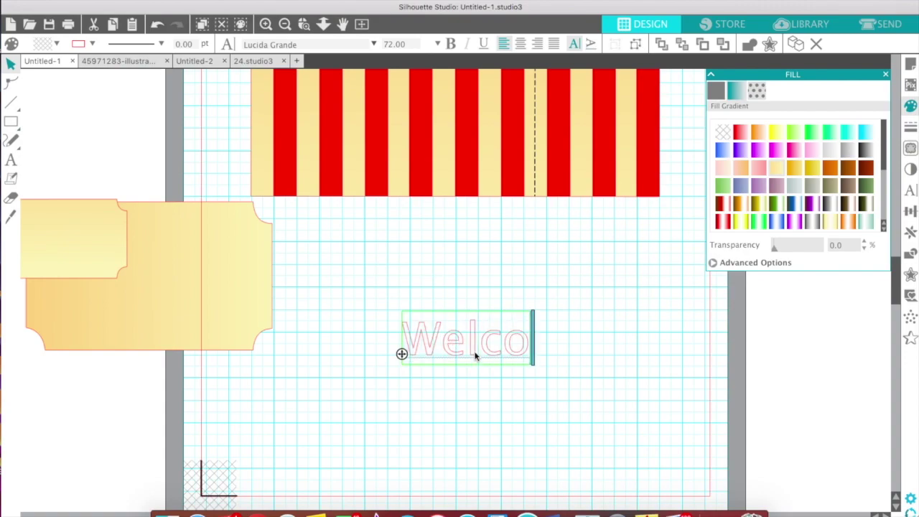
type("me To")
key("Return")
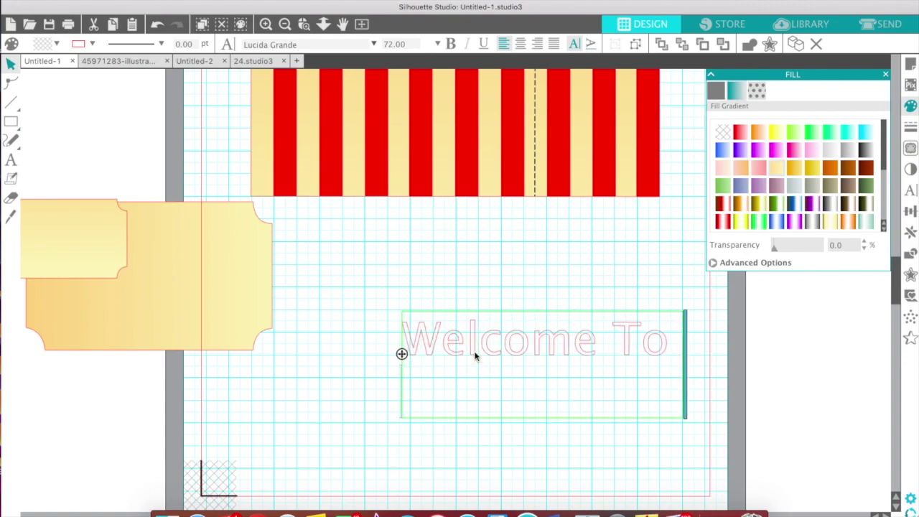
type("Jack's C")
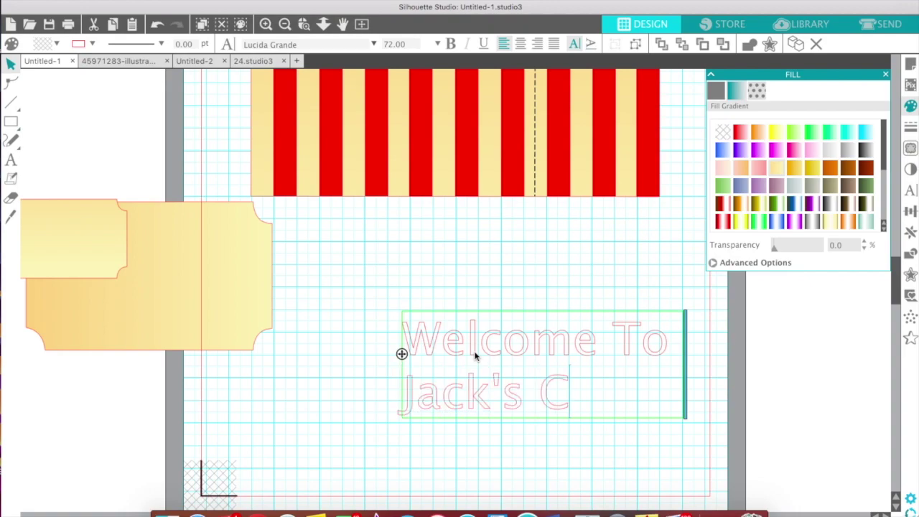
type("ircus")
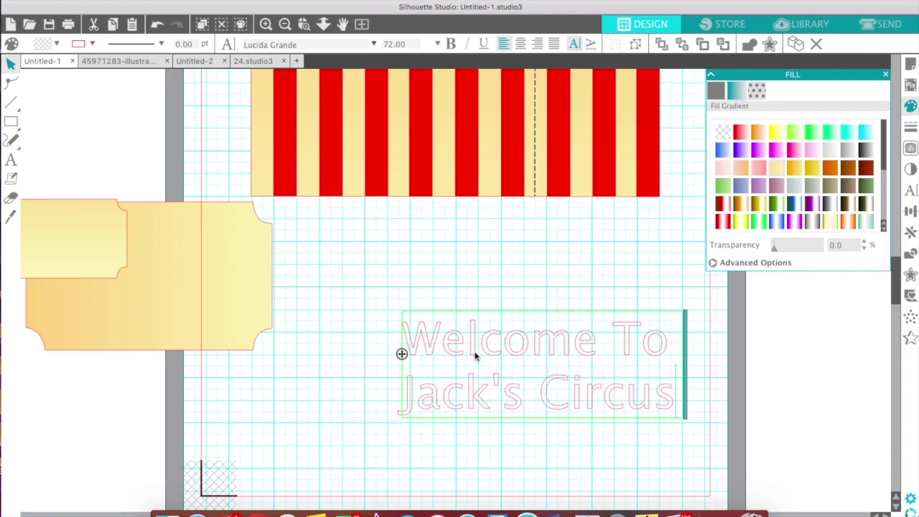
- Centre both text lines and set them in the Circus font
left_click_drag(675, 404, 359, 309)
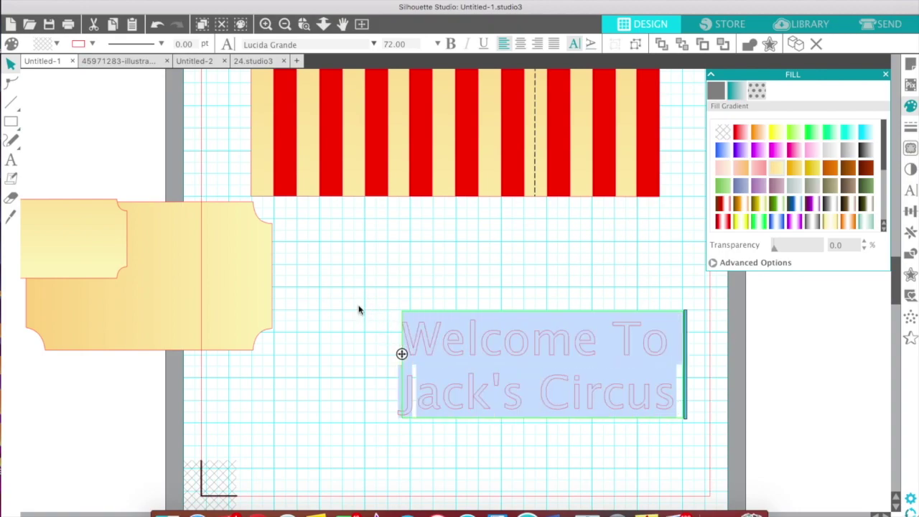
left_click(522, 44)
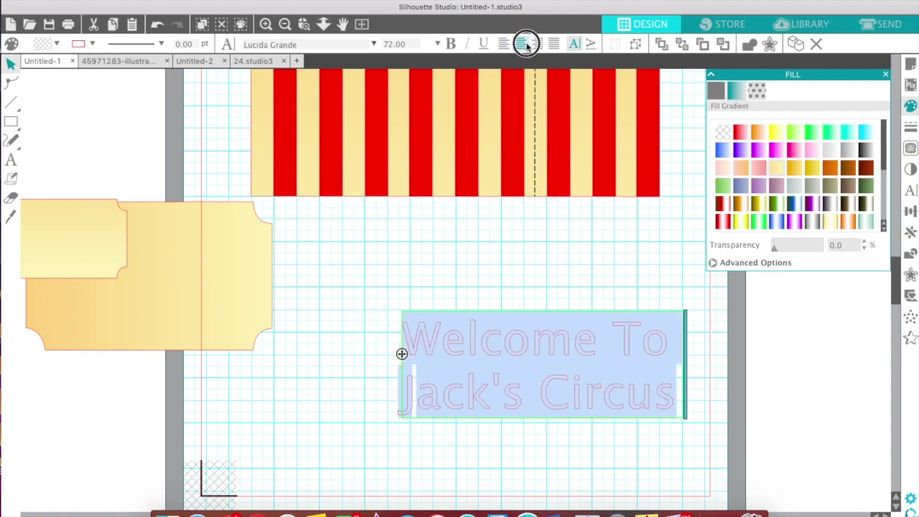
left_click(379, 46)
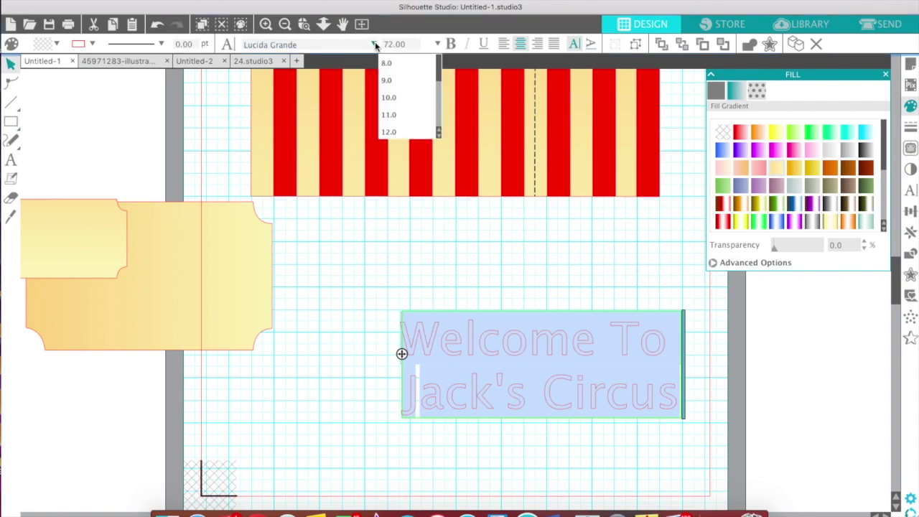
left_click(375, 45)
scroll(337, 137, "up", 10)
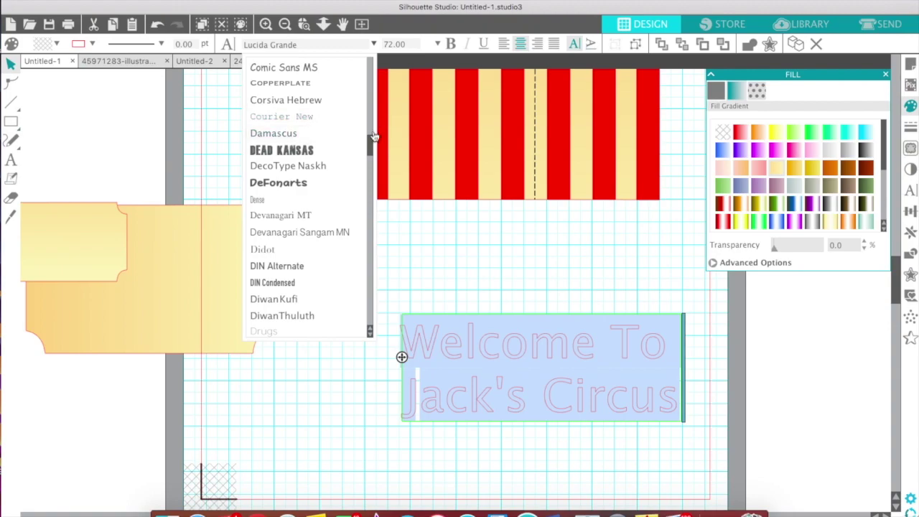
left_click_drag(370, 154, 372, 66)
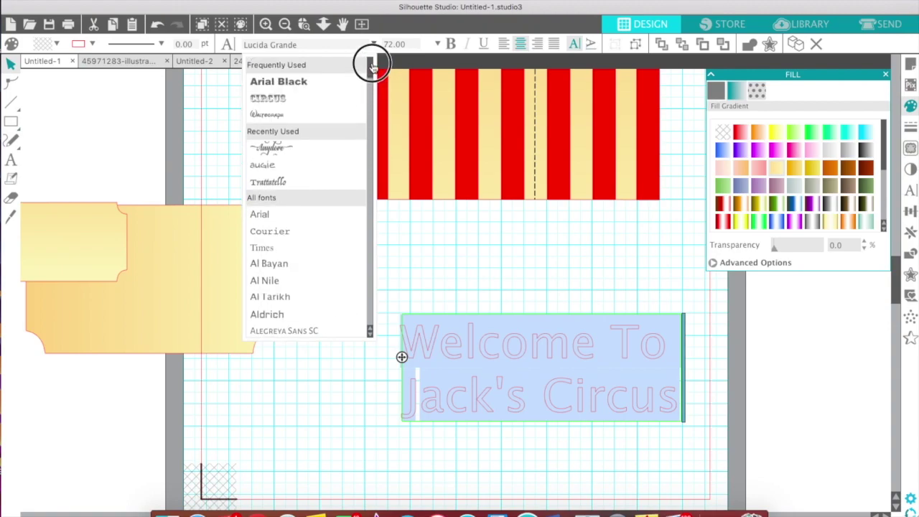
left_click(345, 109)
left_click(534, 298)
left_click(732, 394)
- Give the welcome text a solid black fill and remove its red outline
double_click(733, 393)
left_click_drag(750, 394, 394, 340)
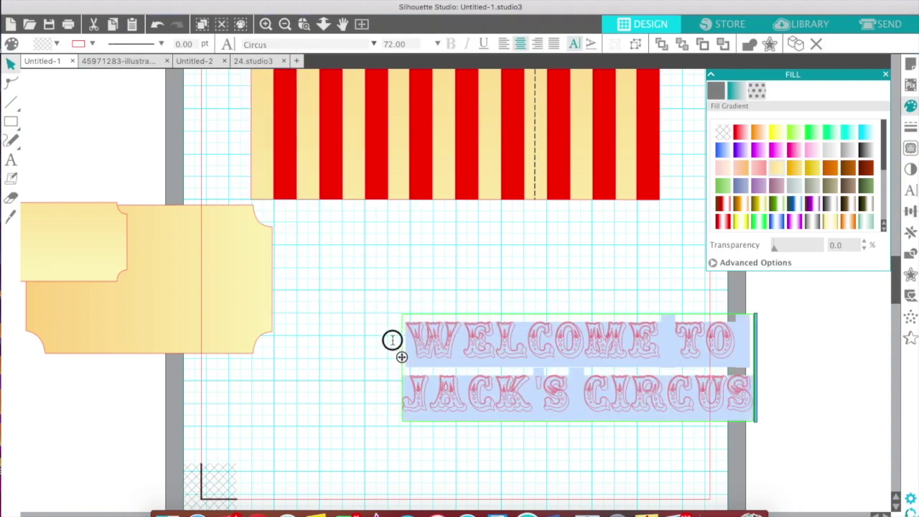
left_click(716, 91)
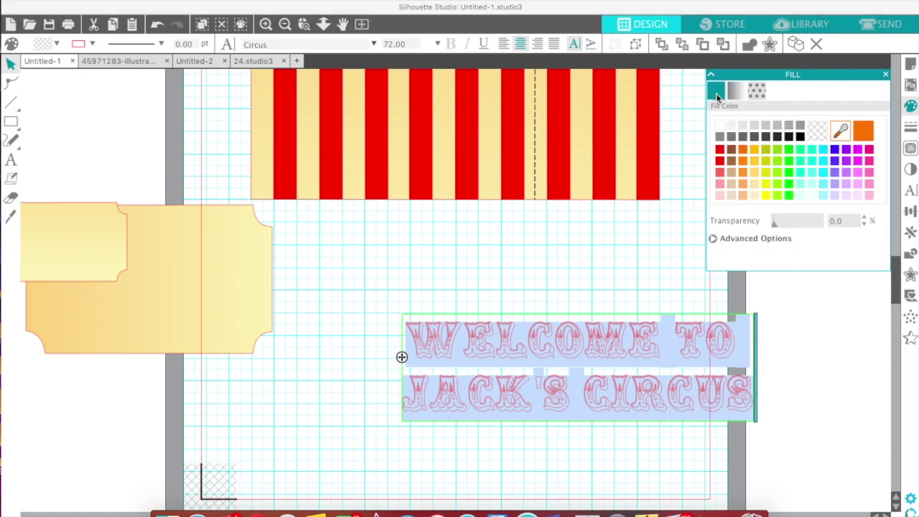
left_click(800, 137)
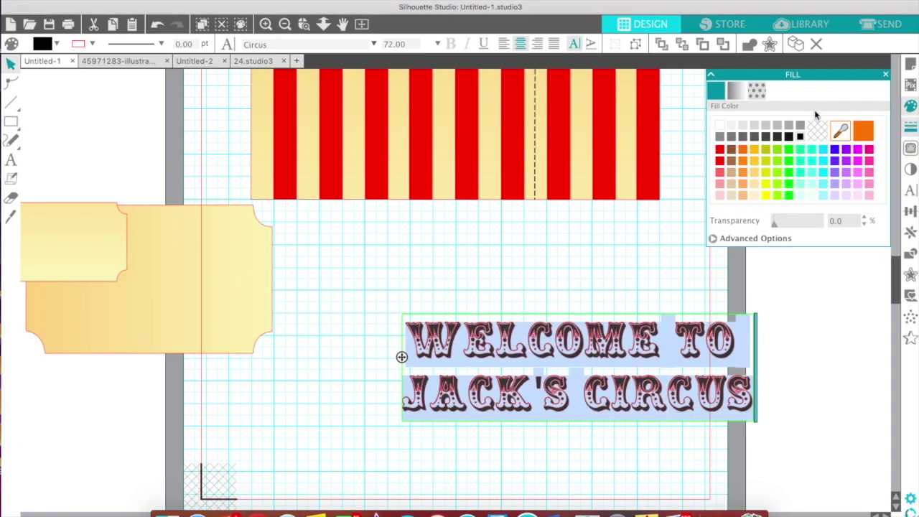
left_click(911, 127)
left_click(736, 94)
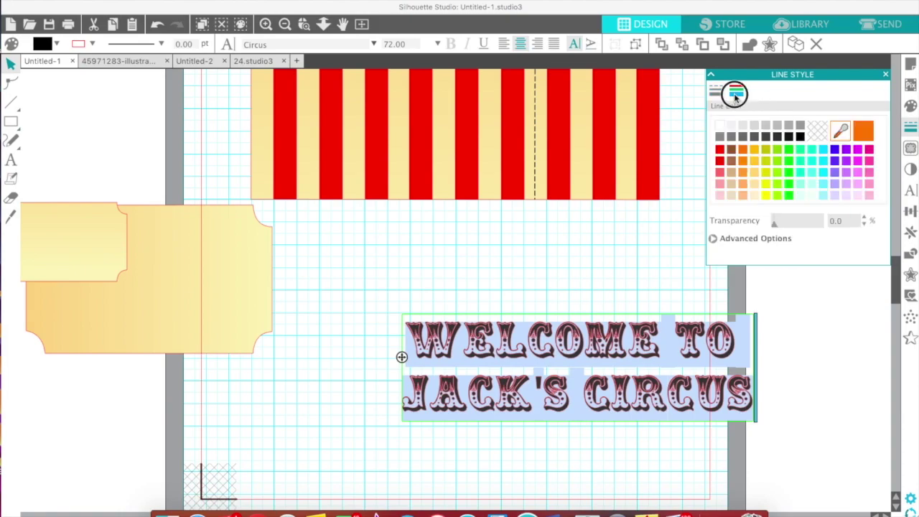
left_click(821, 135)
left_click(814, 365)
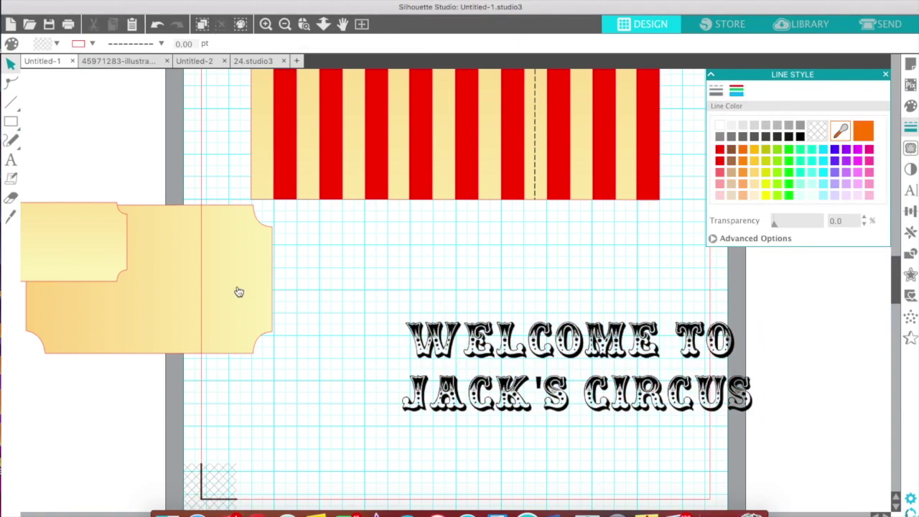
- Place the large yellow ticket and fit the welcome text on it at 4.662 × 1.418 in
left_click_drag(239, 291, 412, 329)
left_click(731, 406)
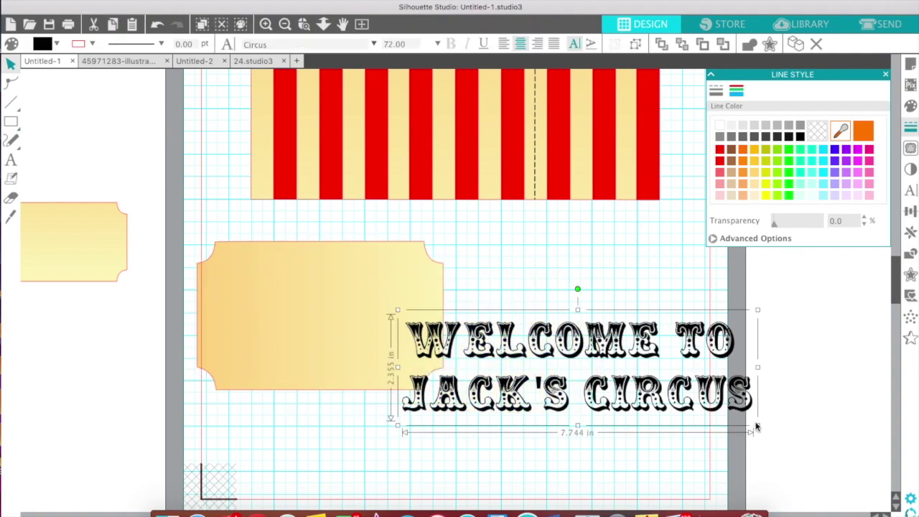
left_click_drag(759, 427, 658, 401)
left_click_drag(559, 328, 416, 325)
left_click(441, 351)
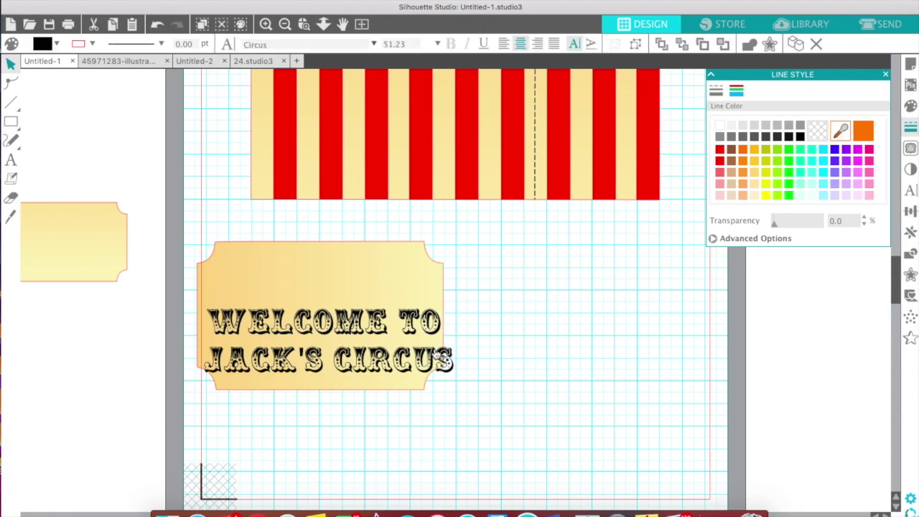
left_click_drag(457, 388, 420, 373)
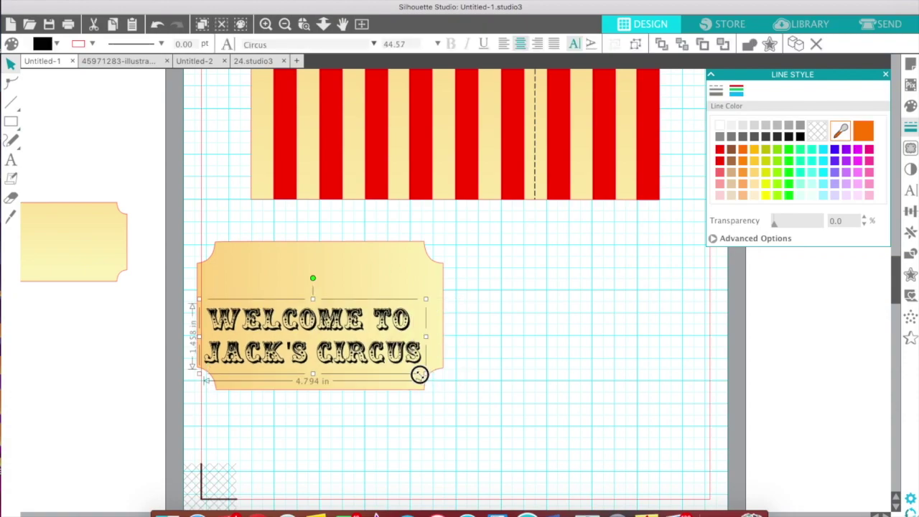
left_click_drag(379, 350, 390, 364)
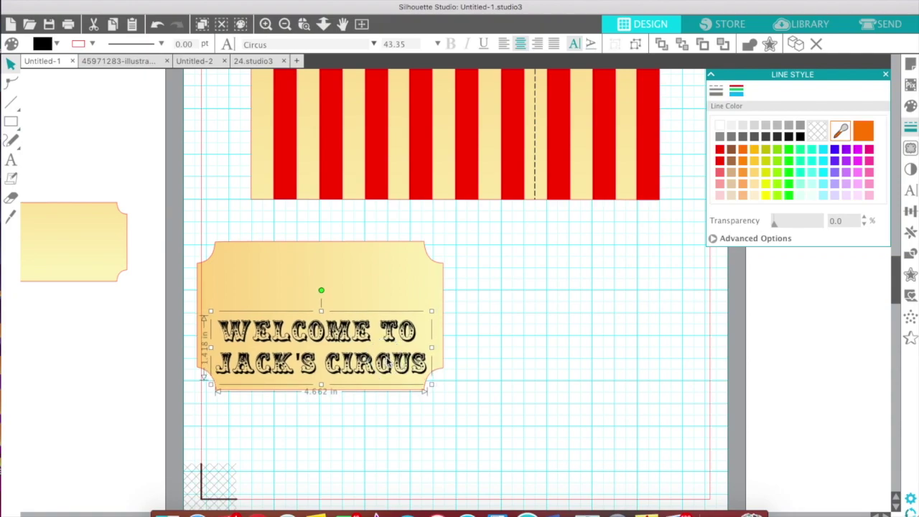
left_click(494, 338)
left_click(407, 339)
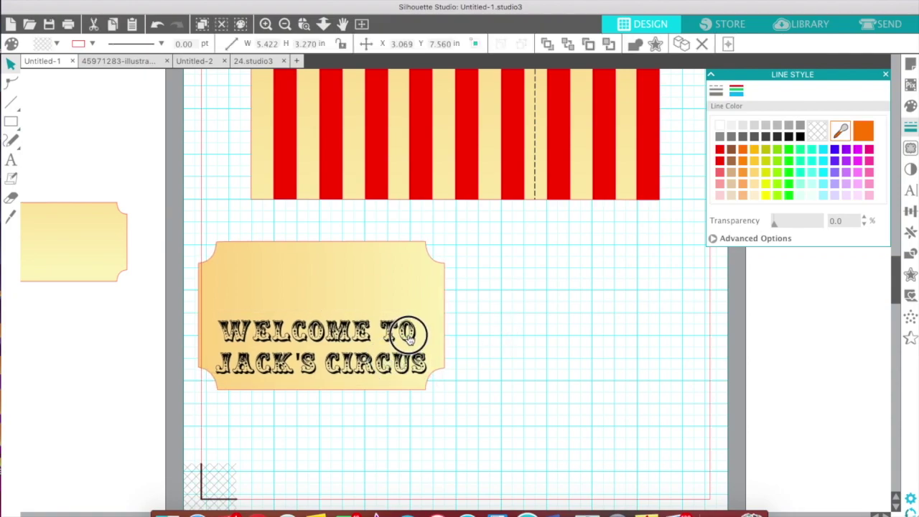
- Nudge the Welcome ticket slightly to the right
left_click(550, 303)
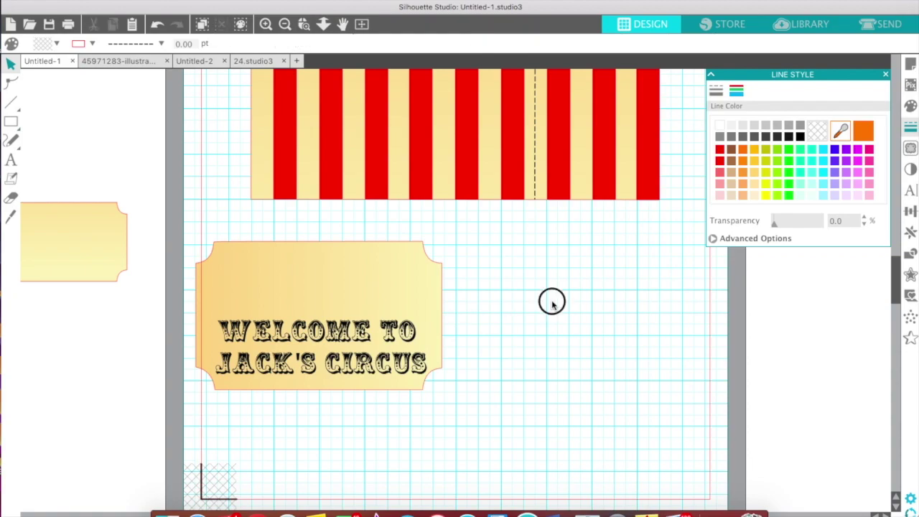
left_click(305, 356)
mouse_move(320, 346)
left_mouse_down()
mouse_move(383, 350)
mouse_move(325, 329)
left_mouse_up()
- Add a horizontal 3.396 × 2.048 in ticket shape beside the Welcome ticket
left_click_drag(43, 250, 623, 342)
left_click(623, 341)
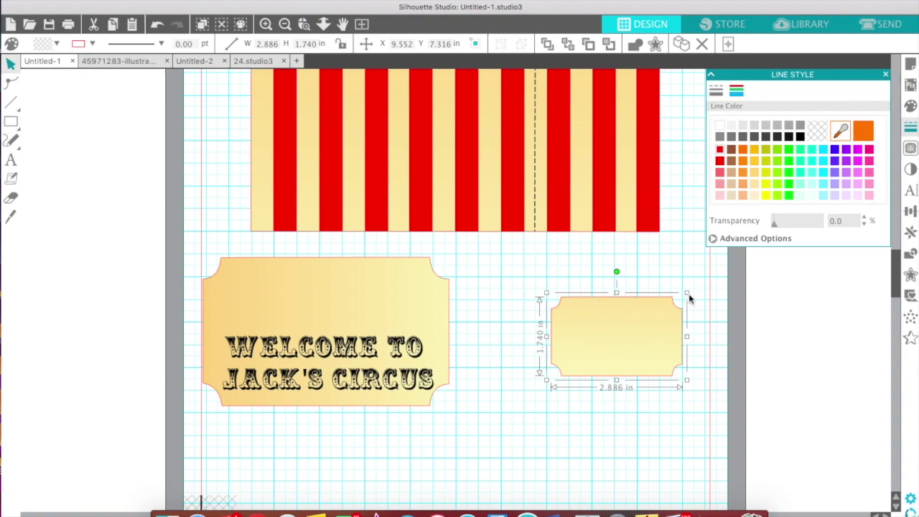
left_click_drag(688, 294, 700, 286)
scroll(711, 284, "up", 1)
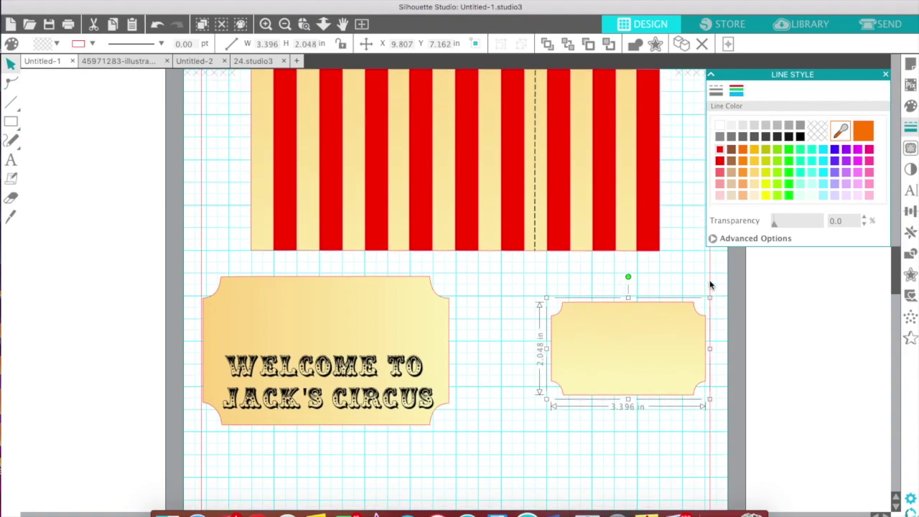
scroll(631, 278, "up", 1)
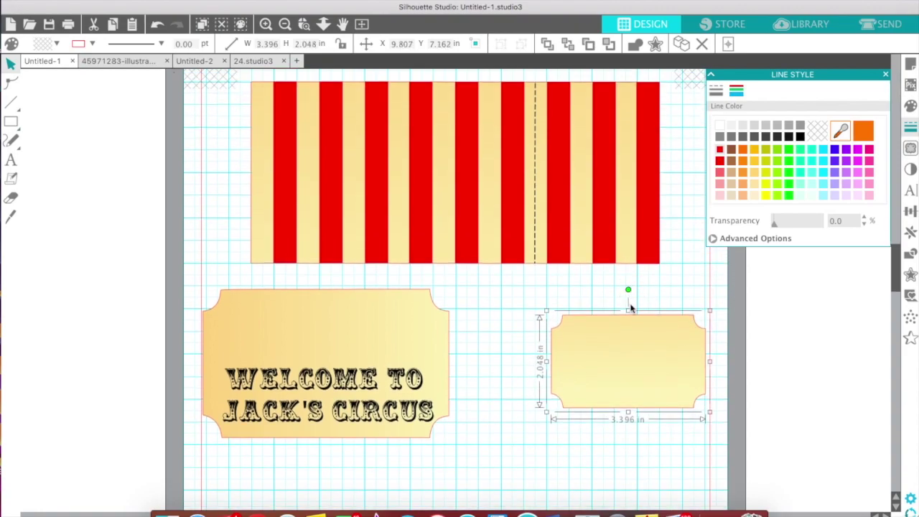
left_click_drag(630, 290, 528, 416)
left_click_drag(472, 403, 542, 318)
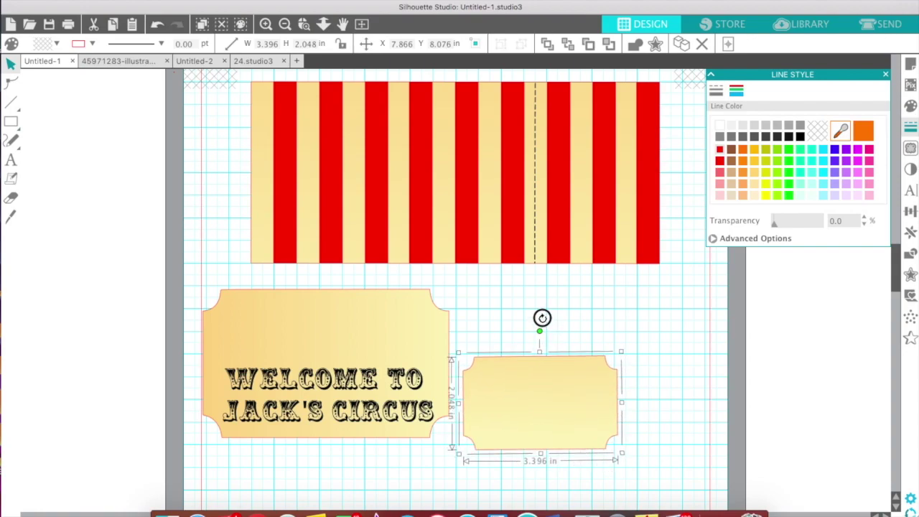
left_click_drag(536, 413, 544, 354)
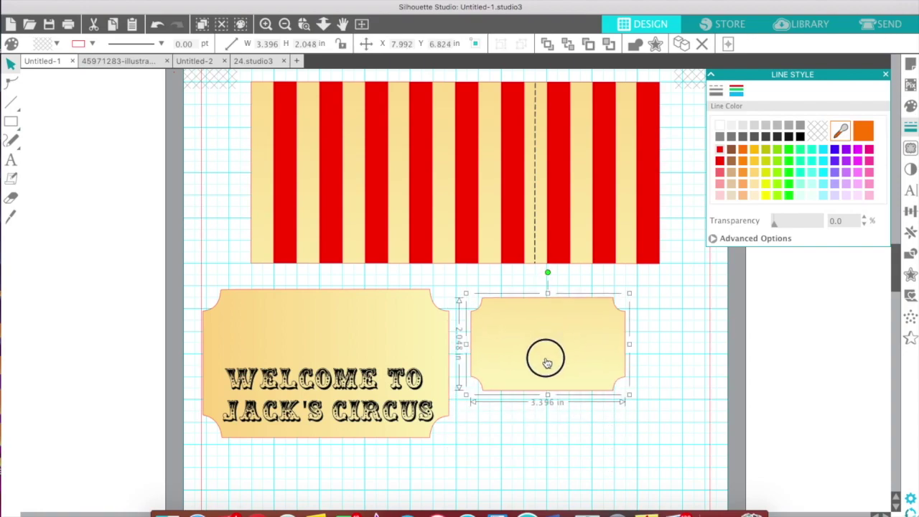
scroll(535, 386, "down", 1)
scroll(536, 386, "down", 3)
- Type 'Admit' in a new text box below the tickets
left_click(434, 414)
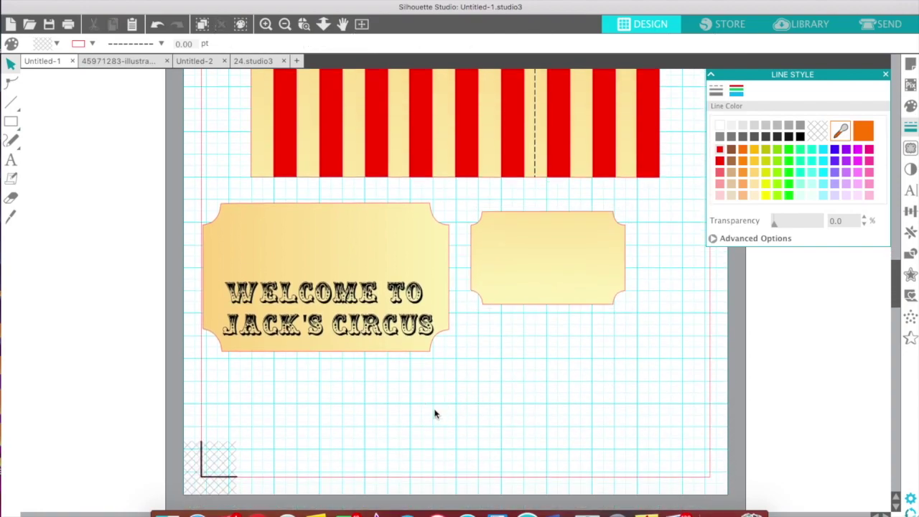
left_click(11, 161)
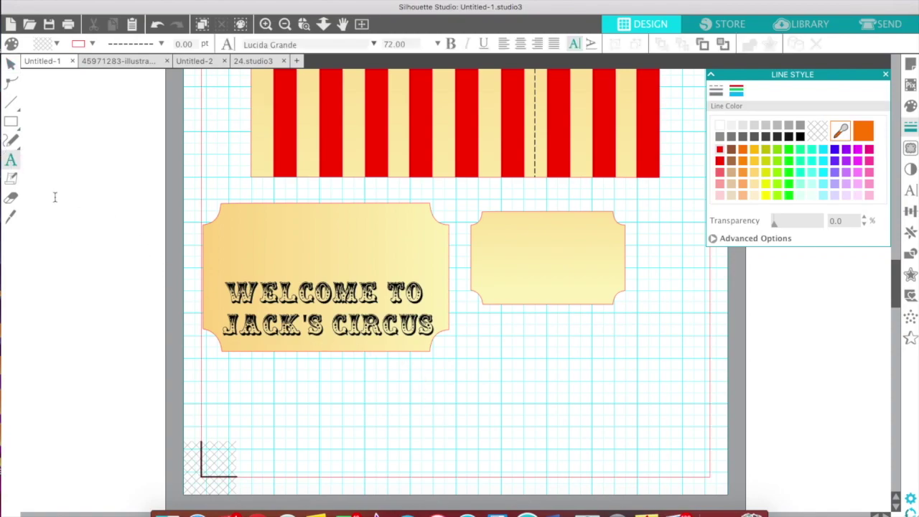
left_click(483, 422)
type("Admit")
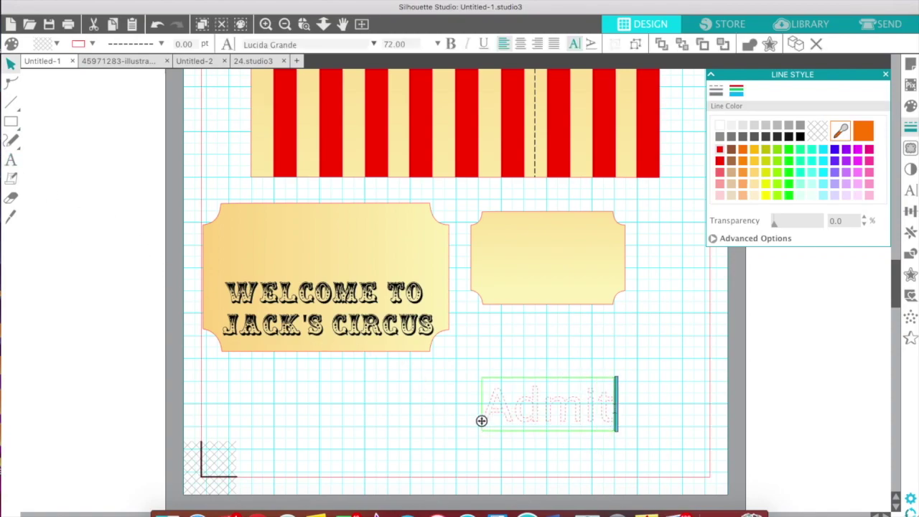
left_click_drag(617, 406, 482, 406)
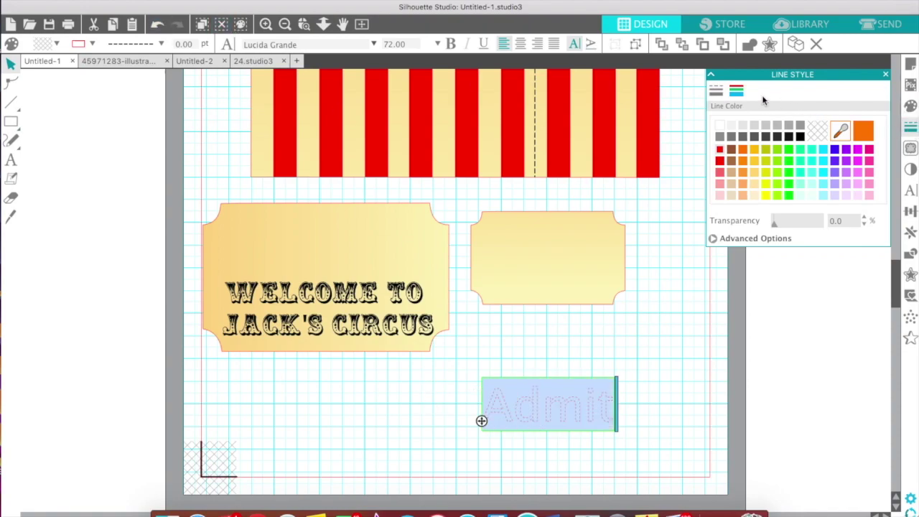
- Give the text a solid line style and complete it as 'Admit One'
left_click(716, 91)
left_click(806, 125)
left_click(799, 147)
left_click(642, 385)
left_click(554, 400)
double_click(554, 399)
type("O")
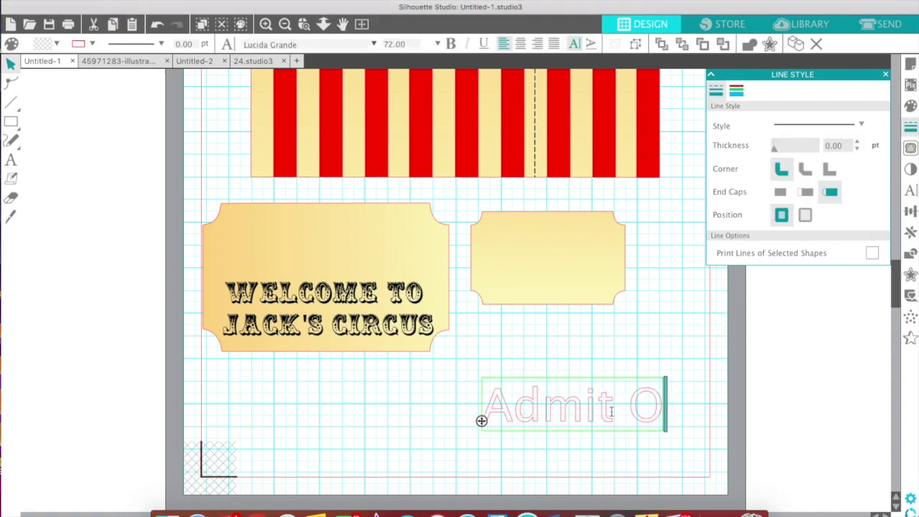
type("ne")
left_click_drag(711, 409, 431, 425)
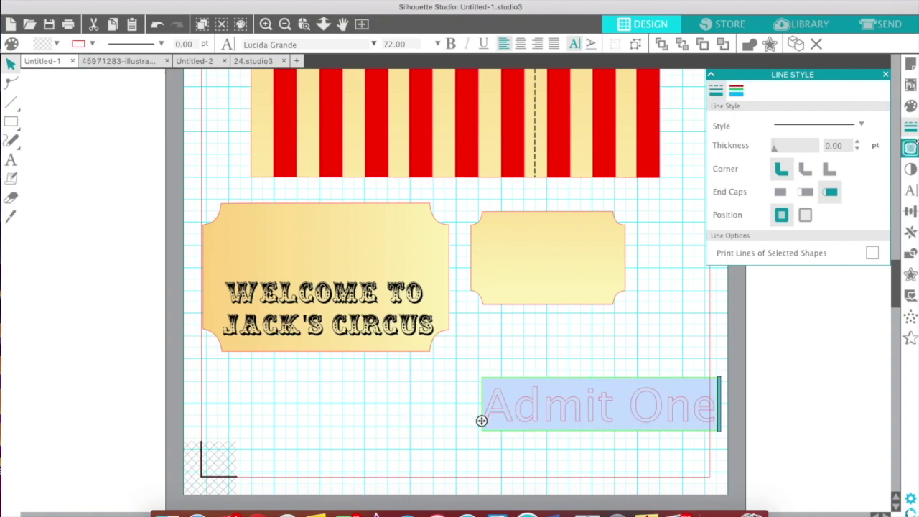
- Colour the Admit One text red and set it in LSTKClarendon
left_click(911, 105)
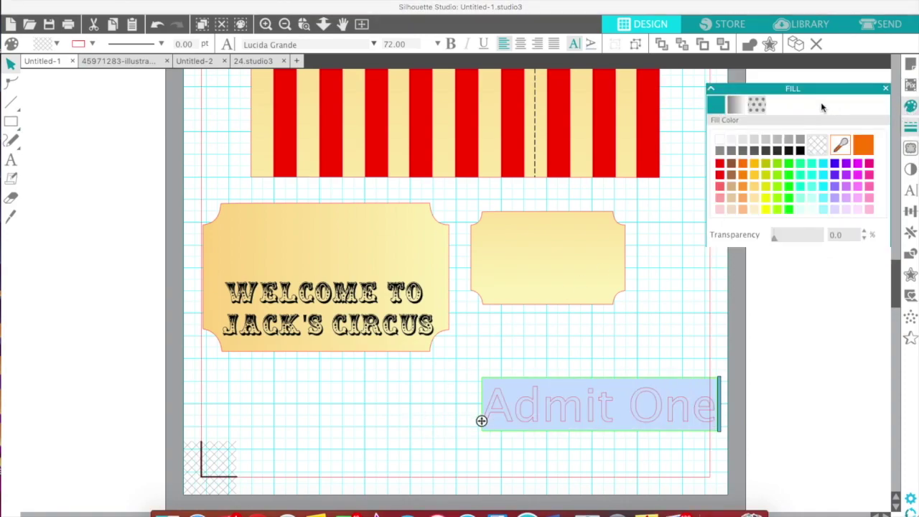
left_click(720, 148)
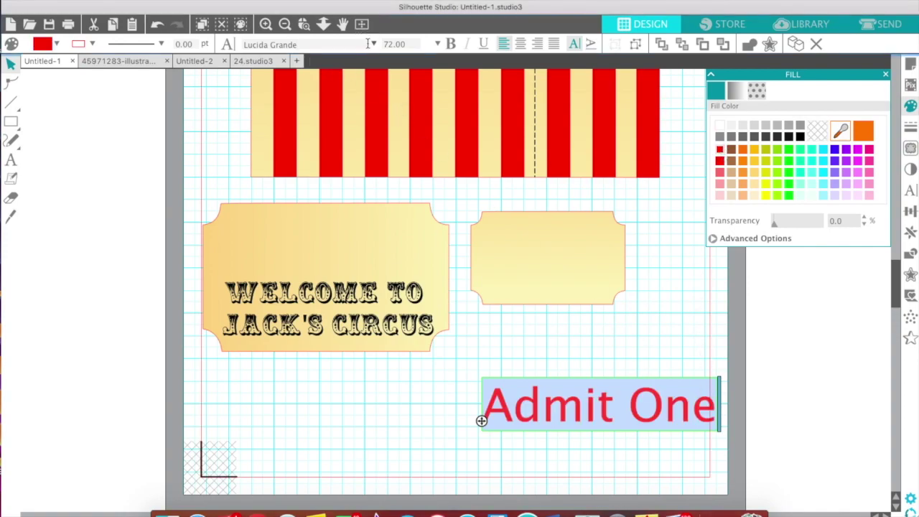
left_click(373, 44)
left_click(317, 313)
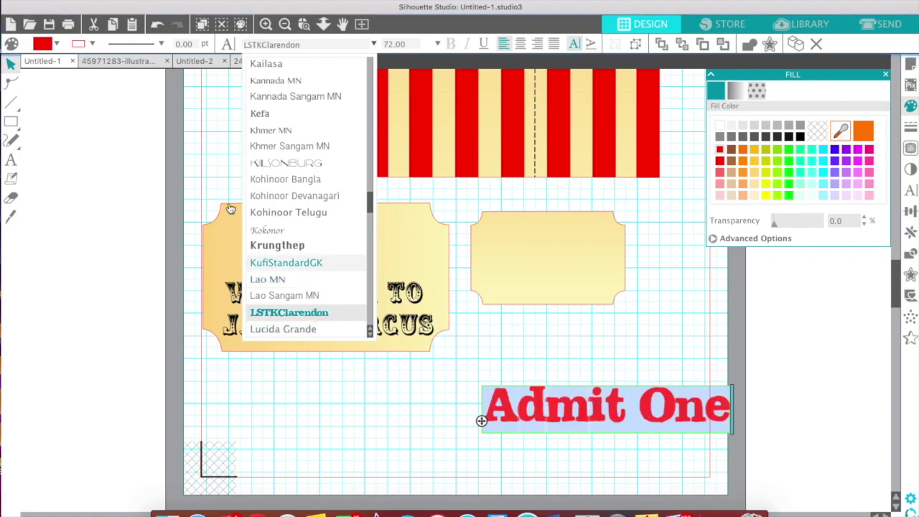
left_click(564, 434)
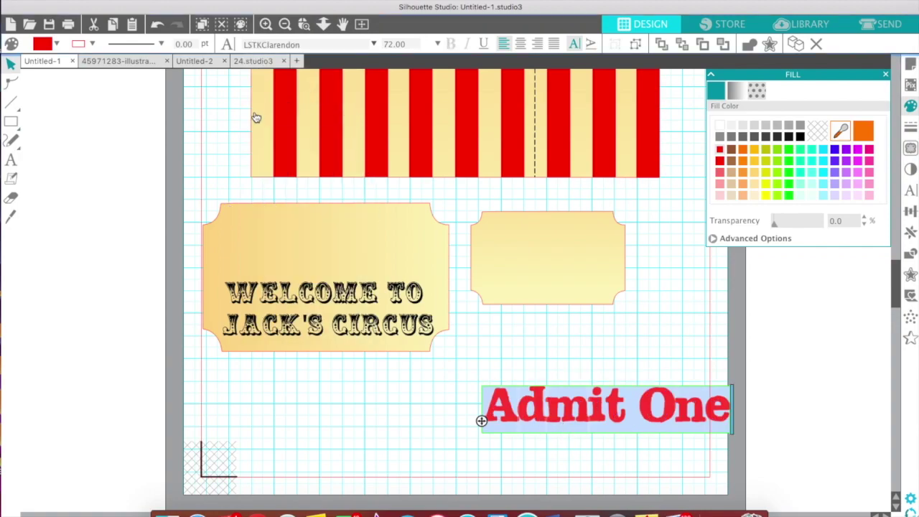
- Underline the Admit One text
left_click(729, 414)
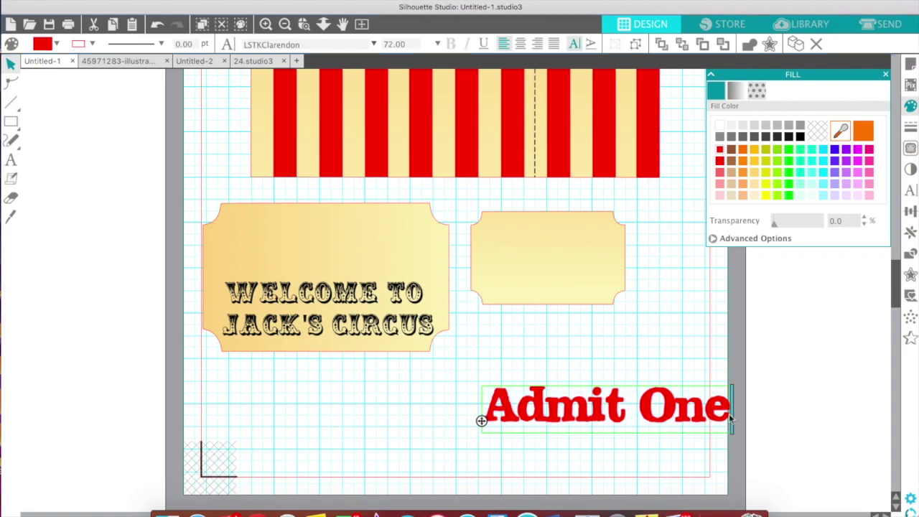
left_click_drag(729, 414, 472, 412)
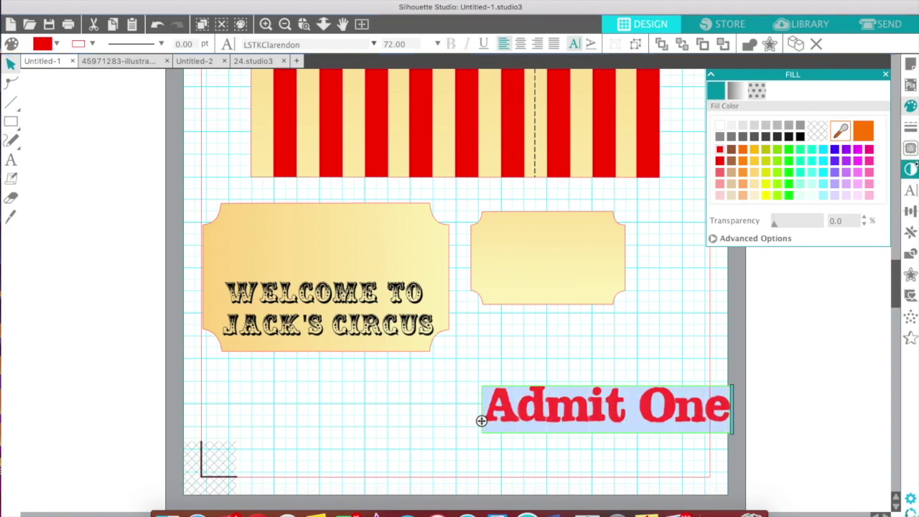
left_click(911, 190)
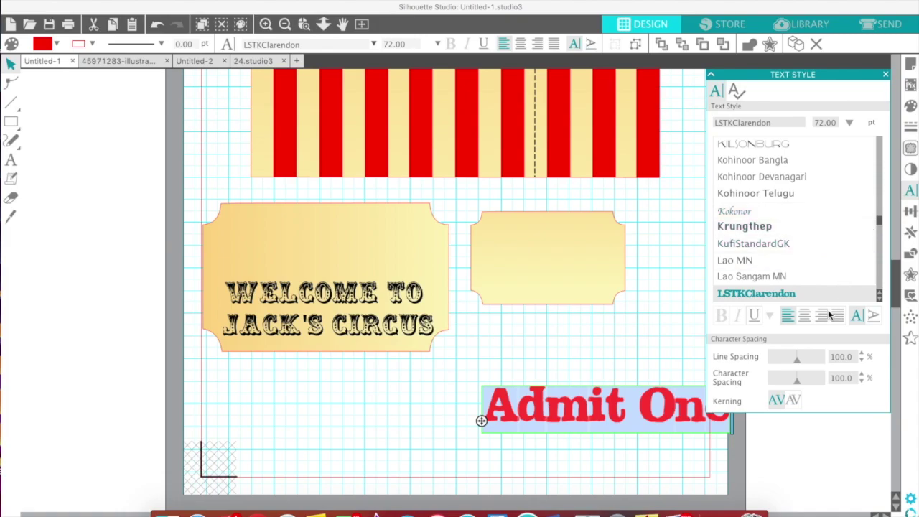
left_click(754, 316)
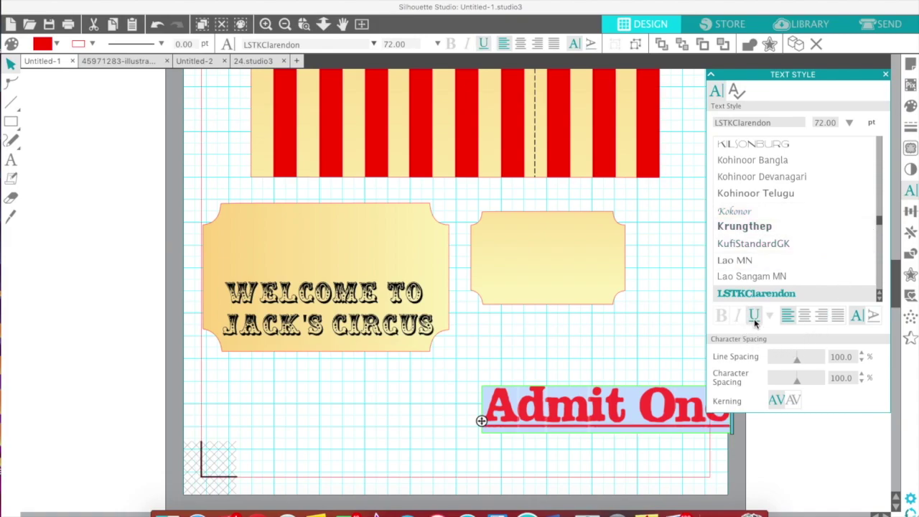
left_click(626, 416)
scroll(697, 251, "down", 1)
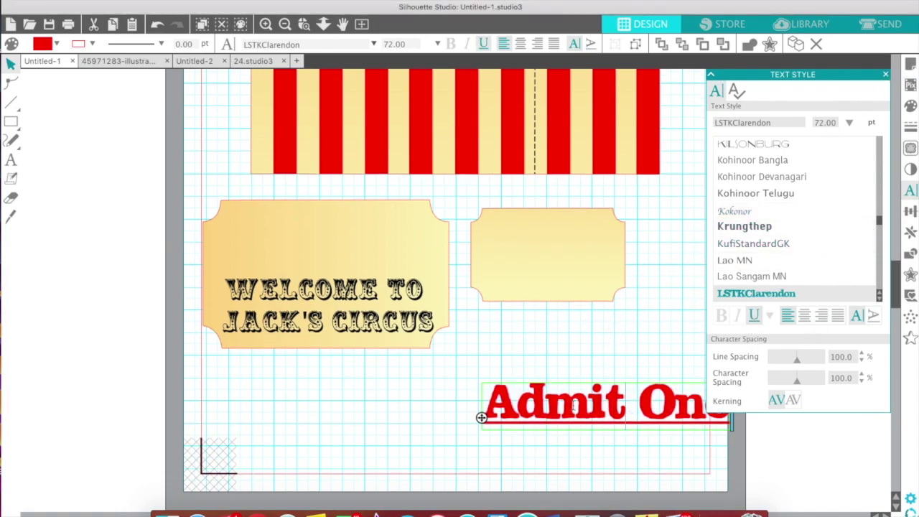
left_click(568, 441)
- Move Admit One onto the right ticket and shrink it to about 40.88 pt across the top
left_click_drag(595, 390, 570, 255)
left_click(694, 194)
left_click(885, 75)
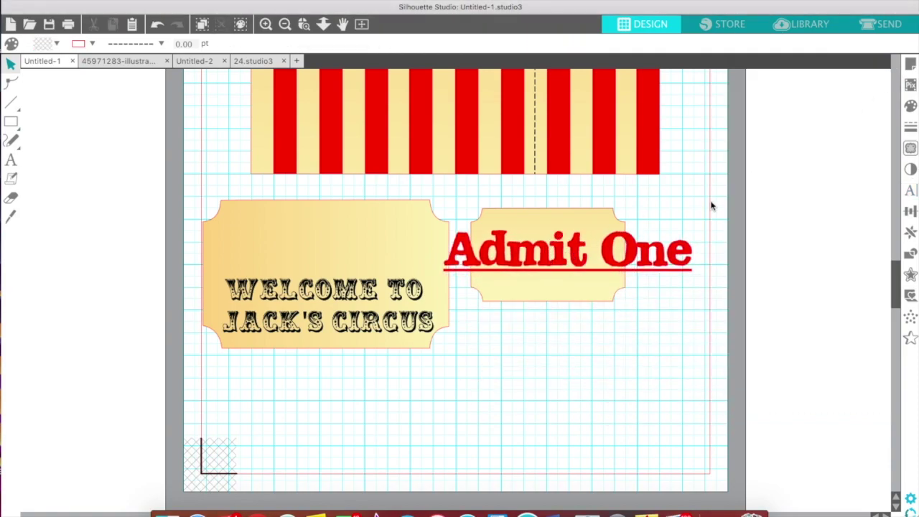
left_click(684, 263)
left_click_drag(696, 282, 584, 244)
key("Escape")
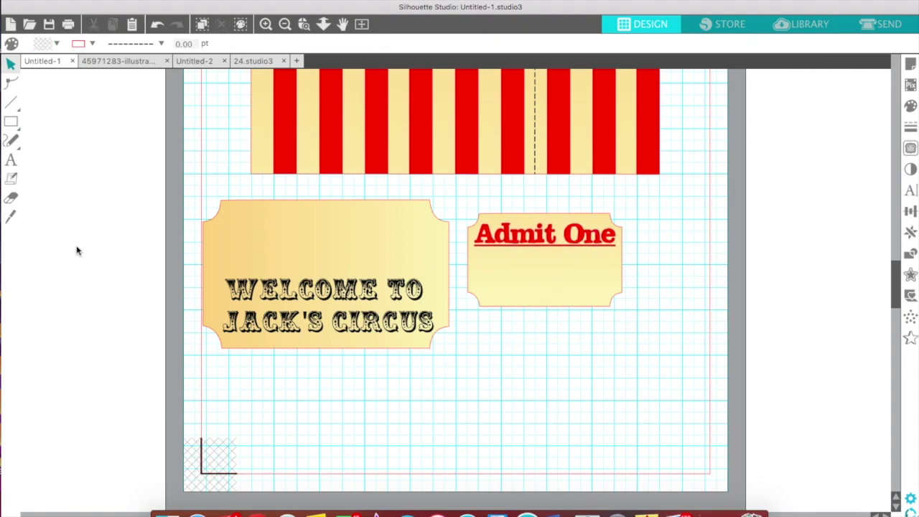
- Start a text line below the tickets reading 'Saturday August'
left_click(12, 160)
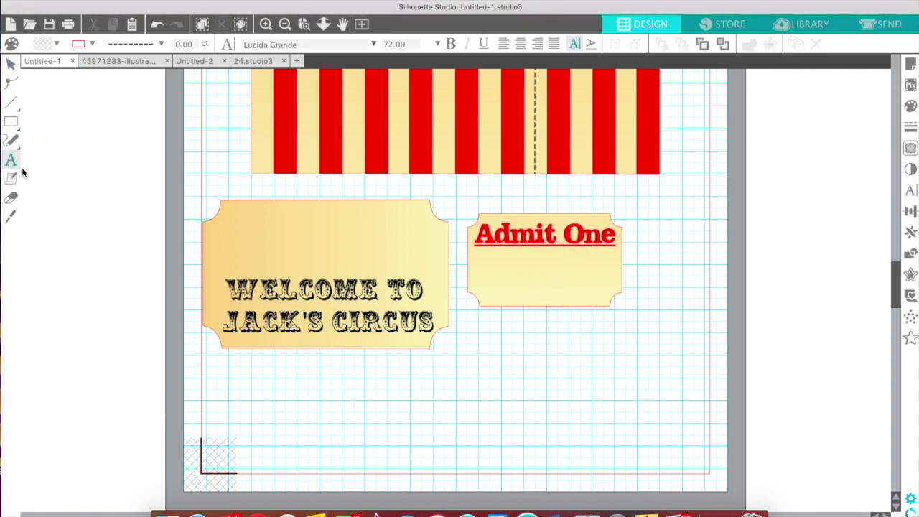
left_click(352, 396)
type("Sa")
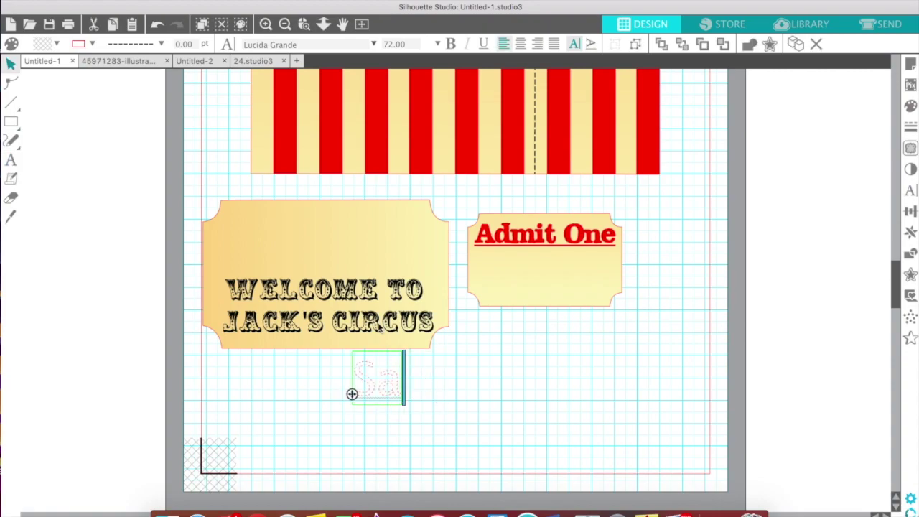
type("turday au")
key("BackSpace")
key("BackSpace")
type("Agust")
key("BackSpace")
key("BackSpace")
key("BackSpace")
key("BackSpace")
type("ug")
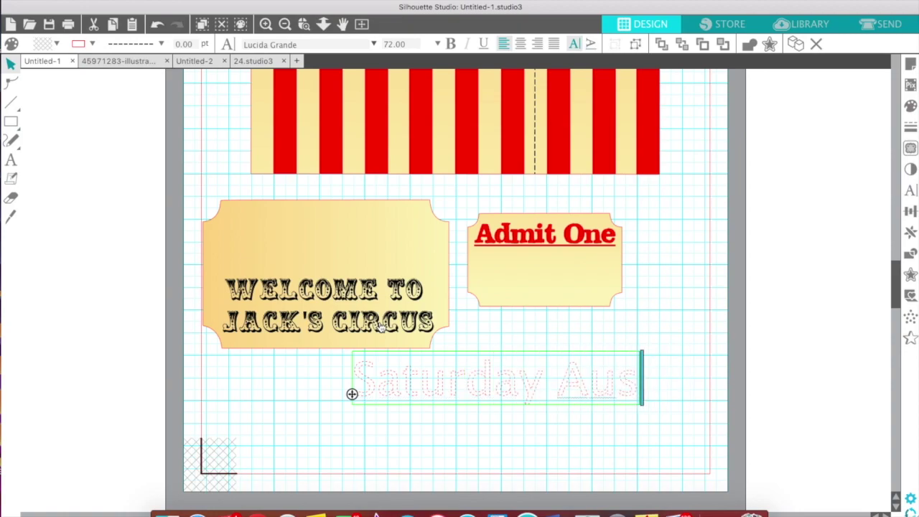
type("ust")
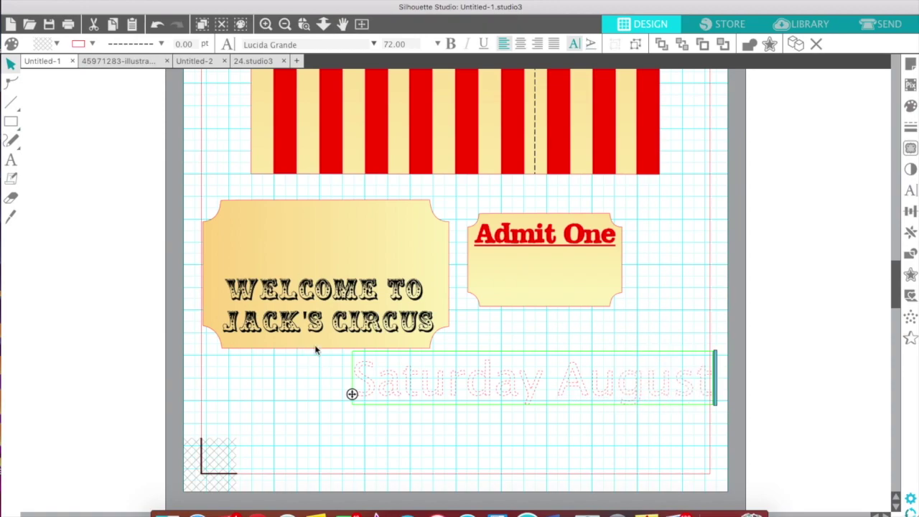
- Adjust the text's line style and complete it as 'Saturday August 8th'
left_click_drag(356, 377, 756, 396)
left_click(161, 45)
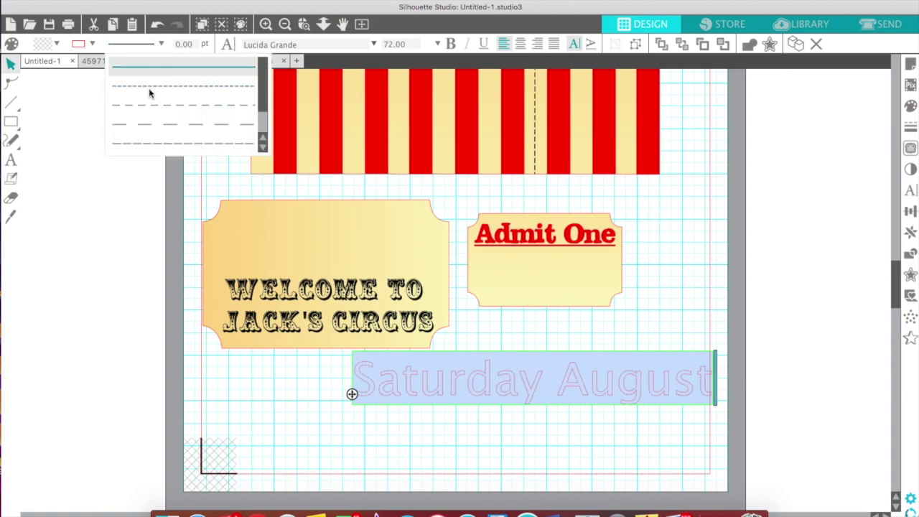
left_click(11, 219)
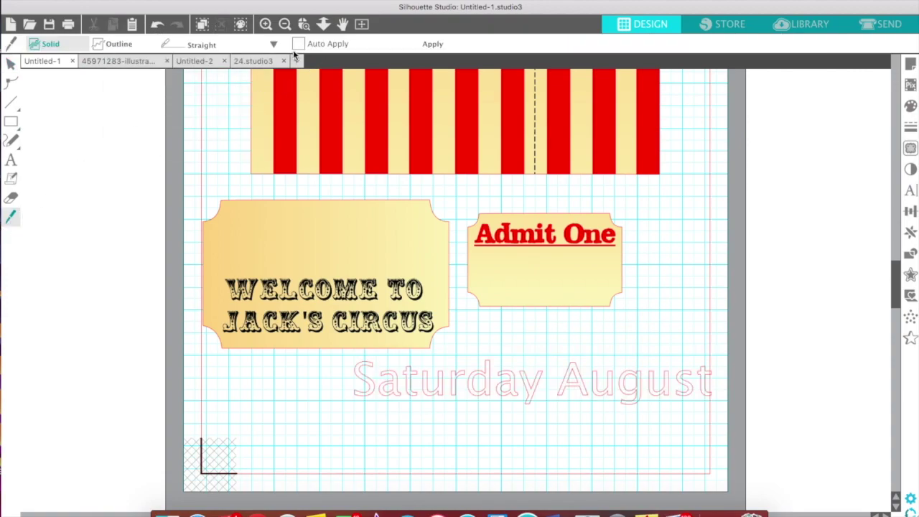
left_click(11, 64)
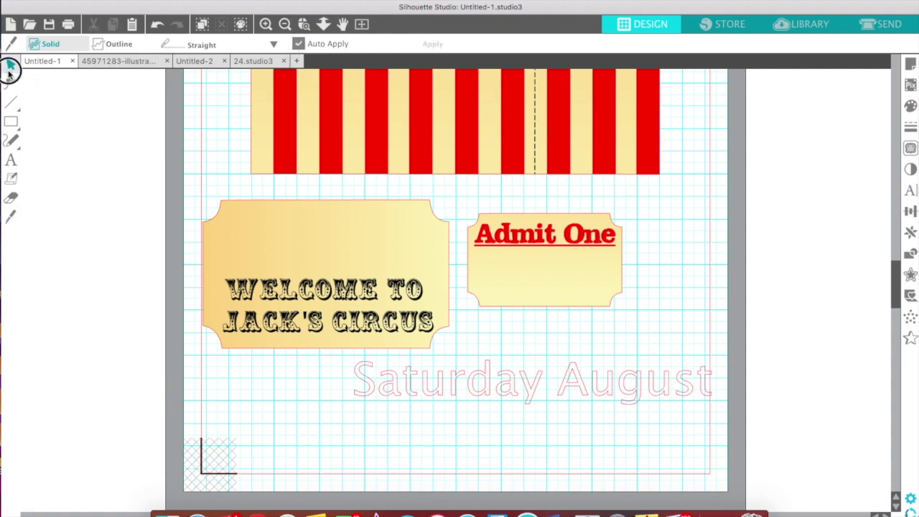
double_click(596, 381)
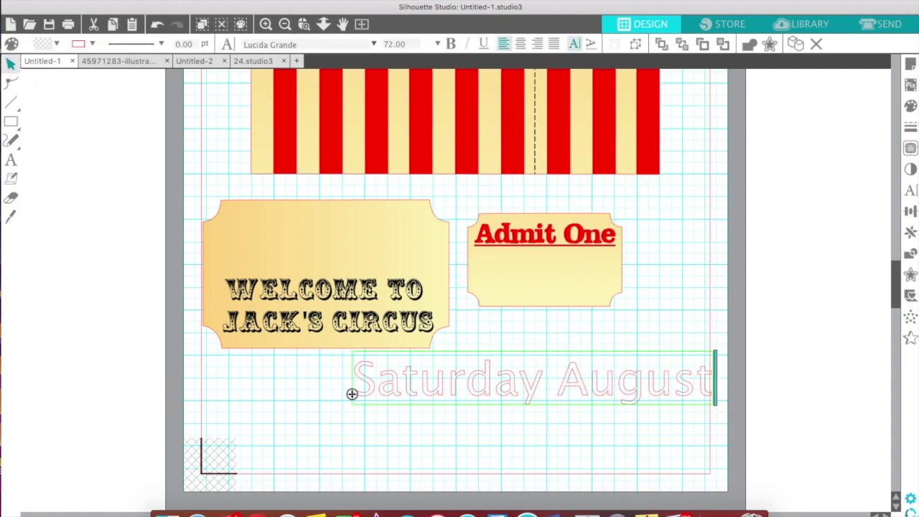
double_click(709, 384)
type("8")
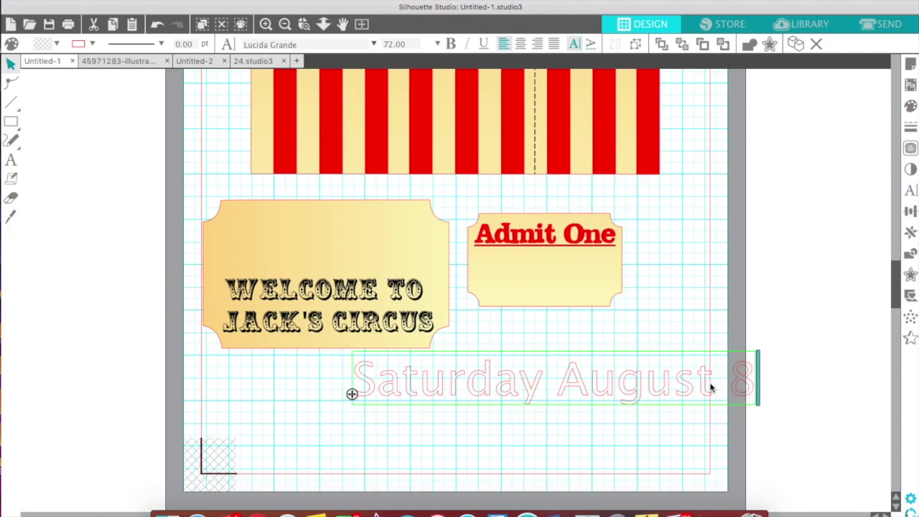
type("th")
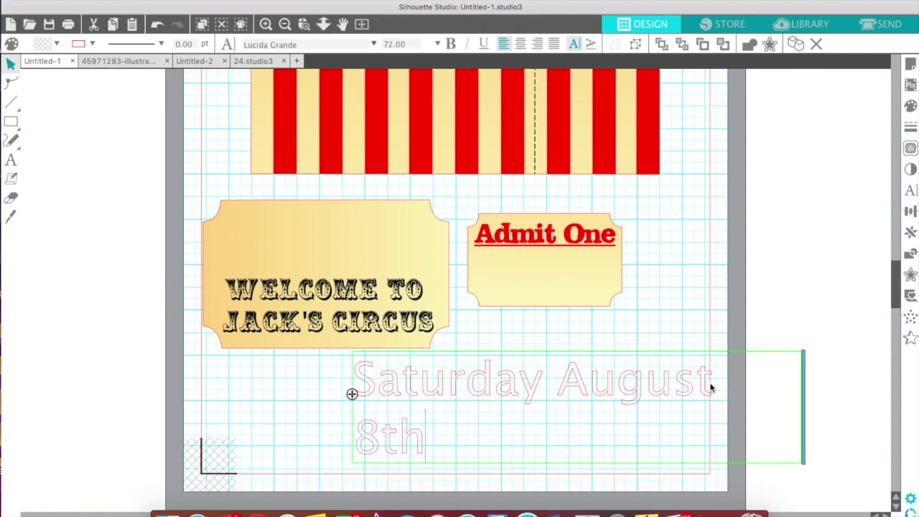
- Set 'Saturday August 8th' in LSTKClarendon at font size 48
left_click_drag(431, 442, 365, 371)
left_click(706, 395)
left_click_drag(426, 443, 356, 370)
left_click(372, 46)
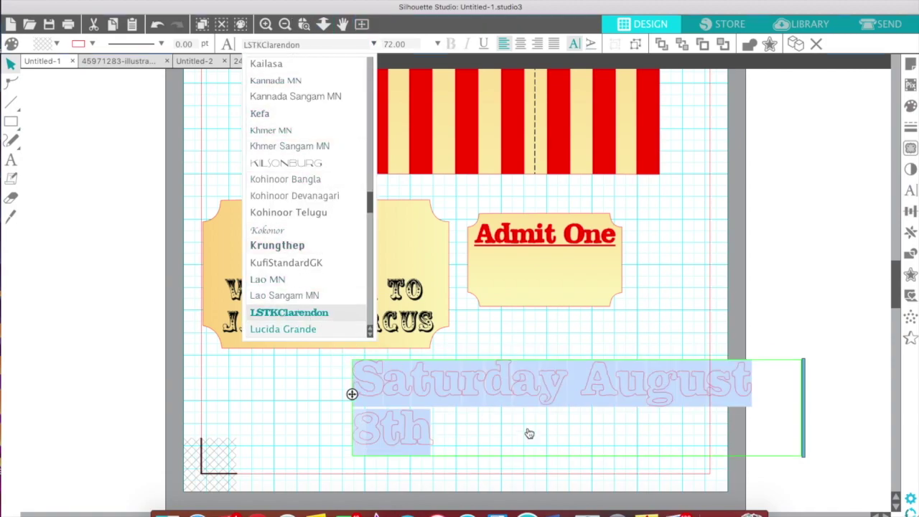
left_click(445, 418)
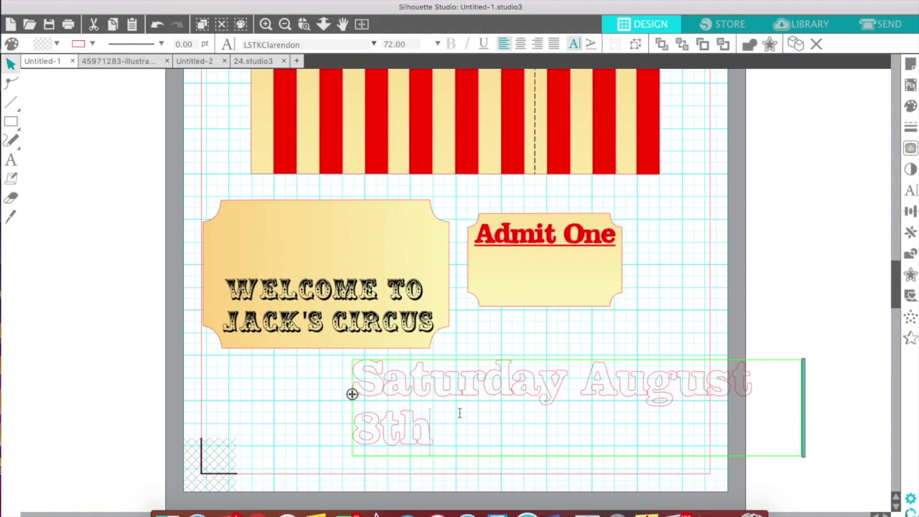
left_click_drag(682, 415, 370, 378)
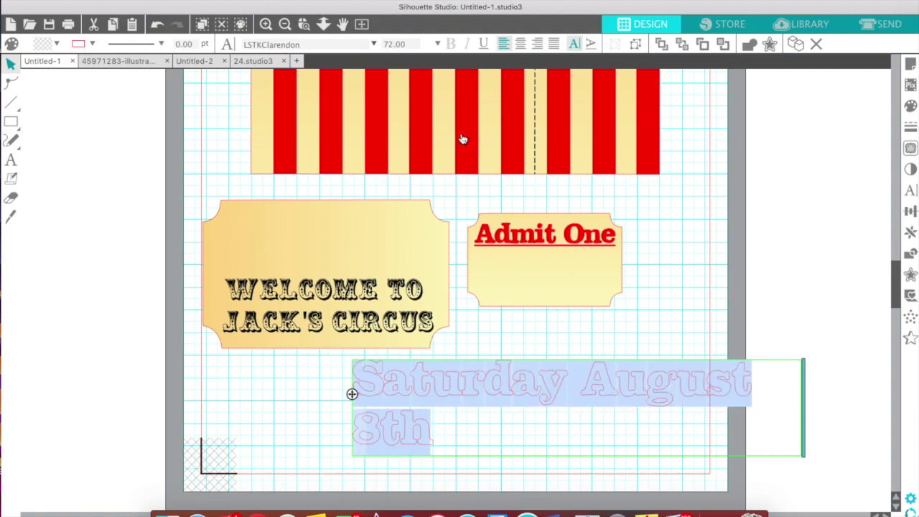
left_click(435, 43)
scroll(438, 135, "down", 5)
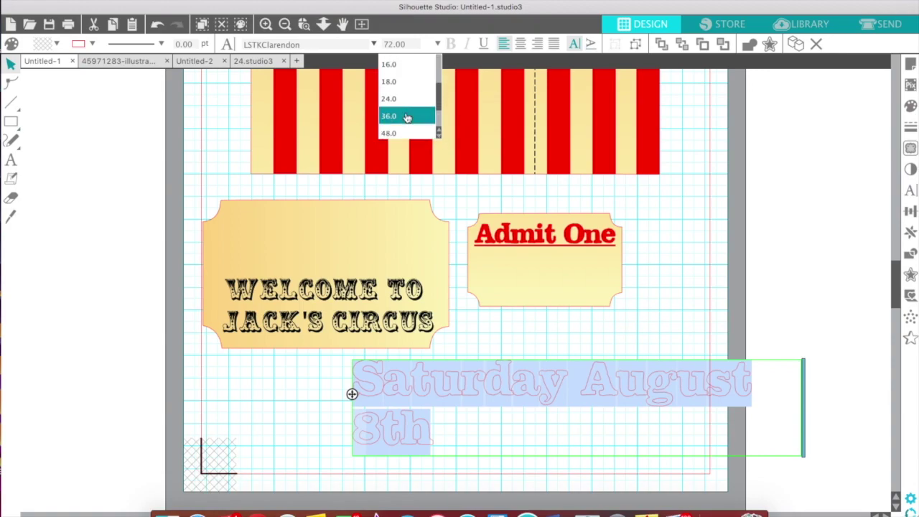
left_click(403, 134)
left_click(685, 396)
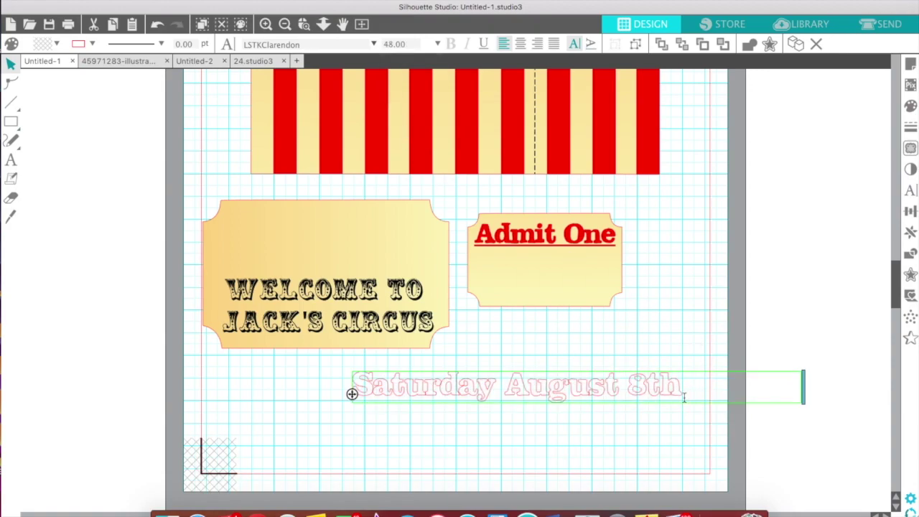
double_click(683, 385)
- Add a '12:00 PM - 3:00 PM' line and a street address line beneath the date
key("Return")
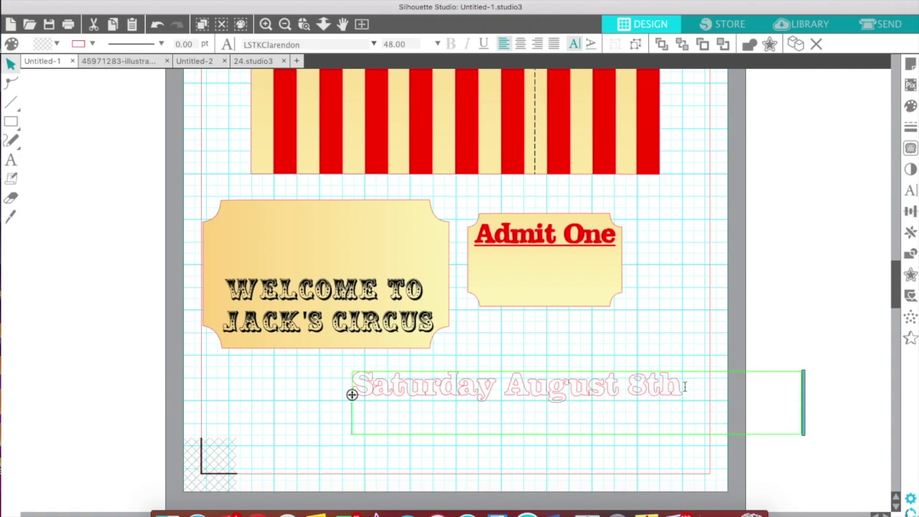
type("12:00 PM")
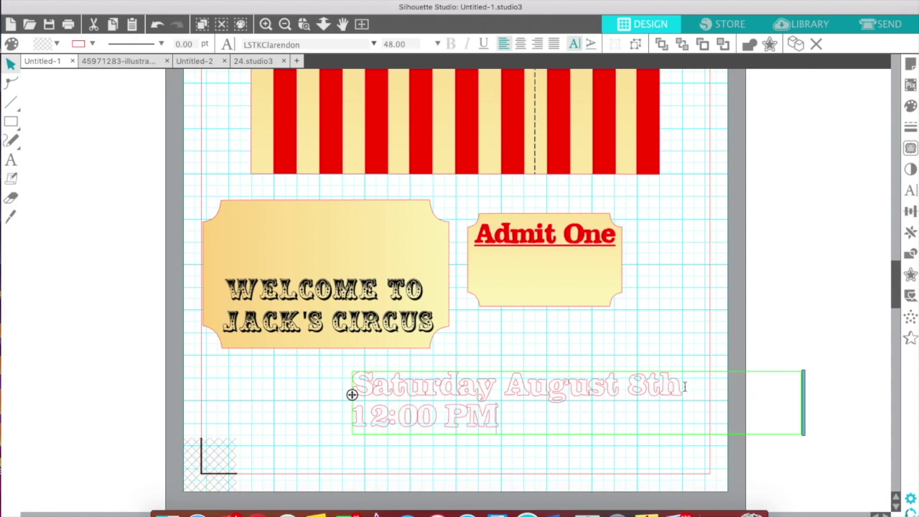
type(" - 3:00 PM")
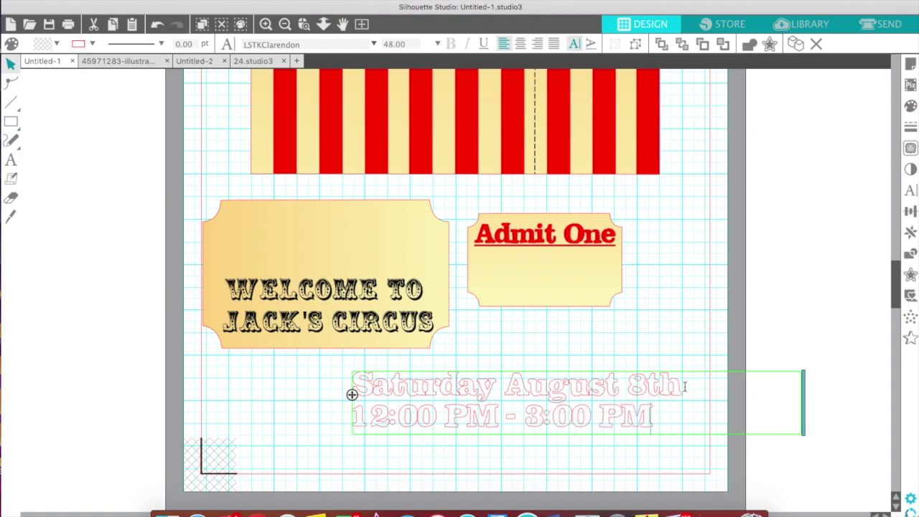
key("Return")
type("222 DAIRY")
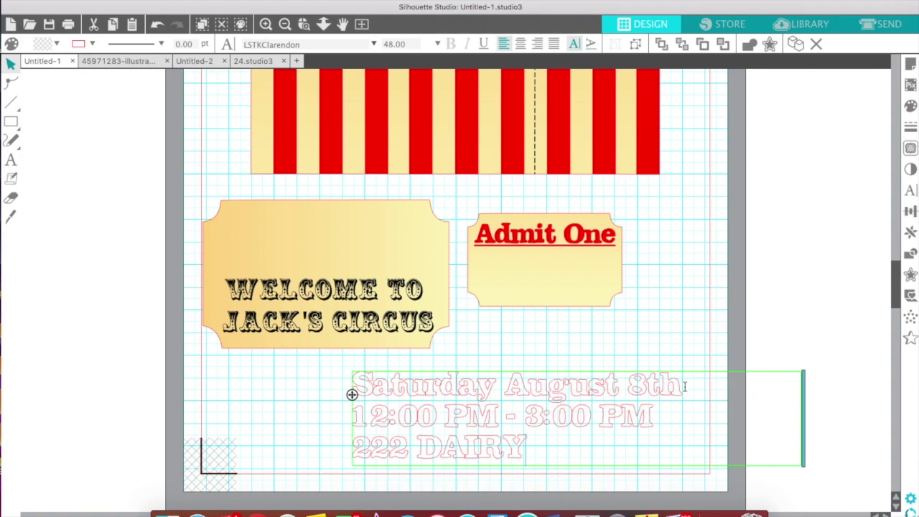
type(" AVE MIAMI,F L")
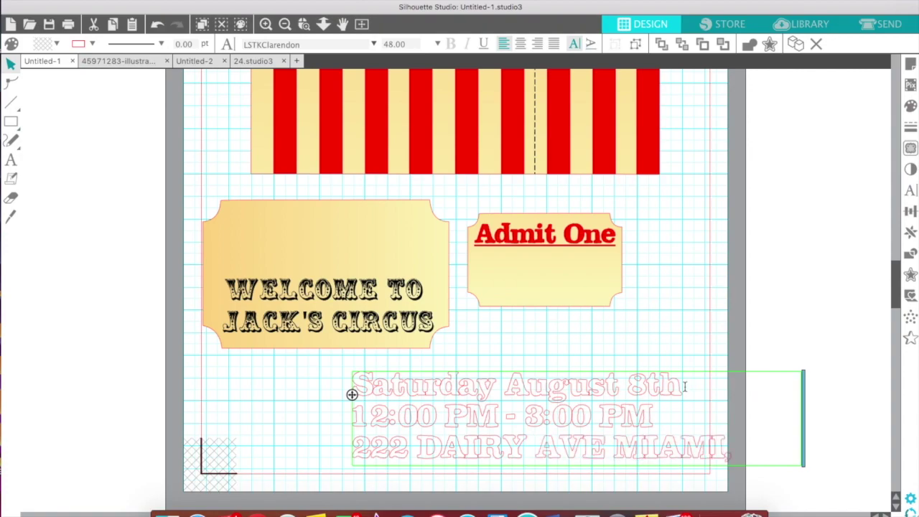
key("BackSpace")
key("BackSpace")
key("BackSpace")
type("FL")
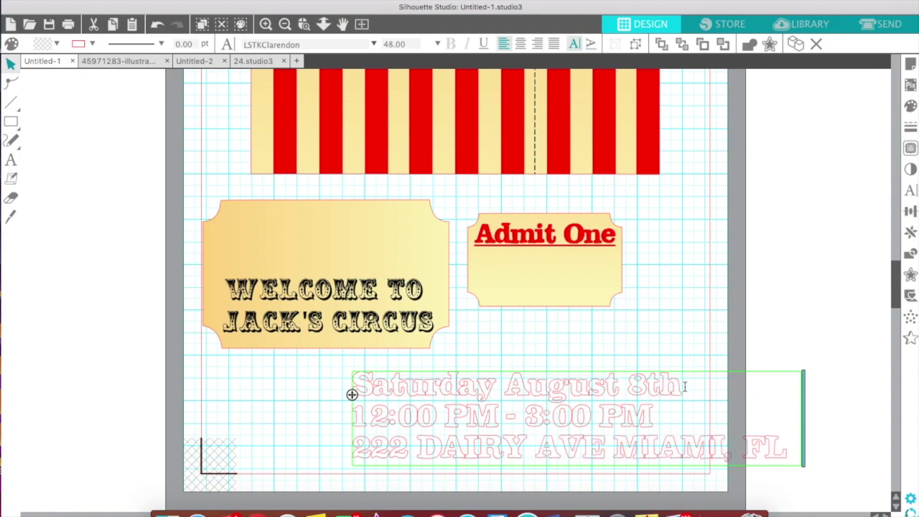
key("Return")
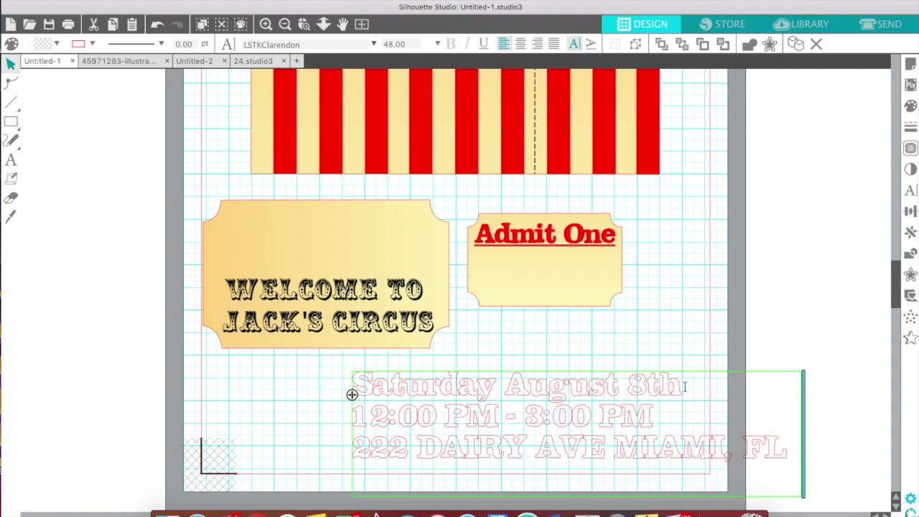
- Fill the three date, time and address lines with blue
left_click_drag(787, 458, 290, 377)
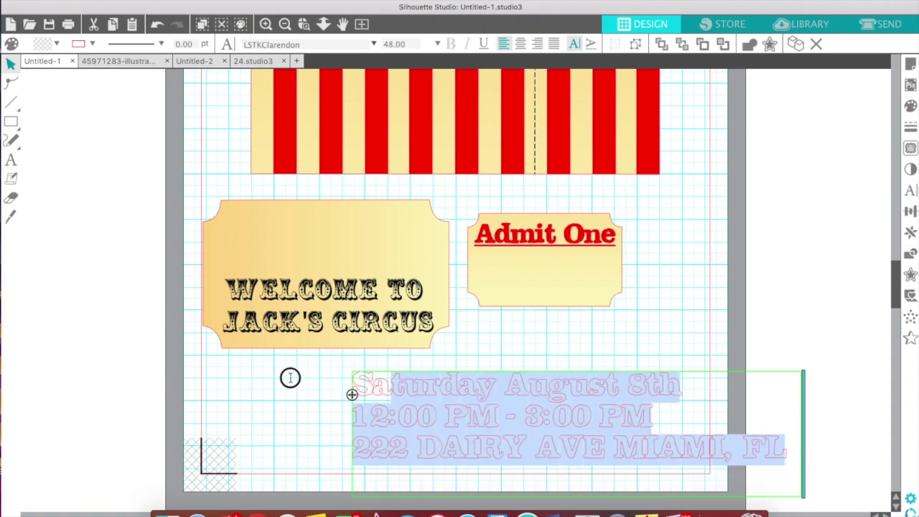
left_click(911, 106)
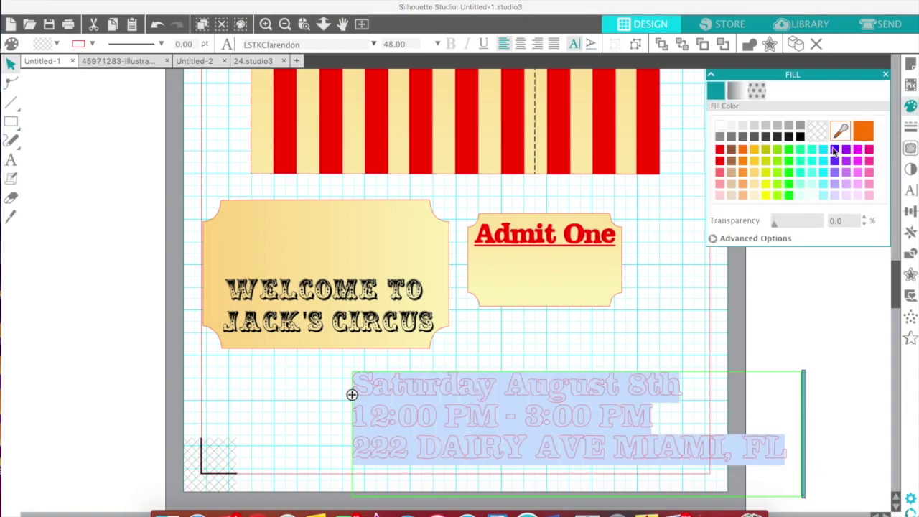
left_click(835, 150)
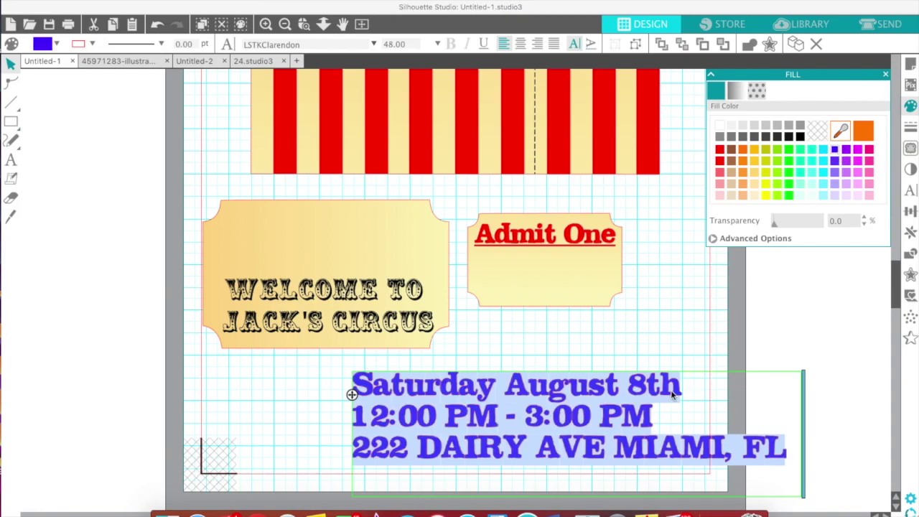
left_click(911, 126)
left_click(739, 97)
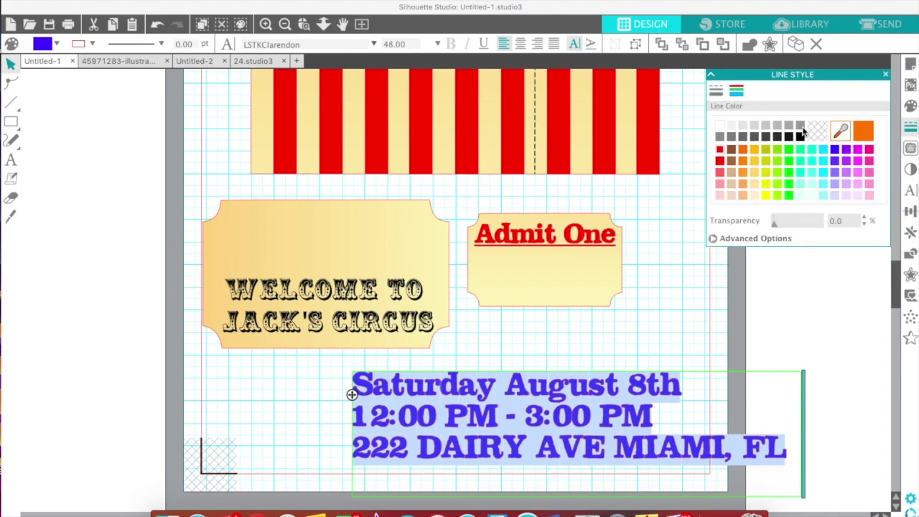
left_click(677, 429)
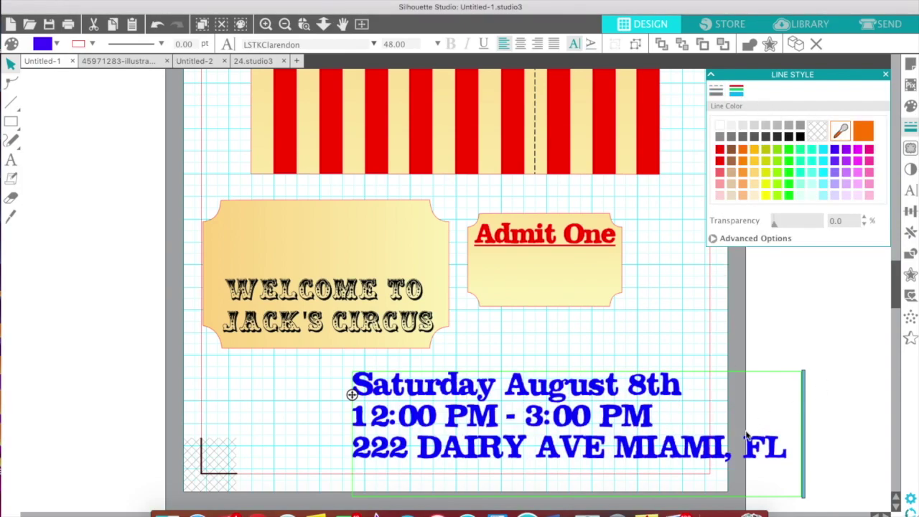
- Move the blue text block up and right toward the tickets
left_click(780, 464)
left_click(841, 429)
left_click_drag(677, 453, 749, 359)
- Shrink the date text block to about half size and move it under Admit One
left_click(846, 365)
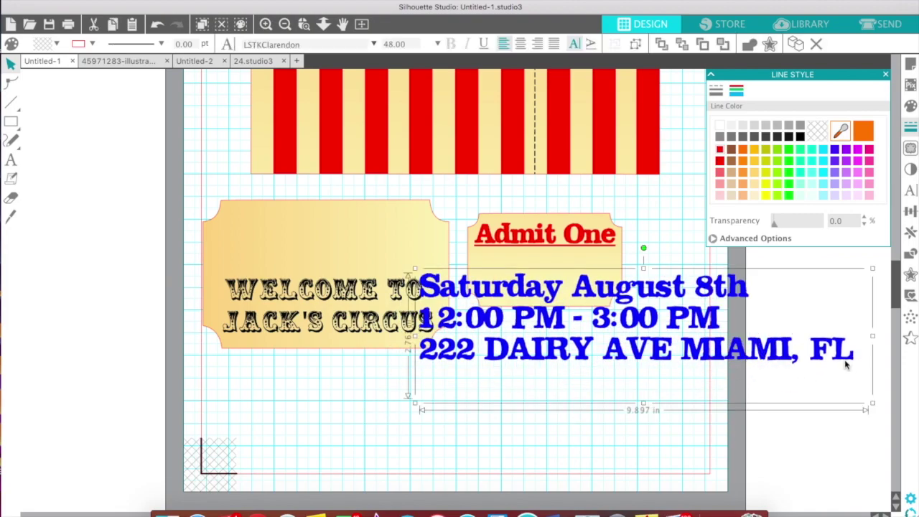
left_click_drag(873, 405, 653, 353)
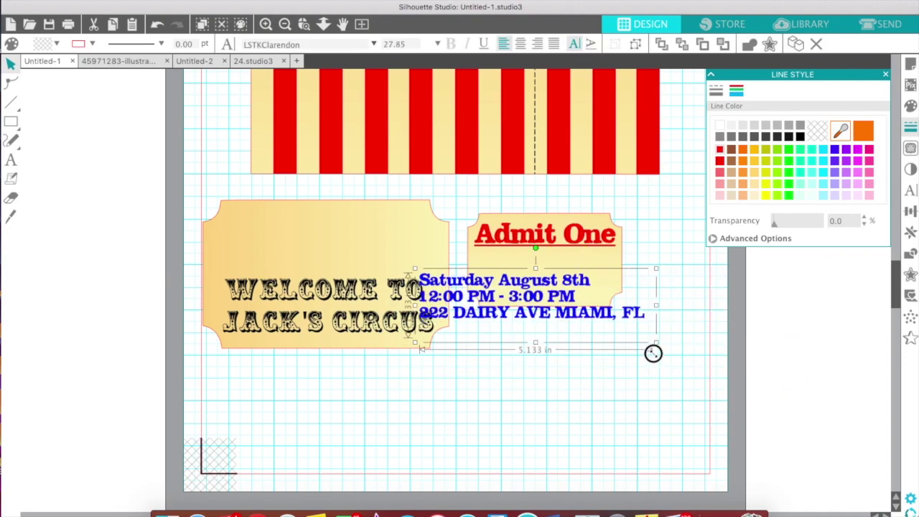
left_click_drag(569, 287, 629, 265)
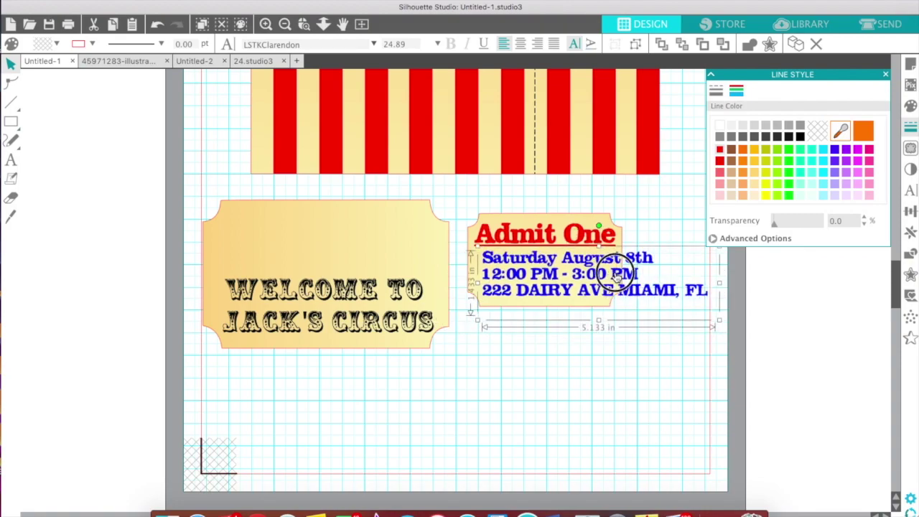
scroll(636, 251, "up", 5)
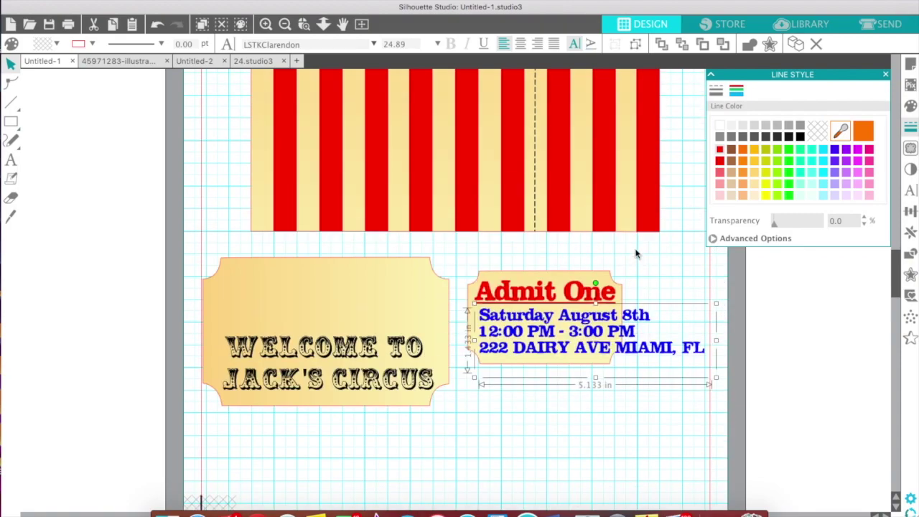
left_click(652, 287)
- Enlarge the lower ticket shape to about 4 inches and move Admit One and the date lines onto it
left_click_drag(584, 365, 575, 456)
scroll(575, 445, "down", 3)
left_click(574, 439)
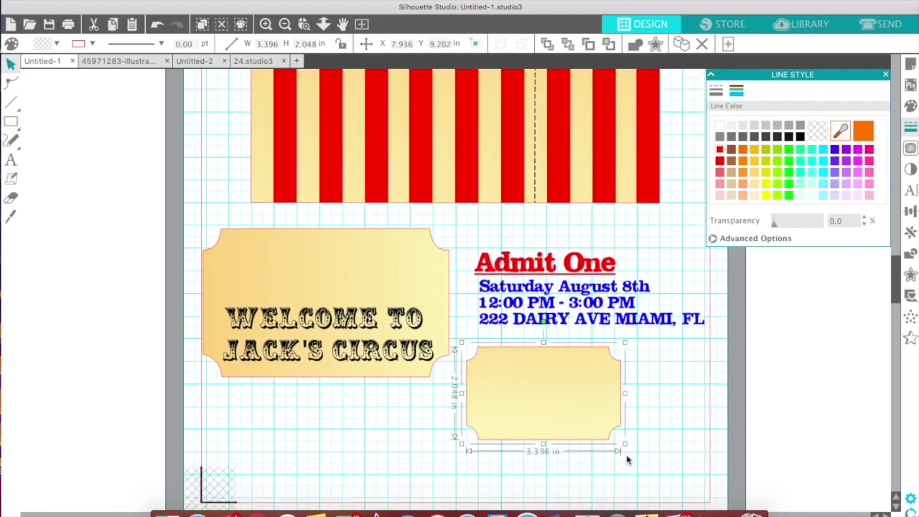
left_click_drag(640, 448, 663, 454)
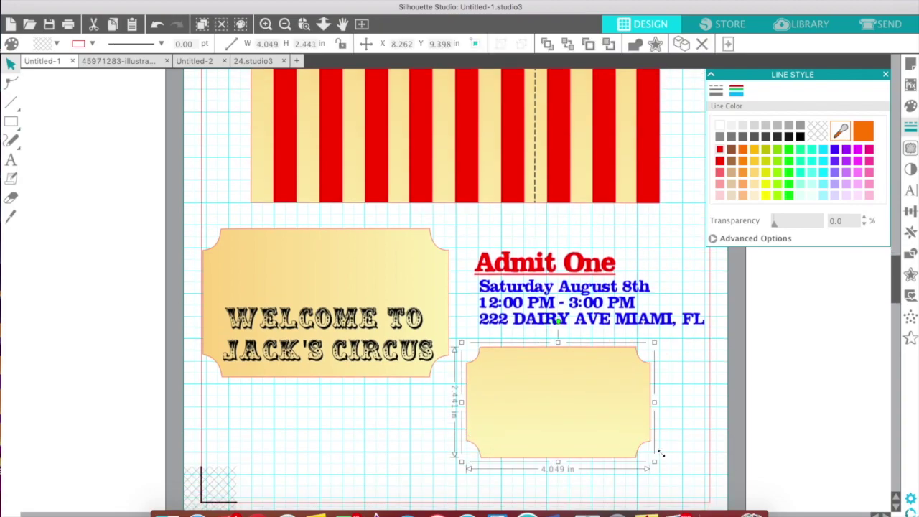
left_click_drag(587, 276, 601, 368)
left_click_drag(582, 321, 578, 403)
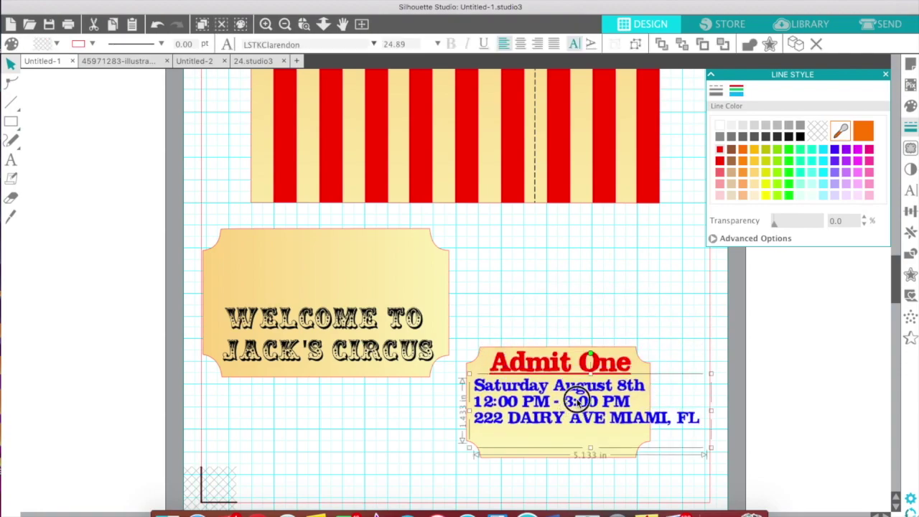
- Set the date, time and address lines to font size 18
left_click_drag(700, 418, 446, 382)
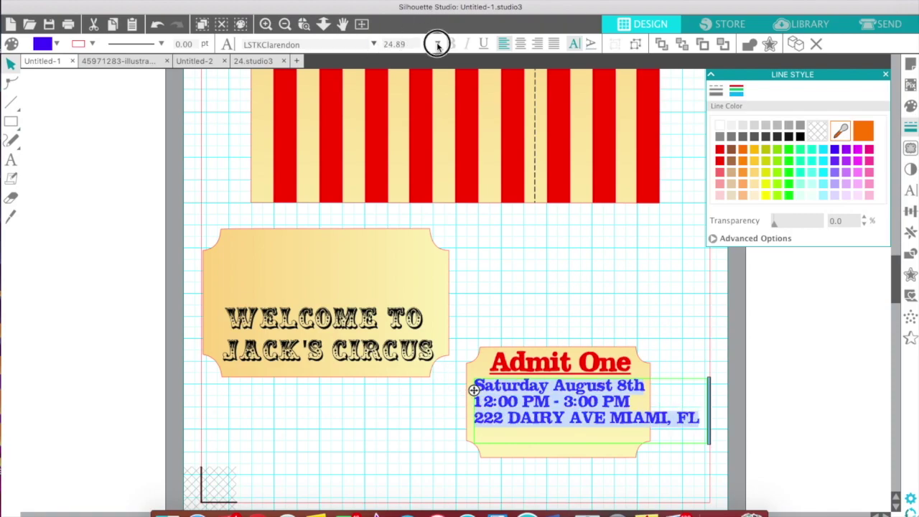
left_click(435, 44)
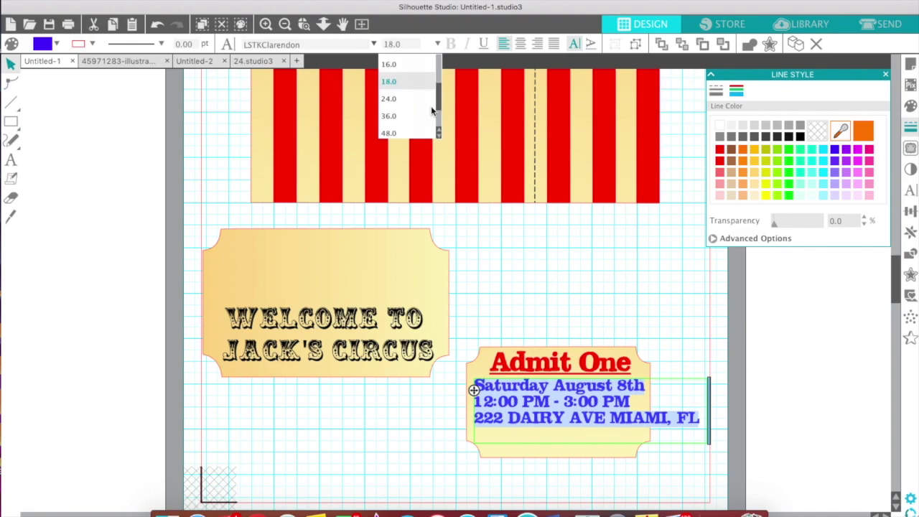
left_click(413, 82)
left_click(550, 420)
left_click(549, 411)
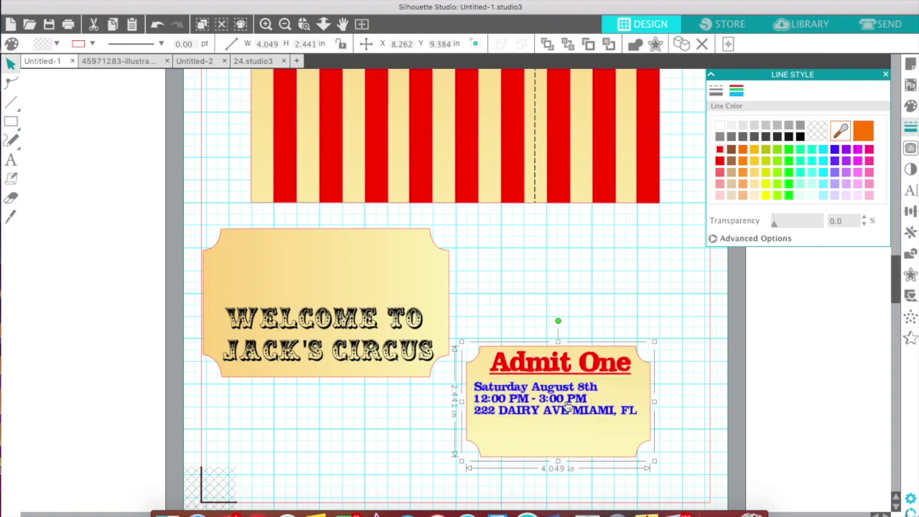
- Enlarge the date and address text block inside the ticket group slightly
double_click(568, 407)
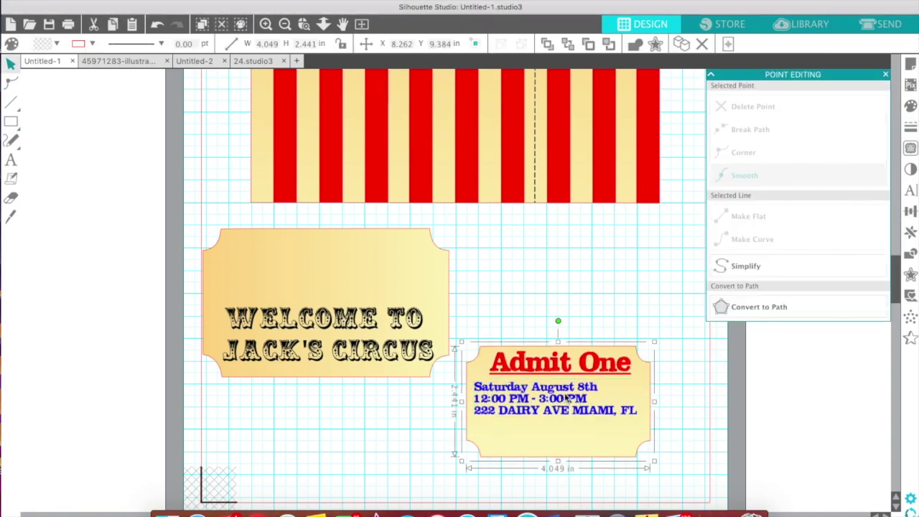
double_click(575, 395)
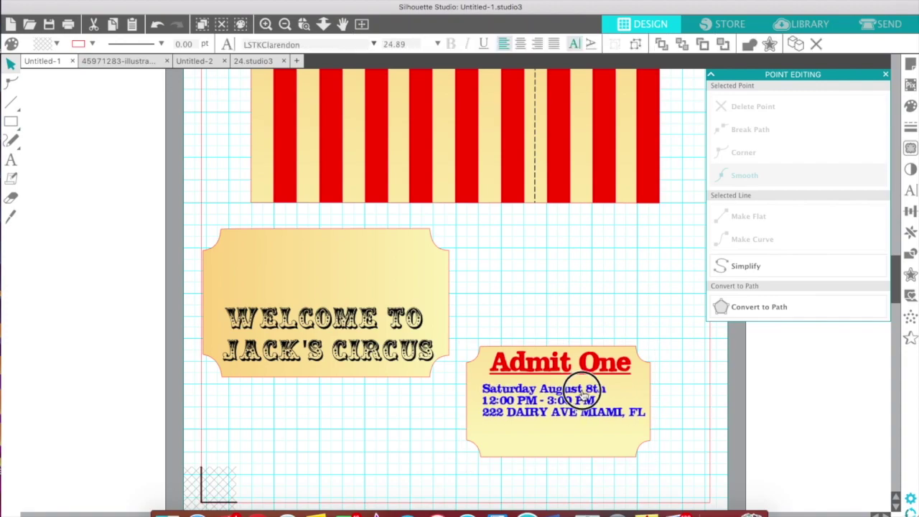
left_click(586, 395)
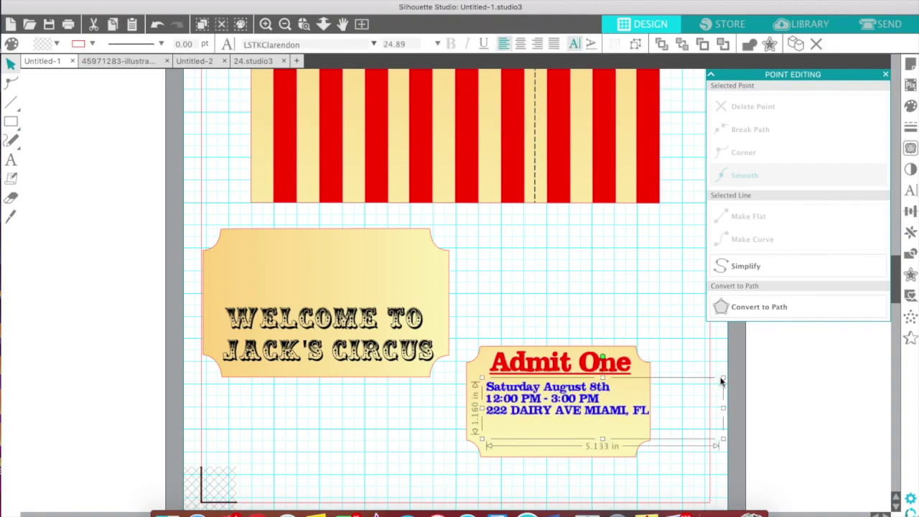
left_click_drag(723, 377, 731, 375)
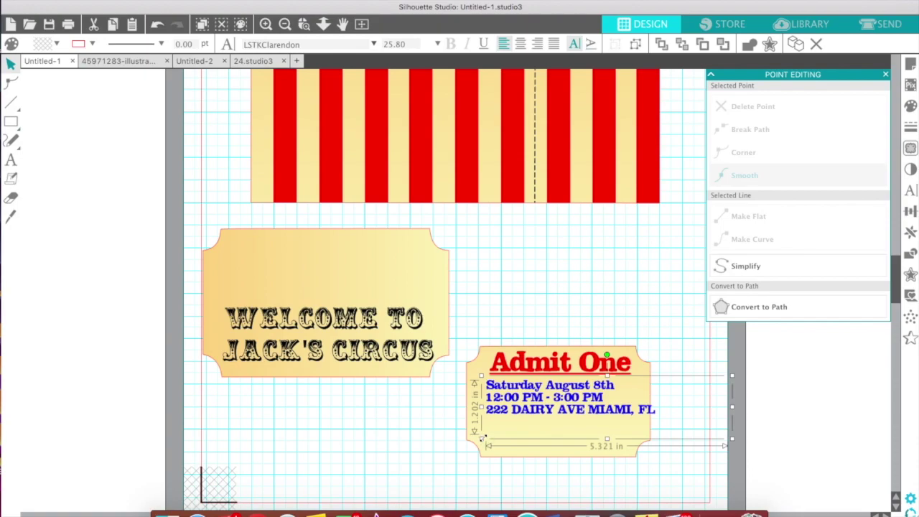
left_click_drag(480, 439, 467, 446)
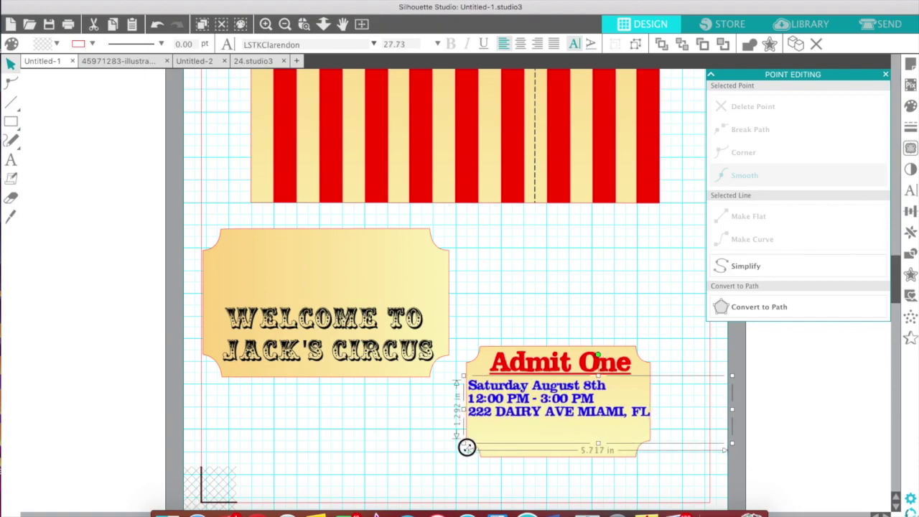
- Center-align the three date, time and address lines
double_click(521, 413)
left_click_drag(661, 414, 461, 370)
left_click(911, 190)
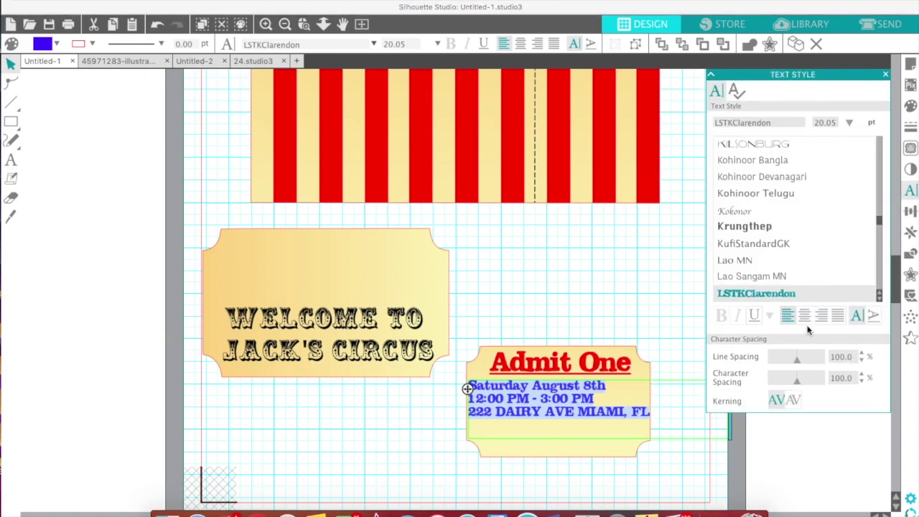
left_click(805, 315)
- Shift the address text left so it sits centred under Admit One
mouse_move(637, 395)
left_mouse_down()
mouse_move(613, 395)
mouse_move(649, 390)
mouse_move(630, 367)
mouse_move(639, 367)
mouse_move(629, 402)
left_mouse_up()
left_click(517, 258)
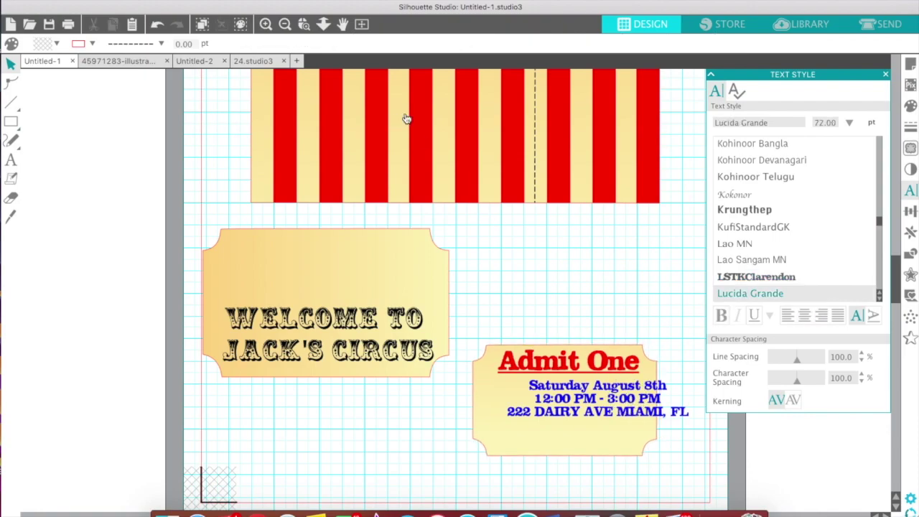
left_click(157, 23)
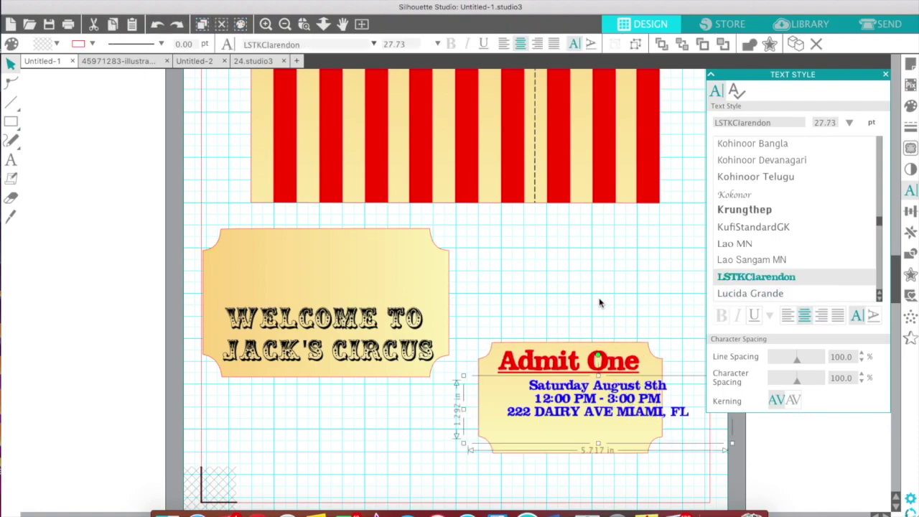
left_click(638, 394)
left_click_drag(646, 403, 621, 400)
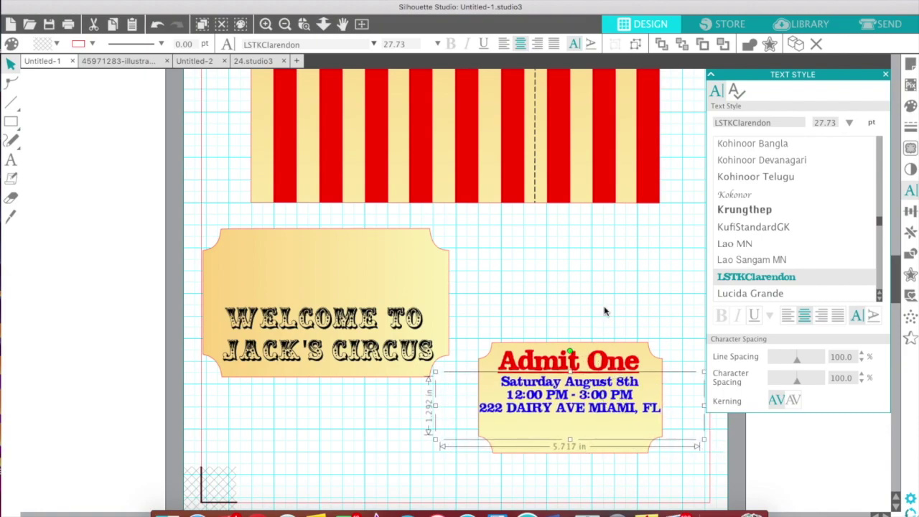
left_click(604, 312)
- Type an RSVP line with the phone number and move it beside the Welcome ticket
left_click(11, 159)
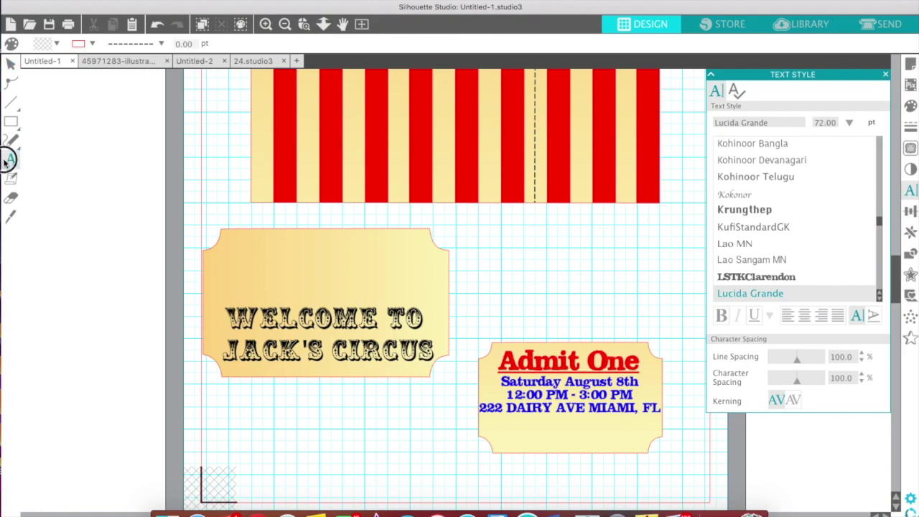
left_click(569, 261)
type("RSVP")
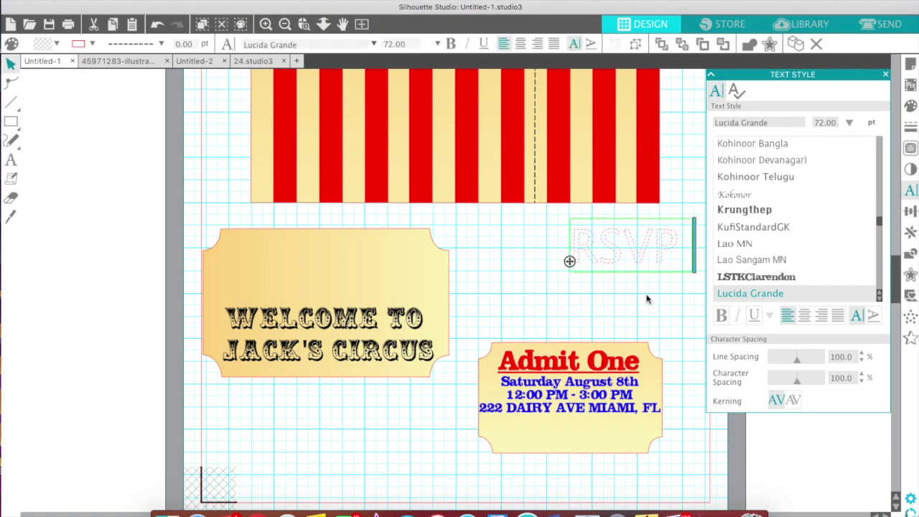
type(" (")
left_click(886, 74)
type("555-5")
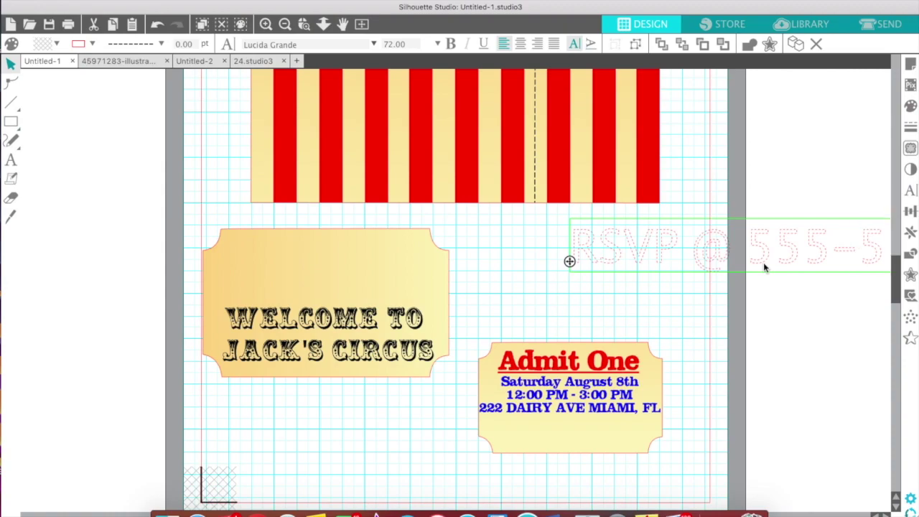
left_click(671, 319)
left_click_drag(663, 250, 544, 277)
- Give the RSVP line a solid outline and the CIRCUS font
double_click(543, 276)
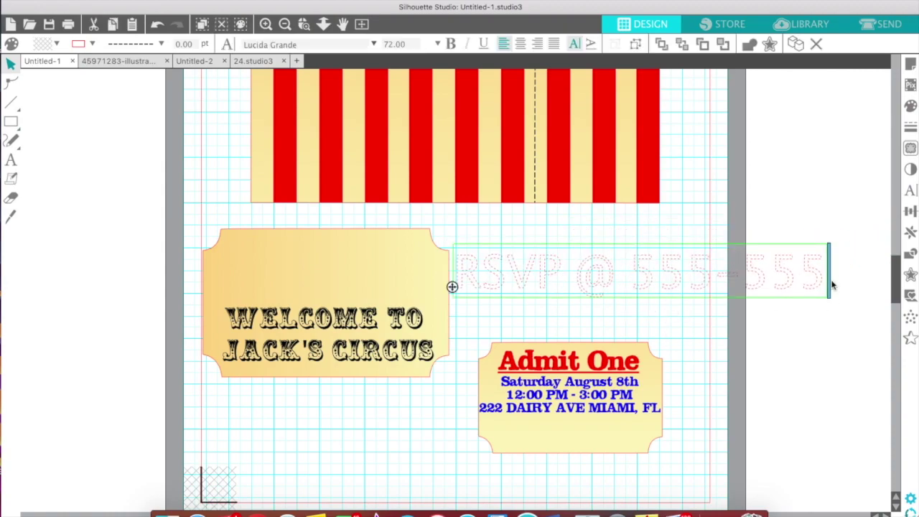
left_click_drag(824, 282, 438, 298)
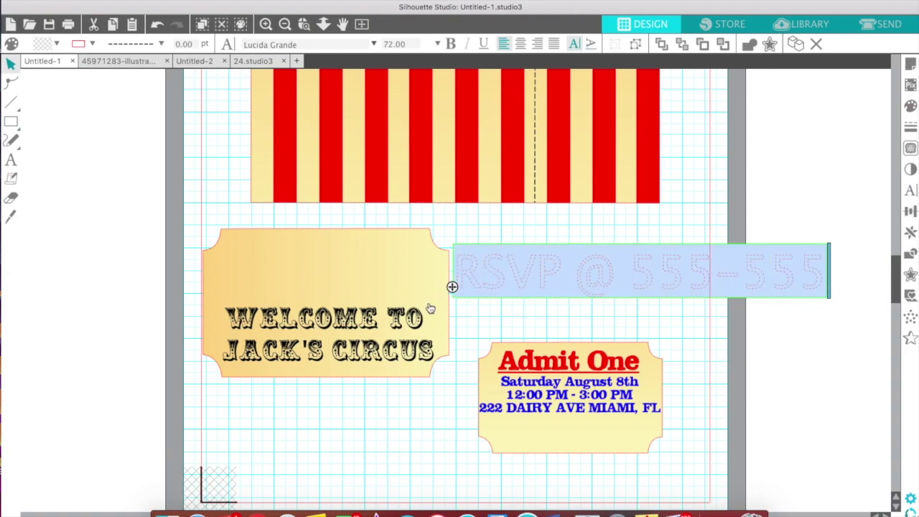
left_click(161, 43)
left_click(170, 66)
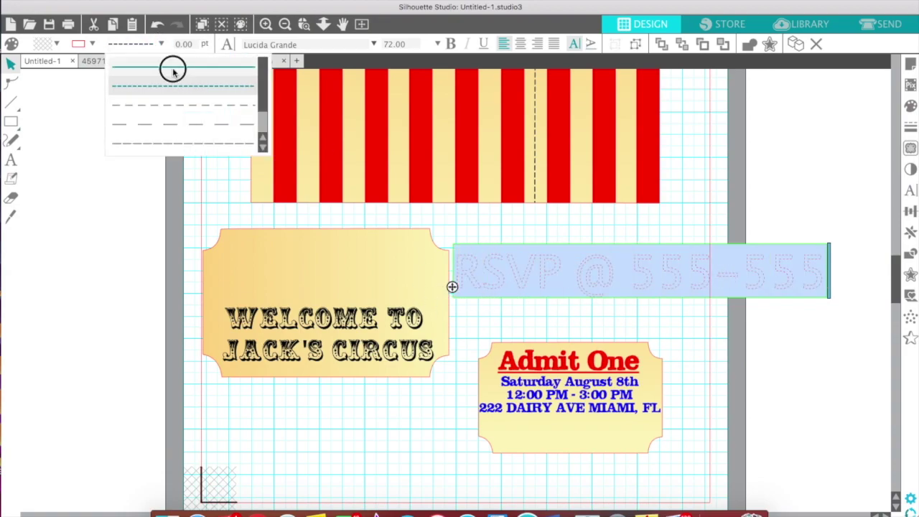
left_click(374, 44)
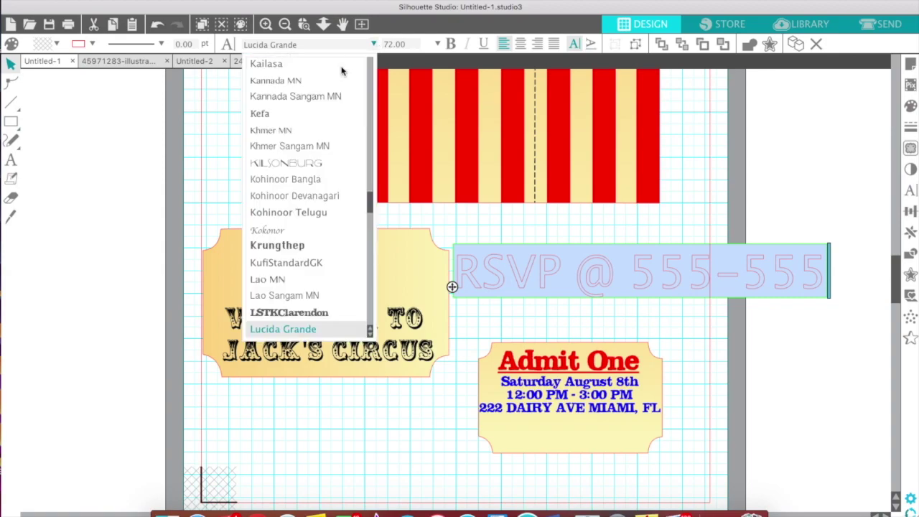
triple_click(333, 45)
type("CIRCUS")
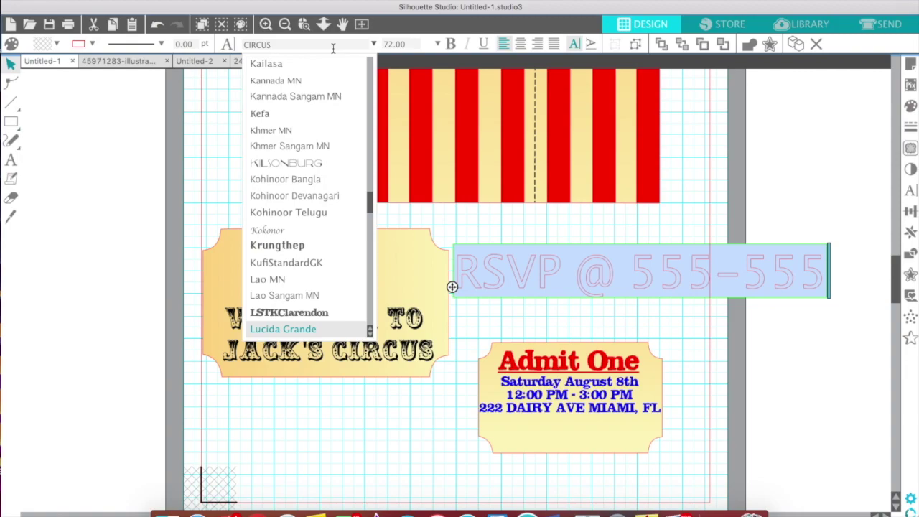
key("Return")
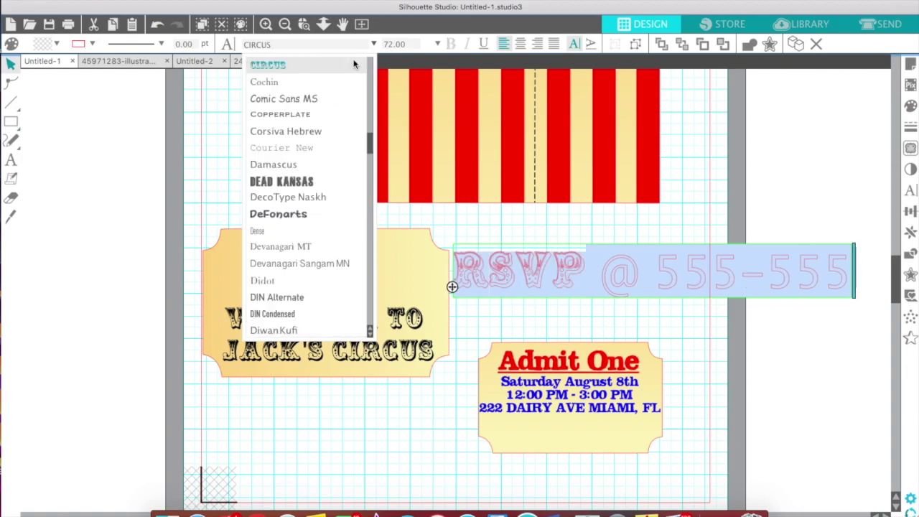
left_click(599, 316)
- Fill the word RSVP with orange
left_click(609, 290)
double_click(575, 269)
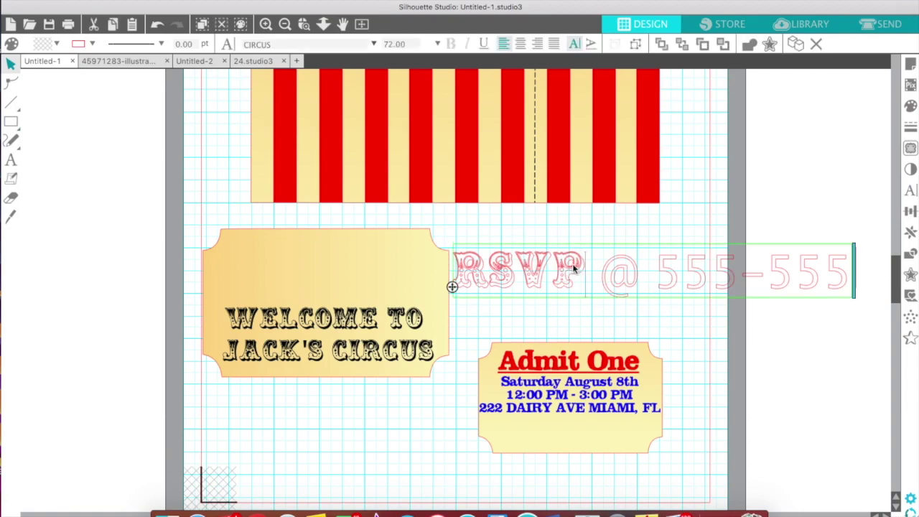
double_click(534, 266)
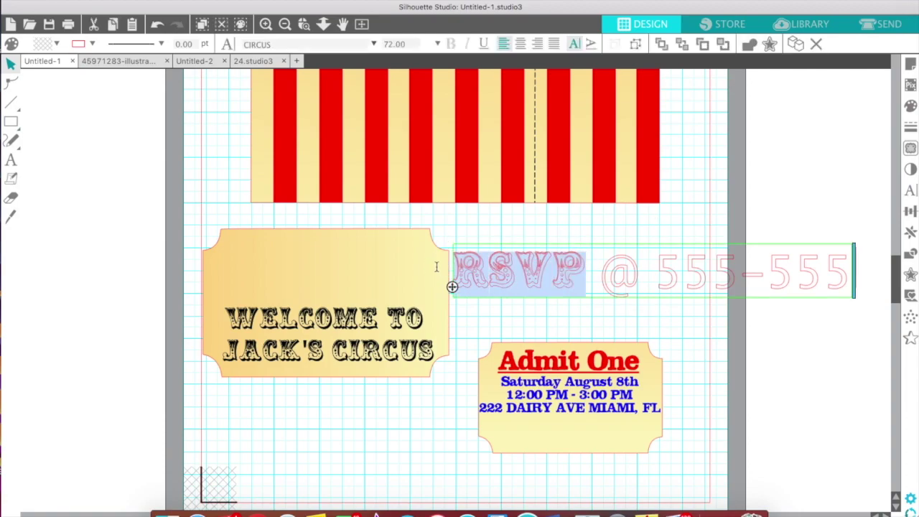
left_click(910, 105)
left_click(753, 150)
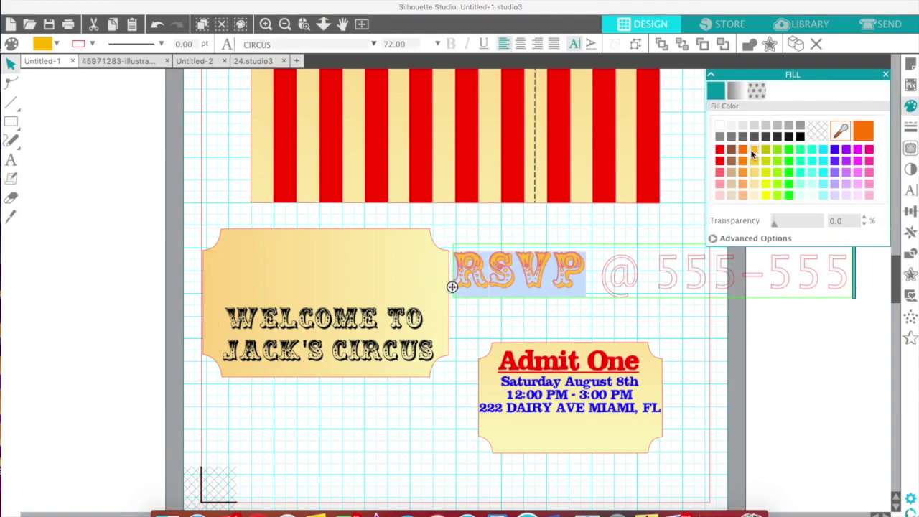
left_click(641, 280)
- Set the phone-number part after RSVP in LSTKClarendon
left_click_drag(607, 281, 847, 277)
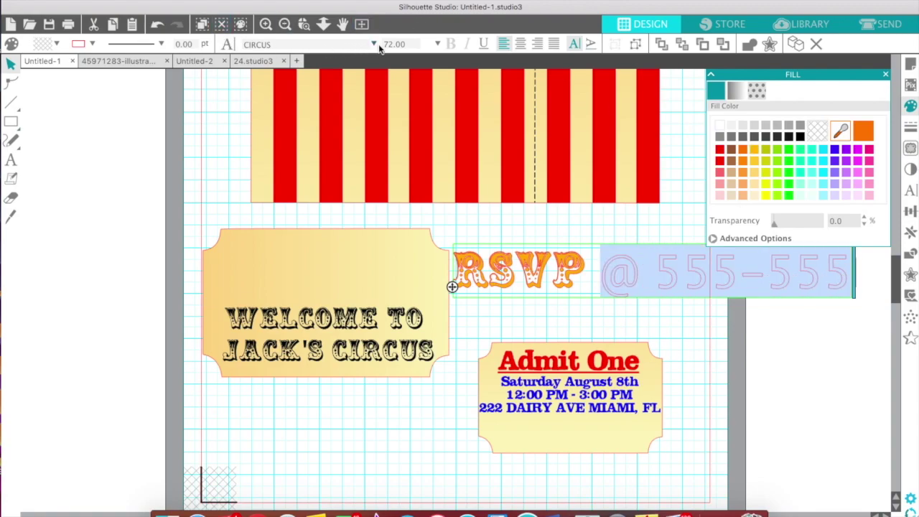
left_click(374, 45)
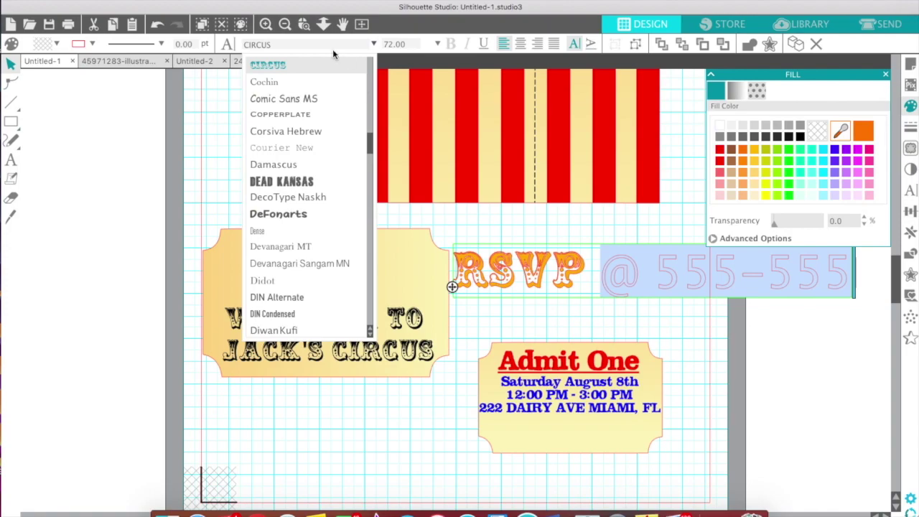
key("super+a")
type("Is")
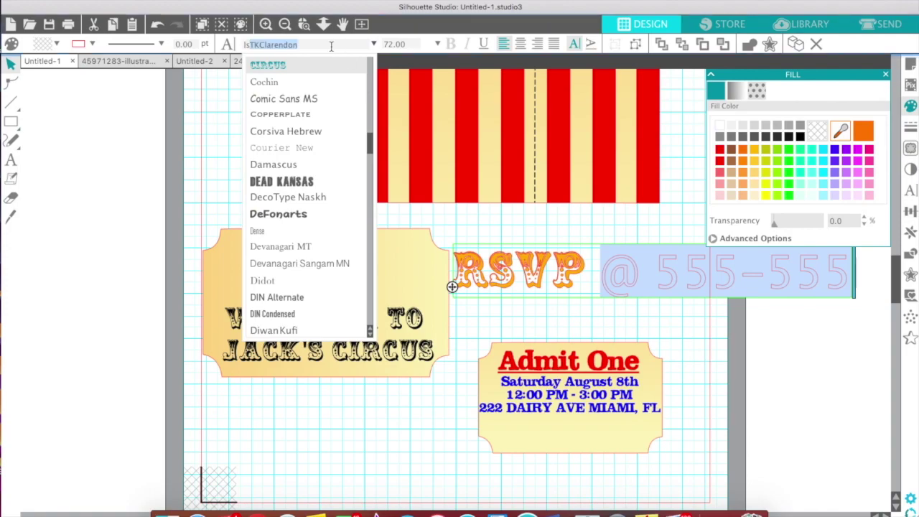
key("Return")
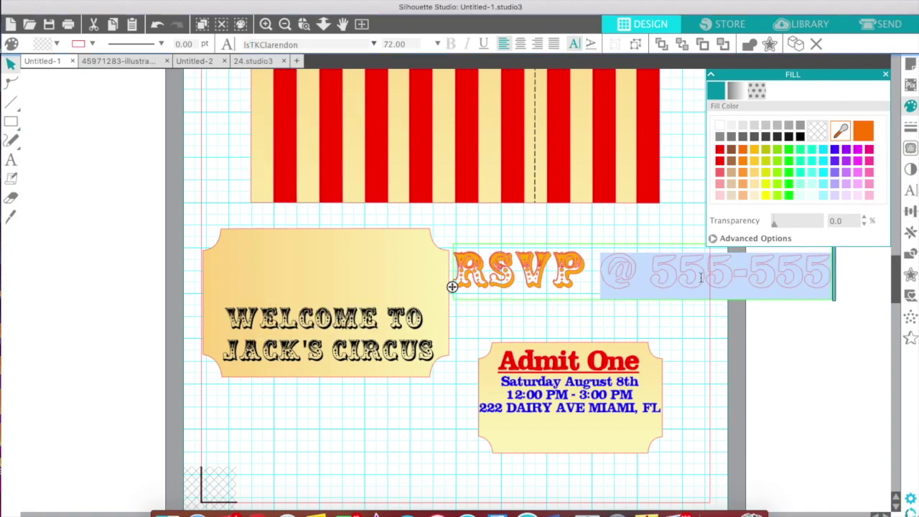
- Fill the phone number orange and remove the outline from the whole RSVP line
left_click(754, 149)
left_click(519, 265)
left_click_drag(457, 270, 887, 263)
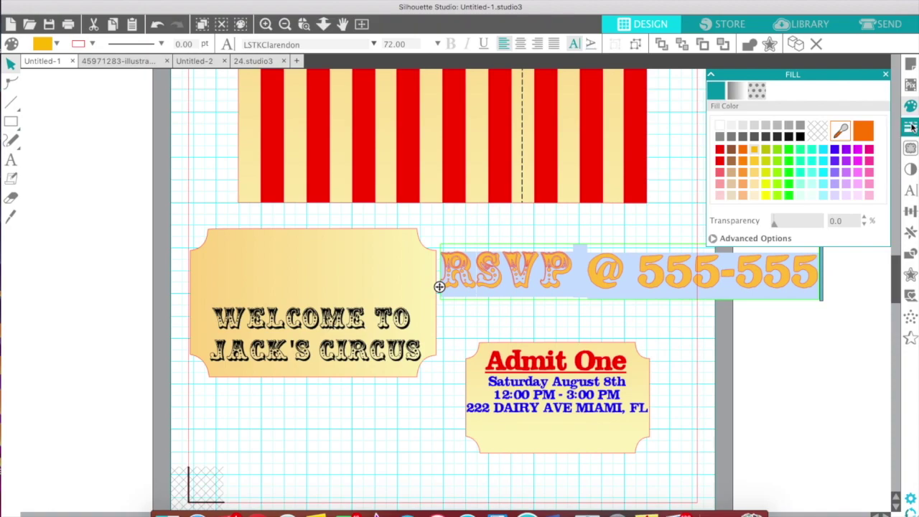
left_click(911, 127)
left_click(736, 90)
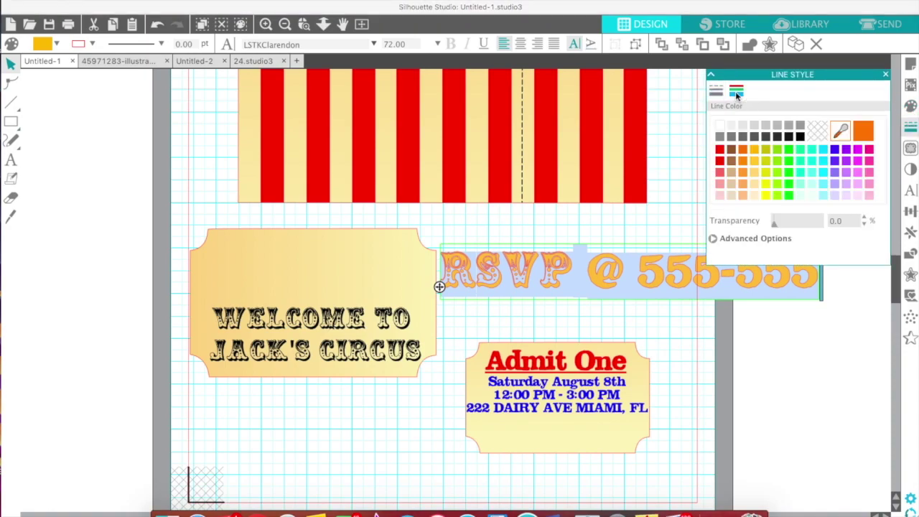
left_click(821, 138)
left_click(800, 337)
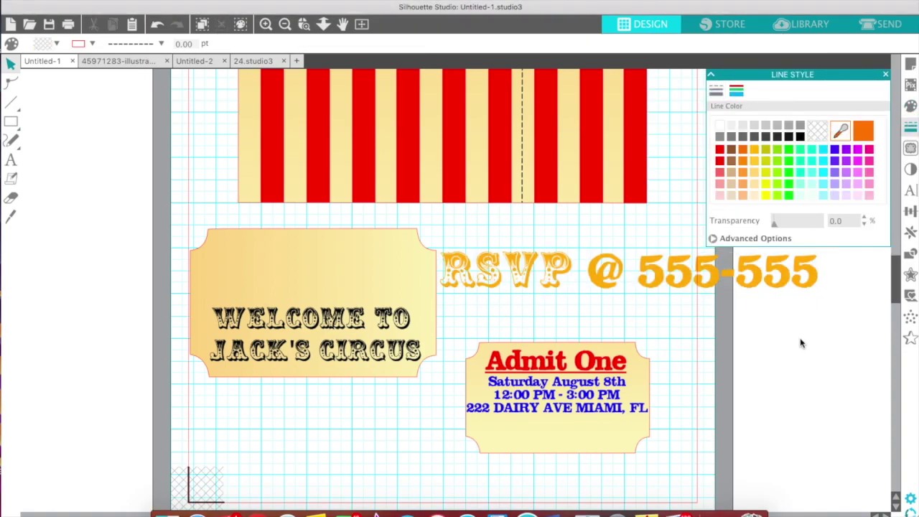
- Shrink the RSVP line and place it at the bottom of the Admit One ticket
left_click(674, 281)
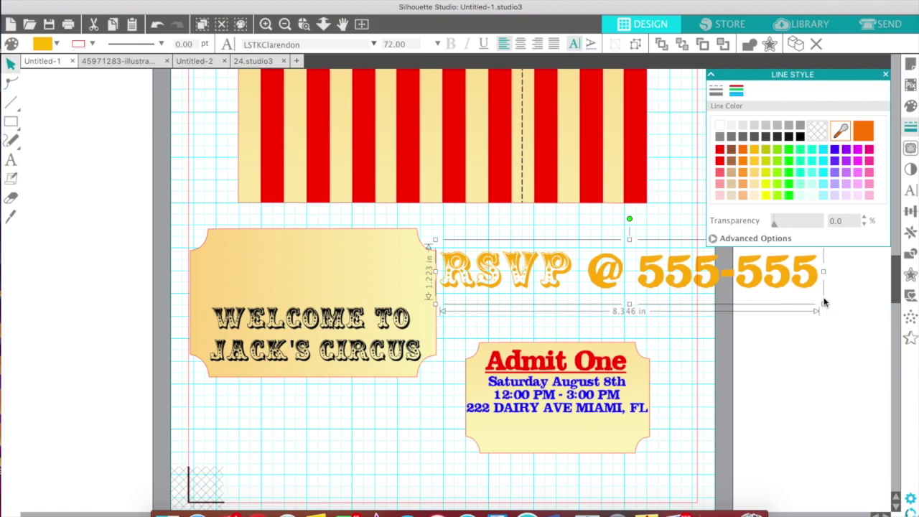
left_click_drag(823, 307, 626, 281)
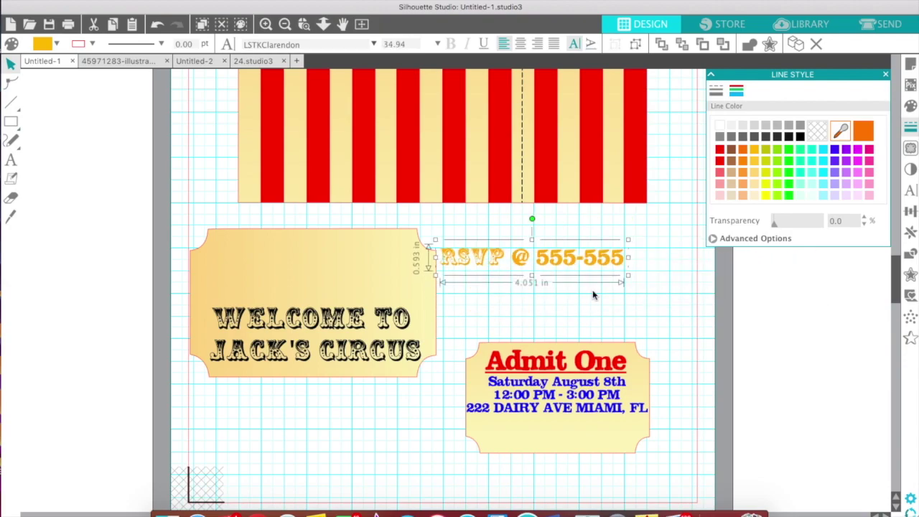
left_click_drag(578, 263, 618, 437)
left_click(607, 436)
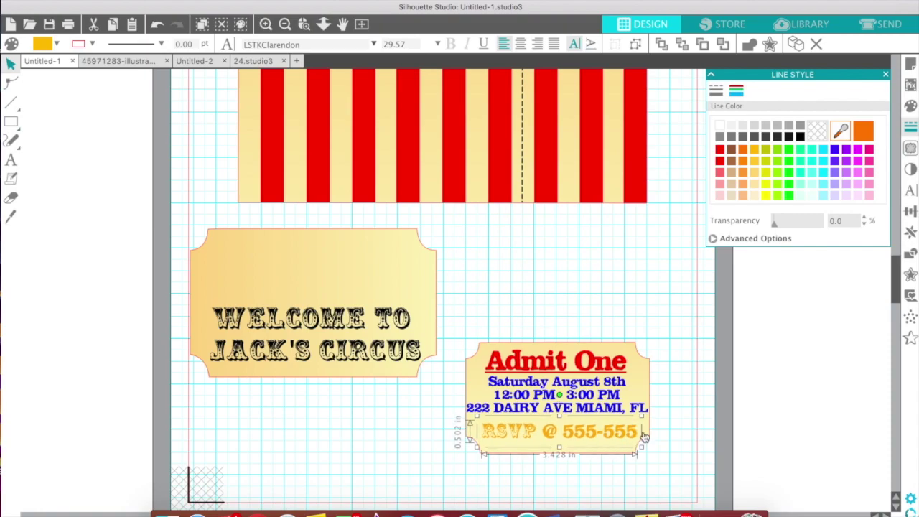
left_click(679, 450)
left_click_drag(656, 456, 464, 327)
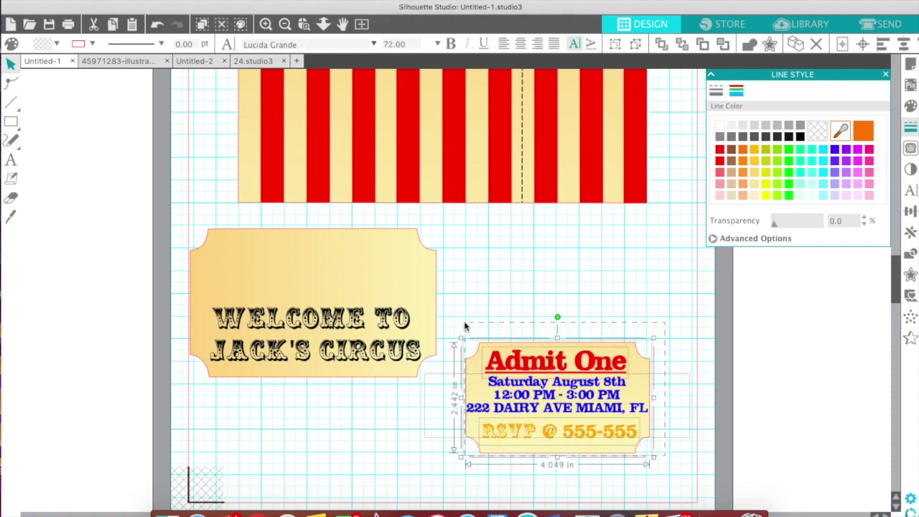
- Group the Admit One ticket pieces and move the group beside the striped banner
right_click(523, 394)
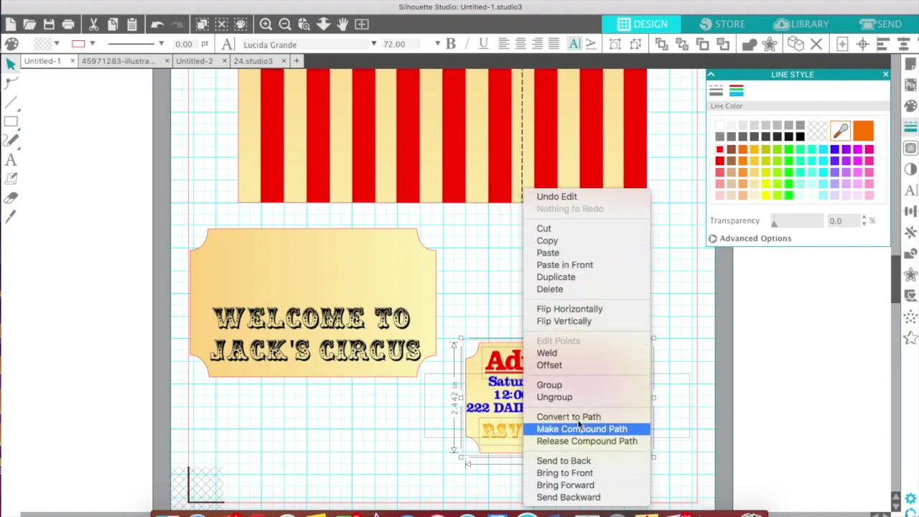
left_click(564, 385)
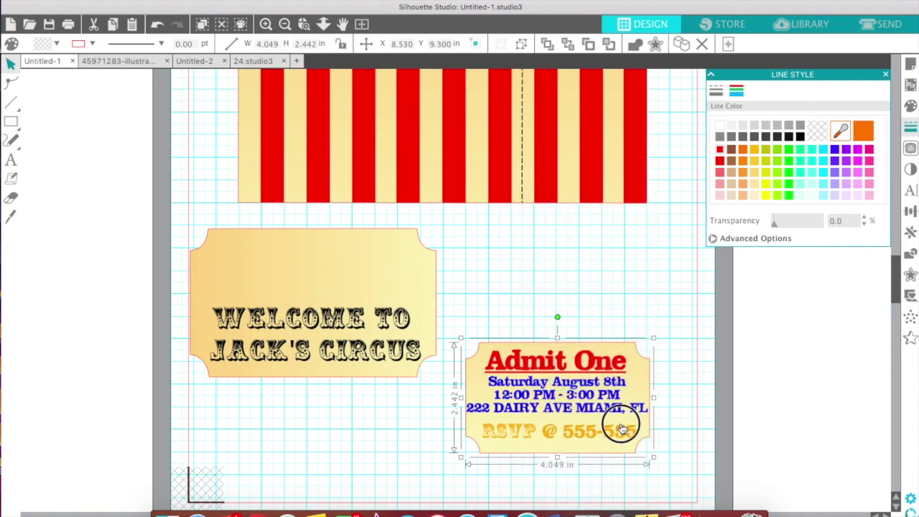
left_click_drag(622, 429, 642, 389)
left_click(291, 26)
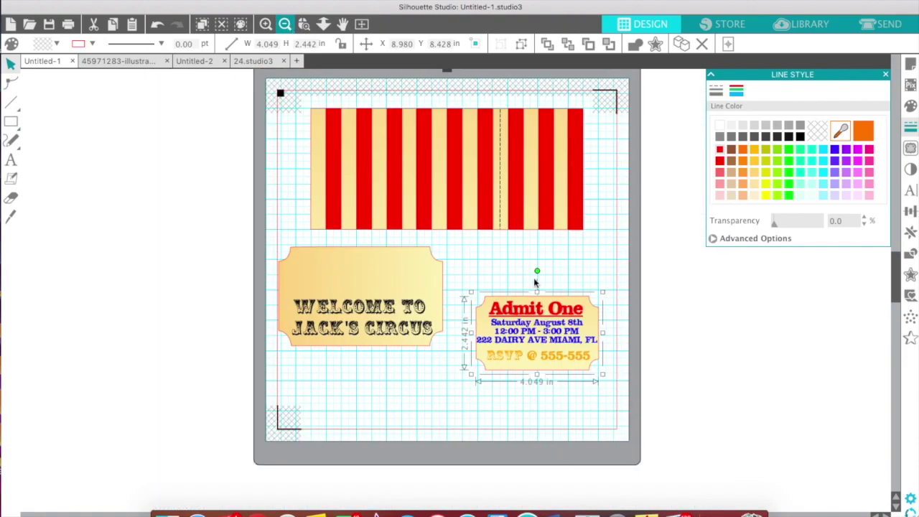
left_click_drag(567, 326, 540, 276)
- Rotate the ticket 90° upright and fit it onto the banner's right end
left_click_drag(513, 219, 454, 286)
left_click_drag(544, 271, 548, 190)
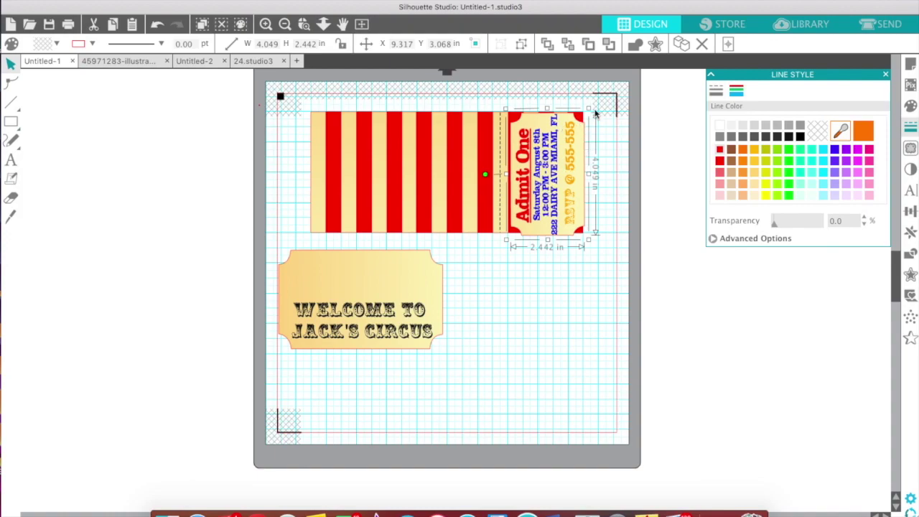
left_click_drag(589, 107, 581, 115)
left_click_drag(557, 162, 557, 161)
- Move the Welcome to Jack's Circus sign right and down, centred below
left_click(515, 314)
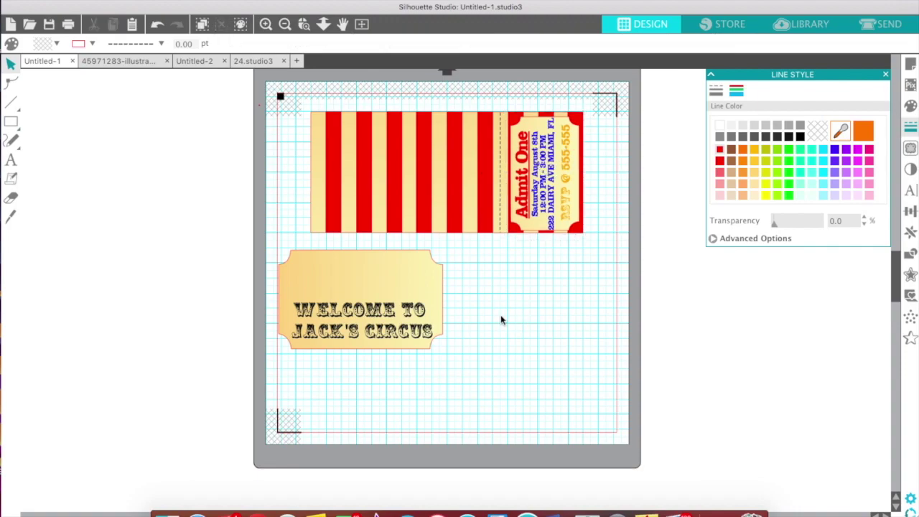
left_click(339, 314)
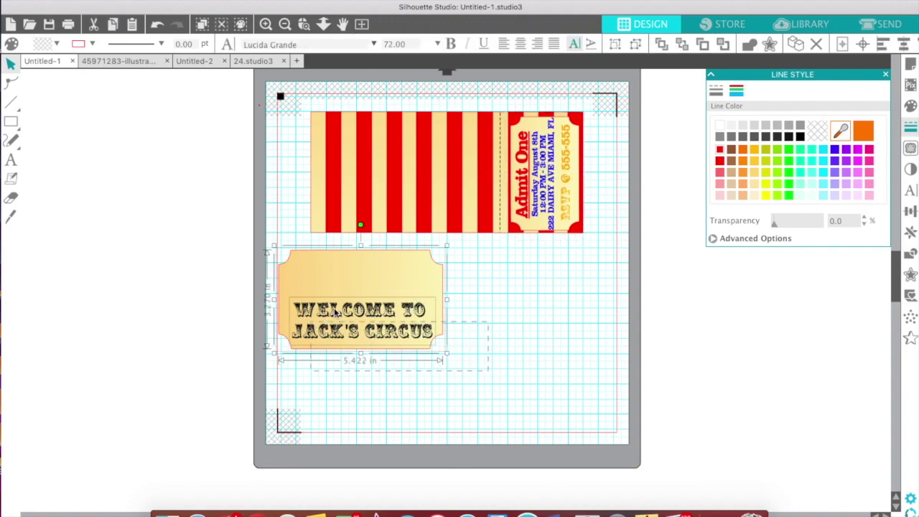
left_click_drag(375, 281, 448, 335)
left_click(586, 293)
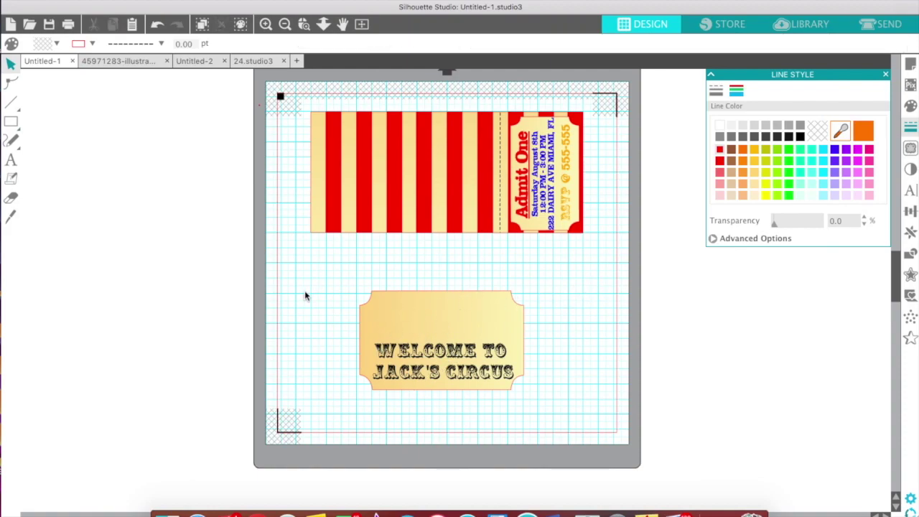
- Bring up the circus tent illustration document and reposition the artwork
left_click(257, 61)
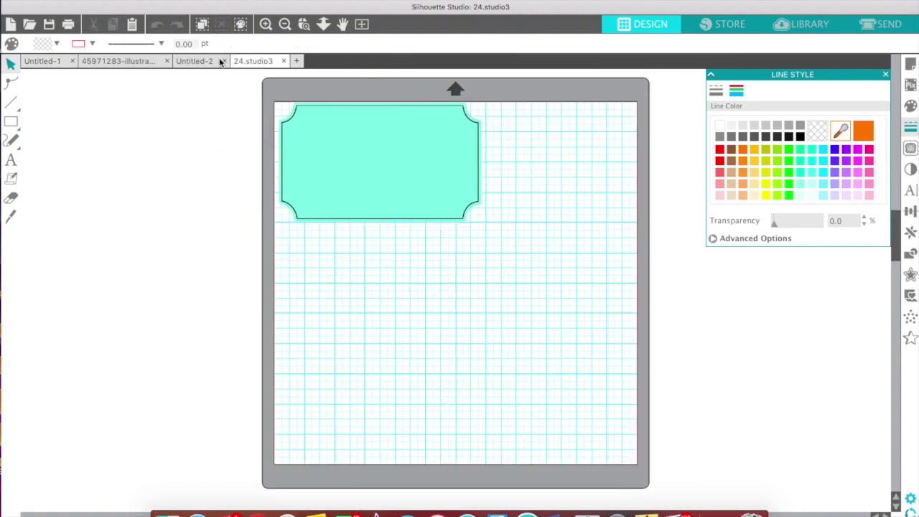
left_click(195, 61)
left_click(129, 61)
left_click_drag(511, 267, 486, 219)
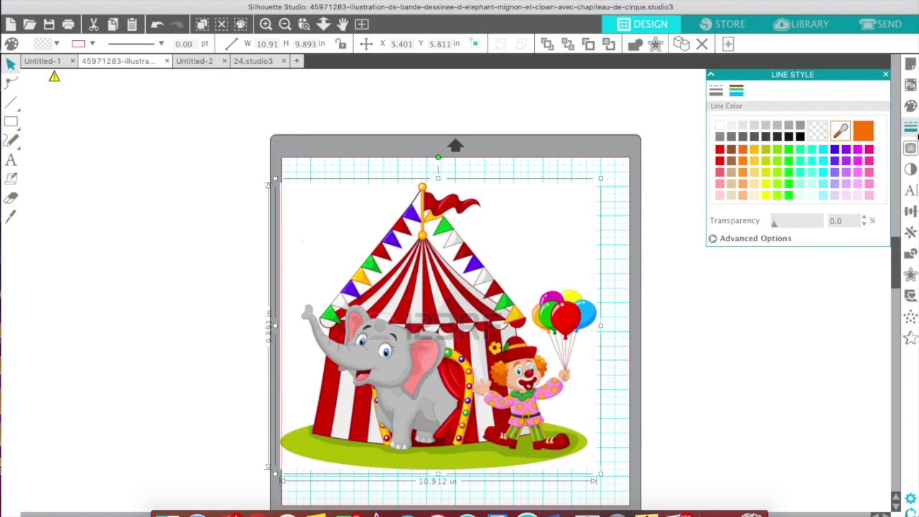
- Mark the top of the tent as the trace area with threshold 62
left_click(911, 148)
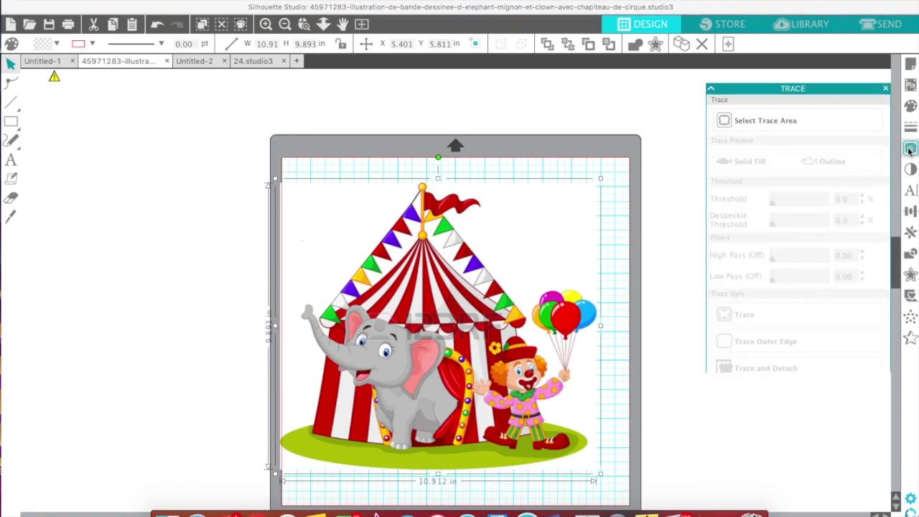
left_click(782, 102)
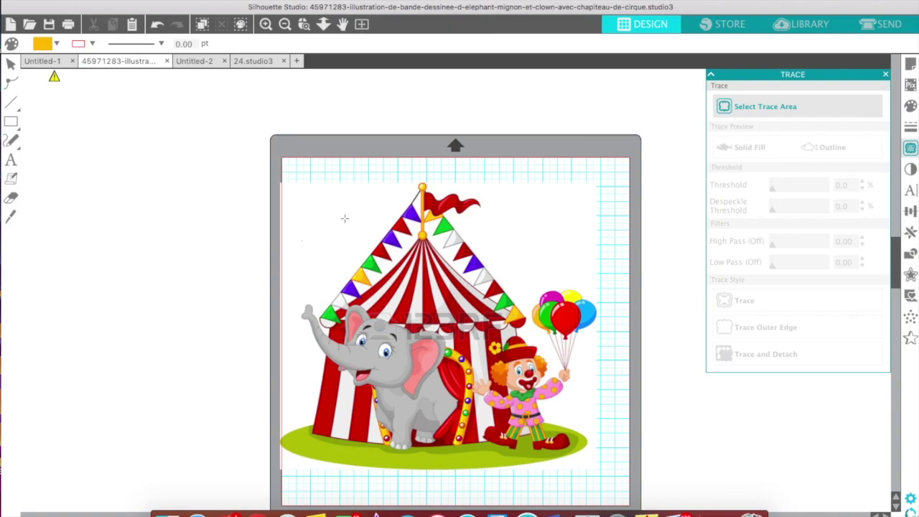
mouse_move(353, 209)
left_mouse_down()
mouse_move(381, 266)
mouse_move(482, 308)
mouse_move(526, 305)
left_mouse_up()
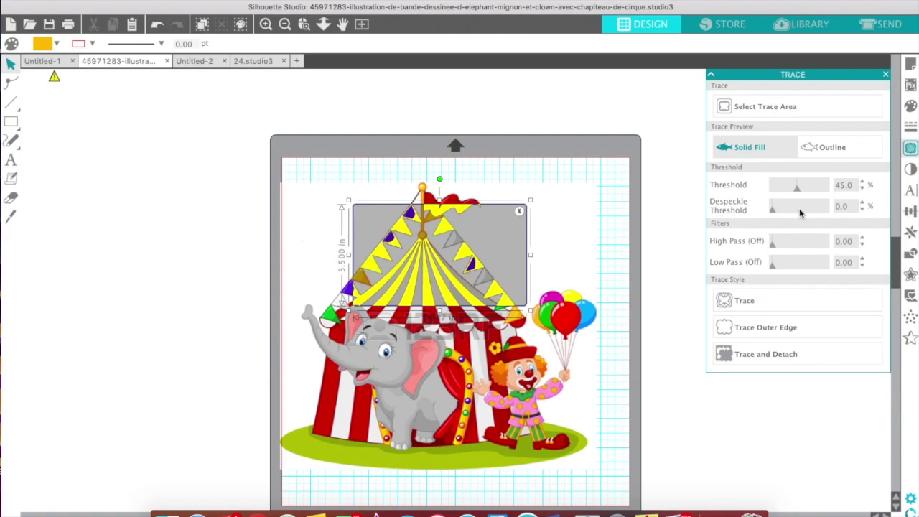
left_click_drag(801, 189, 814, 191)
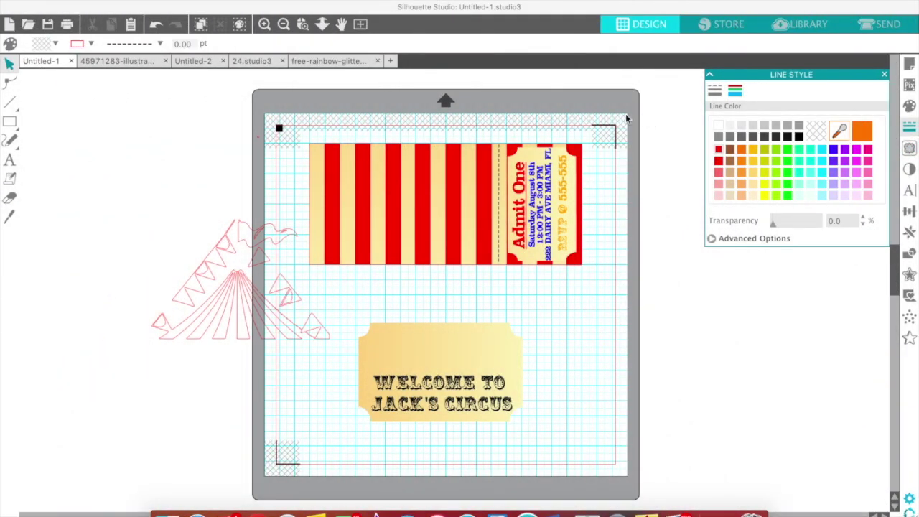
- Nudge the Welcome ticket slightly lower and shift its Welcome text a little left
left_click(220, 310)
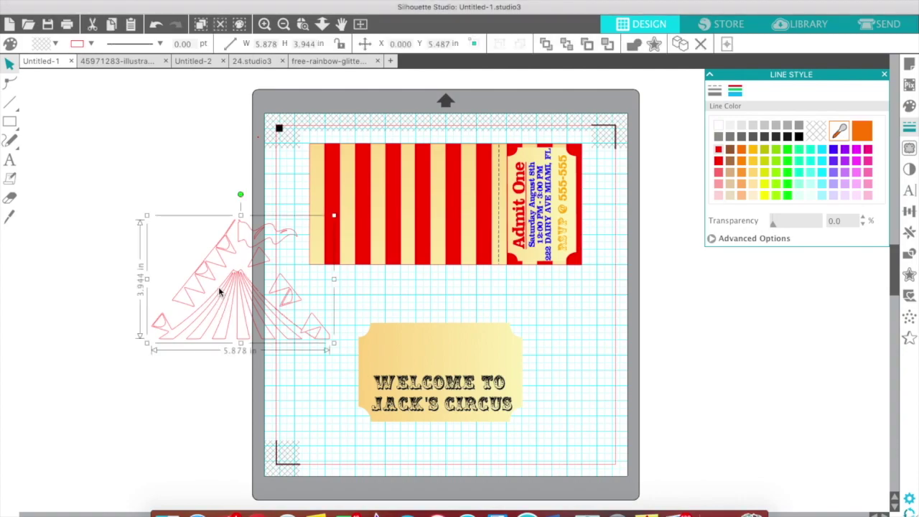
left_click(220, 289)
left_click(365, 302)
left_click_drag(402, 363, 474, 386)
left_click(584, 367)
left_click(483, 384)
left_click(484, 387)
left_click_drag(490, 384, 486, 384)
left_click(444, 318)
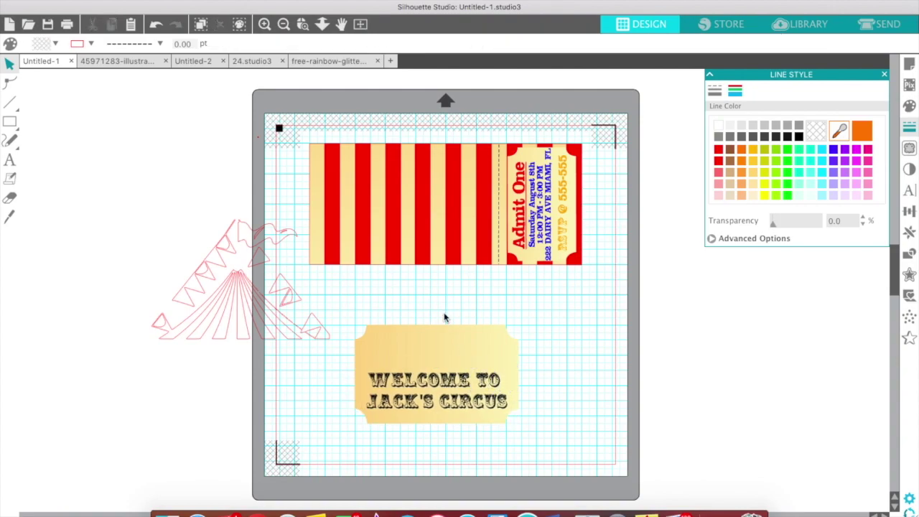
- Drag the 5.878 x 3.944 in tent outline right of the Welcome sign and close Line Style
left_click(229, 299)
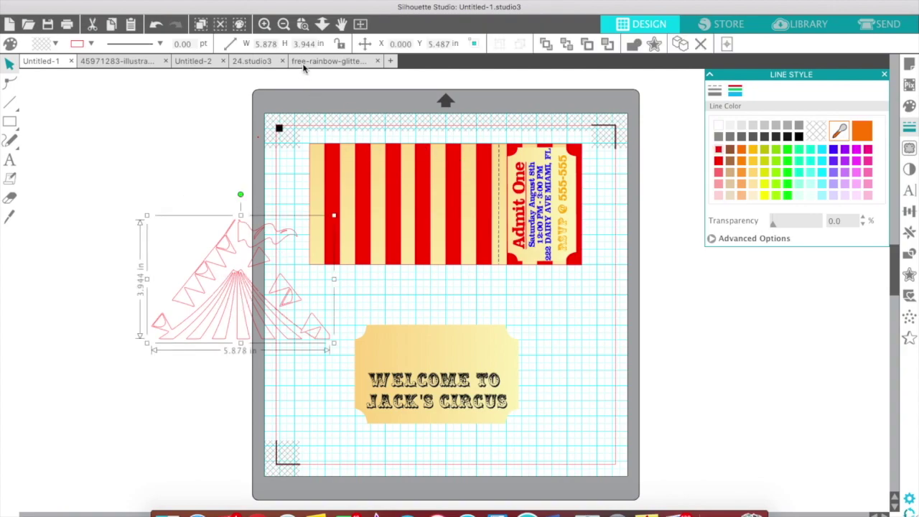
left_click(264, 24)
scroll(393, 467, "down", 1)
scroll(384, 287, "up", 1)
left_click(153, 410)
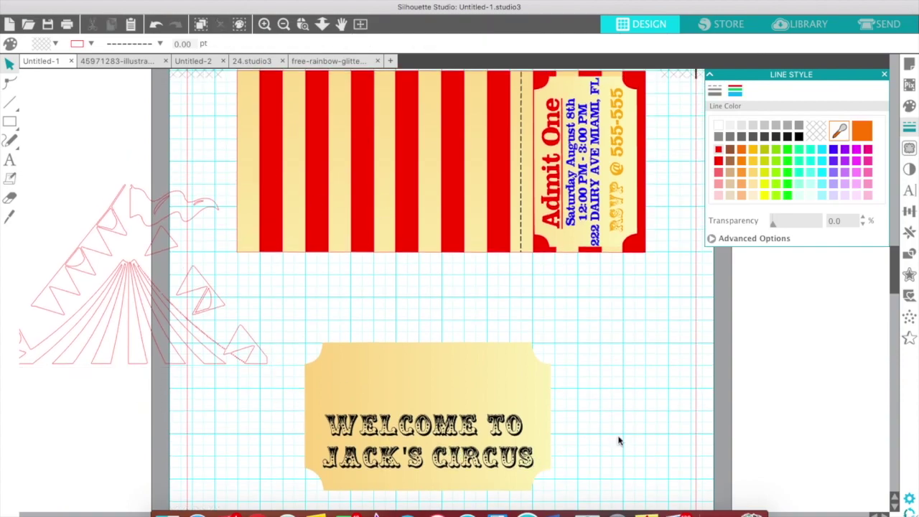
scroll(621, 440, "down", 1)
scroll(843, 512, "right", 5)
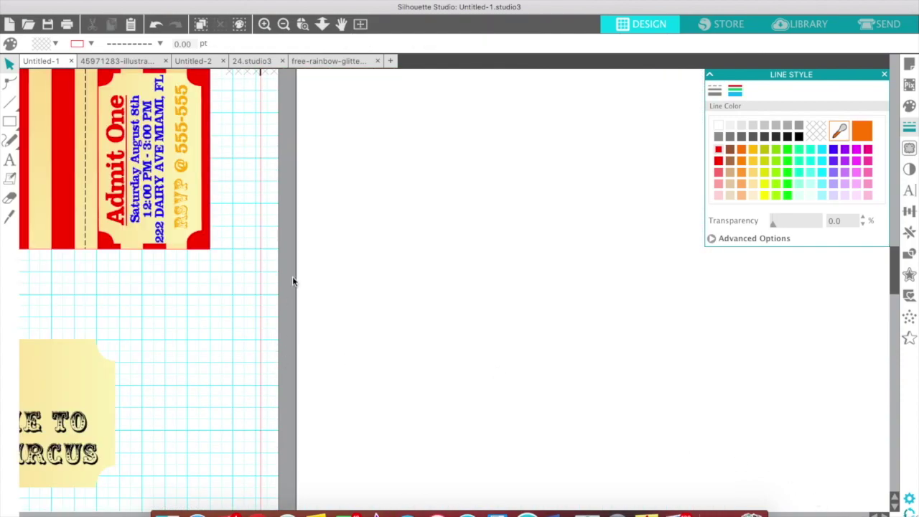
scroll(117, 507, "left", 10)
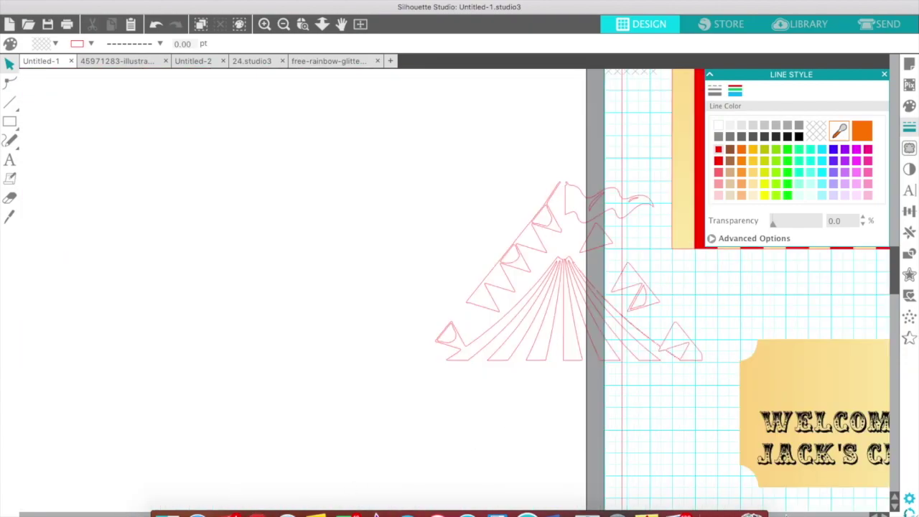
scroll(656, 495, "right", 5)
left_click(120, 256)
left_click_drag(120, 256, 730, 372)
left_click(885, 75)
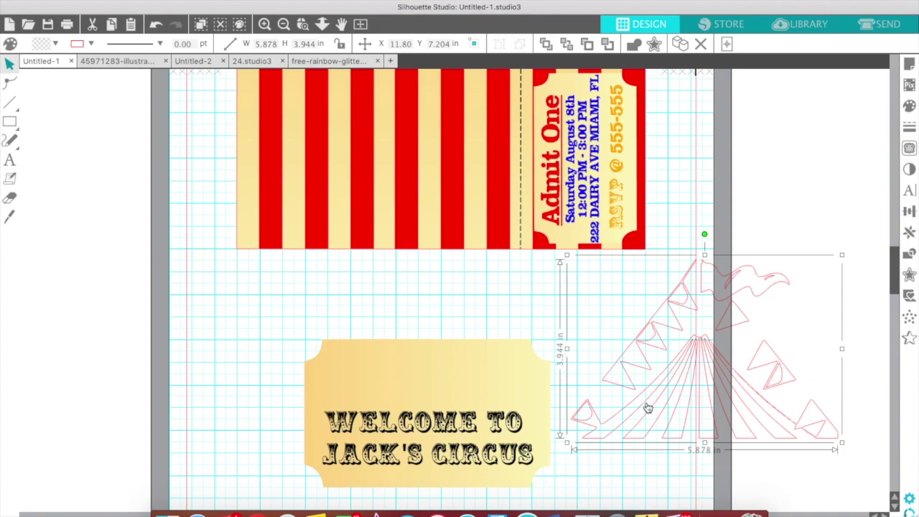
- Release the tent design's compound path and delete the bottom-right triangle piece
right_click(648, 408)
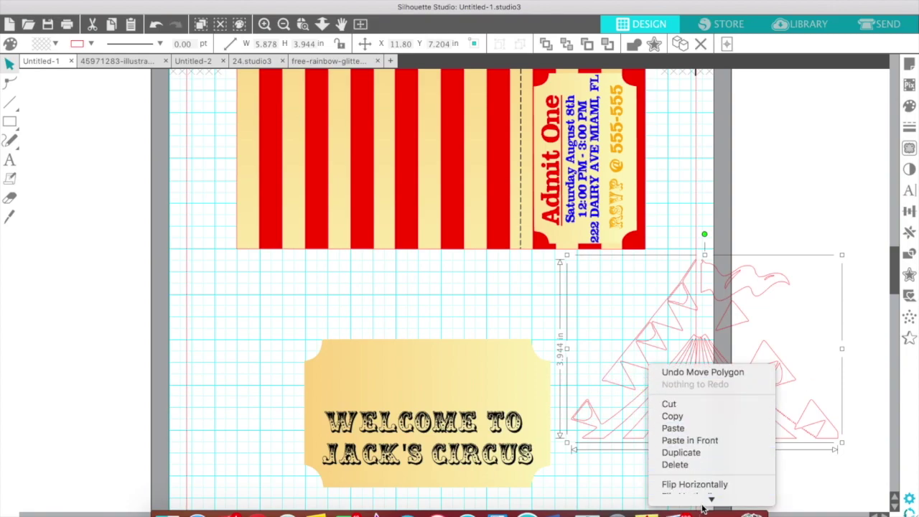
left_click(695, 439)
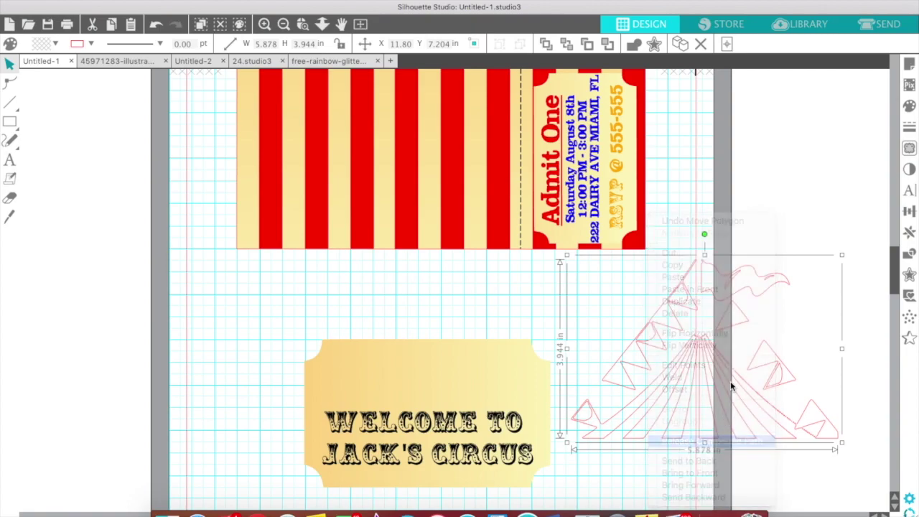
left_click(805, 188)
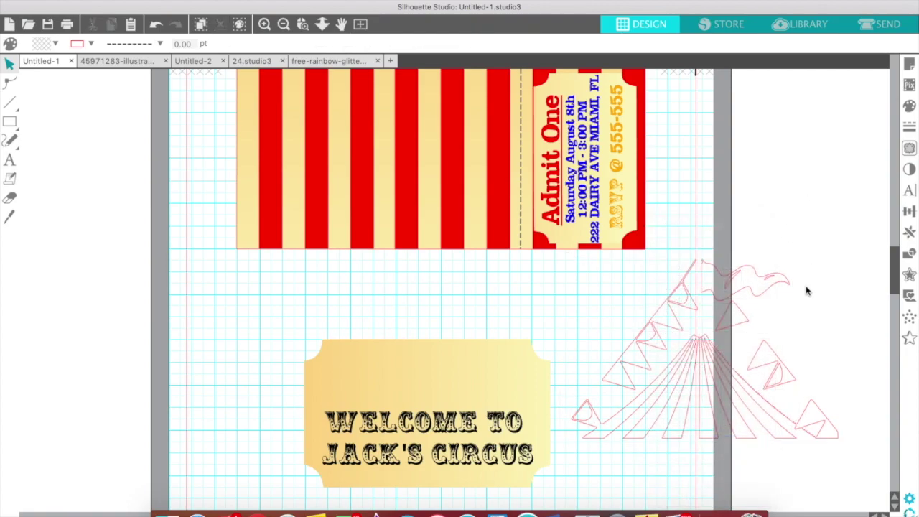
left_click_drag(826, 440, 774, 372)
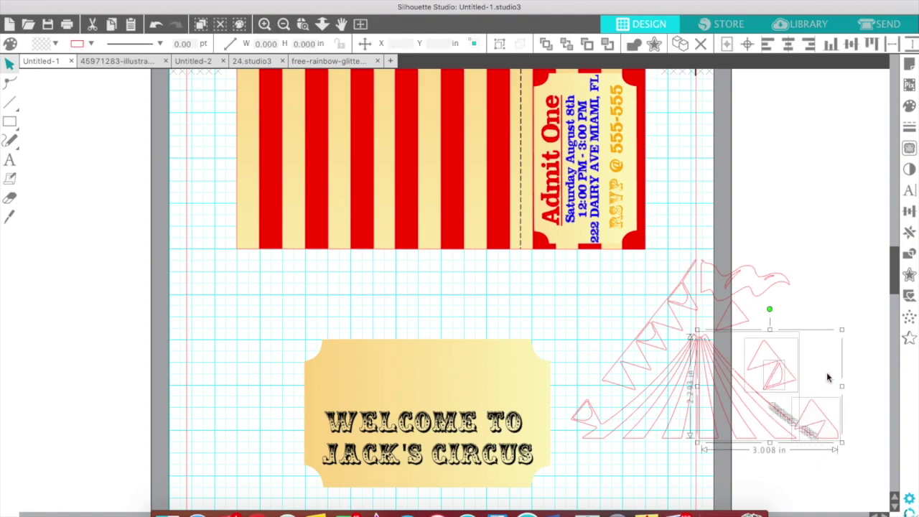
left_click(846, 344)
left_click(790, 369)
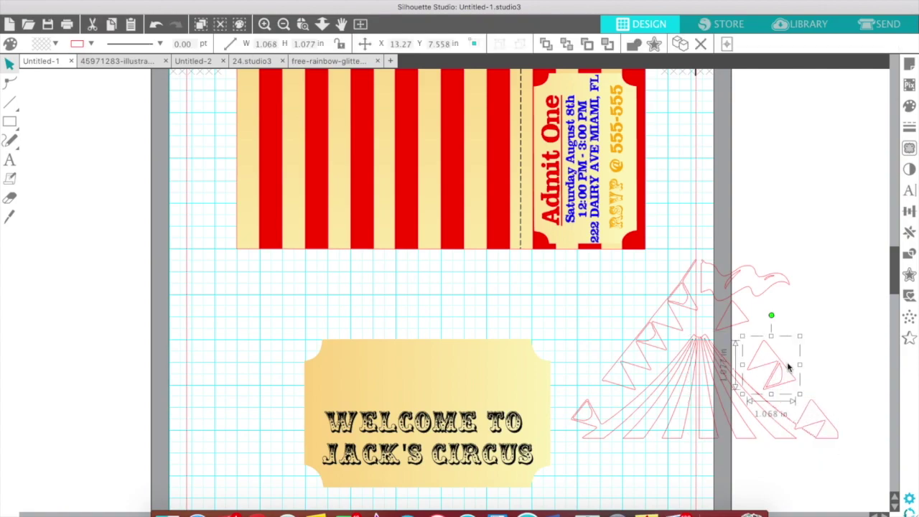
key("Delete")
- Delete two more small triangle pieces and the stray dotted diagonal line
left_click_drag(756, 345, 805, 384)
left_click(723, 322)
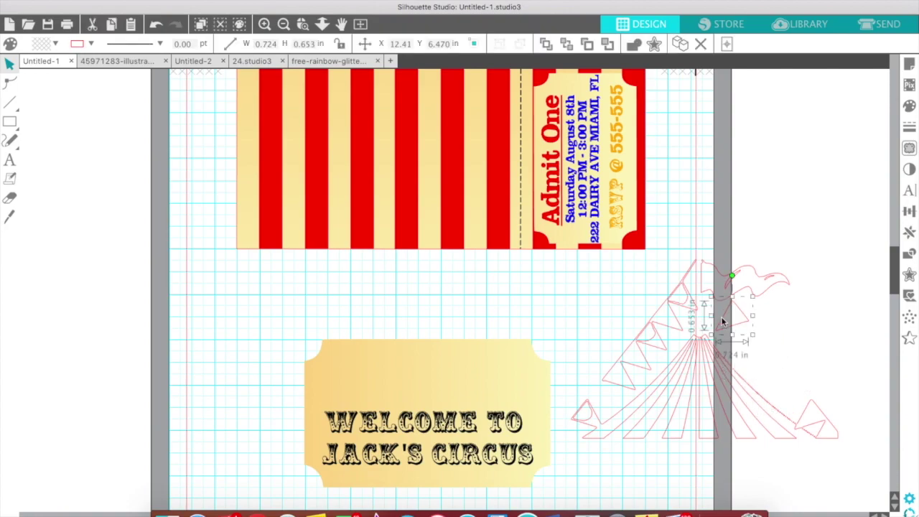
key("Delete")
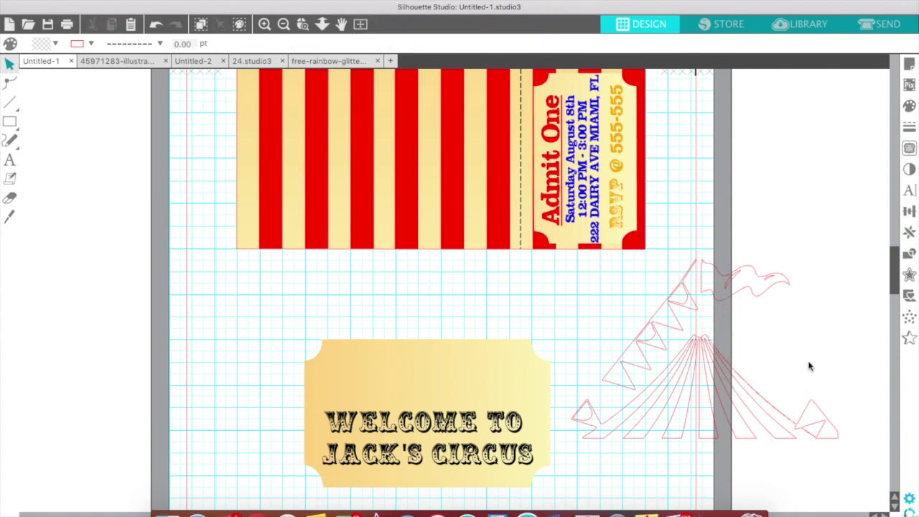
left_click(781, 415)
key("Delete")
key("backslash")
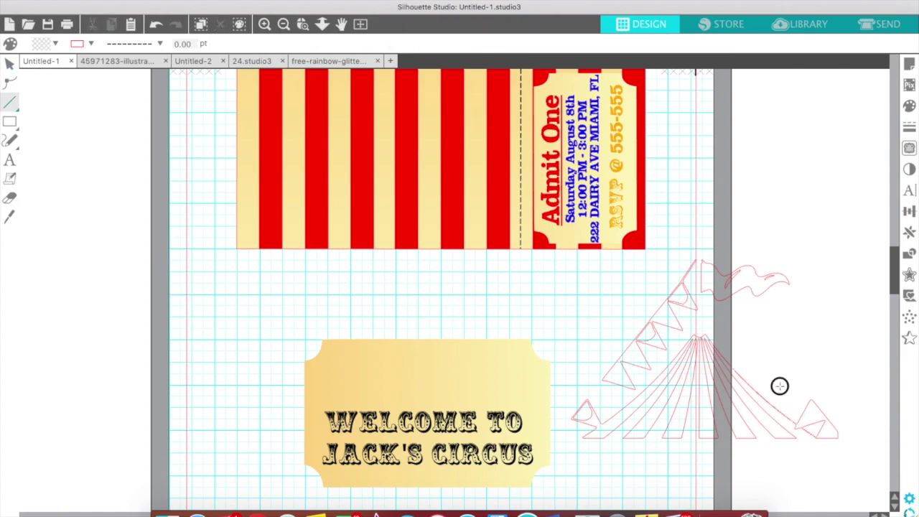
left_click(780, 385)
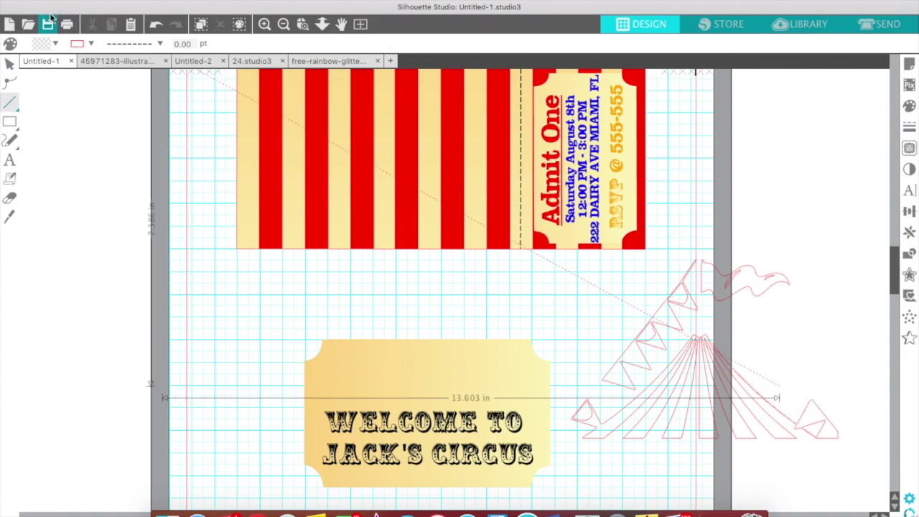
left_click(9, 63)
left_click(618, 302)
key("Delete")
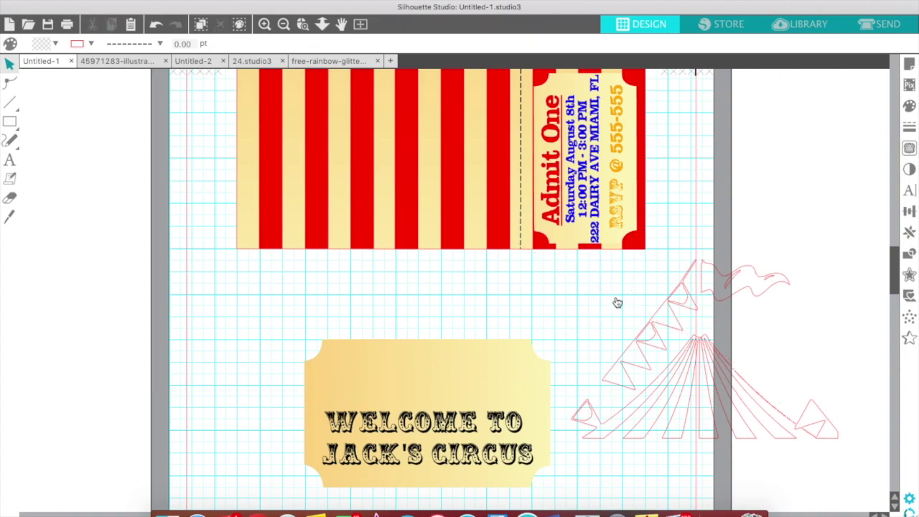
- Delete the lower-right triangle and dotted diagonal piece, then undo to restore the fan pieces
left_click(835, 429)
key("Delete")
left_click(799, 431)
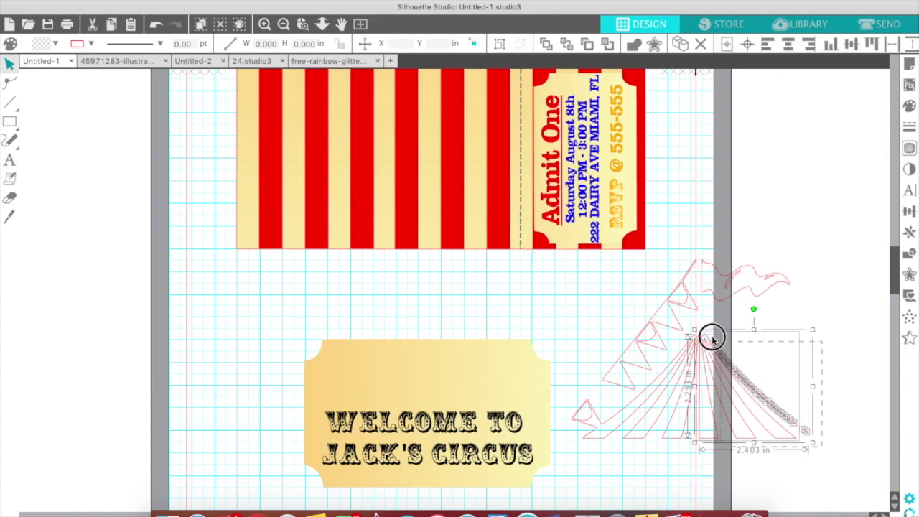
key("Delete")
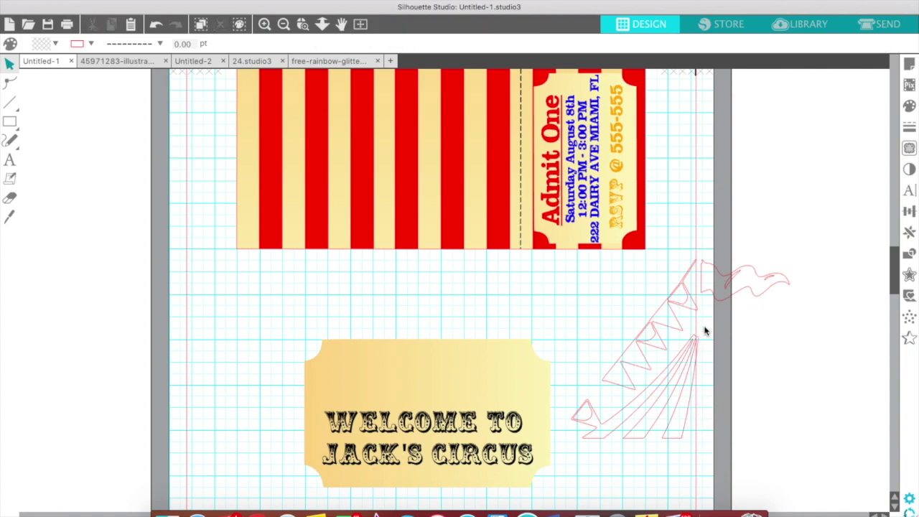
left_click(156, 24)
left_click(831, 356)
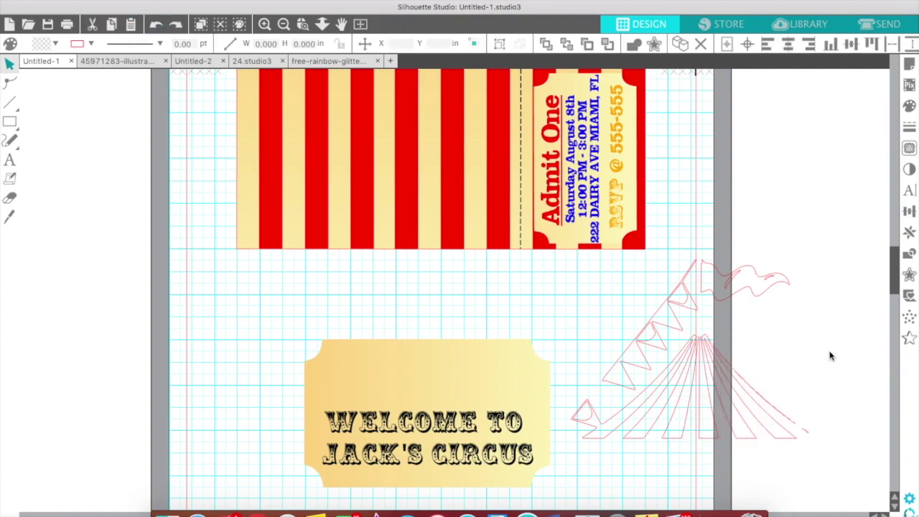
- Delete the tiny leftover shapes in the fan and the left fan lines
left_click(792, 417)
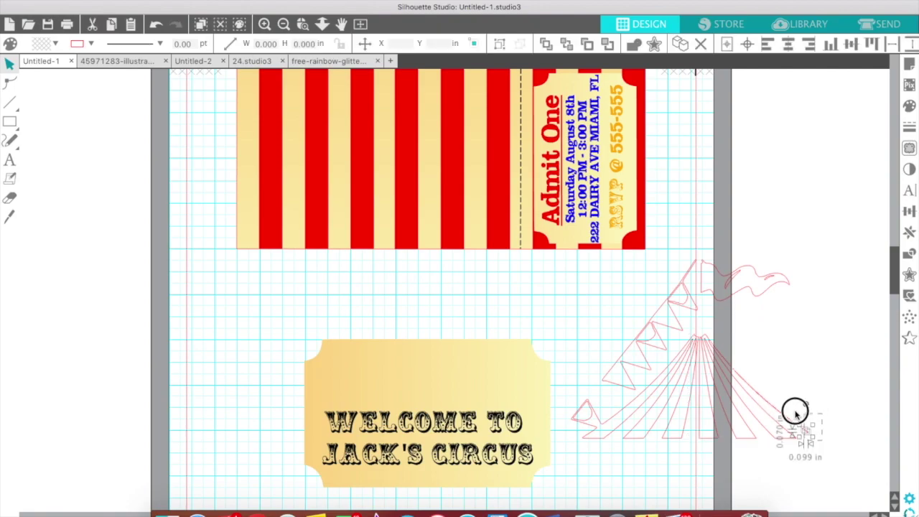
left_click(802, 424)
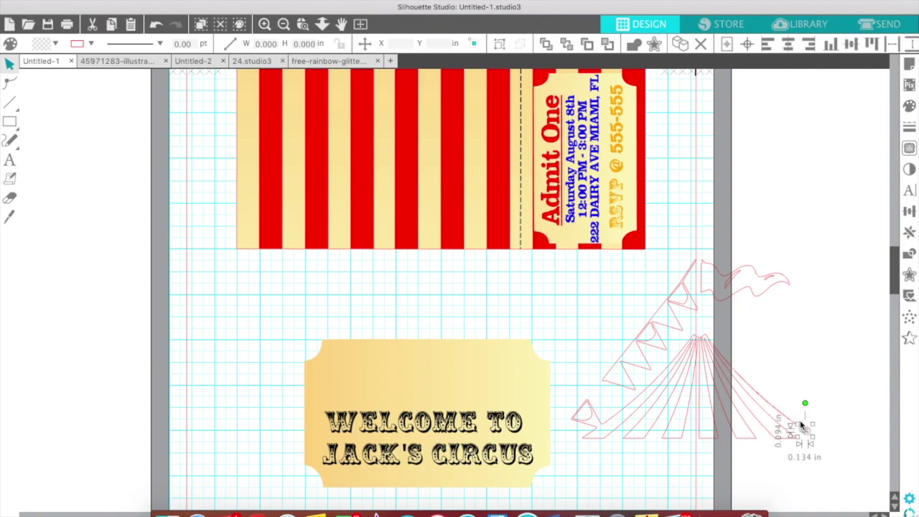
key("Delete")
left_click(719, 352)
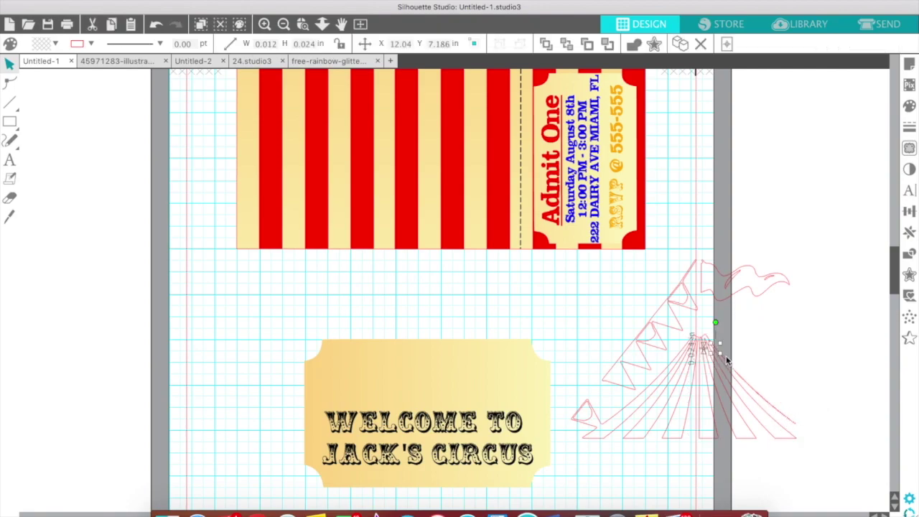
left_click(737, 377)
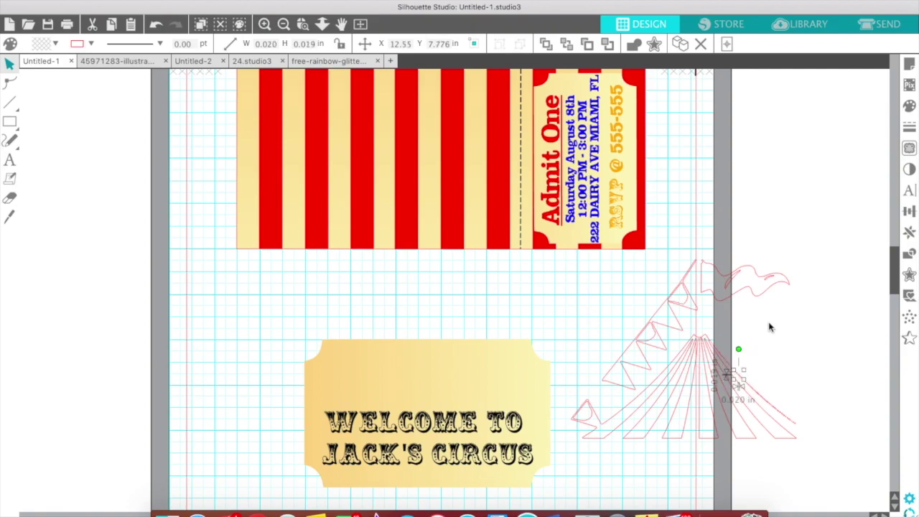
key("Delete")
left_click(588, 420)
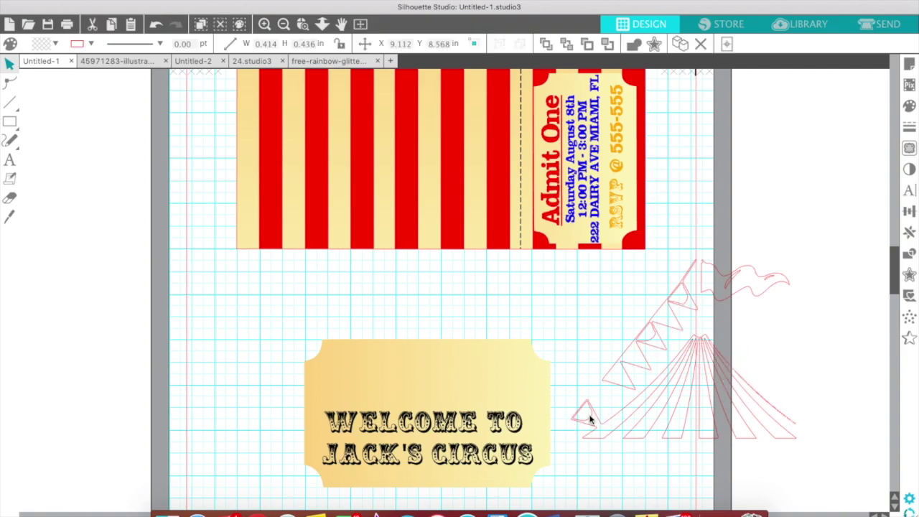
left_click(615, 417)
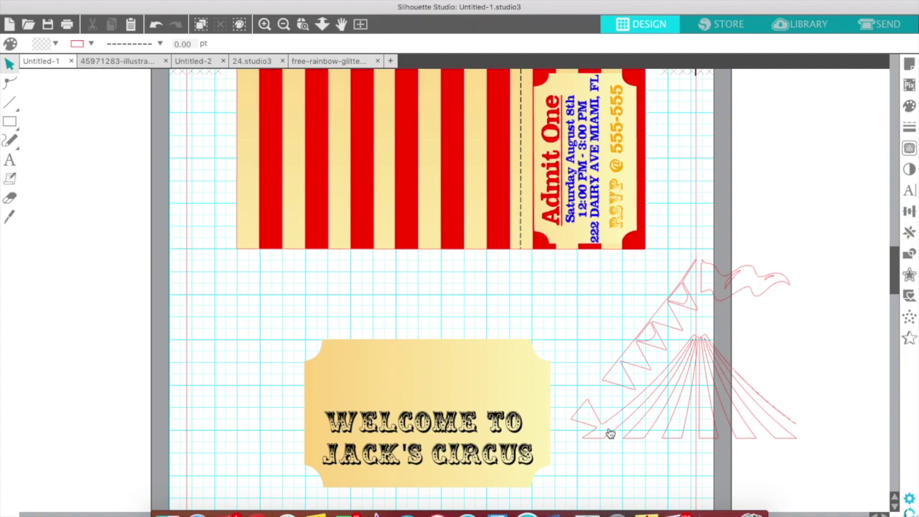
left_click(610, 433)
key("Delete")
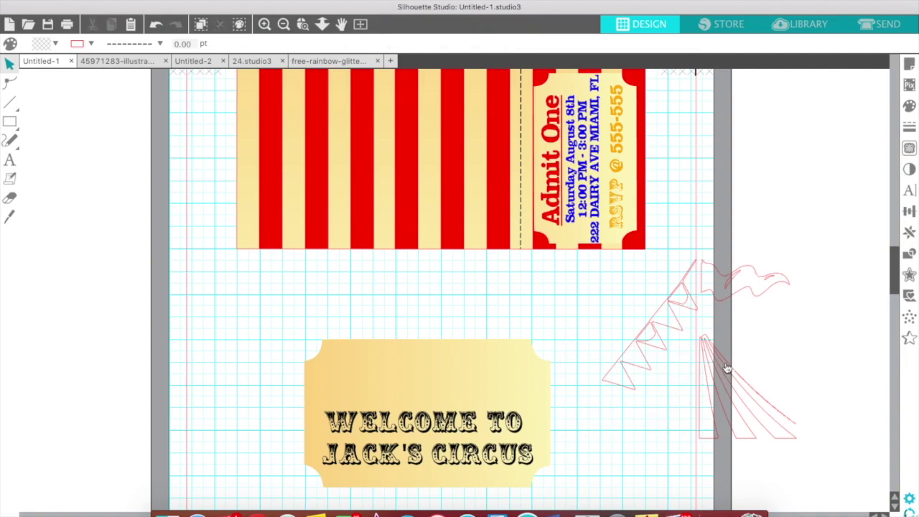
- Select the bunting, flag and fan together and move them left onto the page
left_click(264, 24)
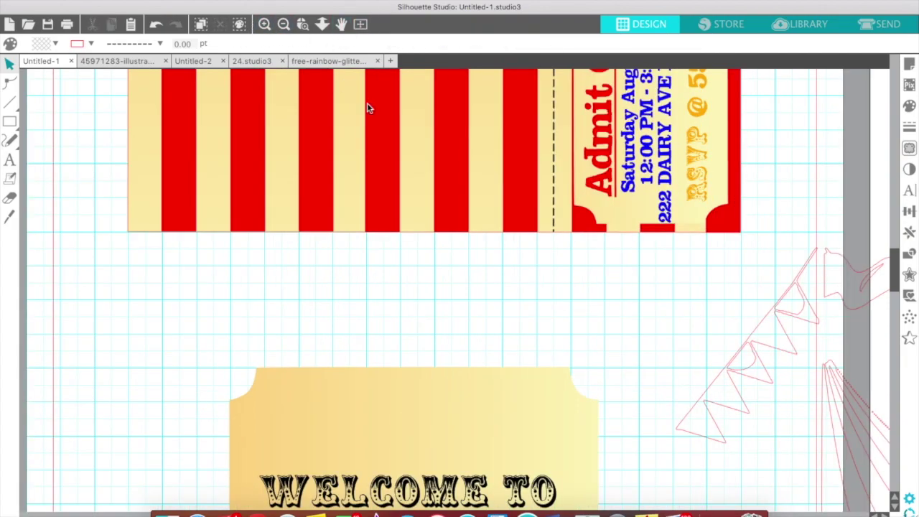
scroll(571, 261, "down", 1)
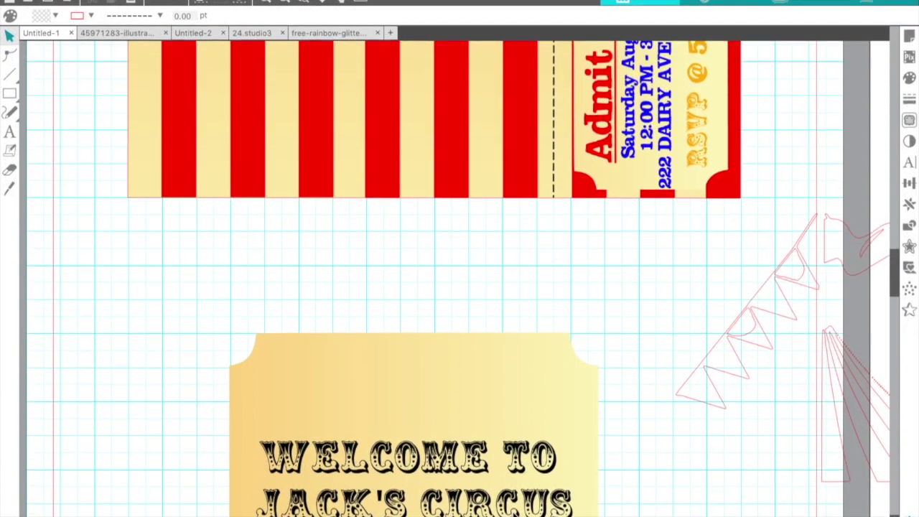
scroll(452, 280, "right", 5)
scroll(454, 279, "right", 4)
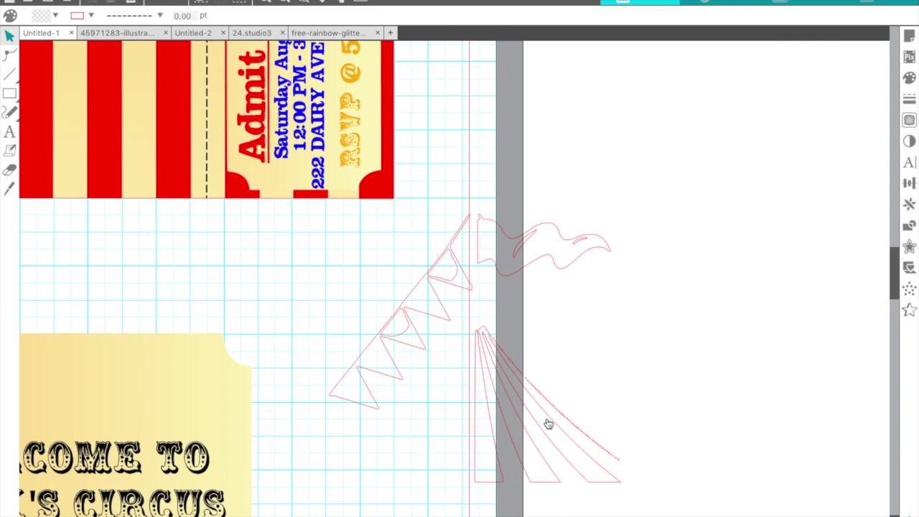
left_click_drag(381, 232, 611, 476)
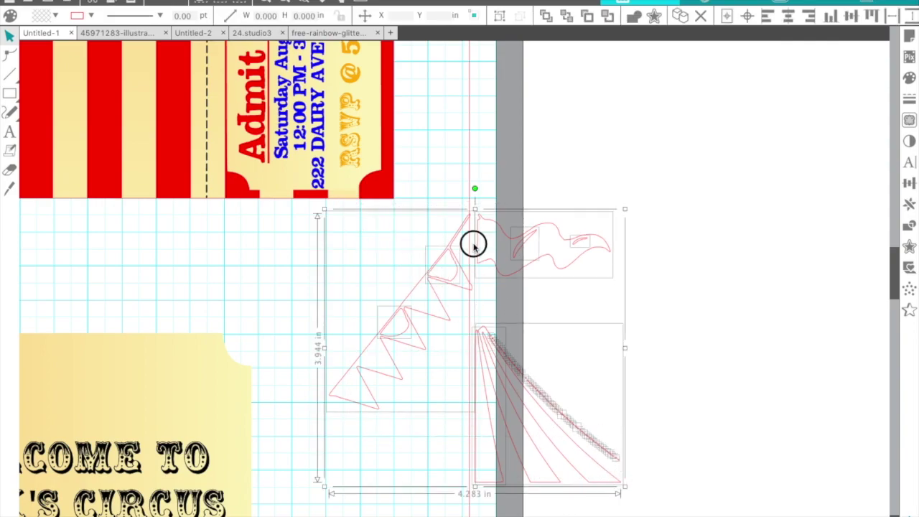
left_click_drag(472, 244, 368, 270)
left_click_drag(478, 234, 642, 490)
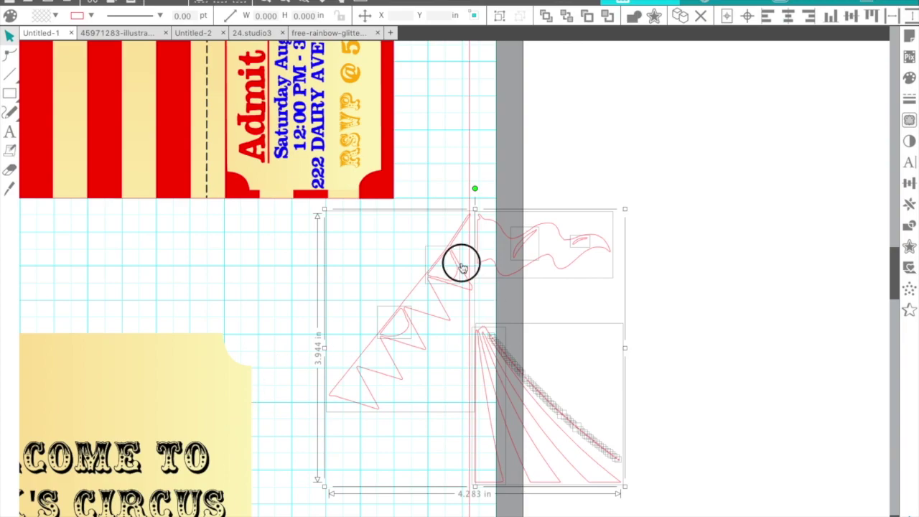
left_click_drag(462, 261, 332, 277)
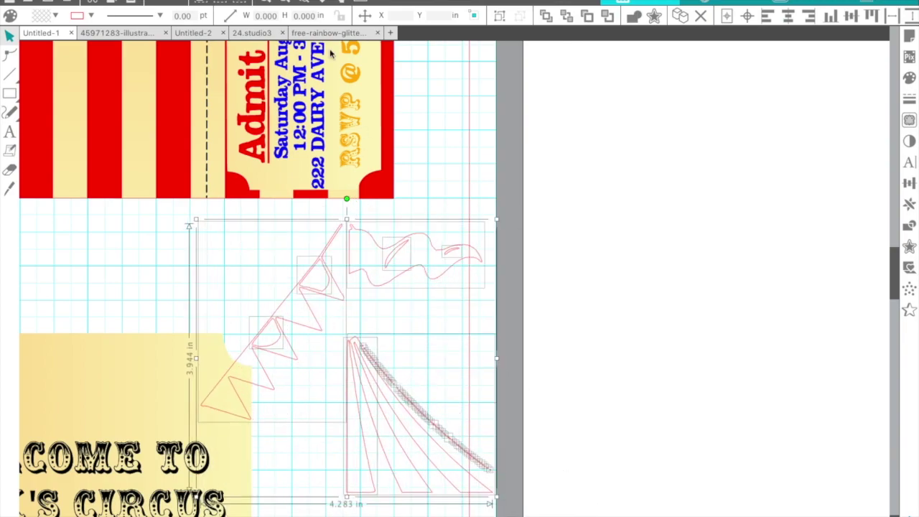
- Place the Welcome panel on the striped base and move the bunting group below the ticket
left_click(285, 3)
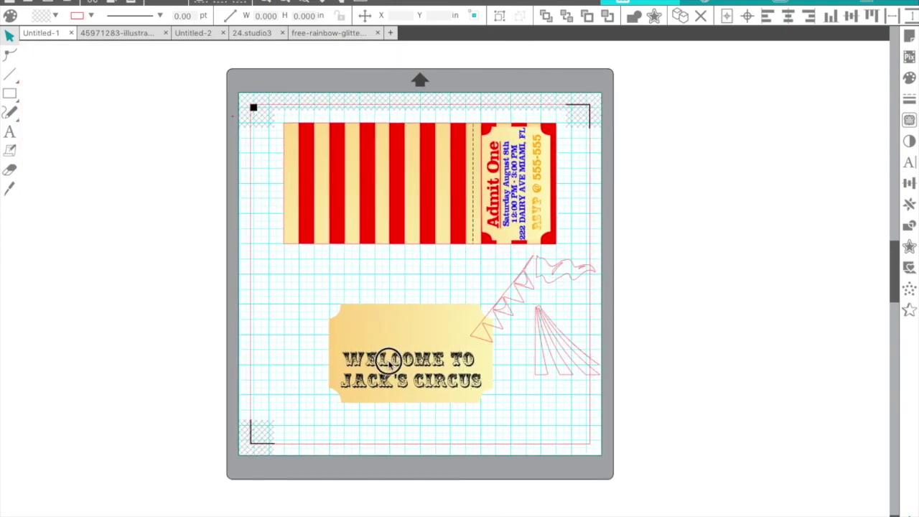
left_click_drag(388, 362, 392, 200)
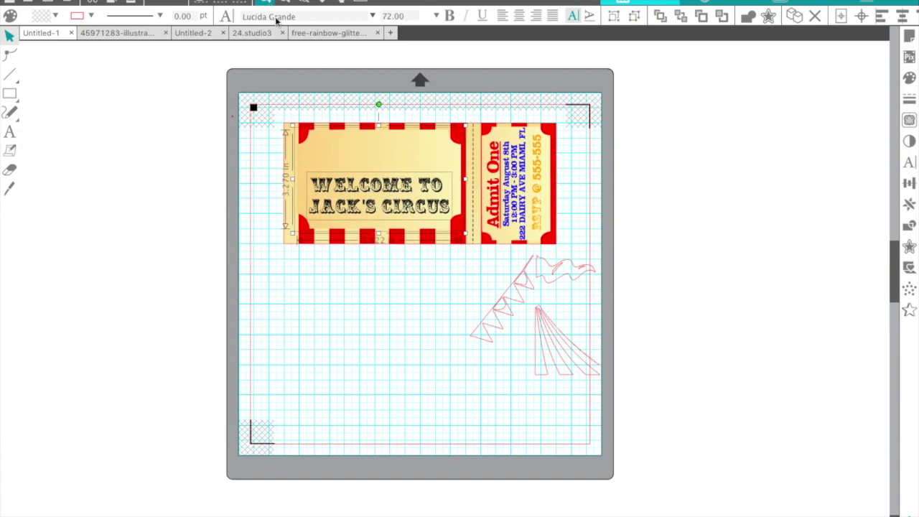
scroll(455, 285, "up", 2)
left_click_drag(463, 236, 683, 434)
left_click_drag(607, 366, 419, 378)
- Reposition the fan pieces near the diagonal line
left_click(364, 336)
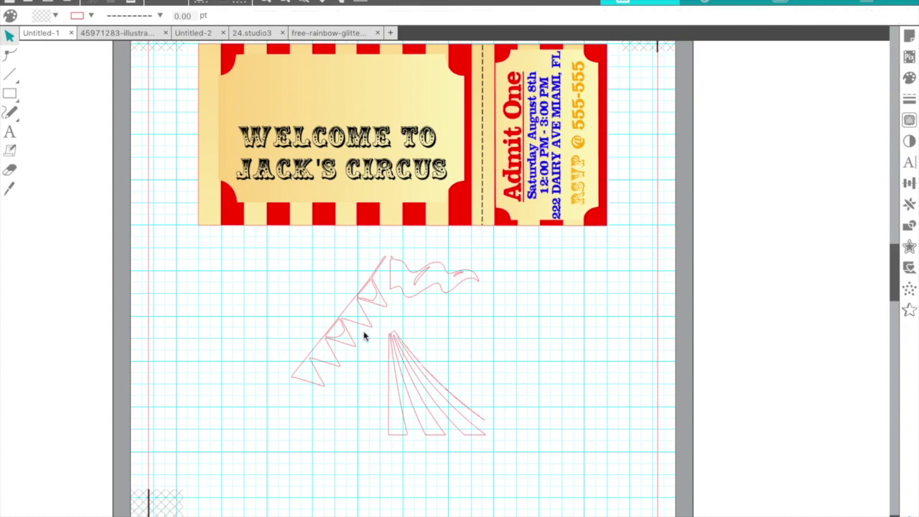
mouse_move(417, 393)
left_mouse_down()
mouse_move(427, 390)
mouse_move(390, 401)
left_mouse_up()
mouse_move(423, 353)
left_mouse_down()
mouse_move(494, 421)
mouse_move(513, 427)
mouse_move(496, 425)
mouse_move(431, 369)
mouse_move(414, 369)
mouse_move(397, 334)
left_mouse_up()
left_click_drag(399, 390, 427, 384)
left_click(411, 327)
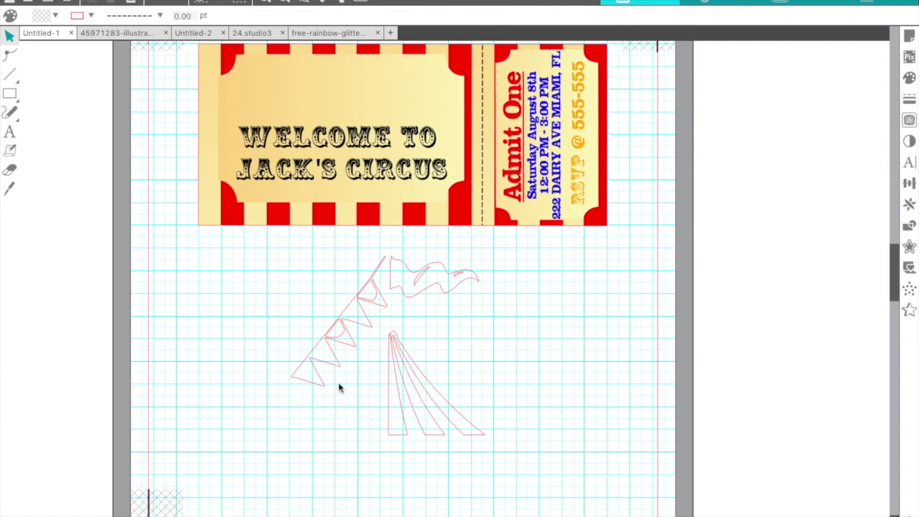
- Paste a copy of the fan, flip it horizontally, and align it with the original
right_click(422, 382)
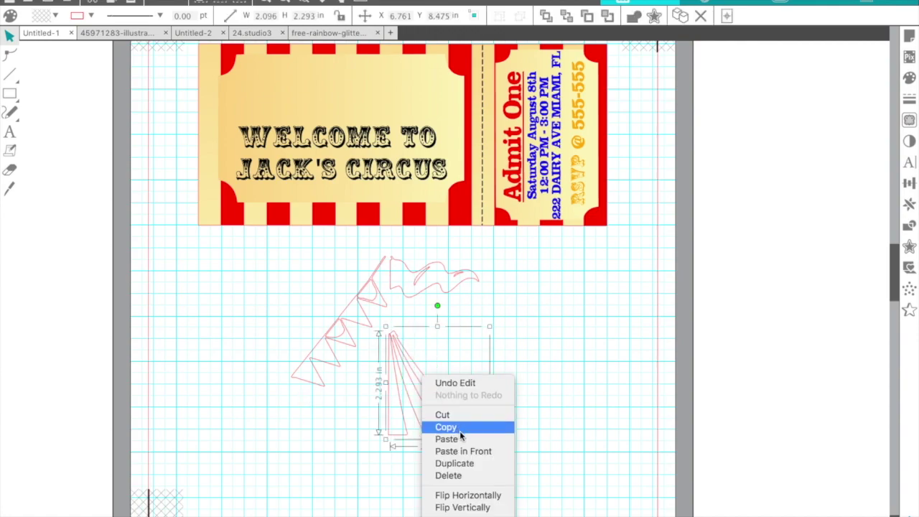
left_click(463, 464)
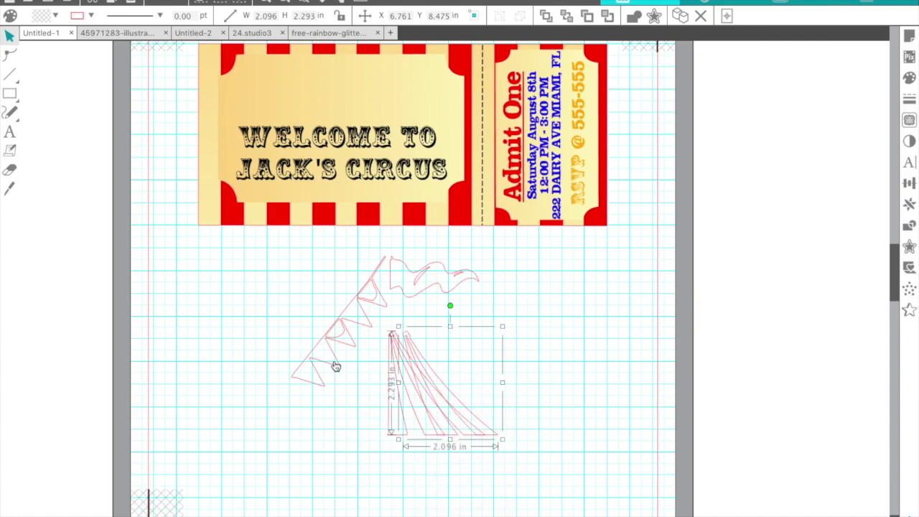
right_click(444, 402)
left_click(474, 513)
left_click_drag(444, 424, 347, 420)
left_click(542, 351)
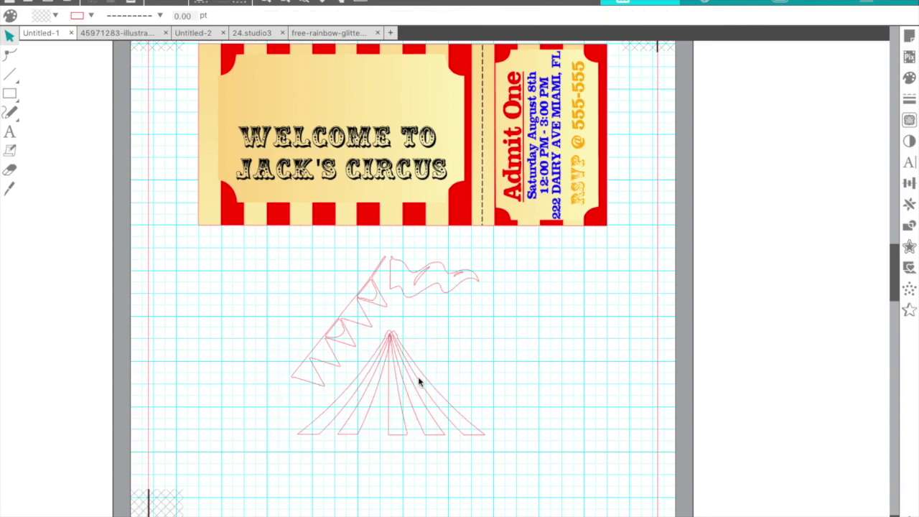
- Move the wavy flag to the right and delete a small leftover piece
left_click_drag(459, 298, 552, 317)
left_click(464, 273)
key("Delete")
left_click(306, 326)
left_click(381, 331, "shift")
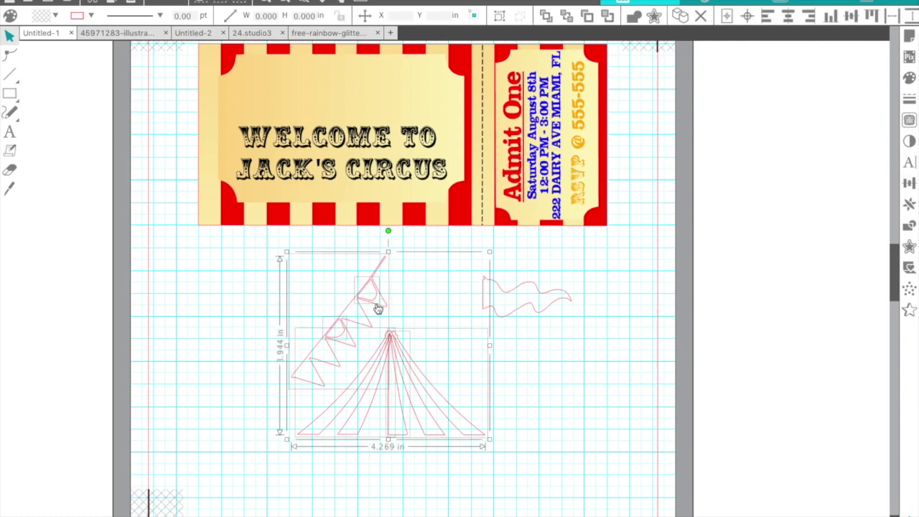
left_click(462, 312)
- Detach the small triangle from the bunting's top and delete it
left_click_drag(362, 306, 265, 300)
left_click(333, 328)
left_click(279, 300)
left_click(258, 288)
key("Delete")
- Move the bunting to the page's left edge and zoom in on the ticket and tent
left_click_drag(356, 304, 140, 303)
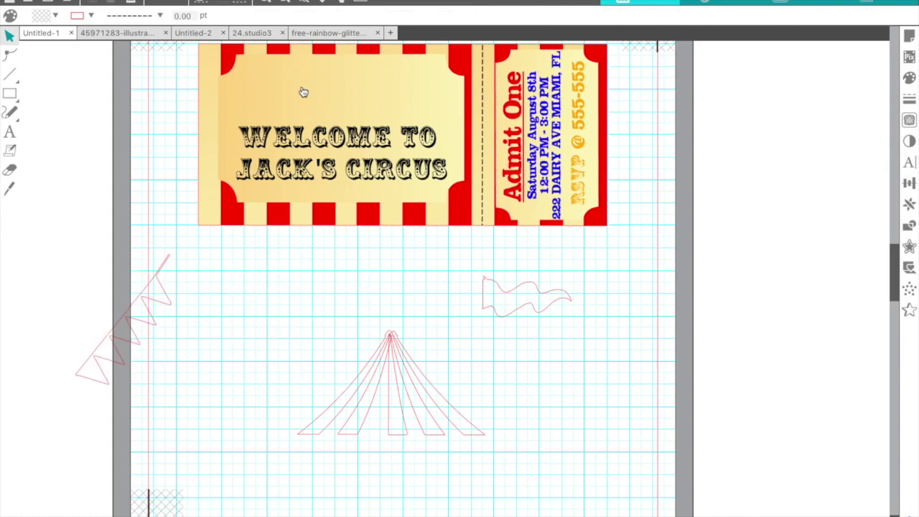
left_click(278, 2)
scroll(310, 150, "down", 2)
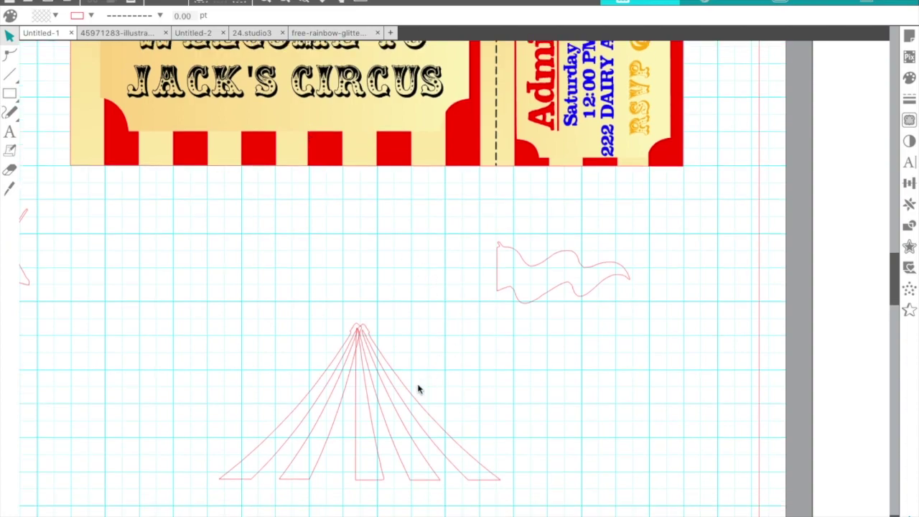
scroll(379, 366, "down", 1)
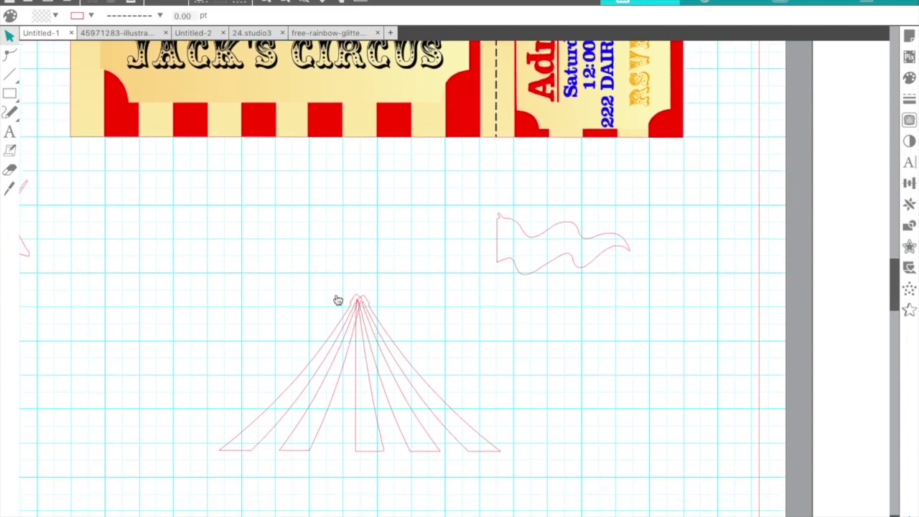
- Fill all the tent stripes, including the narrow centre stripe, red
left_click(359, 321)
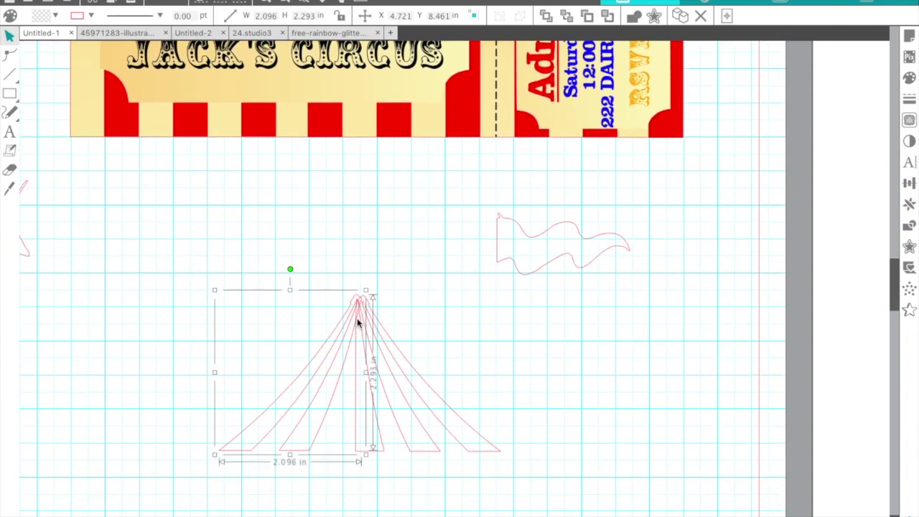
left_click(908, 78)
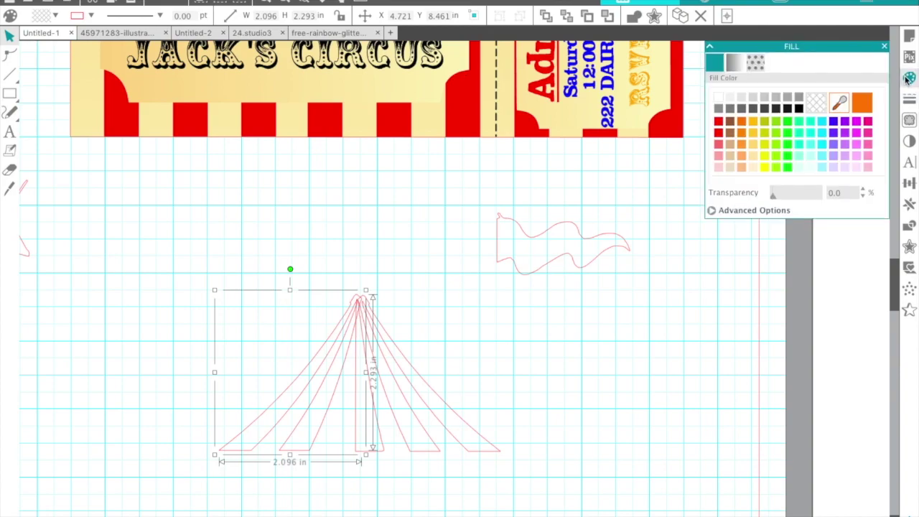
left_click(719, 121)
left_click(380, 355)
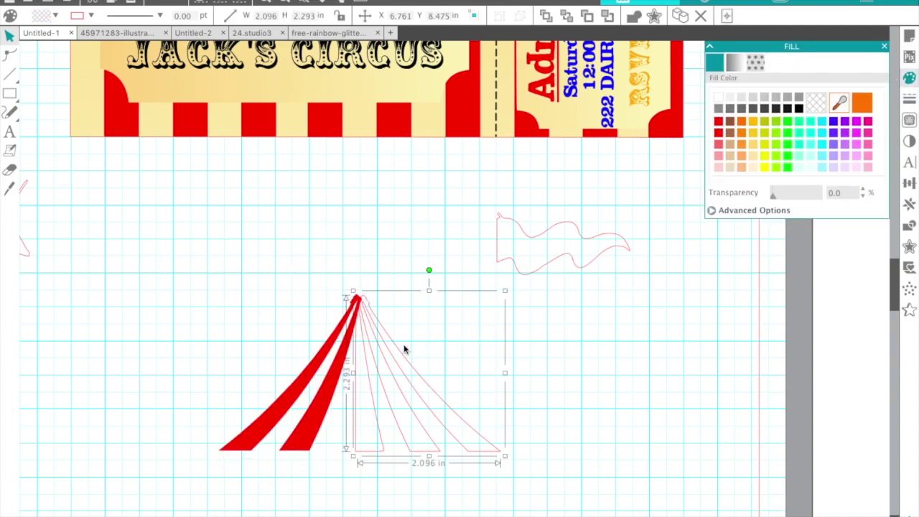
left_click(720, 122)
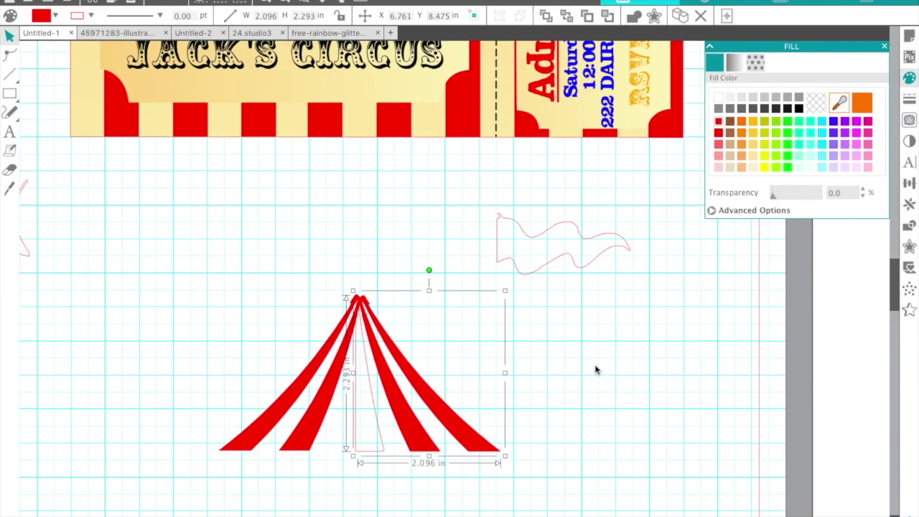
left_click(354, 429)
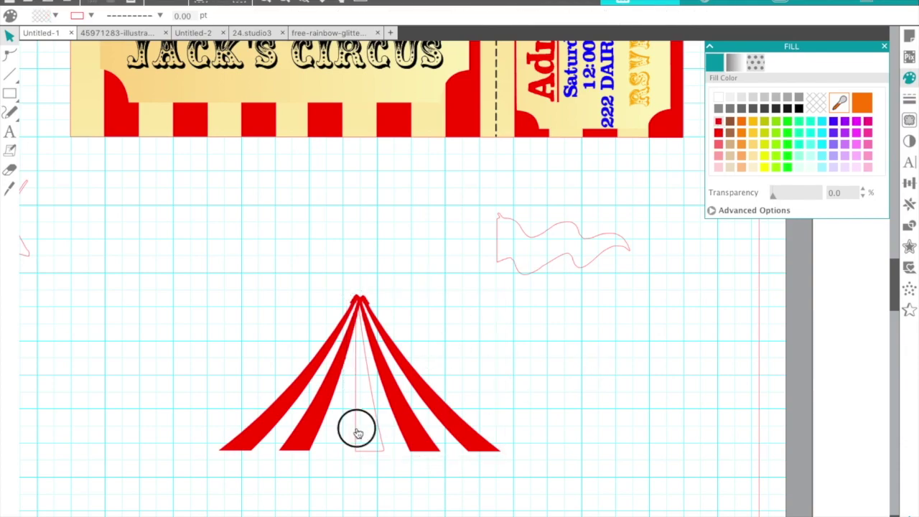
left_click(718, 122)
- Place the flag on the tent's peak, bring it to front, and fill it blue
left_click_drag(575, 256, 431, 287)
left_click(427, 264)
right_click(425, 262)
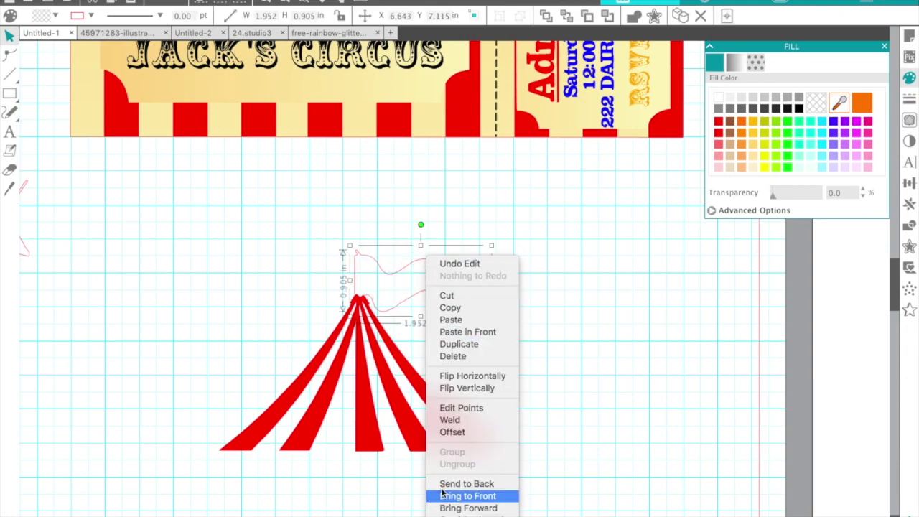
left_click(458, 496)
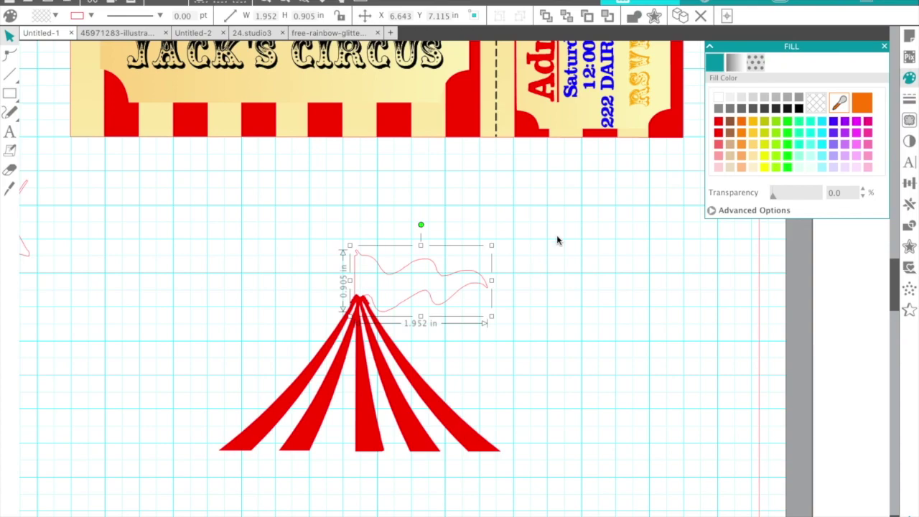
left_click(833, 124)
left_click(498, 365)
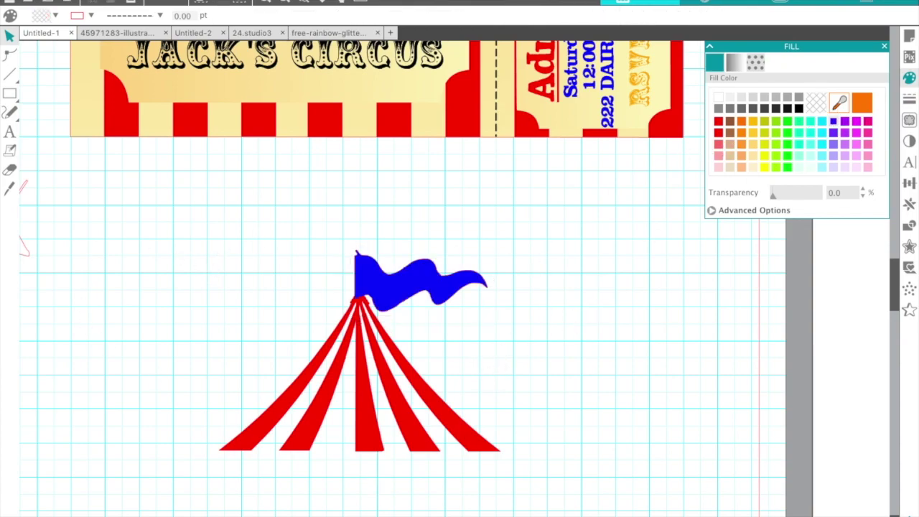
- Set the blue flag's line colour to none
scroll(460, 287, "left", 5)
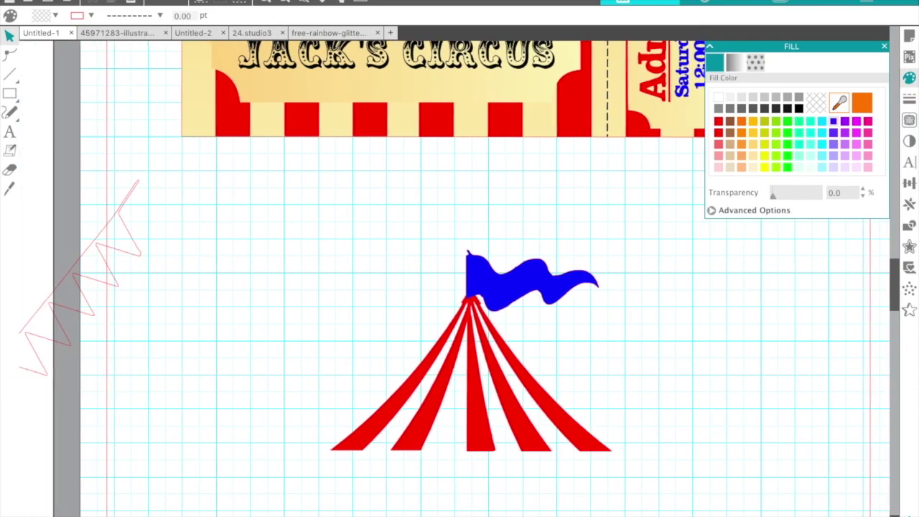
left_click(519, 266)
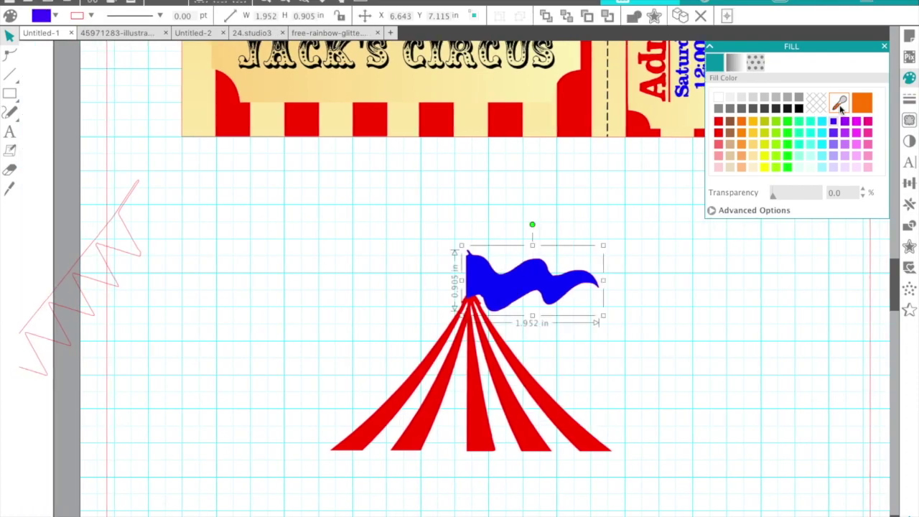
left_click(909, 100)
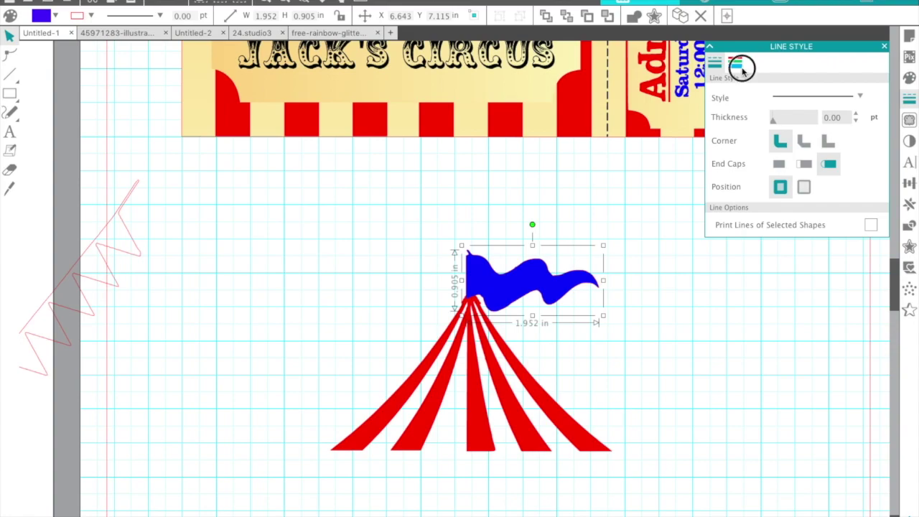
left_click(737, 65)
left_click(814, 103)
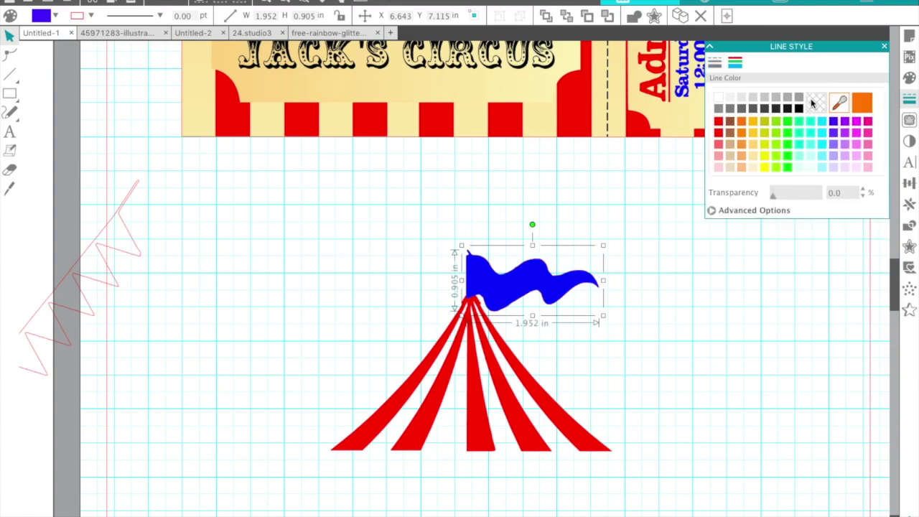
left_click(666, 383)
- Move the zigzag bunting centre-left and make its outline and fill orange-yellow
left_click_drag(129, 213, 344, 278)
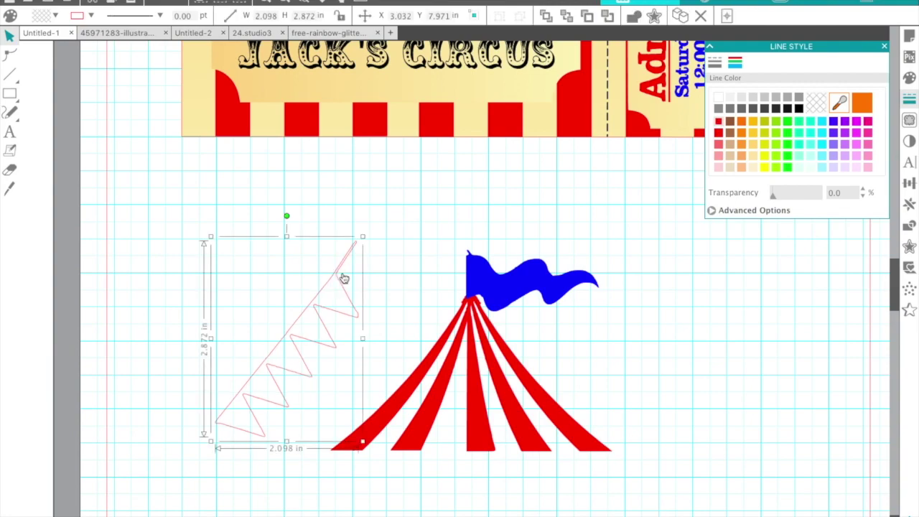
left_click(755, 122)
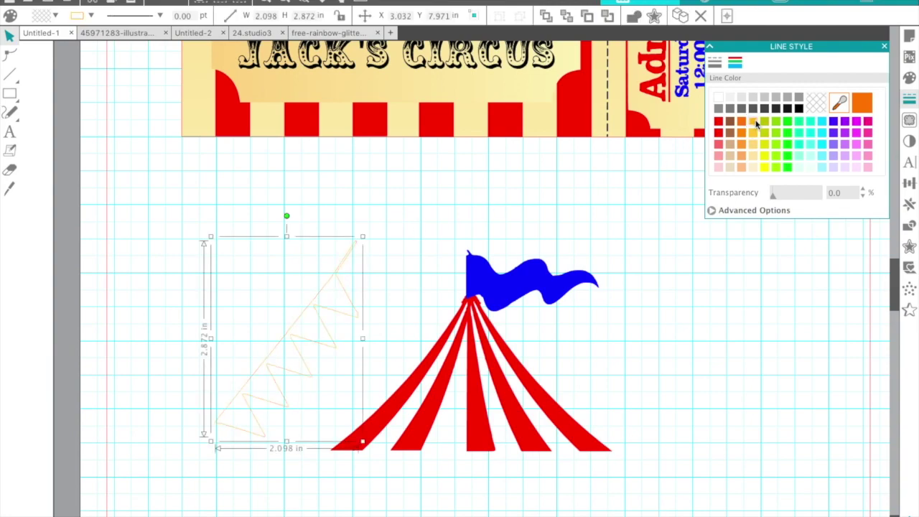
left_click(909, 77)
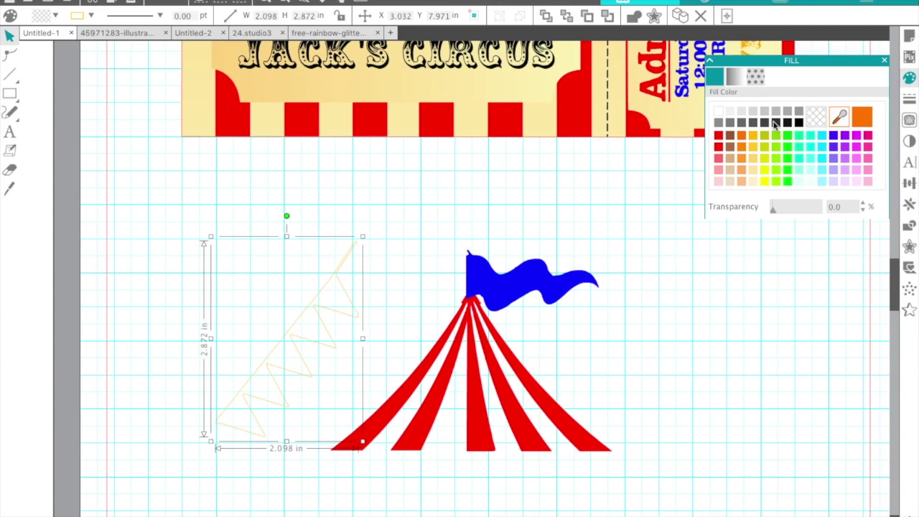
left_click(755, 122)
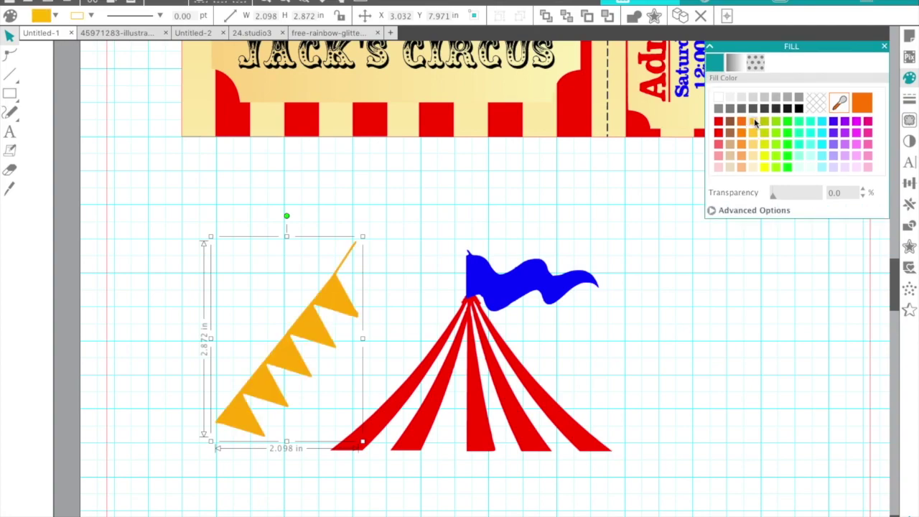
left_click(371, 218)
- Erase the bunting's thin top string with the Eraser
left_click(10, 169)
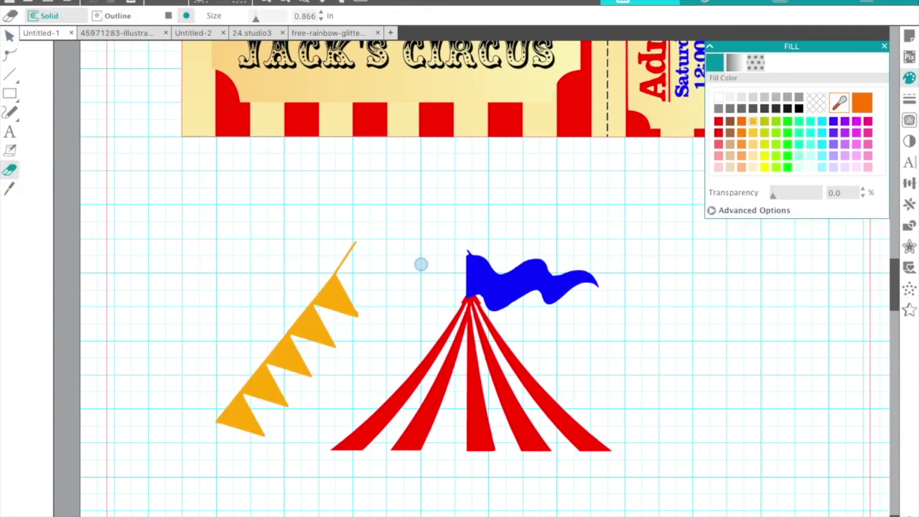
mouse_move(346, 252)
left_mouse_down()
mouse_move(349, 259)
mouse_move(359, 240)
mouse_move(341, 263)
left_mouse_up()
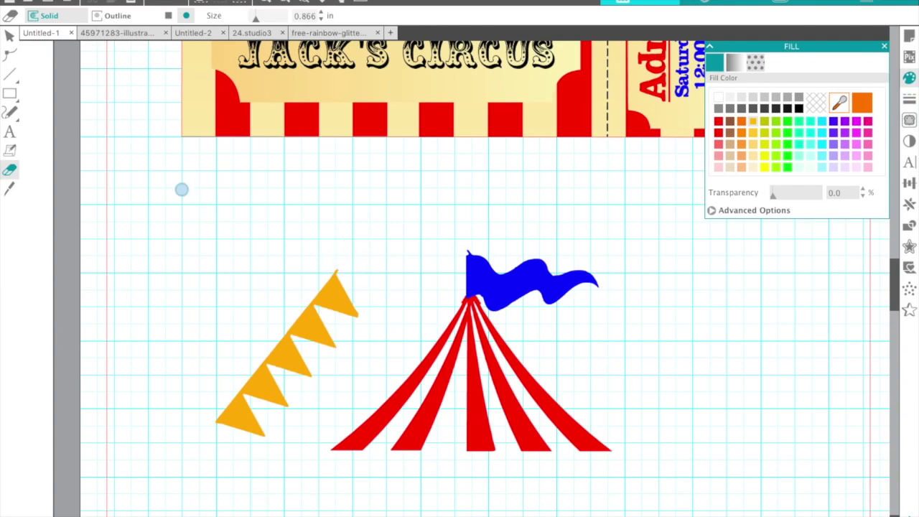
left_click(8, 39)
- Place the bunting on the tent's left side, send it behind the stripes, and rotate it clockwise
left_click_drag(345, 306, 443, 288)
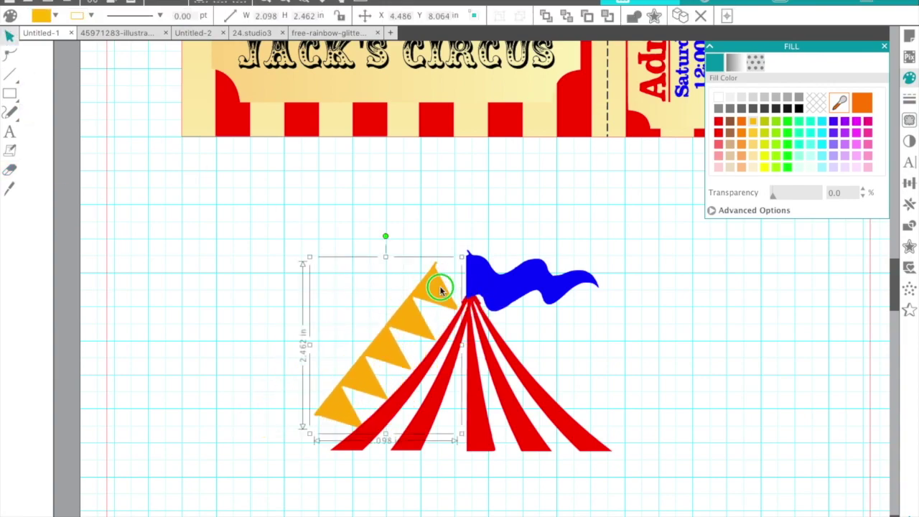
right_click(443, 288)
left_click(482, 512)
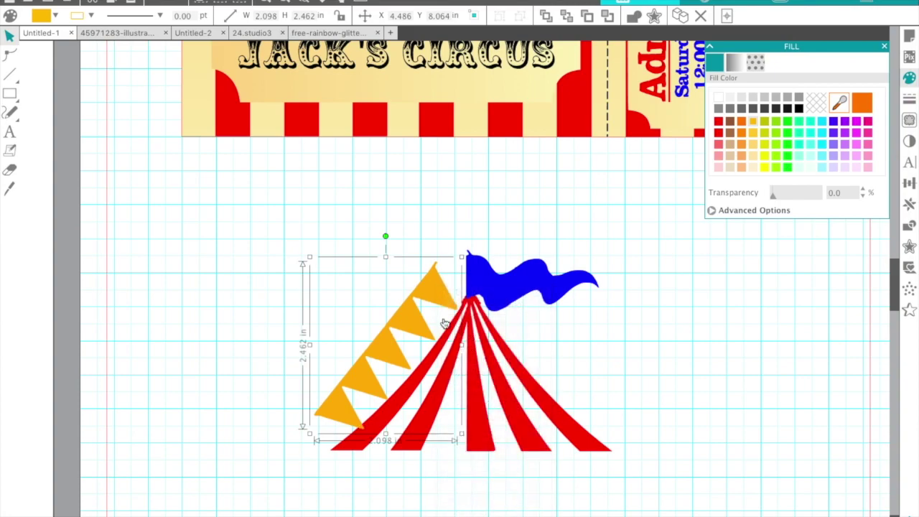
left_click(383, 242)
left_click(404, 304)
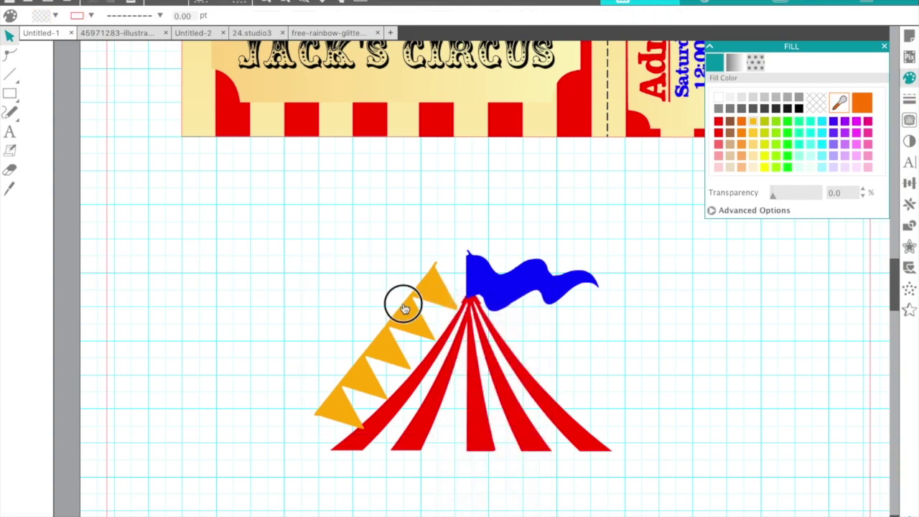
left_click_drag(385, 237, 434, 247)
- Send the blue flag behind the tent pieces
left_click(497, 289)
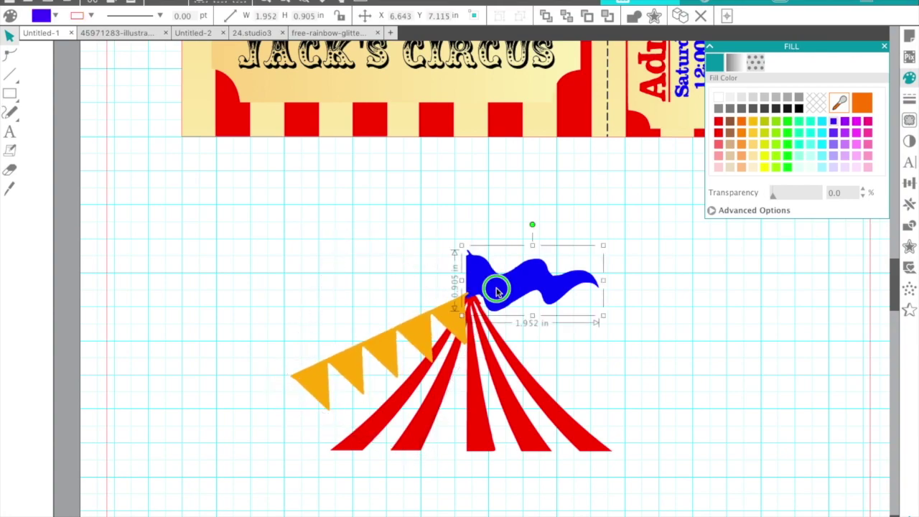
right_click(501, 290)
left_click(538, 513)
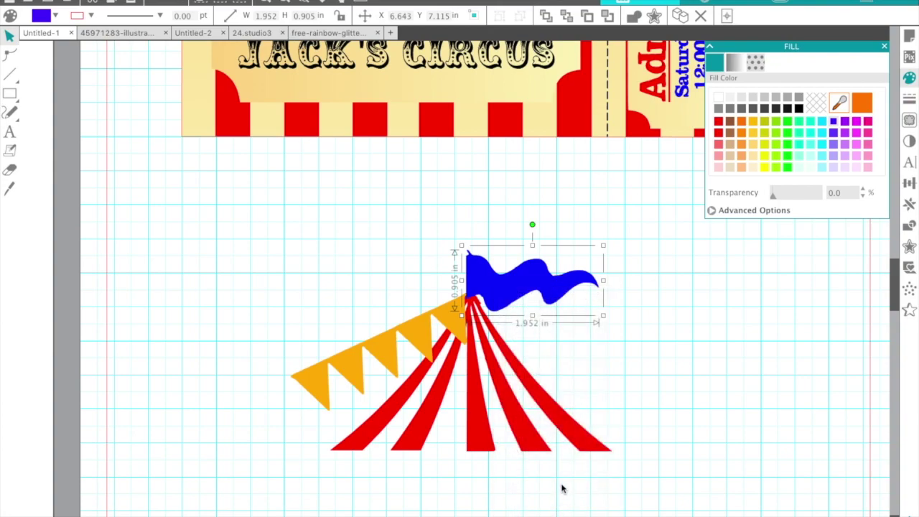
left_click(706, 377)
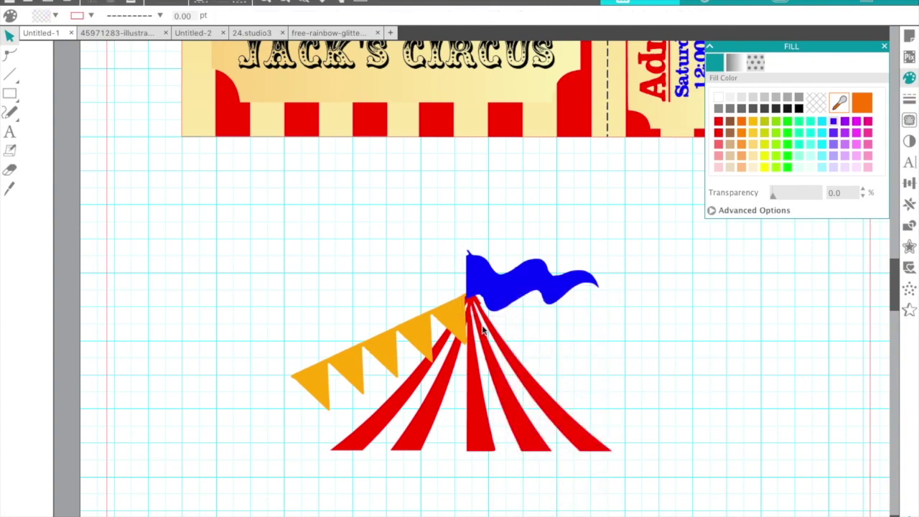
- Duplicate the orange bunting, flip the copy horizontally, and move it to the tent's right side
left_click(409, 331)
right_click(408, 330)
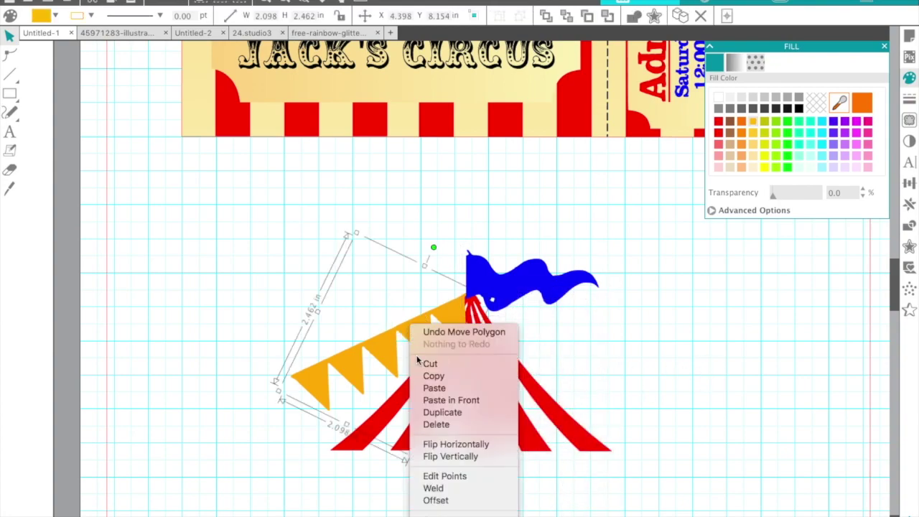
left_click(443, 412)
left_click_drag(447, 325, 605, 326)
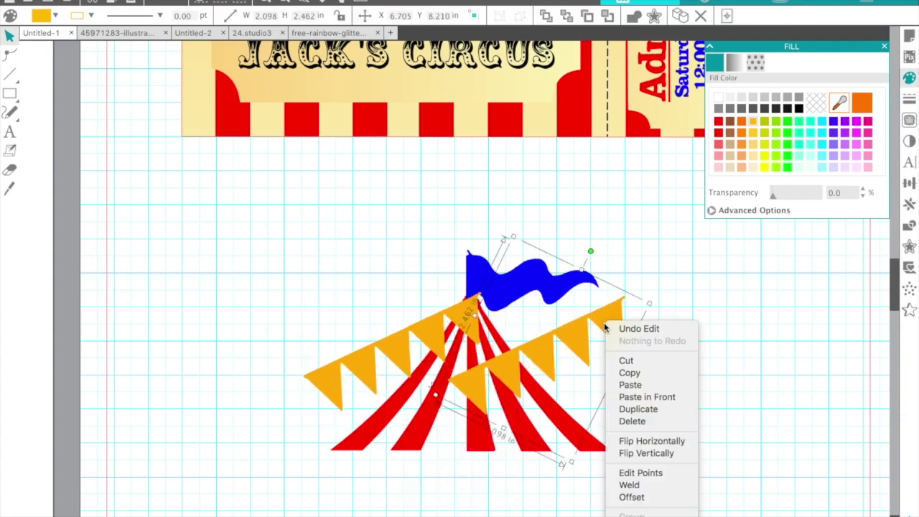
left_click(648, 440)
left_click_drag(575, 385, 611, 376)
left_click(393, 320)
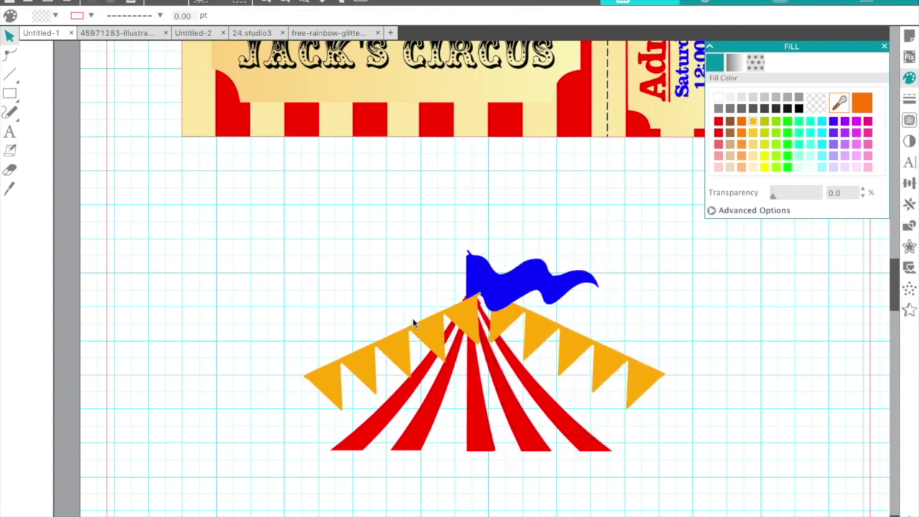
- Rotate and reposition both bunting strings to angle down from the flagpole
left_click_drag(472, 317, 455, 314)
left_click(529, 312)
left_click_drag(515, 318, 505, 322)
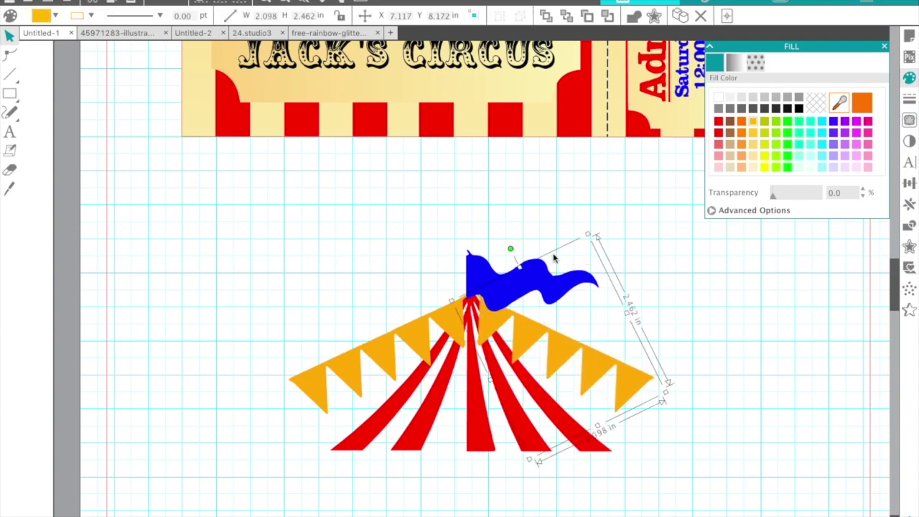
left_click_drag(511, 249, 511, 249)
mouse_move(566, 364)
left_mouse_down()
mouse_move(565, 345)
mouse_move(553, 343)
mouse_move(565, 348)
left_mouse_up()
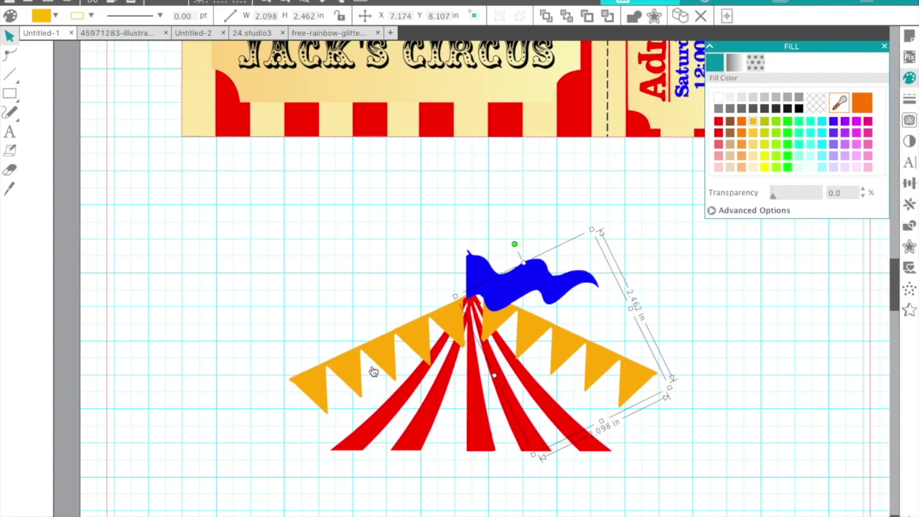
left_click(315, 291)
left_click(336, 365)
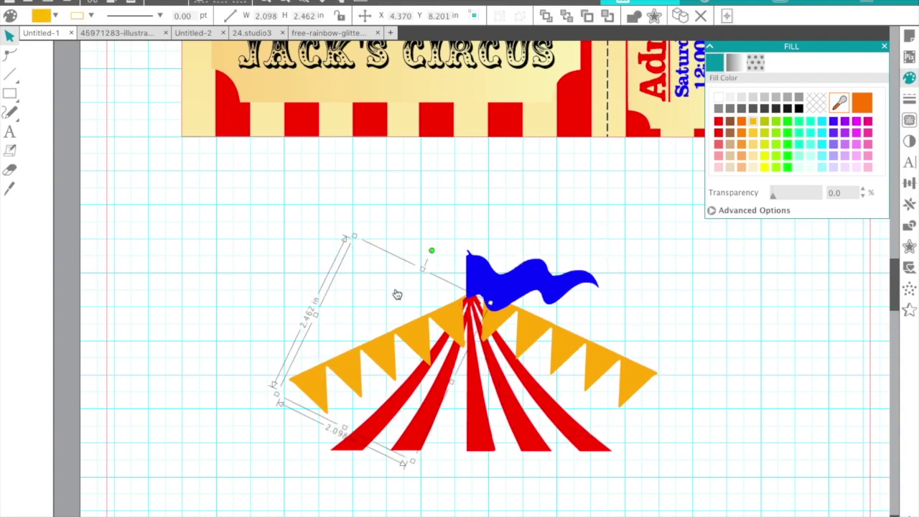
mouse_move(433, 252)
left_mouse_down()
mouse_move(402, 258)
mouse_move(436, 263)
left_mouse_up()
mouse_move(417, 338)
left_mouse_down()
mouse_move(421, 329)
mouse_move(425, 335)
left_mouse_up()
- Nudge the blue flag slightly left and fine-tune the right bunting's position
right_click(496, 288)
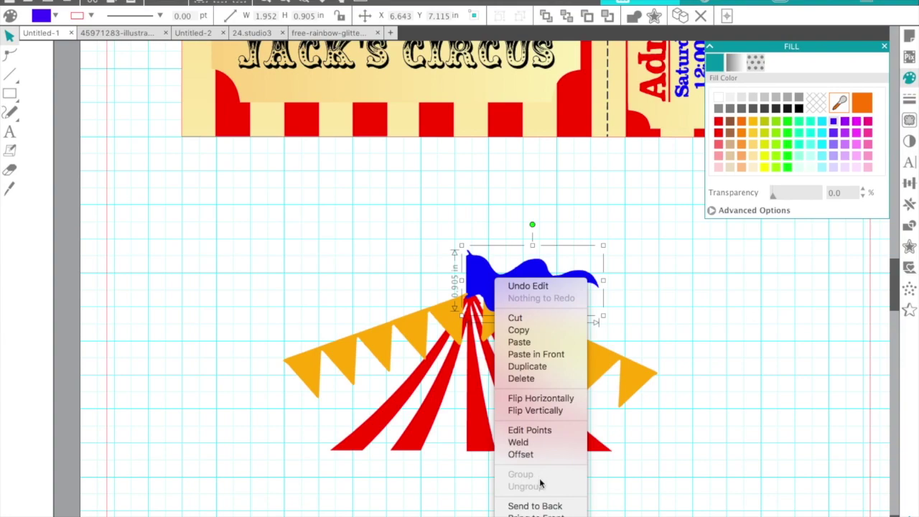
key("Escape")
left_click_drag(508, 280, 505, 280)
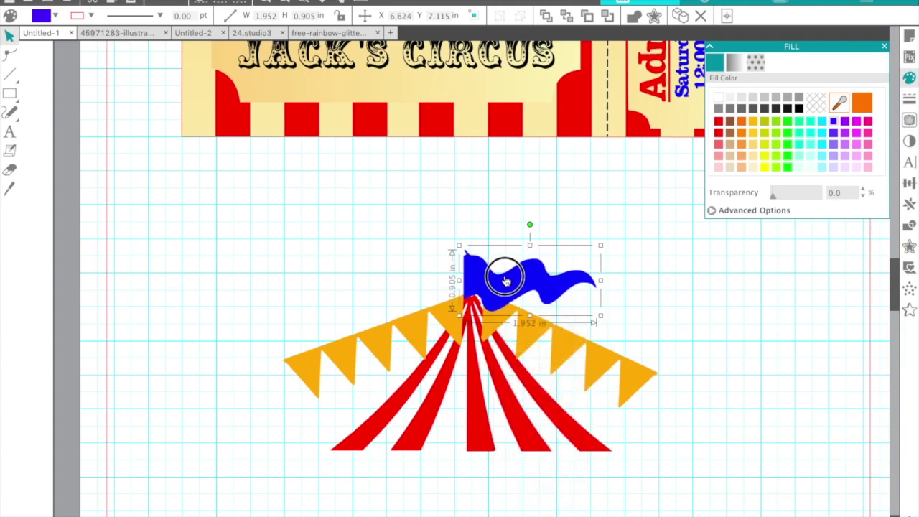
left_click(701, 324)
mouse_move(650, 374)
left_mouse_down()
mouse_move(653, 361)
mouse_move(659, 368)
left_mouse_up()
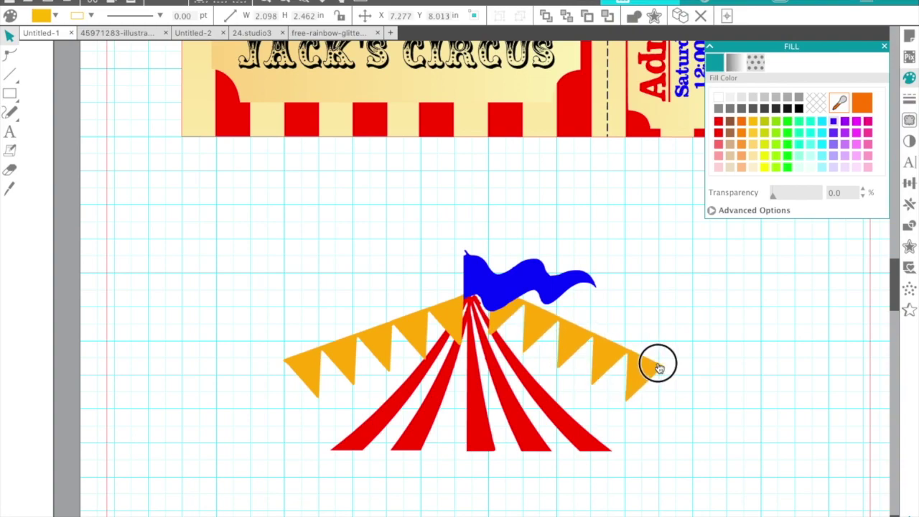
left_click(716, 324)
left_click_drag(556, 328, 553, 337)
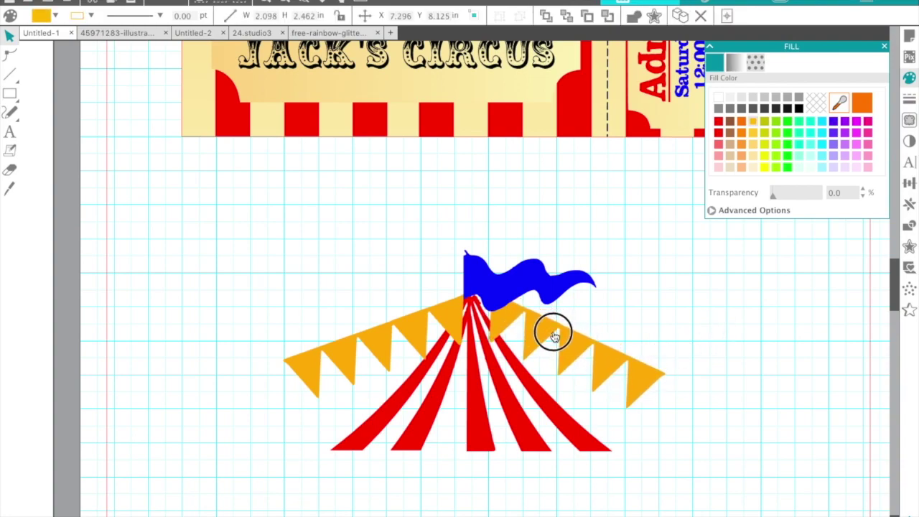
left_click(654, 327)
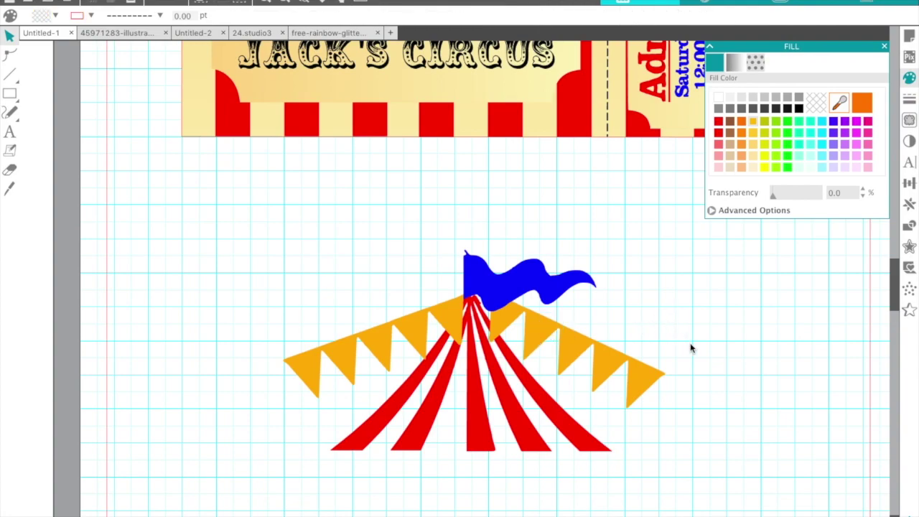
left_click(642, 383)
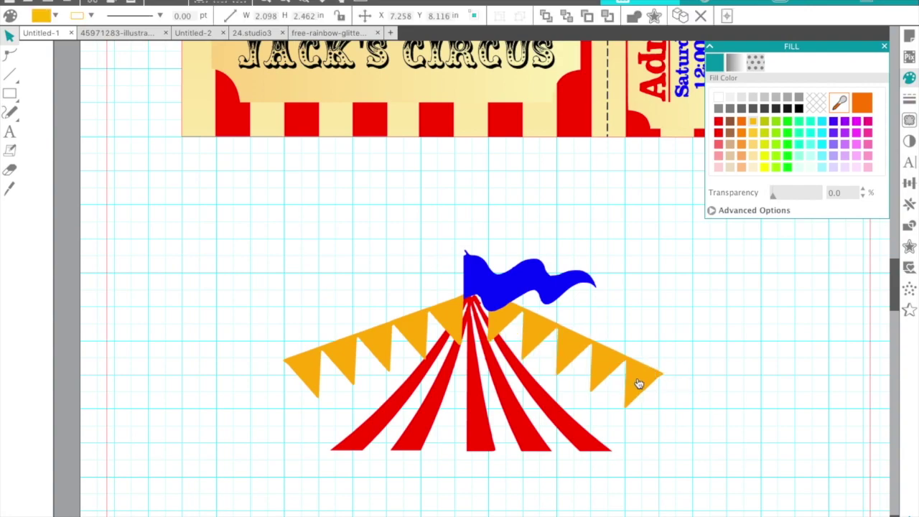
left_click(777, 375)
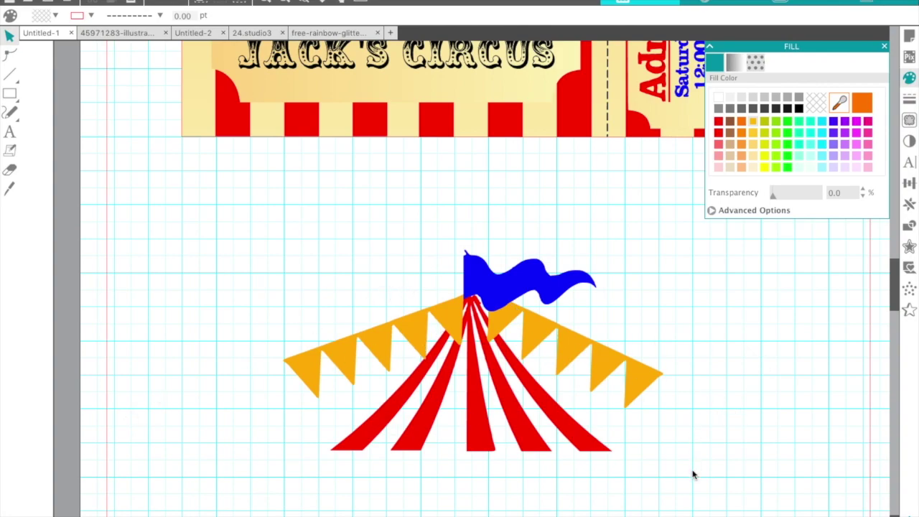
- Marquee-select all the circus tent pieces and group them
left_click_drag(681, 485, 273, 248)
right_click(447, 346)
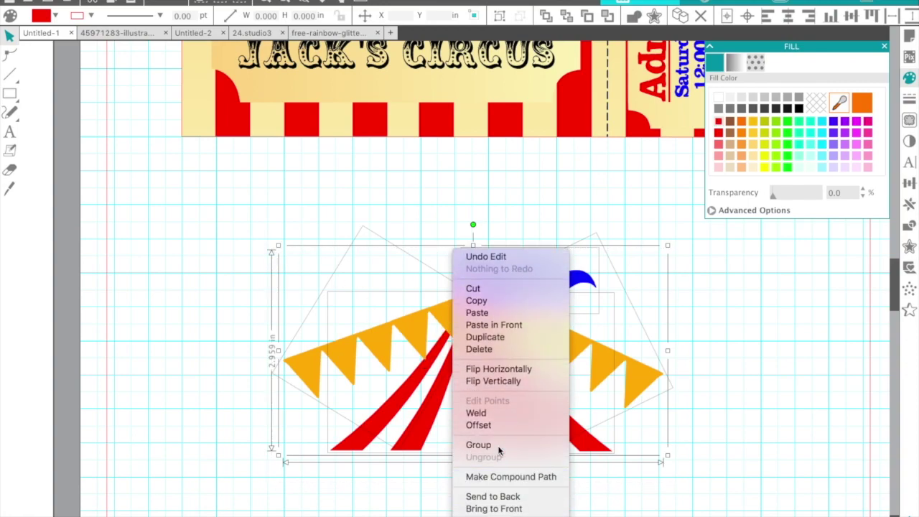
left_click(498, 444)
- Move the cream front panel off the striped ticket to below it
scroll(650, 418, "up", 5)
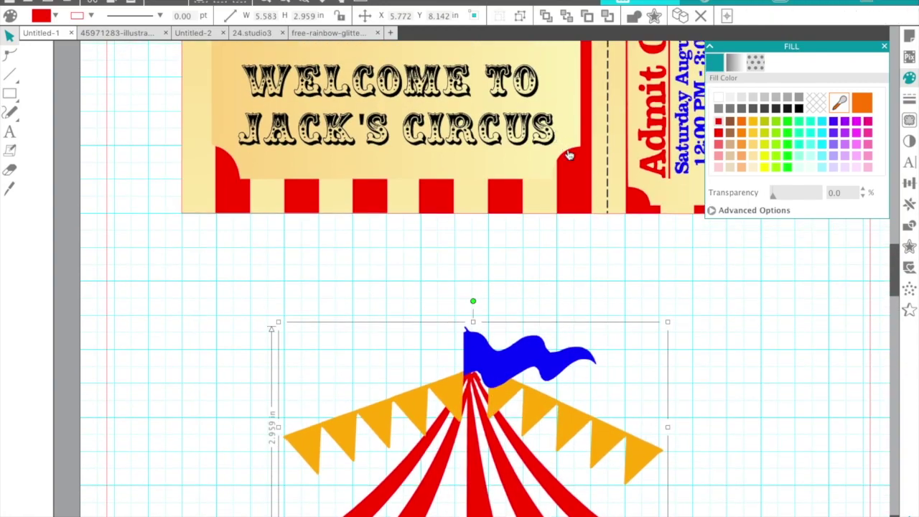
scroll(131, 152, "up", 7)
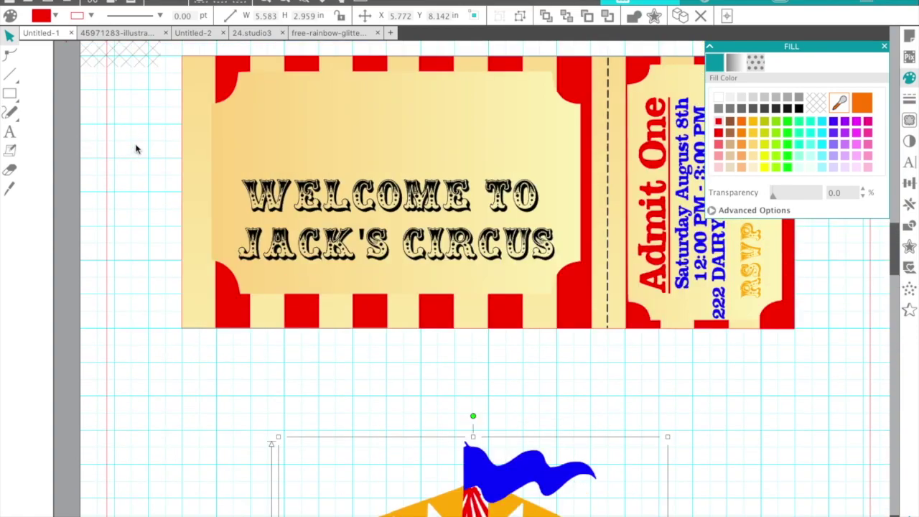
left_click(225, 106)
left_click(321, 127)
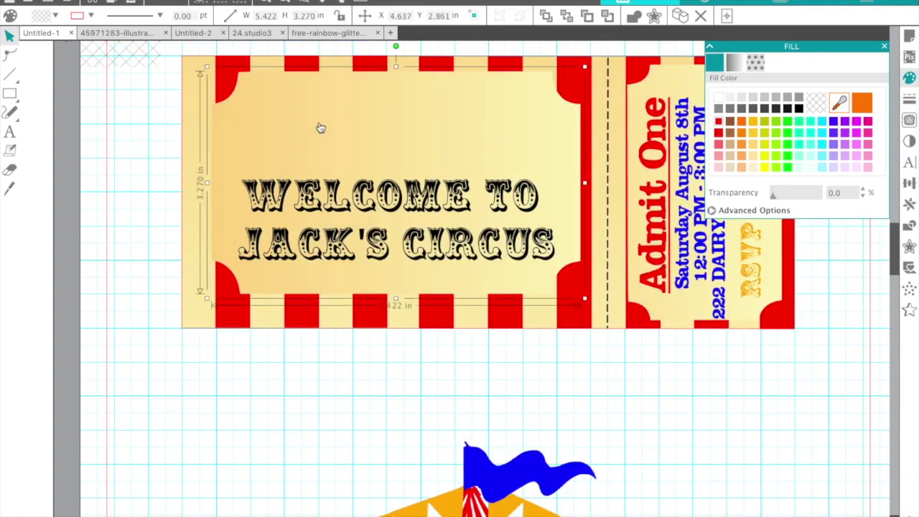
left_click_drag(344, 148, 324, 390)
scroll(324, 390, "down", 12)
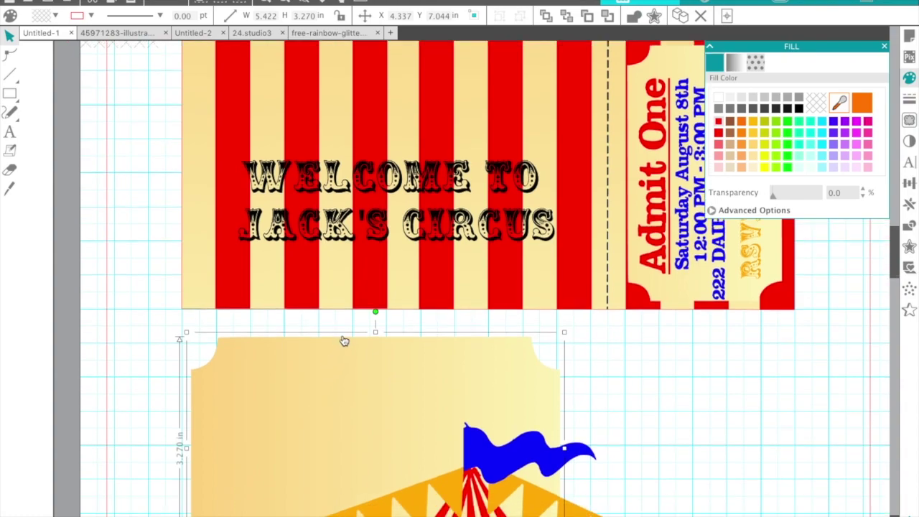
scroll(460, 287, "down", 3)
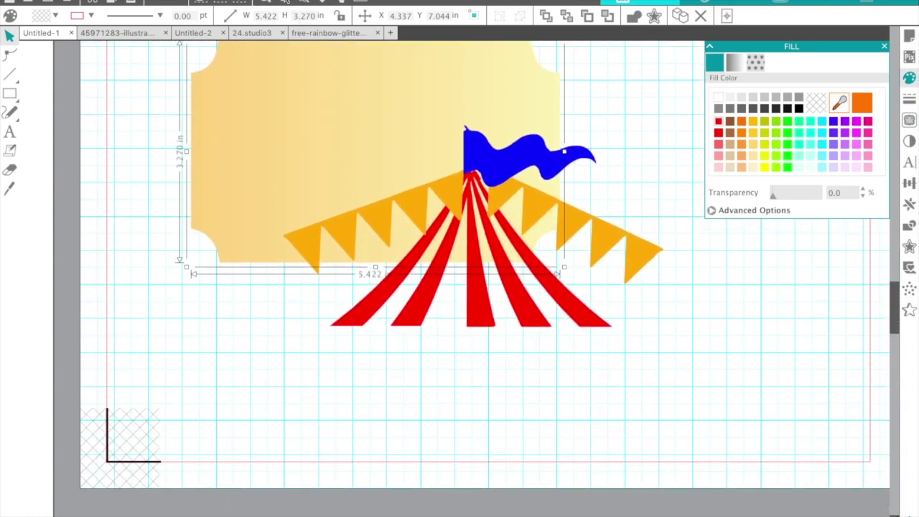
- Move the WELCOME TO JACK'S CIRCUS text out below the cream panel
left_click(285, 2)
scroll(439, 185, "up", 7)
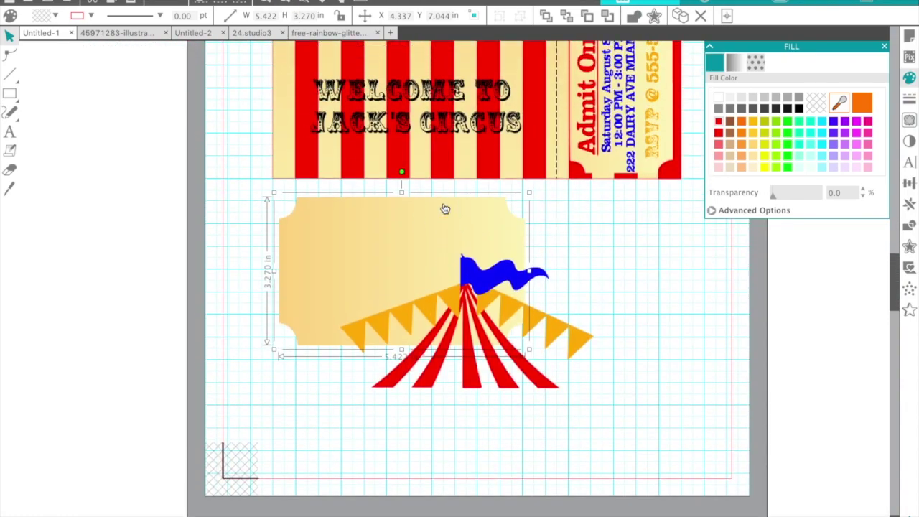
scroll(445, 208, "up", 1)
left_click(458, 167)
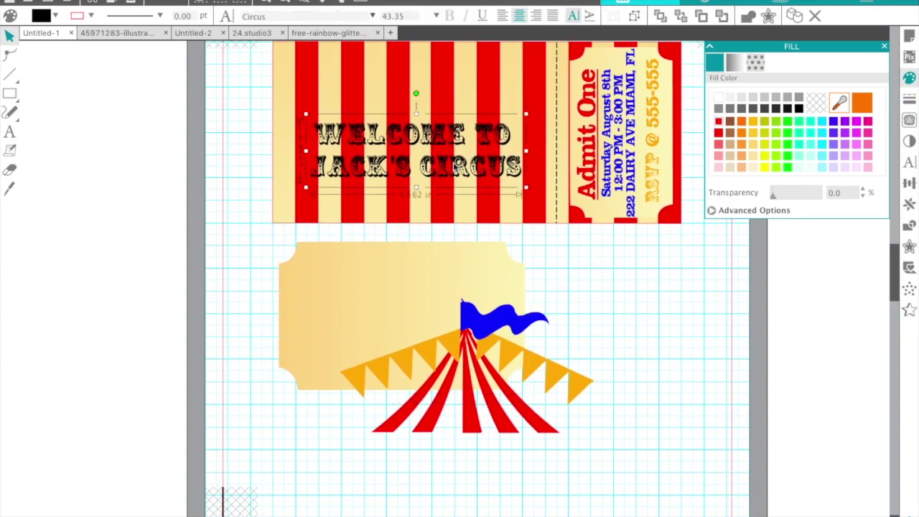
left_click_drag(457, 167, 594, 300)
left_click_drag(496, 316, 334, 515)
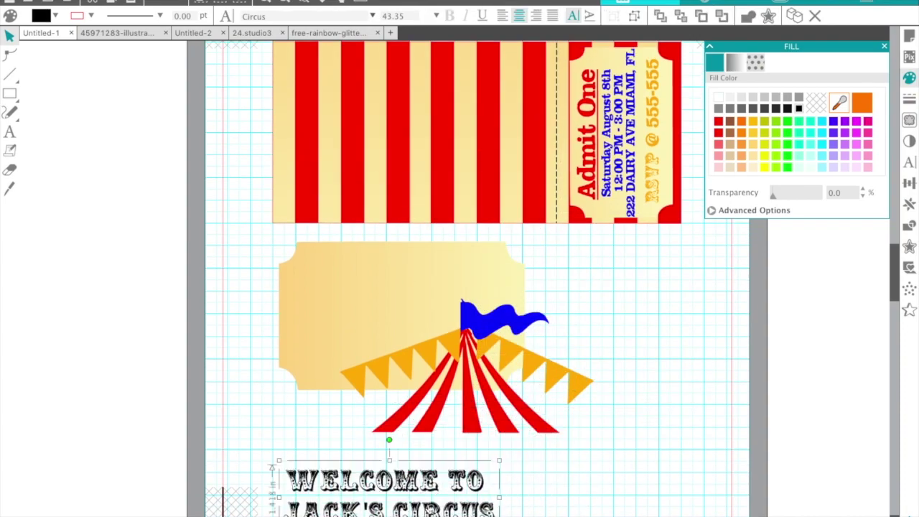
- Place the tent graphic on the cream panel, shrink it, and set it near the top
left_click_drag(472, 421, 405, 345)
left_click_drag(532, 373, 506, 356)
left_click_drag(395, 313, 403, 314)
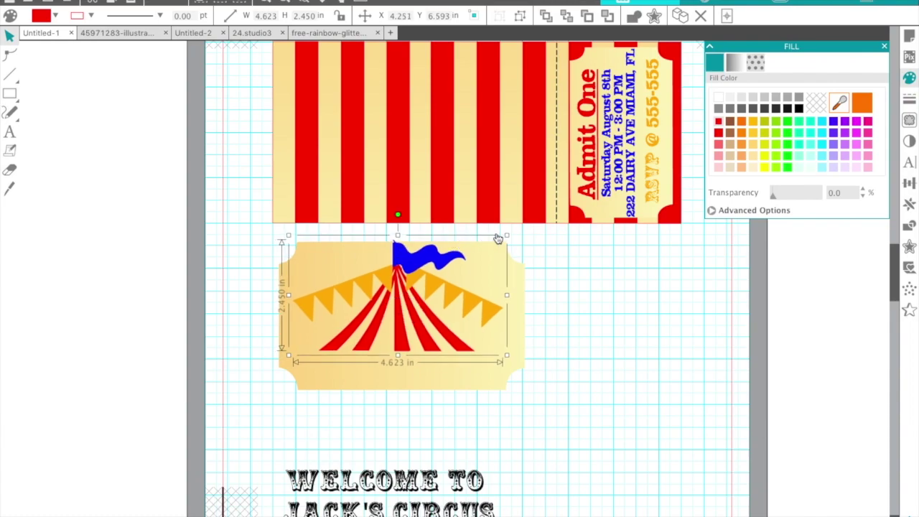
mouse_move(507, 236)
left_mouse_down()
mouse_move(482, 257)
mouse_move(491, 239)
left_mouse_up()
mouse_move(406, 323)
left_mouse_down()
mouse_move(421, 324)
mouse_move(414, 320)
left_mouse_up()
- Bring the welcome text onto the cream panel and shrink it to fit
left_click(594, 434)
left_click(434, 503)
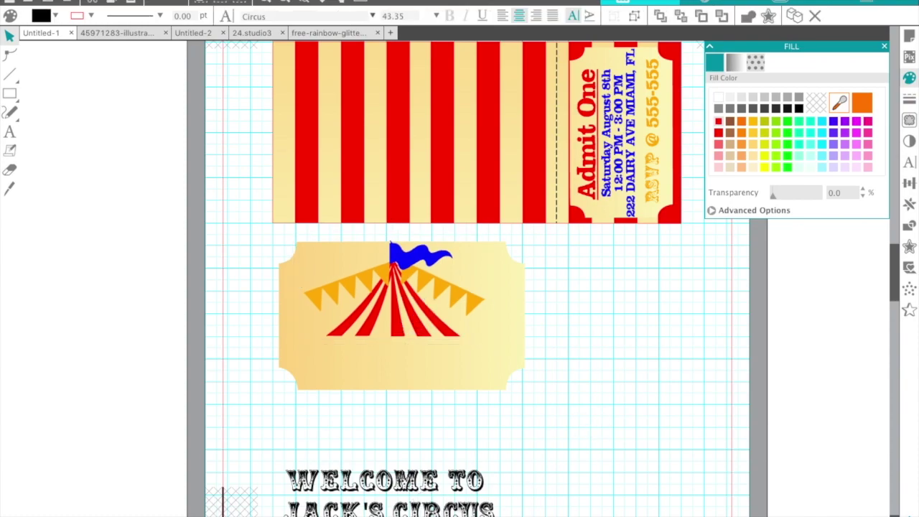
left_click_drag(454, 500, 464, 376)
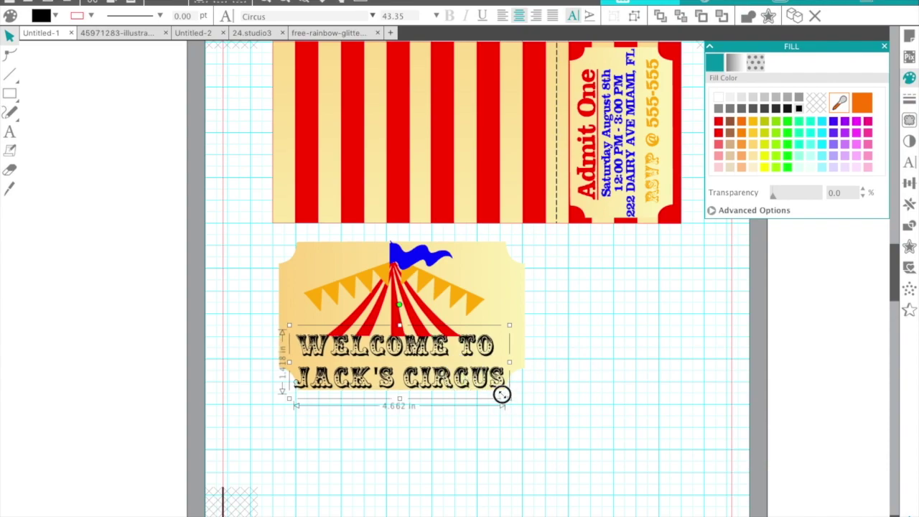
left_click_drag(501, 395, 496, 390)
- Fine-tune the panel, welcome text and tent positions, then select all front-panel pieces
left_click_drag(436, 352, 440, 349)
left_click(496, 351)
left_click_drag(495, 350, 492, 346)
left_click(522, 382)
scroll(349, 297, "up", 3)
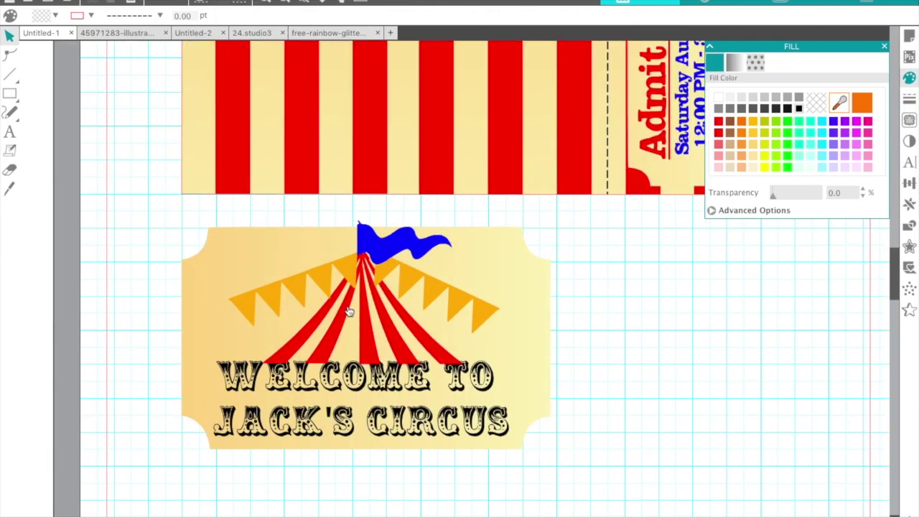
left_click_drag(377, 361, 379, 367)
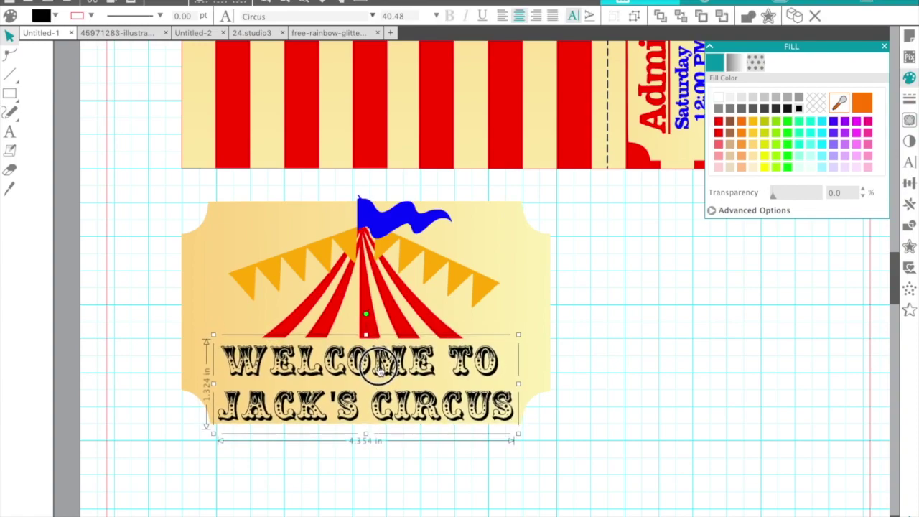
left_click(445, 312)
left_click_drag(424, 304, 421, 313)
left_click(608, 365)
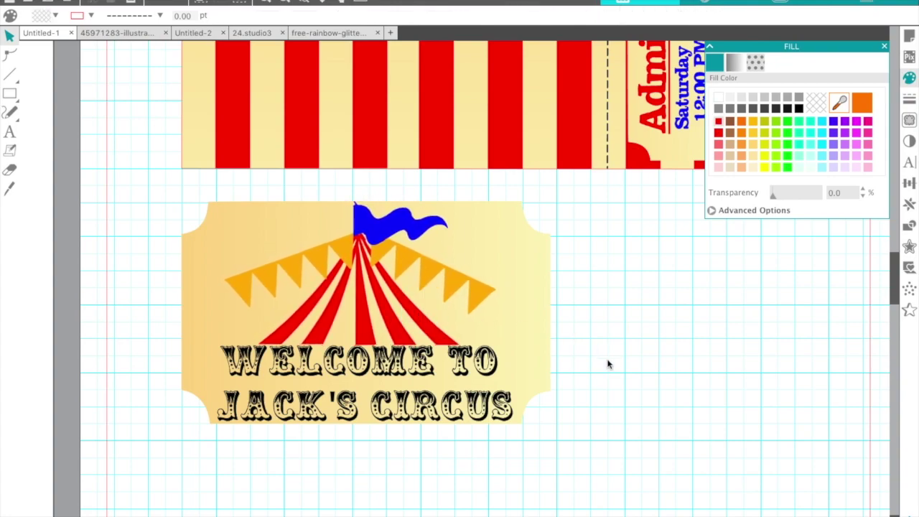
left_click_drag(611, 443, 161, 199)
- Group the tent, text and panel into one circus sign
right_click(456, 343)
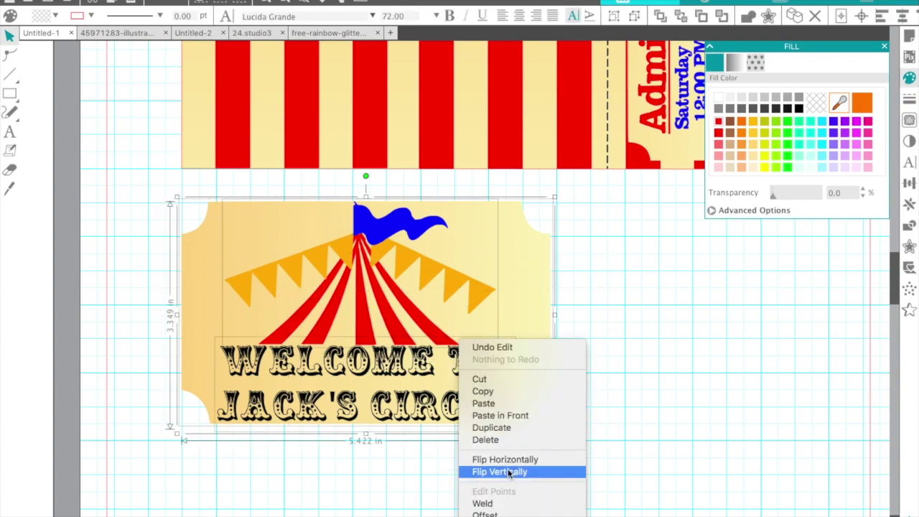
left_click(512, 421)
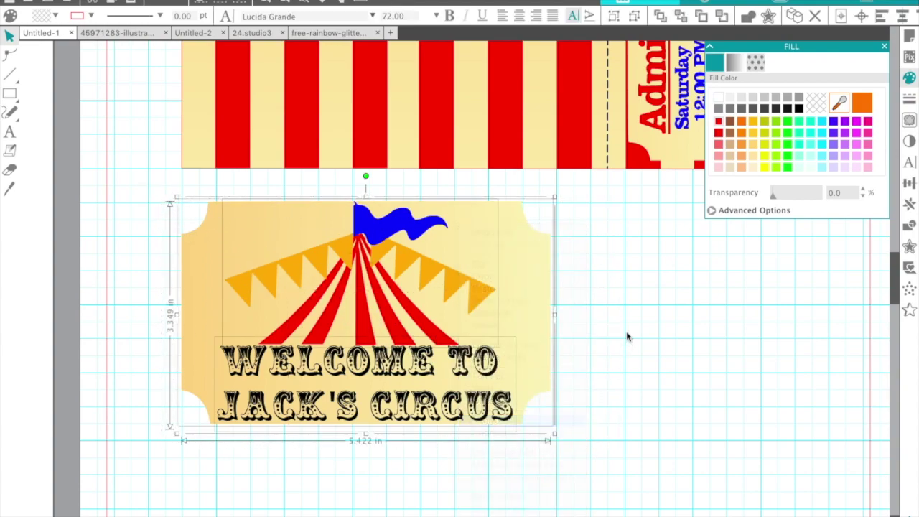
left_click(642, 271)
left_click(538, 254)
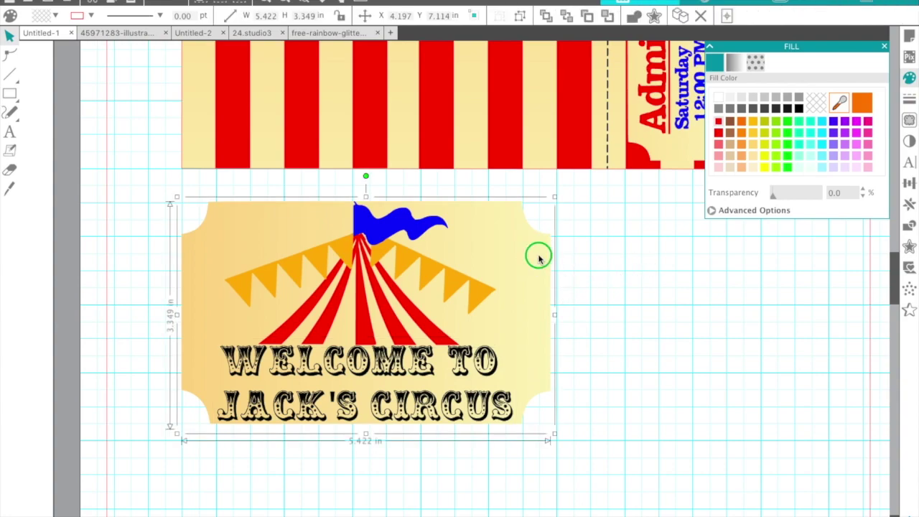
- Add a 0.100 in offset outline around the circus sign
right_click(538, 254)
left_click(567, 418)
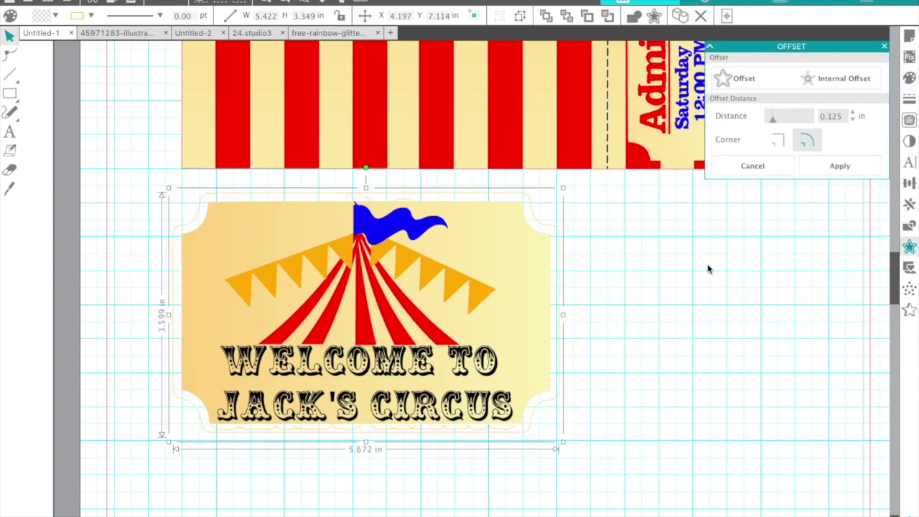
left_click(854, 121)
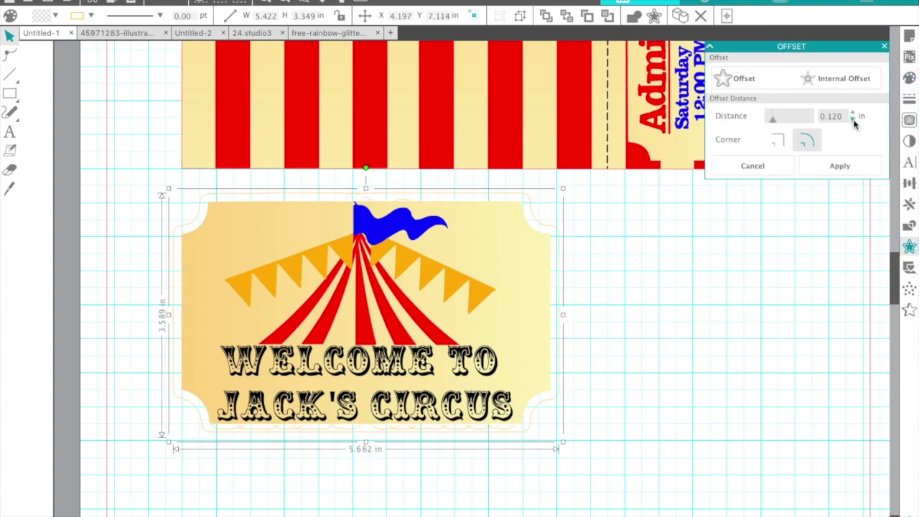
left_click(854, 121)
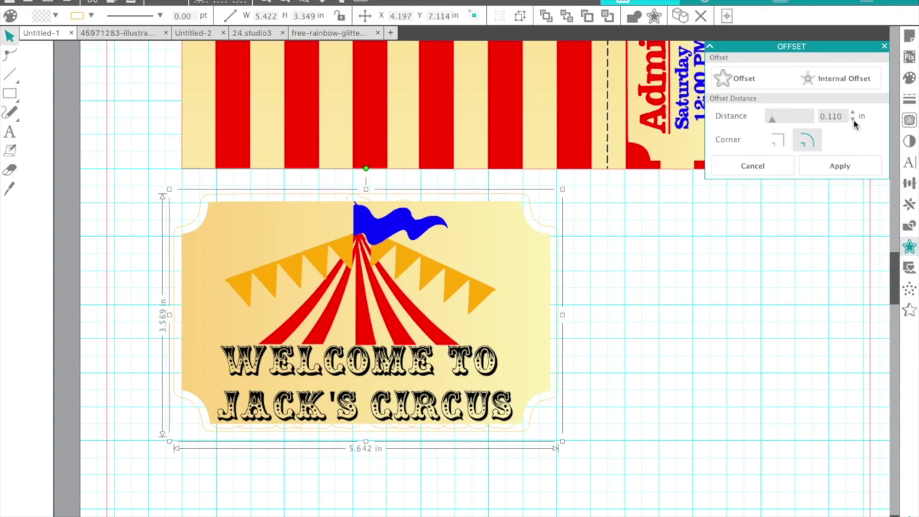
left_click(854, 120)
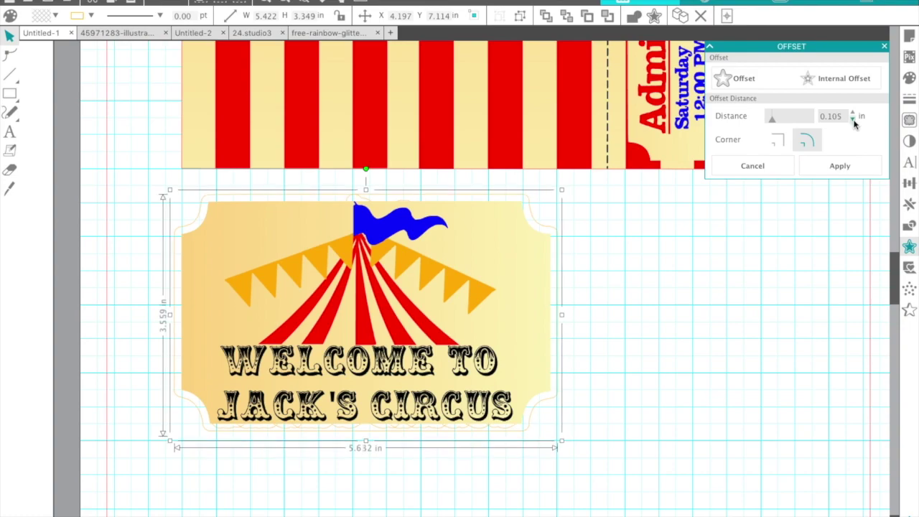
left_click(839, 166)
left_click(796, 258)
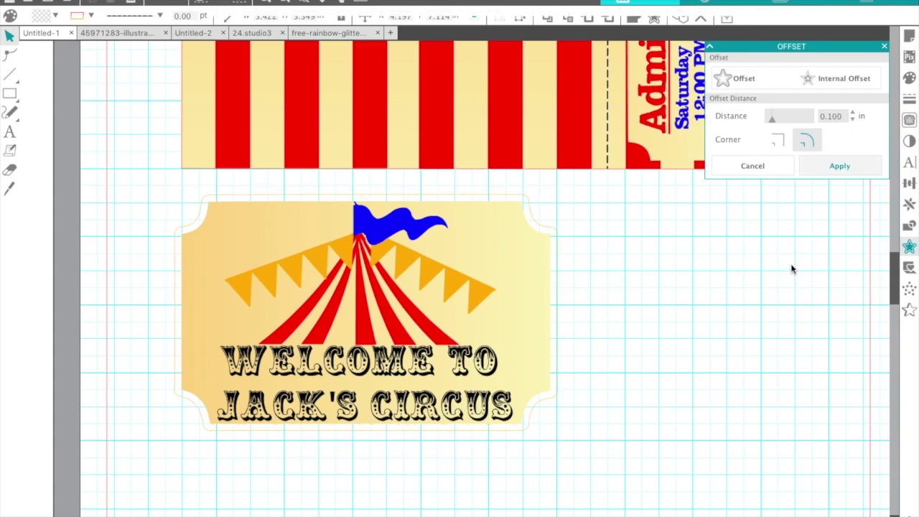
- Fill the sign's offset outline black
left_click(533, 223)
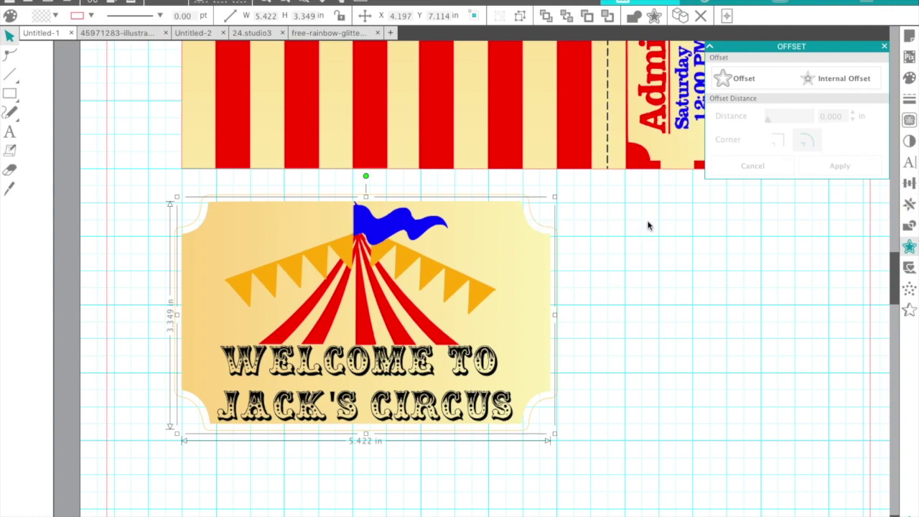
left_click(647, 223)
left_click(550, 231)
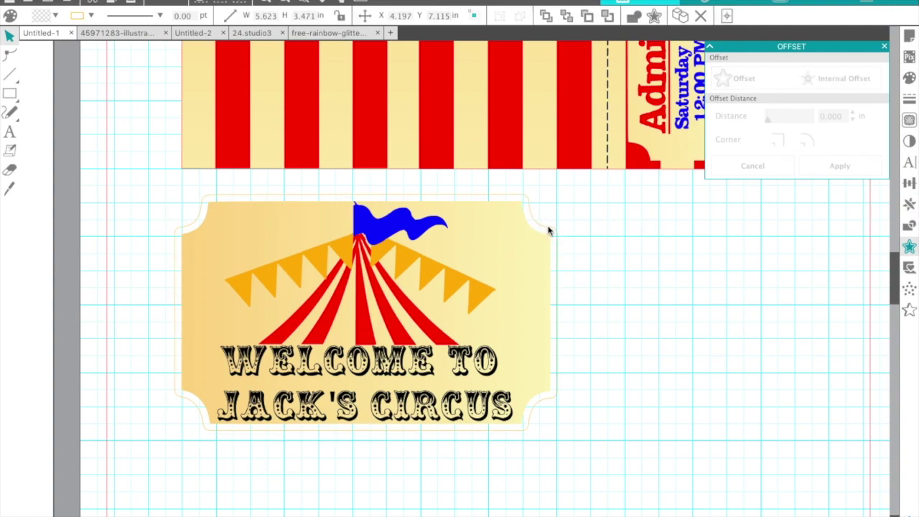
left_click(911, 81)
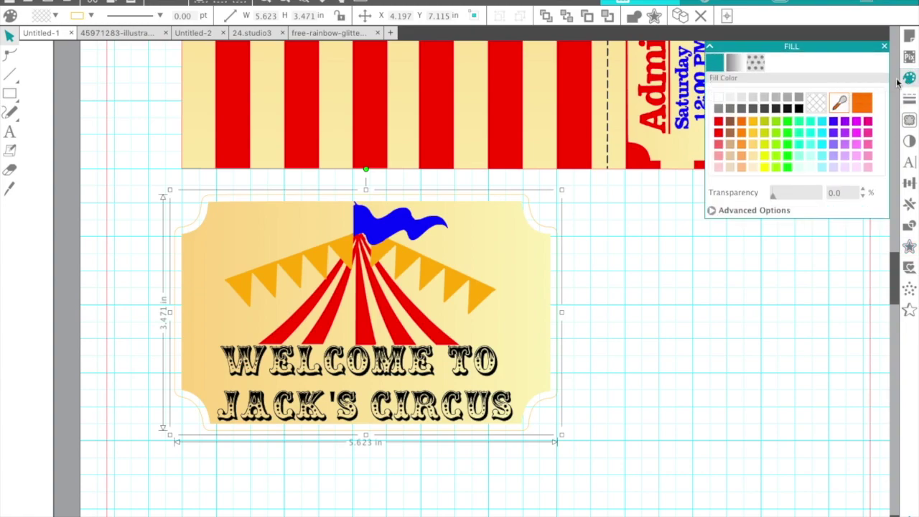
left_click(799, 109)
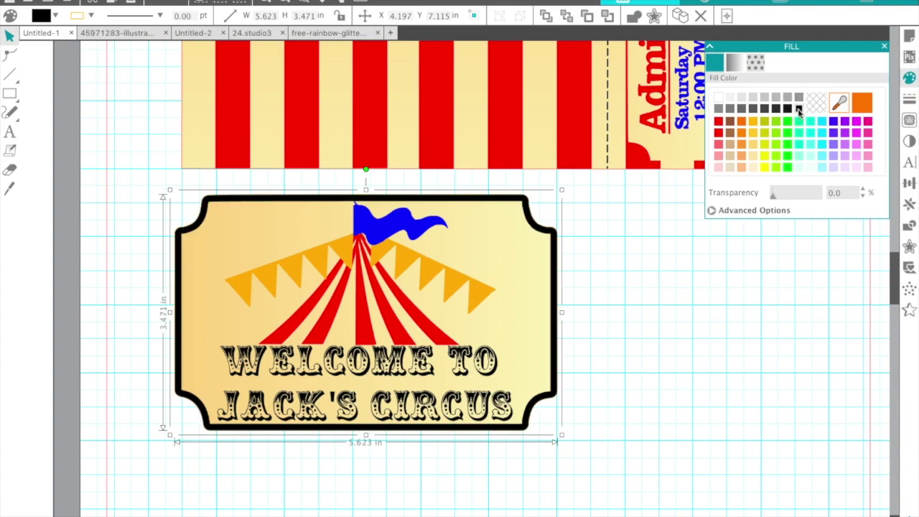
left_click(566, 313)
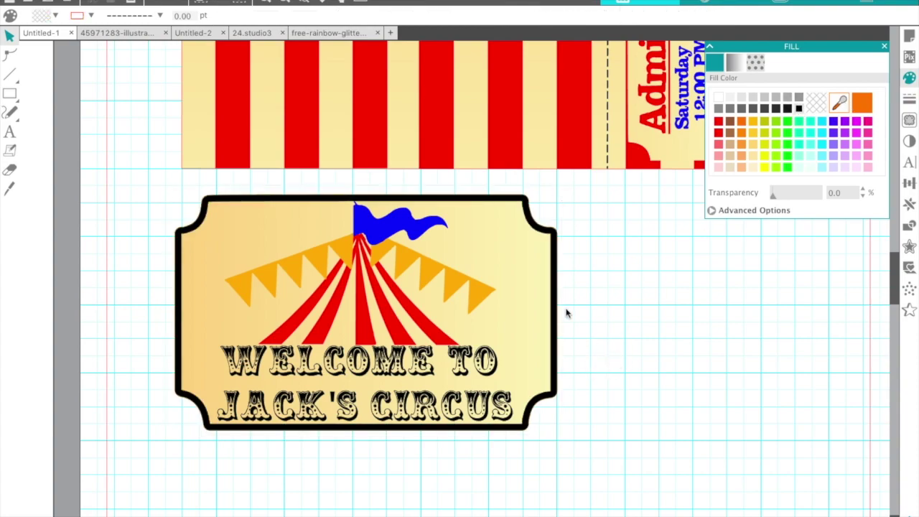
- Zoom out and set the bordered sign onto the left striped section of the ticket
left_click(282, 3)
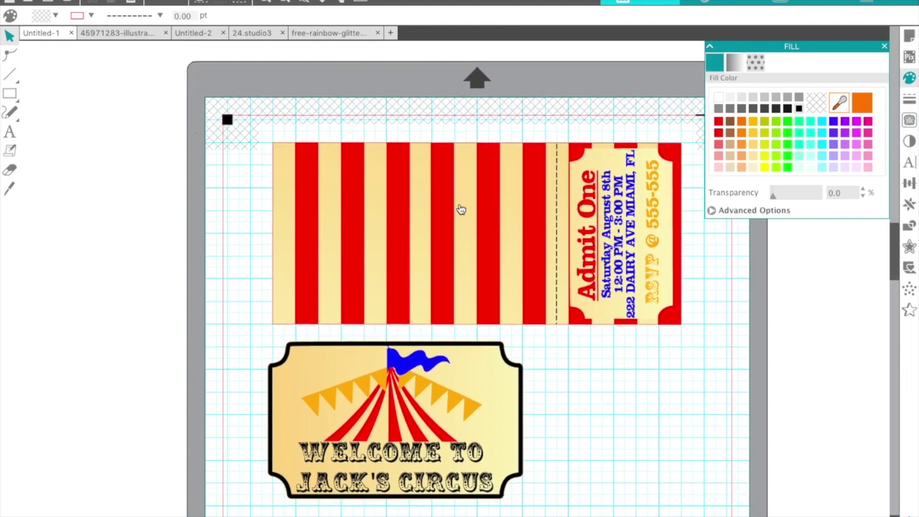
left_click(352, 437)
right_click(442, 372)
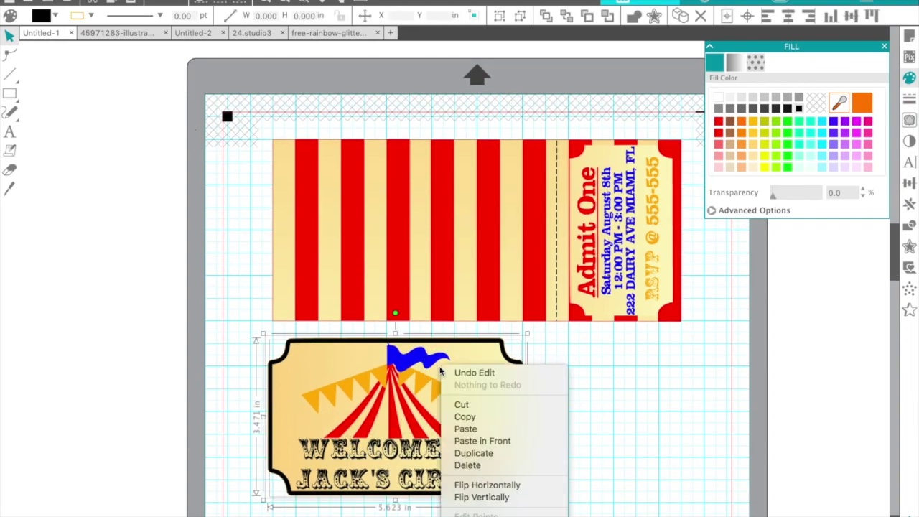
left_click(626, 458)
left_click_drag(454, 434, 479, 247)
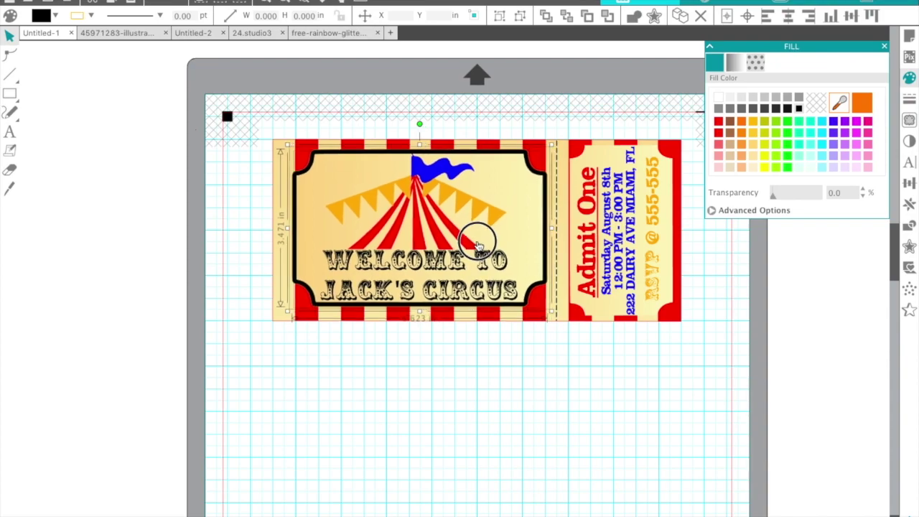
left_click(750, 326)
- Move the Admit One stub onto empty canvas and rotate it horizontal
left_click_drag(673, 308, 491, 492)
left_click_drag(388, 431, 464, 378)
right_click(488, 411)
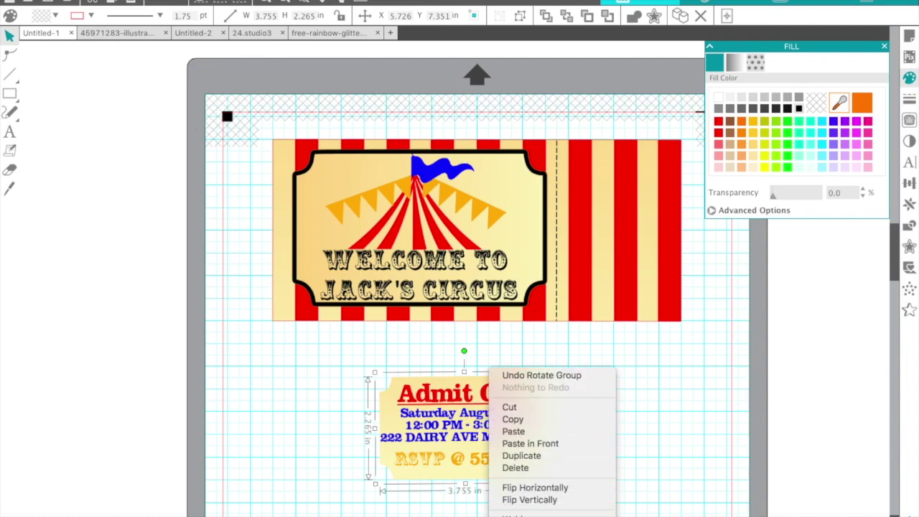
- Add an offset outline around the Admit One stub
left_click(533, 424)
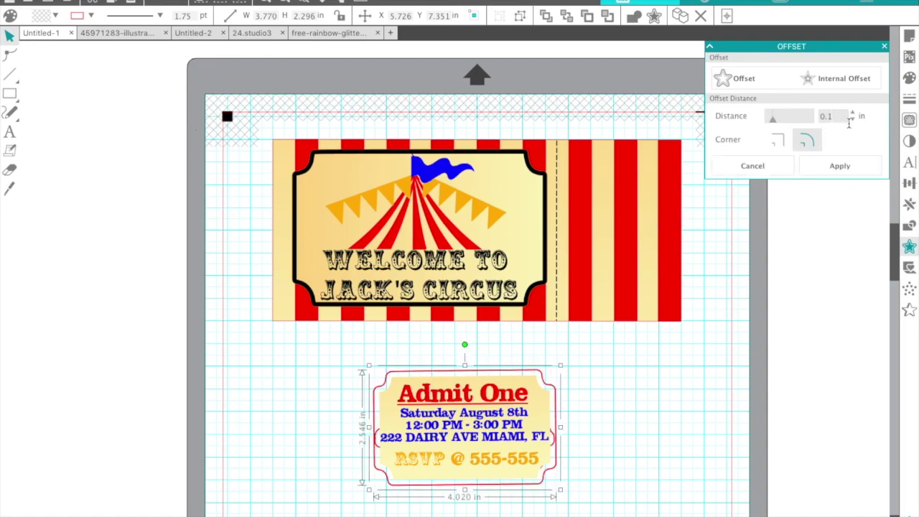
left_click(850, 165)
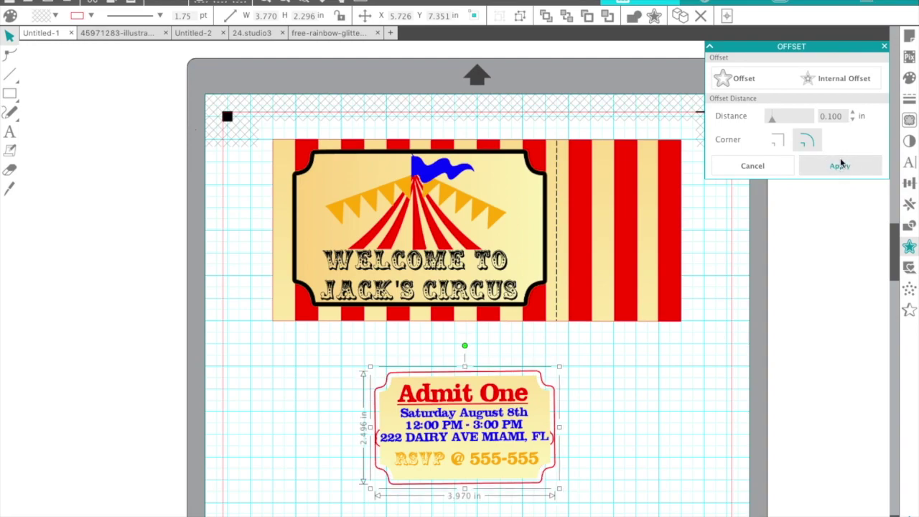
left_click(839, 164)
left_click(560, 402)
left_click(552, 391)
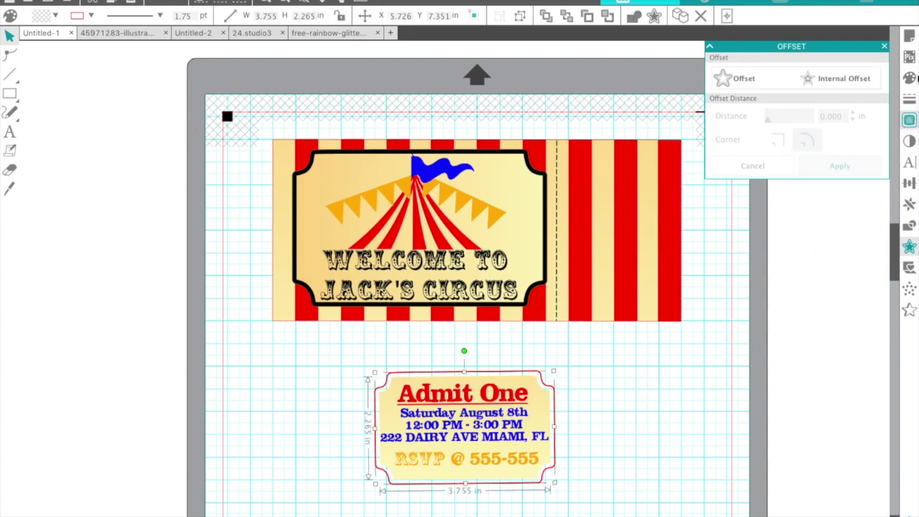
- Fill the stub's offset outline black, undoing an accidental black fill on the stub
left_click(915, 80)
left_click(799, 109)
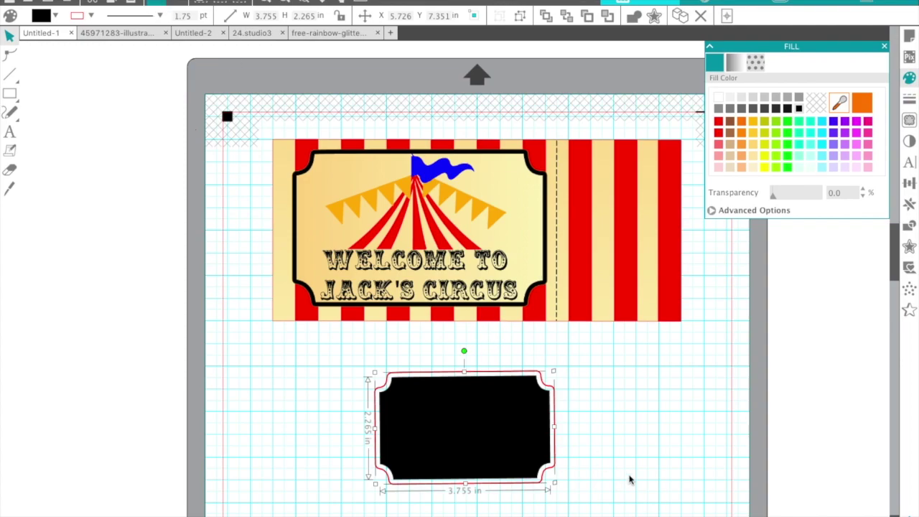
key("ctrl+z")
left_click(607, 460)
left_click(547, 388)
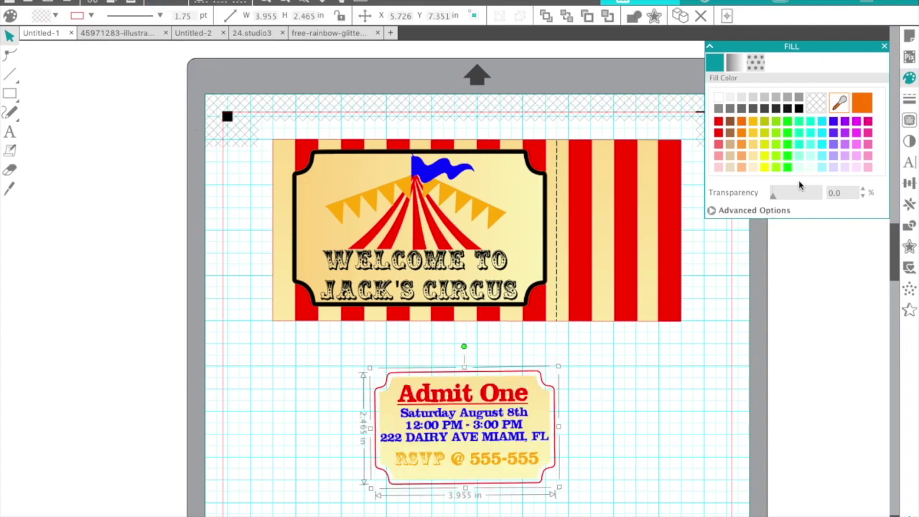
left_click(799, 110)
left_click(768, 424)
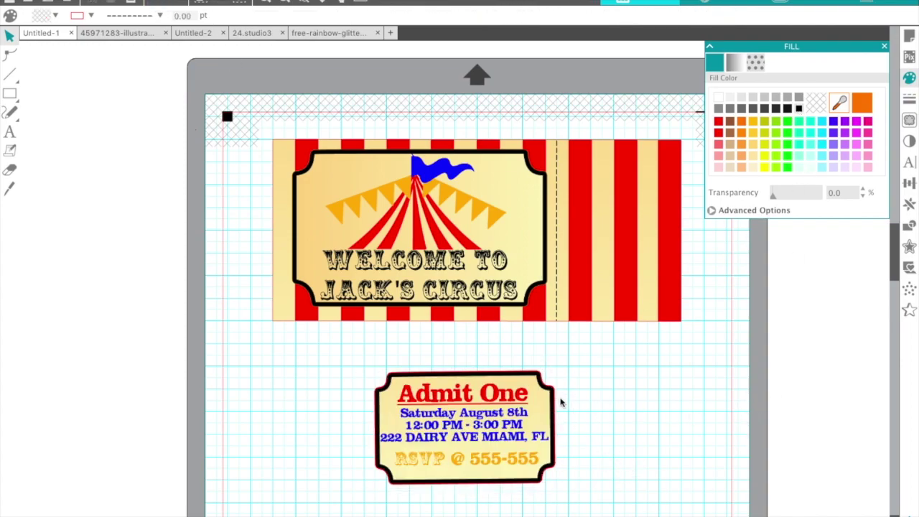
- Move the black backing out to the right and remove its red outline
left_click(909, 99)
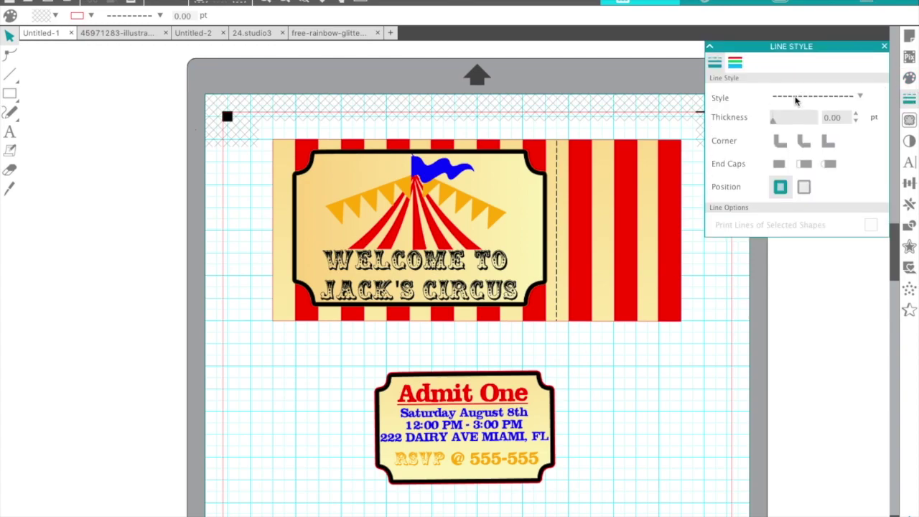
left_click(736, 63)
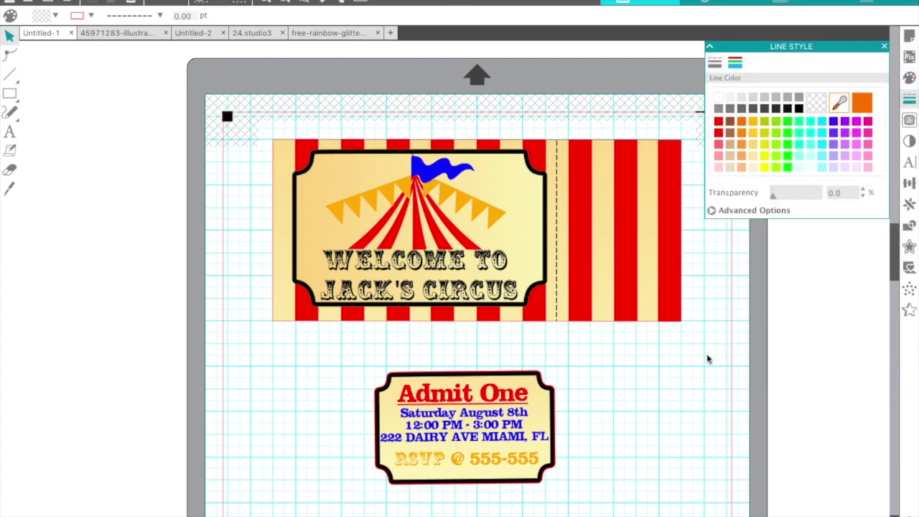
left_click(556, 411)
left_click_drag(555, 420, 696, 396)
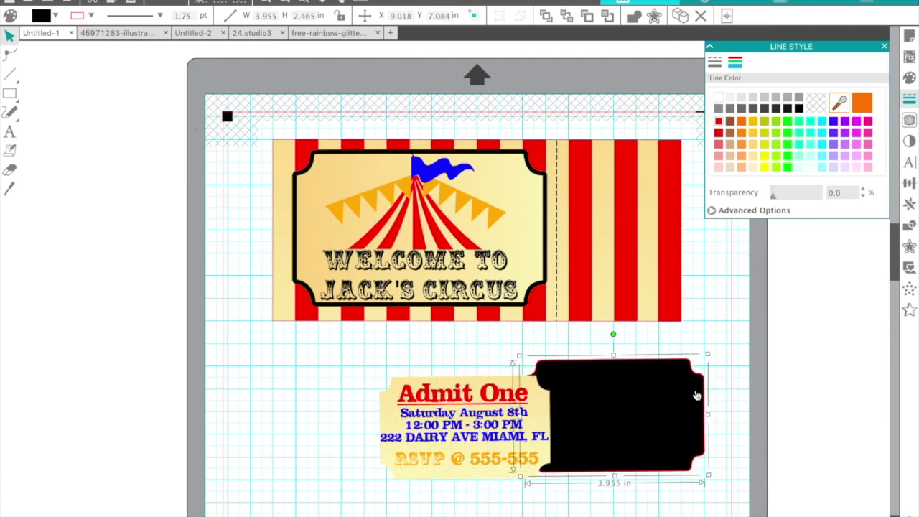
left_click(815, 104)
- Place the Admit One text on its black backing and group them
left_click_drag(503, 415, 635, 424)
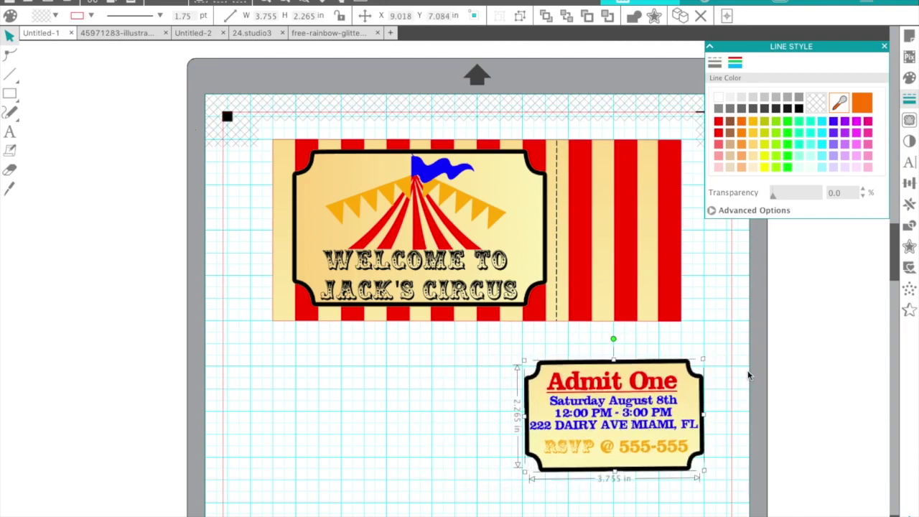
left_click(636, 381, "shift")
right_click(635, 388)
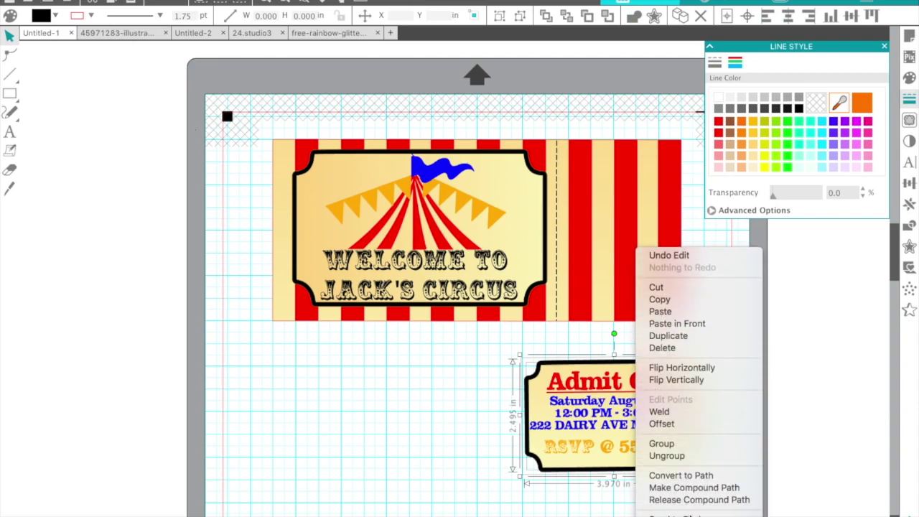
left_click(662, 443)
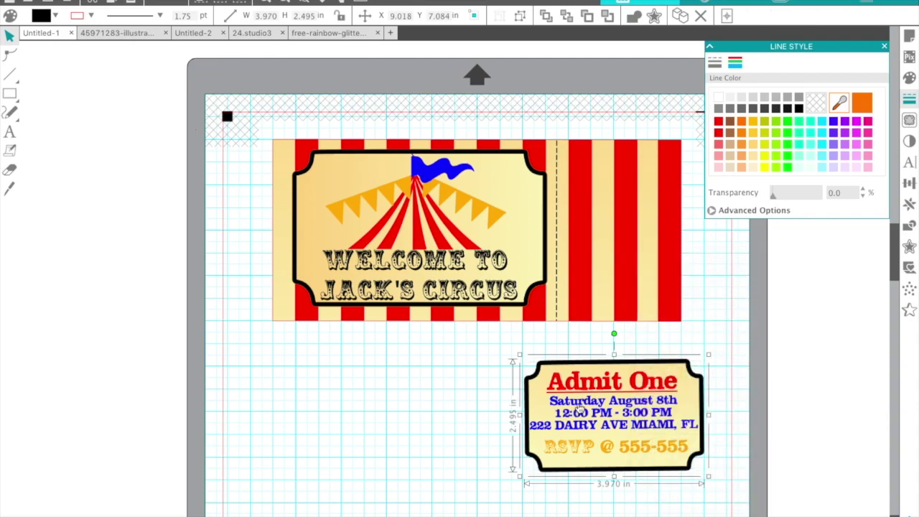
- Rotate the stub upright and set it on the ticket's striped right end
left_click_drag(614, 333, 534, 414)
left_click_drag(639, 425, 645, 253)
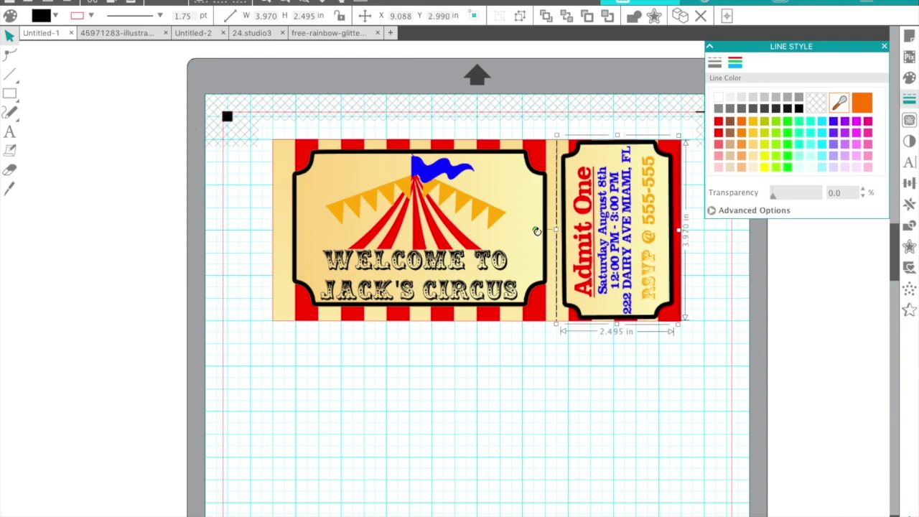
left_click_drag(645, 252, 645, 253)
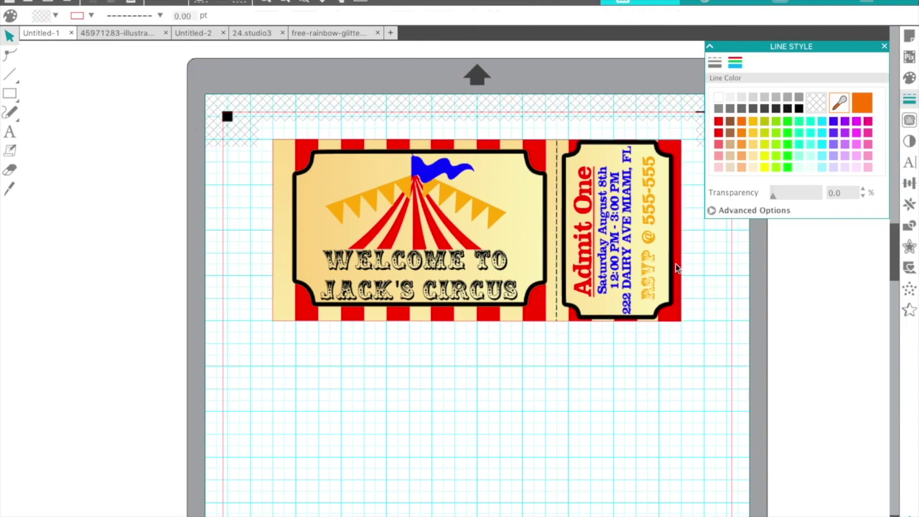
- Shrink the Admit One stub slightly and nudge it down and right
left_click_drag(669, 316, 667, 313)
left_click_drag(629, 219, 635, 227)
left_click(506, 435)
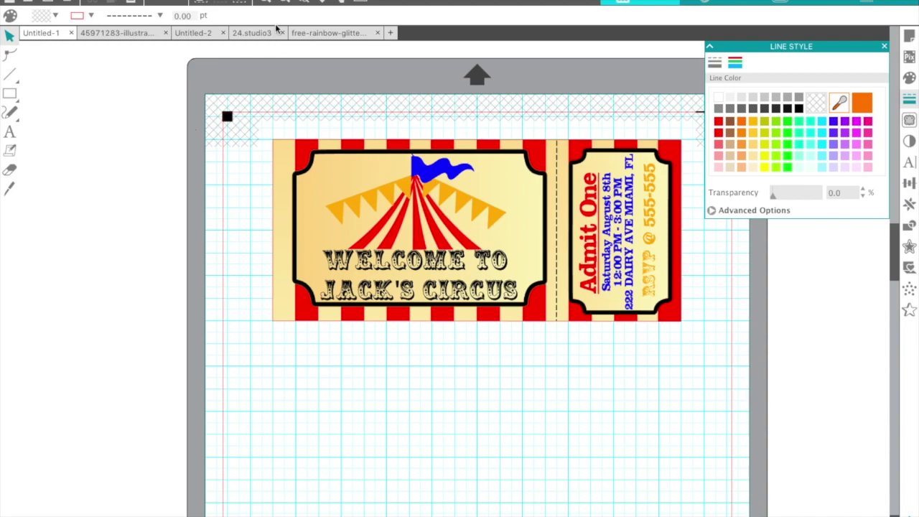
- Set the page size to Letter in Page Setup
left_click(286, 6)
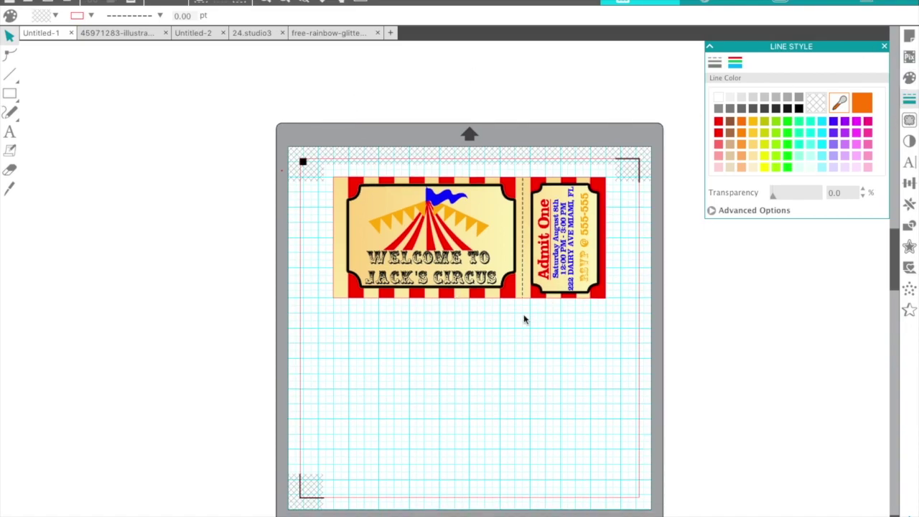
left_click(910, 37)
left_click(836, 96)
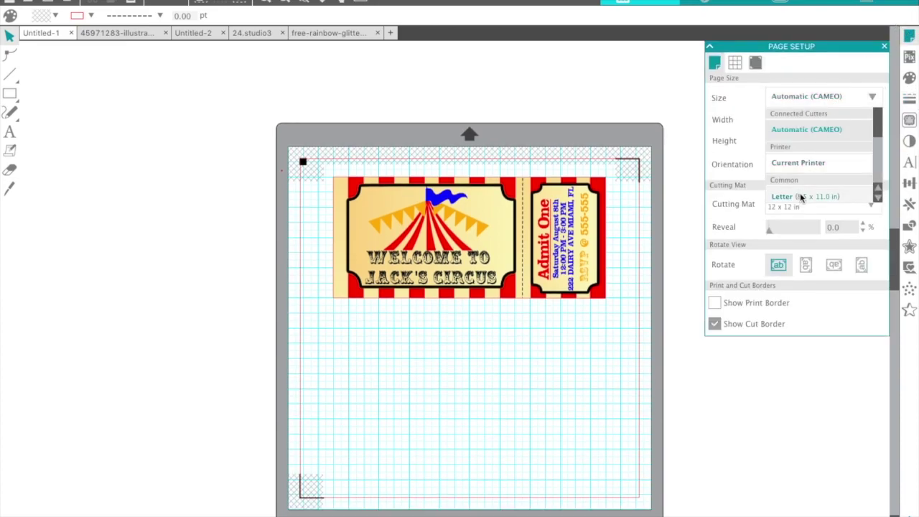
left_click(802, 197)
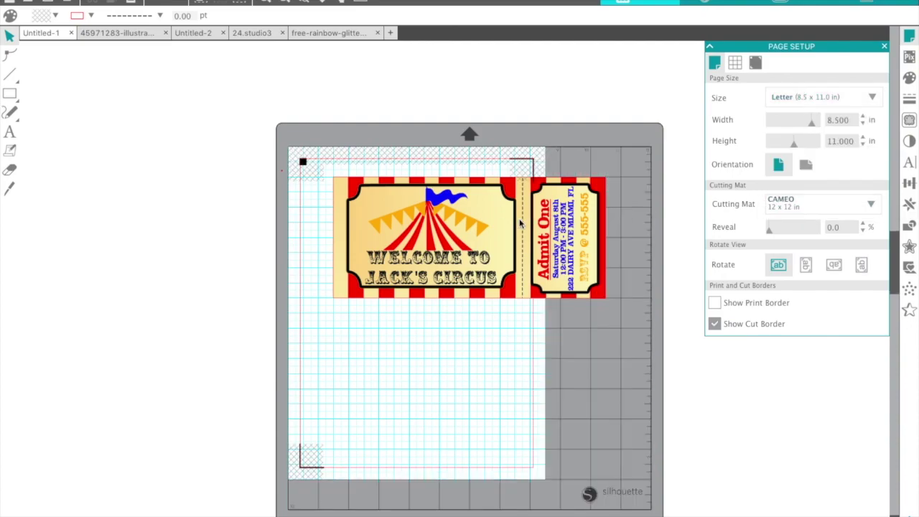
- Drag the Welcome to Jack's Circus artwork out below its black frame
left_click(263, 5)
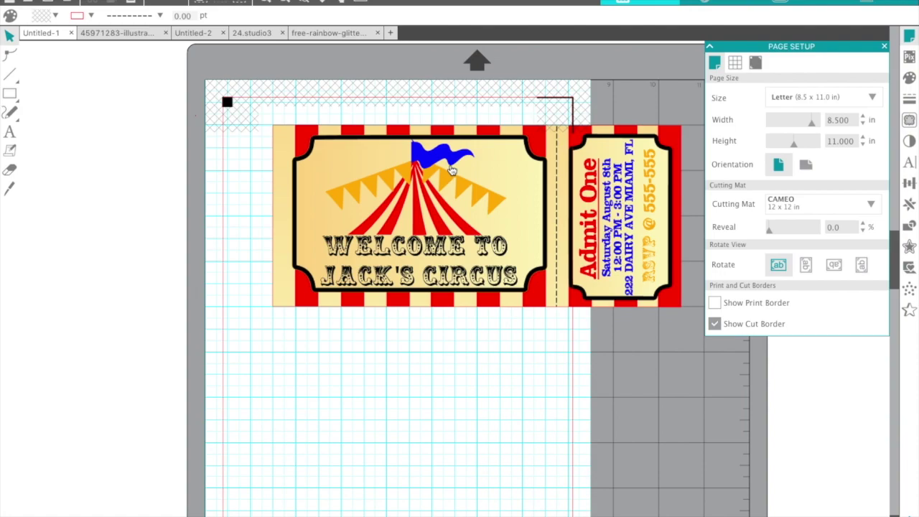
mouse_move(452, 169)
left_mouse_down()
mouse_move(422, 303)
mouse_move(436, 156)
mouse_move(461, 177)
left_mouse_up()
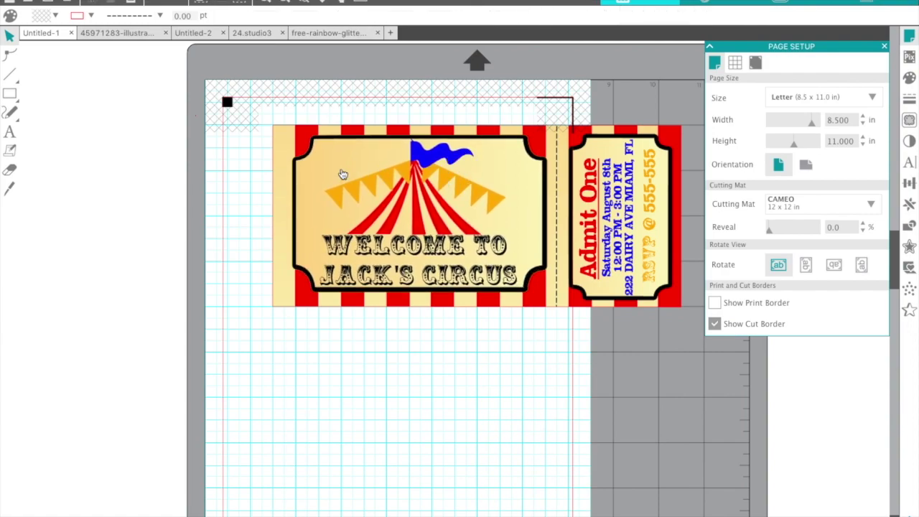
left_click_drag(322, 184, 287, 428)
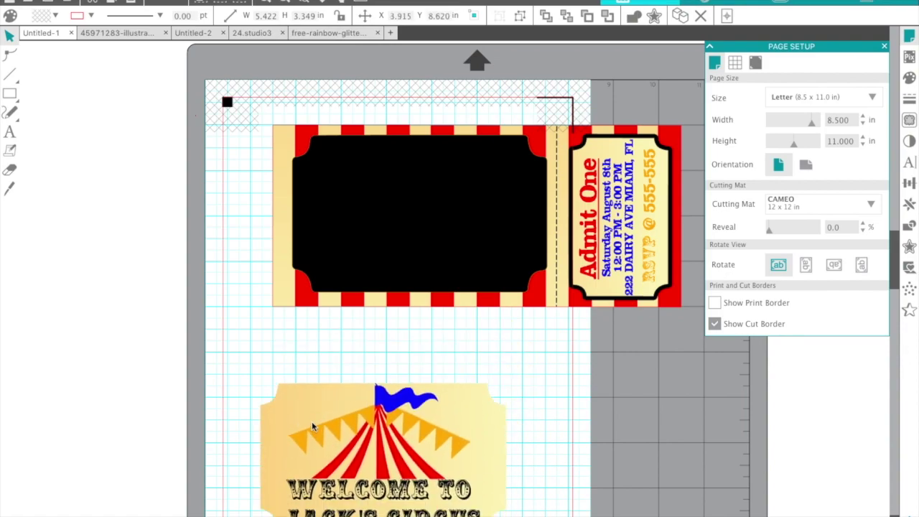
- Put the black frame behind the circus artwork, group them, and move it lower-left
scroll(303, 349, "down", 1)
scroll(302, 349, "down", 2)
left_click_drag(421, 139, 384, 386)
left_click(309, 409, "shift")
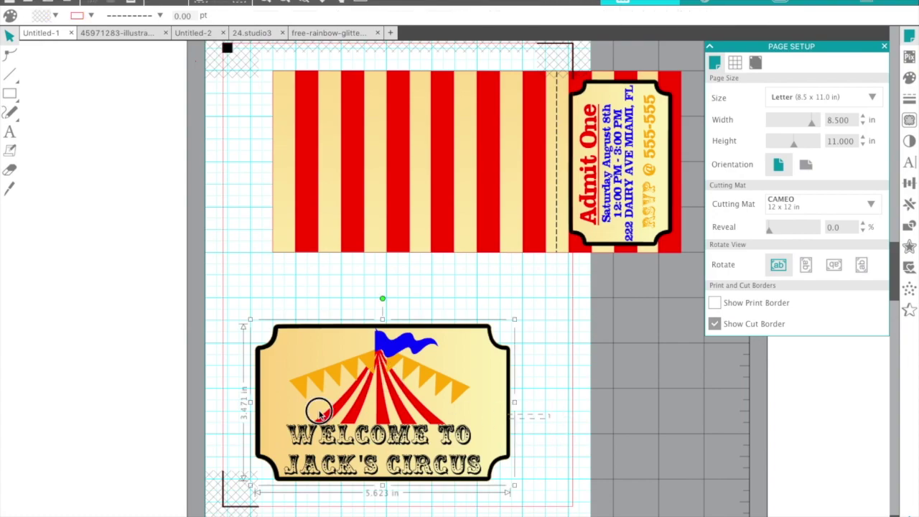
right_click(356, 374)
left_click(401, 474)
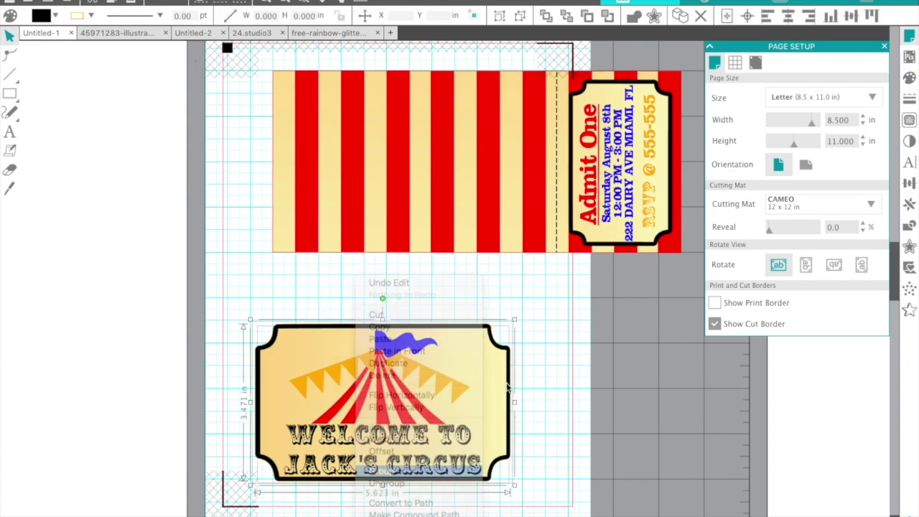
left_click_drag(408, 425, 385, 443)
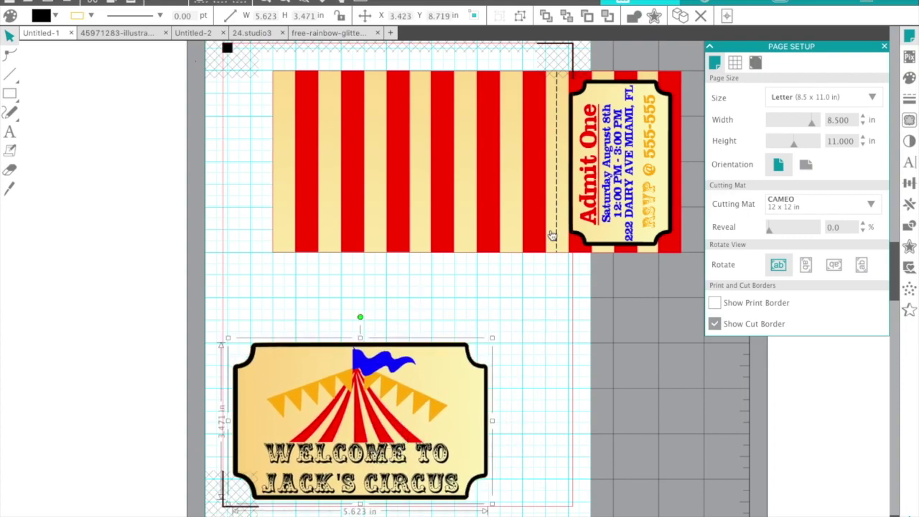
- Move the Admit One stub and cream background aside, group the red stripes, shift them left
left_click_drag(617, 189, 191, 233)
left_click_drag(278, 113, 579, 356)
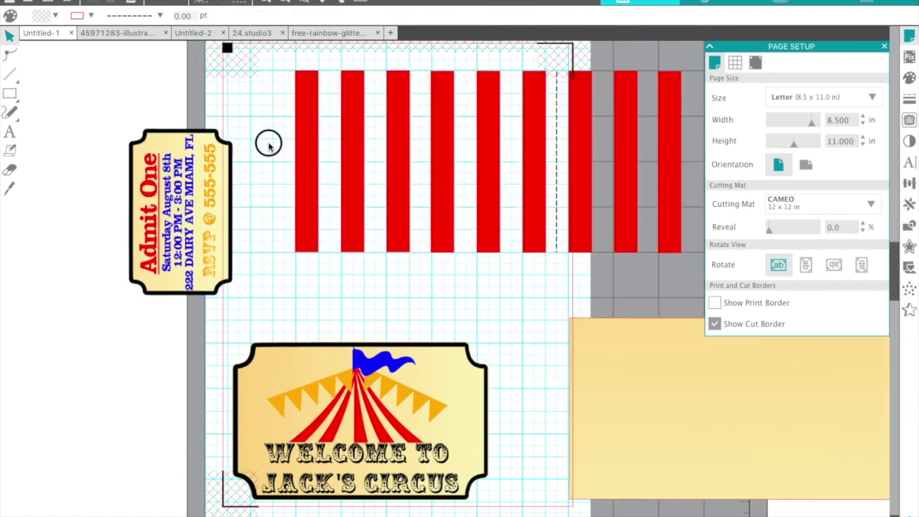
left_click(678, 127)
left_click(669, 129)
right_click(669, 130)
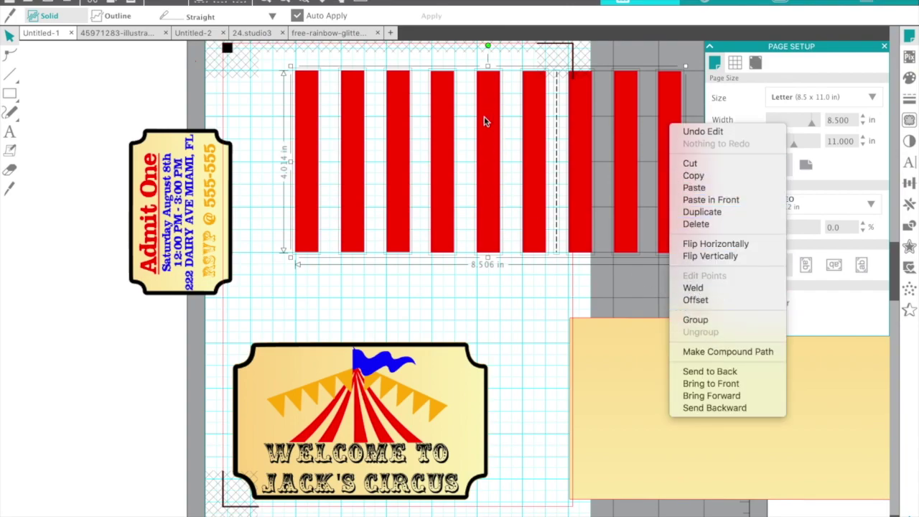
left_click(695, 319)
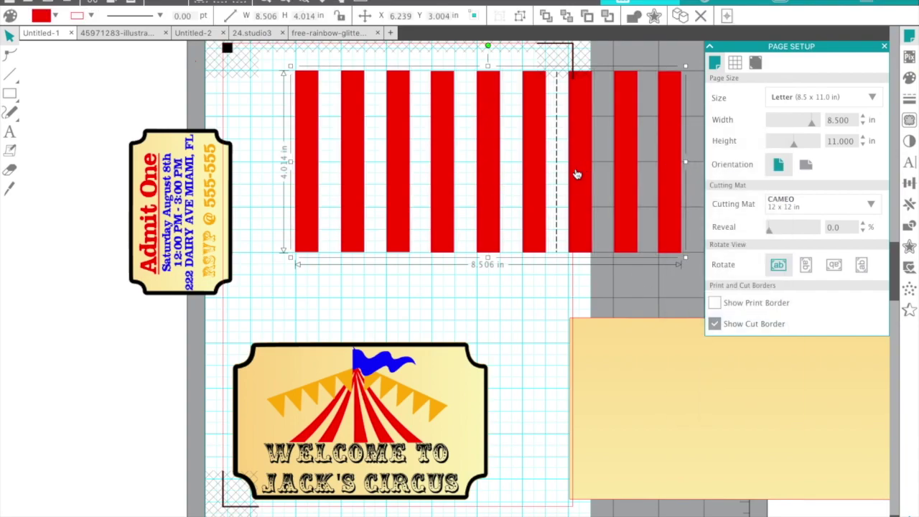
left_click_drag(579, 172, 532, 176)
left_click_drag(179, 212, 40, 251)
left_click_drag(359, 421, 800, 418)
left_click_drag(486, 108, 441, 169)
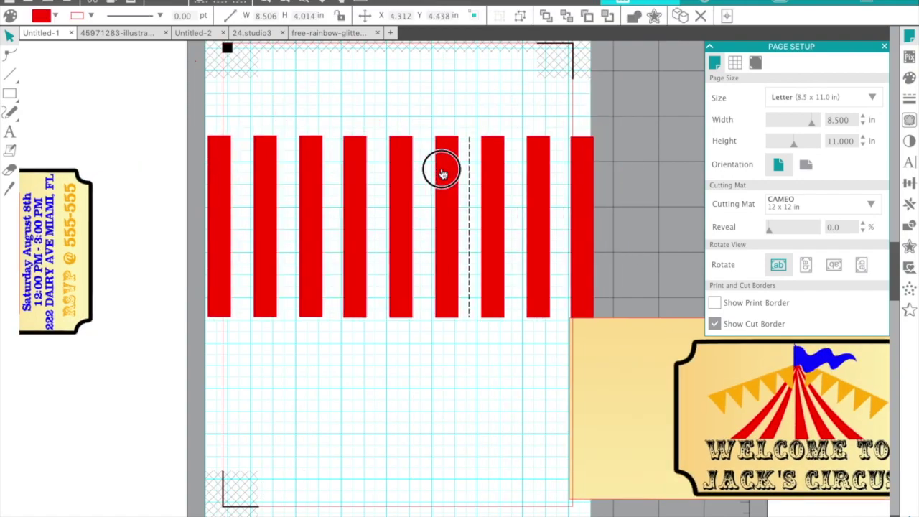
- Undo the stray moves until the Admit One stub is back on the stripes
left_click(158, 4)
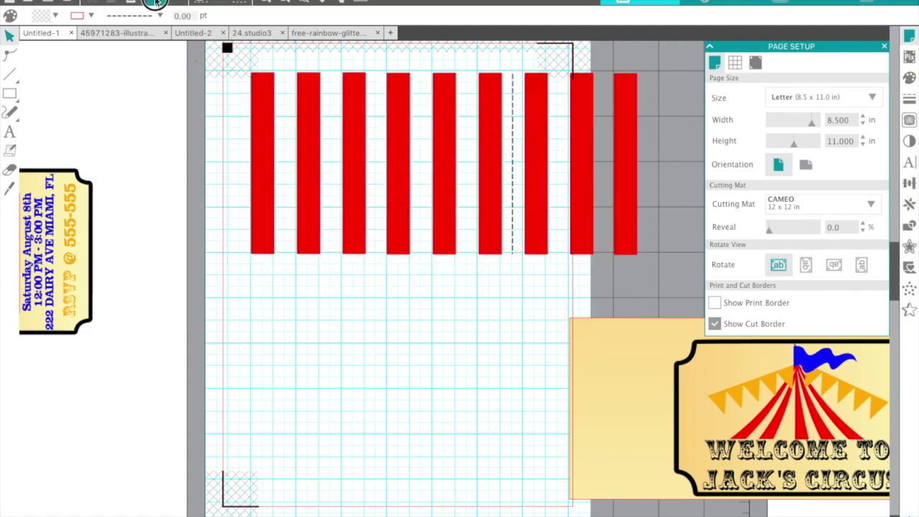
left_click(157, 3)
left_click(156, 2)
left_click(156, 3)
left_click(155, 3)
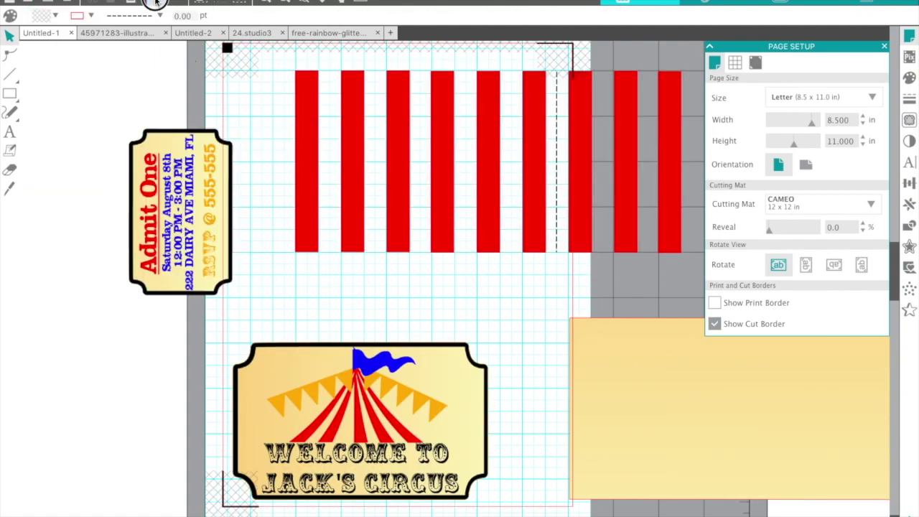
left_click(156, 3)
left_click(156, 2)
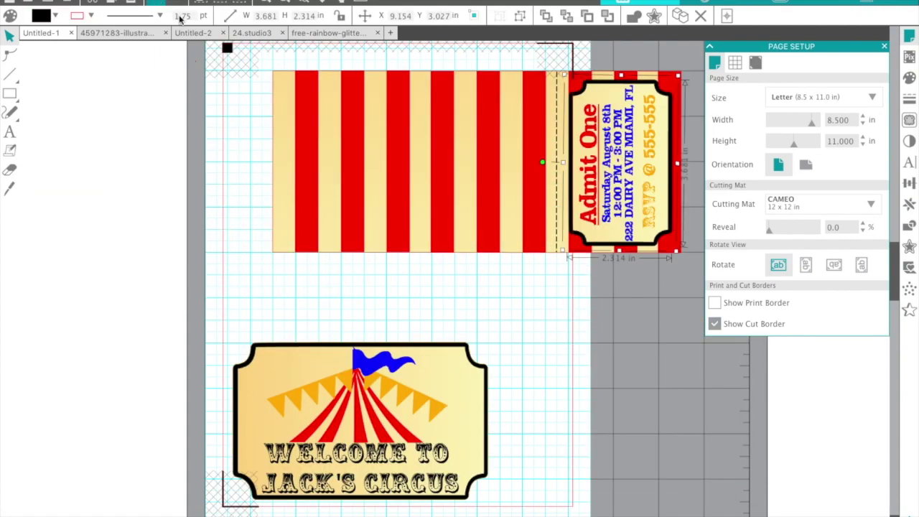
- Set the Admit One stub apart at the left and extend the yellow background slightly left
left_click_drag(562, 234, 110, 277)
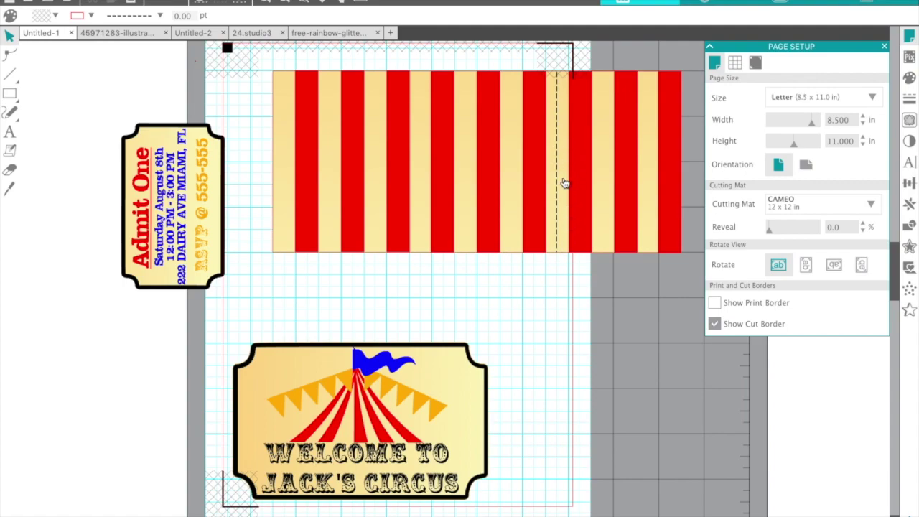
left_click_drag(562, 262, 555, 420)
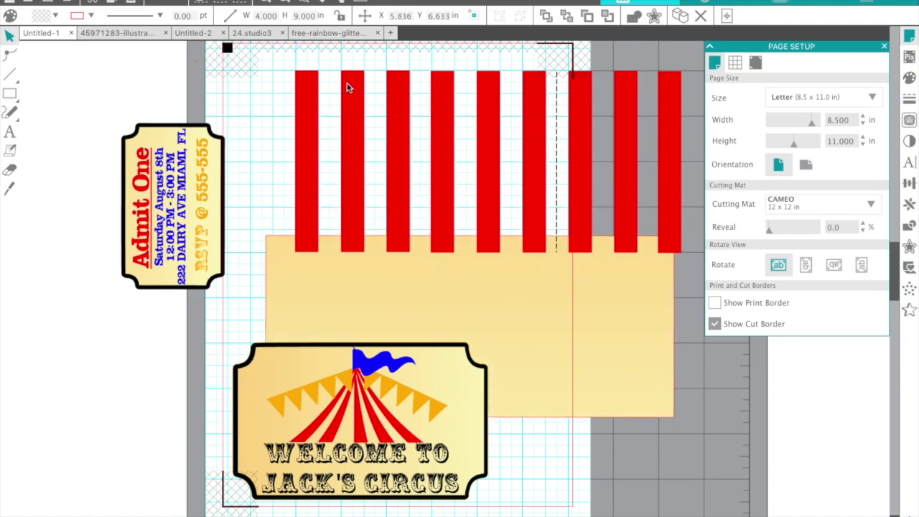
left_click(152, 3)
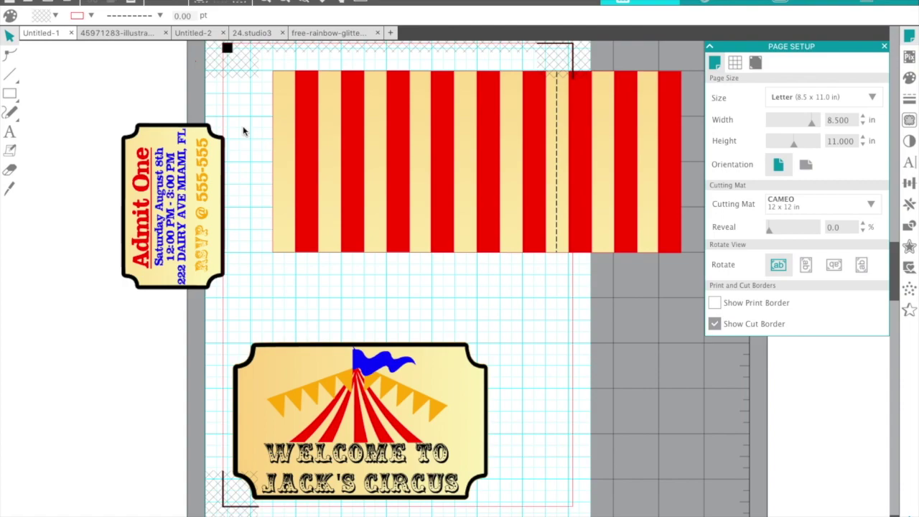
left_click_drag(565, 120, 559, 120)
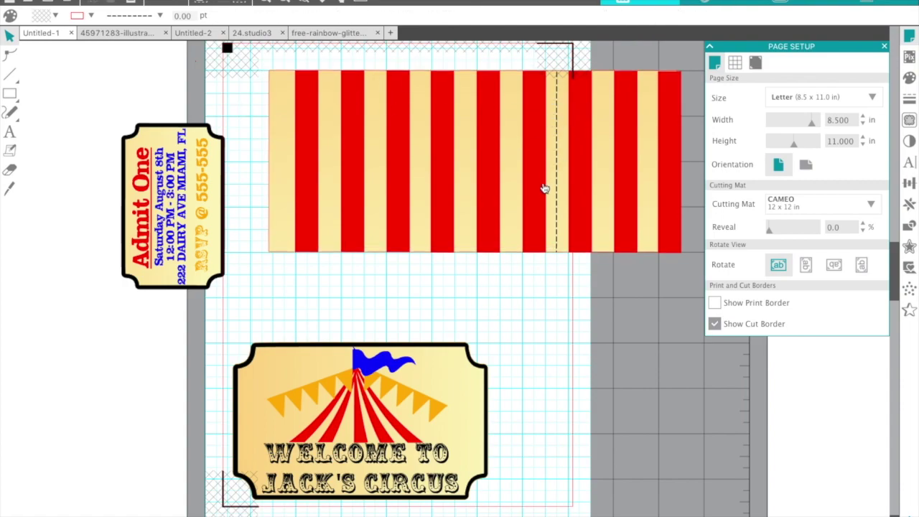
left_click(555, 246)
- Group the striped base pieces, move the yellow background left, and group all the red stripes
right_click(561, 230)
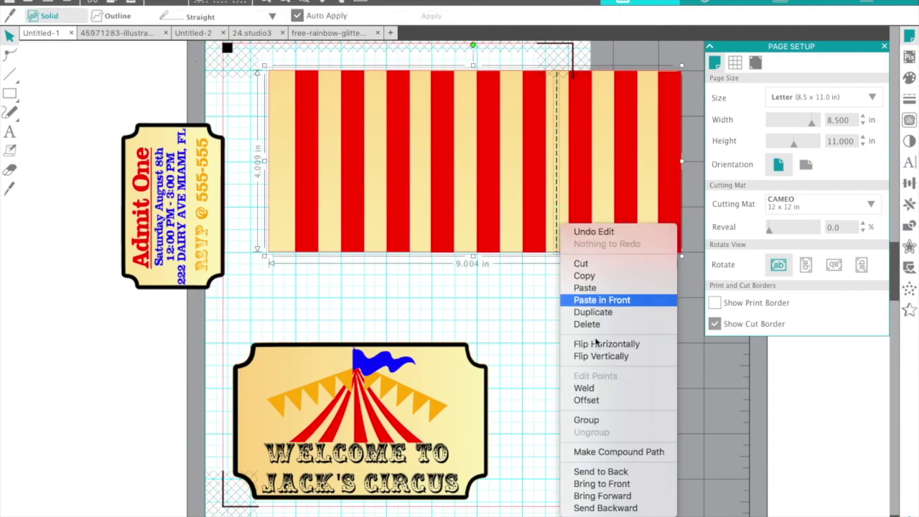
left_click(595, 422)
left_click_drag(566, 178, 83, 314)
left_click_drag(299, 94, 360, 107)
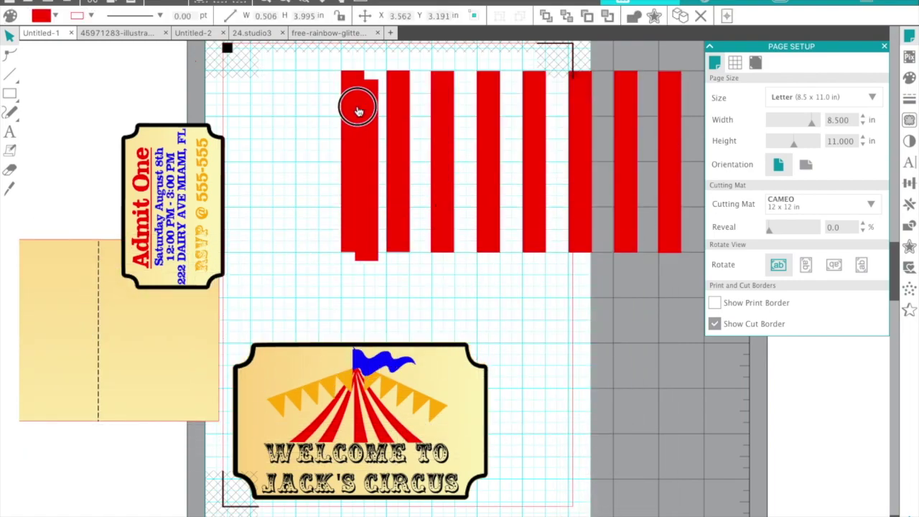
key("ctrl+z")
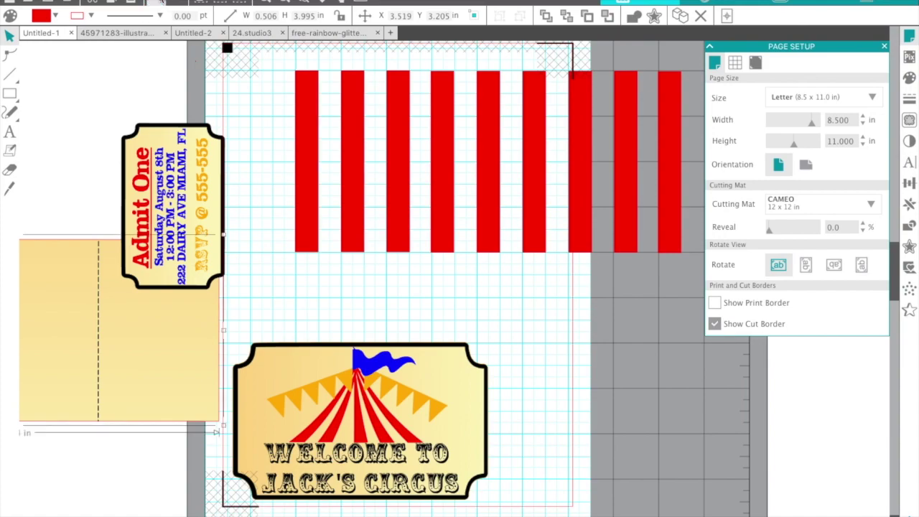
left_click(677, 126)
left_click(677, 125, "shift")
right_click(632, 129)
left_click(660, 323)
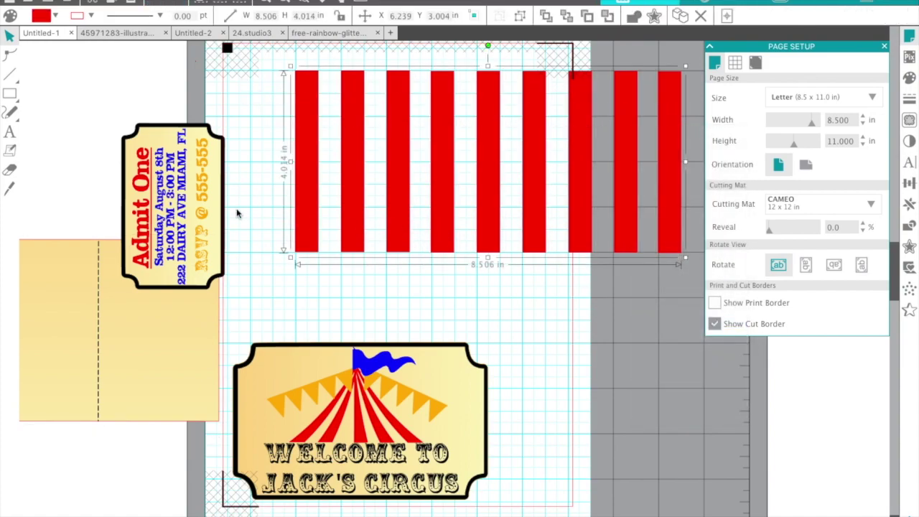
- Try placing the long yellow rectangle below the stripes, then undo three changes
left_click_drag(208, 193, 805, 373)
left_click_drag(177, 287, 561, 180)
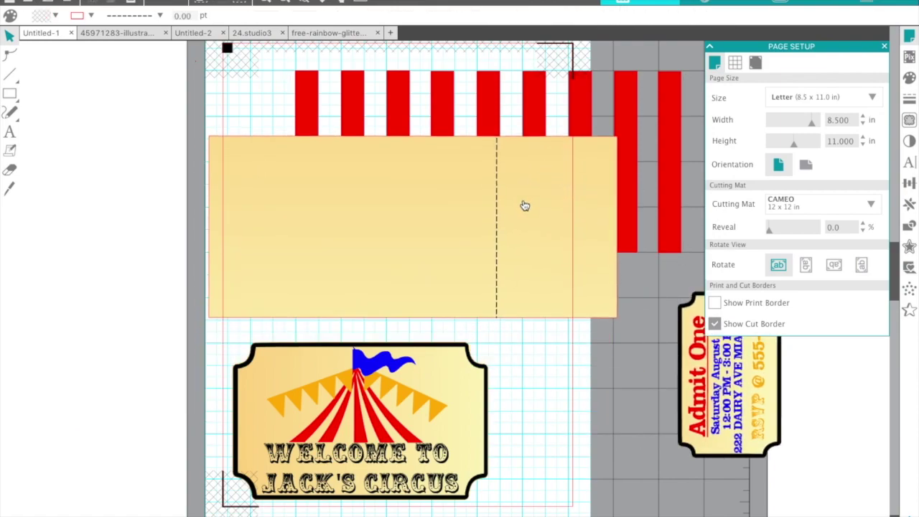
left_click_drag(537, 217, 532, 399)
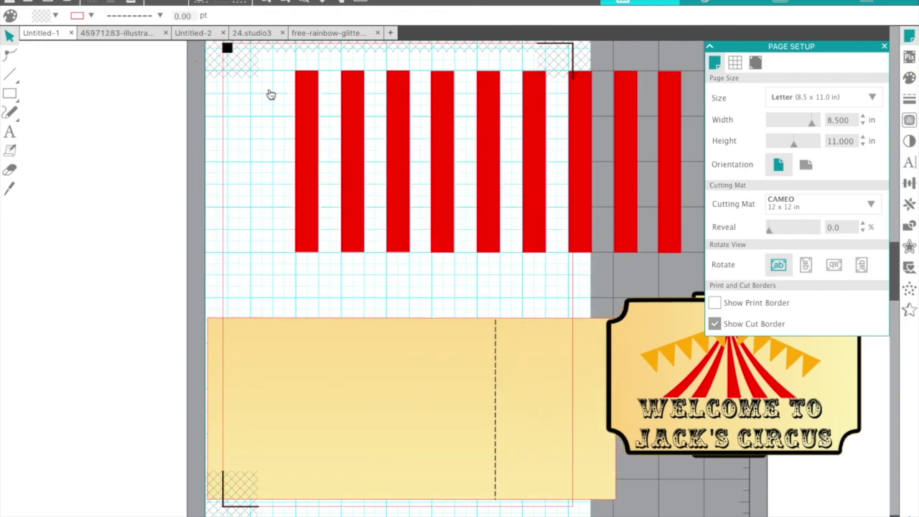
left_click_drag(442, 106, 777, 271)
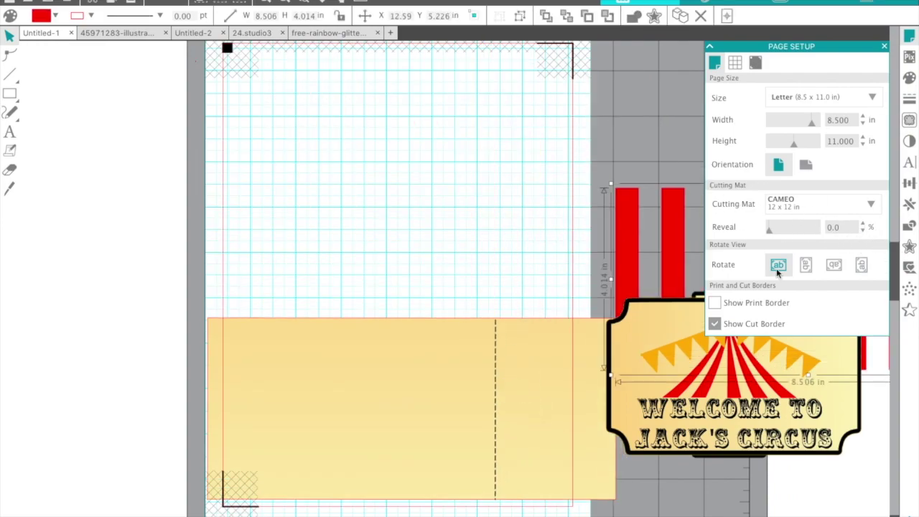
left_click(480, 361)
left_click_drag(197, 404, 209, 304)
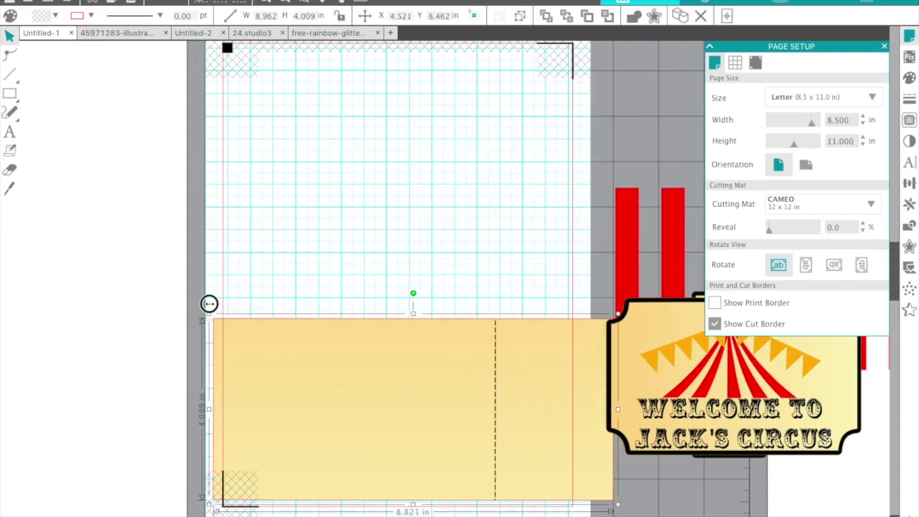
left_click(160, 2)
left_click(159, 2)
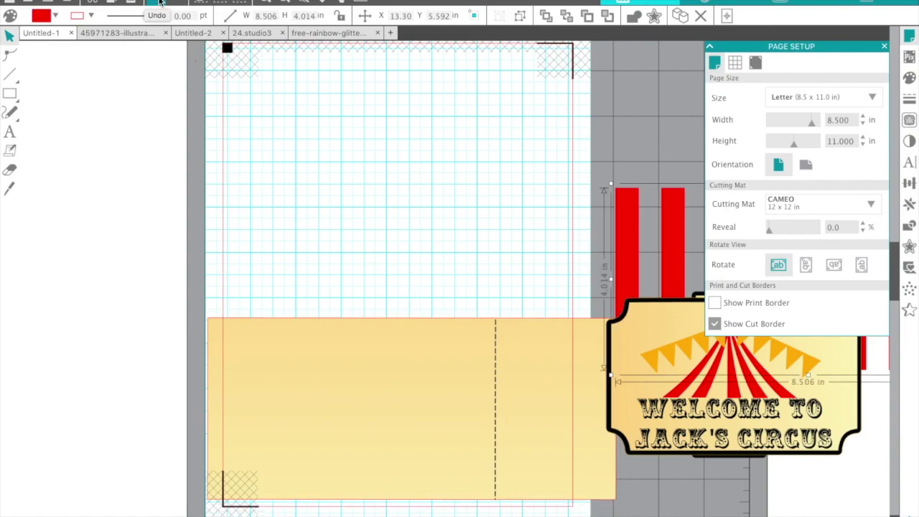
left_click(159, 2)
- Rotate the tan ticket base upright and position it at the page's top-left, stripes moved aside
left_click(288, 417)
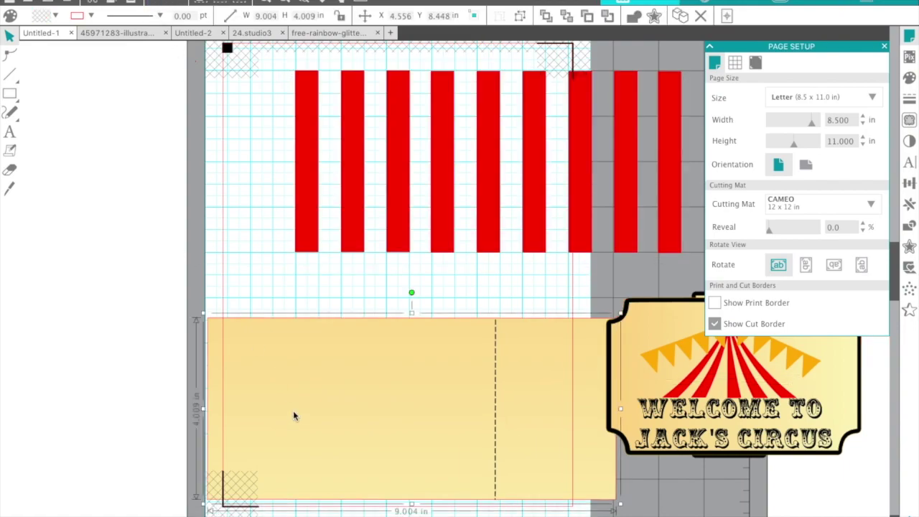
left_click_drag(412, 295, 529, 410)
left_click_drag(496, 180, 152, 410)
left_click_drag(400, 335, 324, 179)
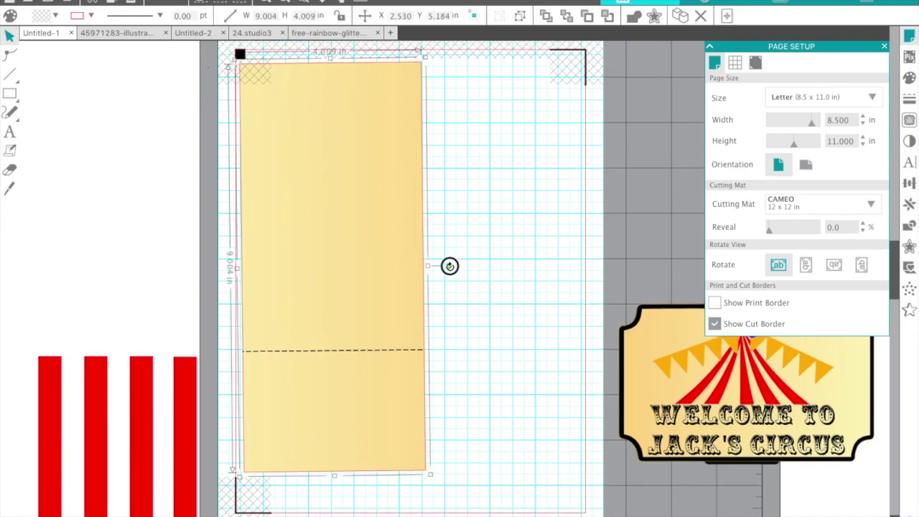
left_click_drag(449, 266, 448, 267)
left_click_drag(400, 237, 403, 238)
left_click_drag(707, 338, 816, 326)
- Rotate the Welcome to Jack's Circus sign 90° beside the base, Admit One stub below, then open Send
left_click_drag(660, 312, 466, 148)
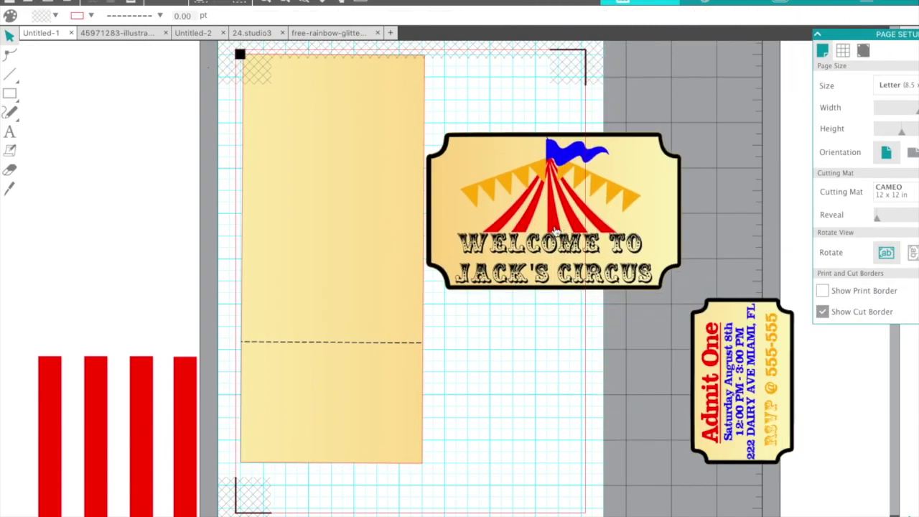
left_click_drag(553, 107, 480, 211)
left_click_drag(544, 238, 531, 215)
left_click(610, 413)
left_click_drag(696, 391, 565, 384)
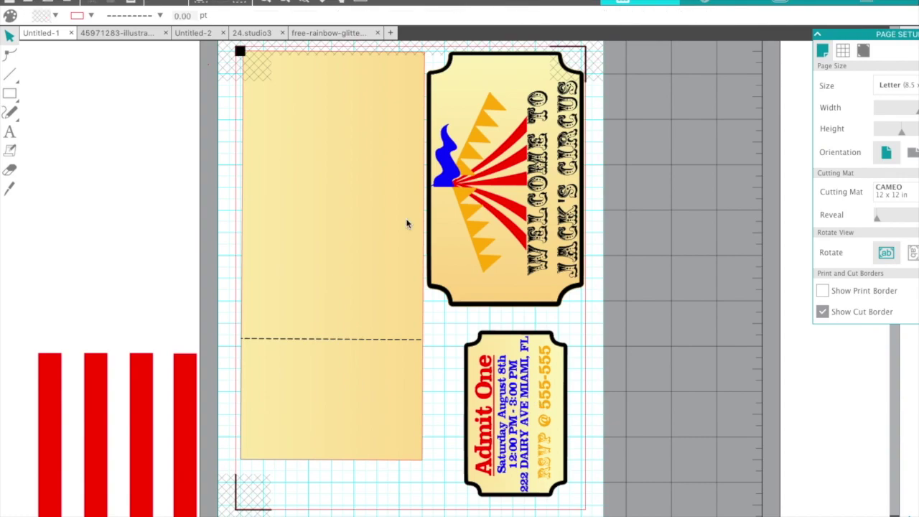
left_click(871, 1)
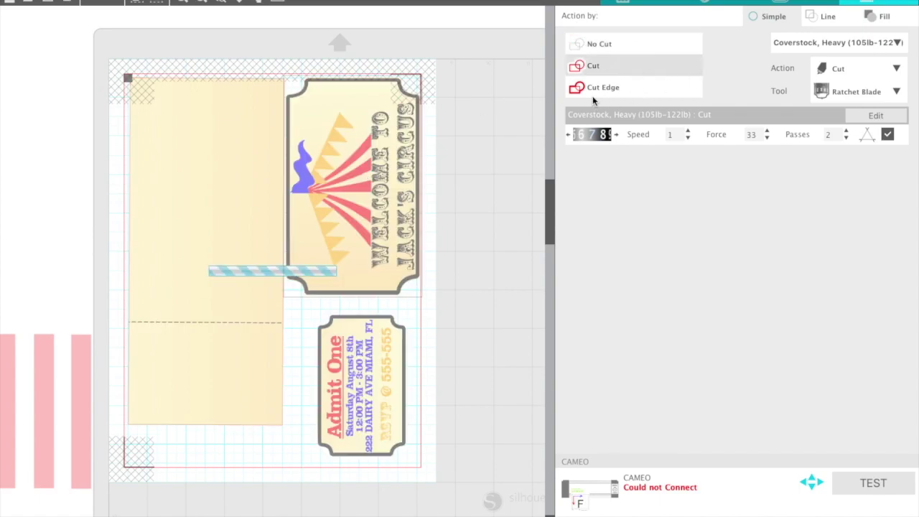
- Apply Cut Edge to the tan base, circus sign and Admit One stub, then go back to Design
left_click(597, 88)
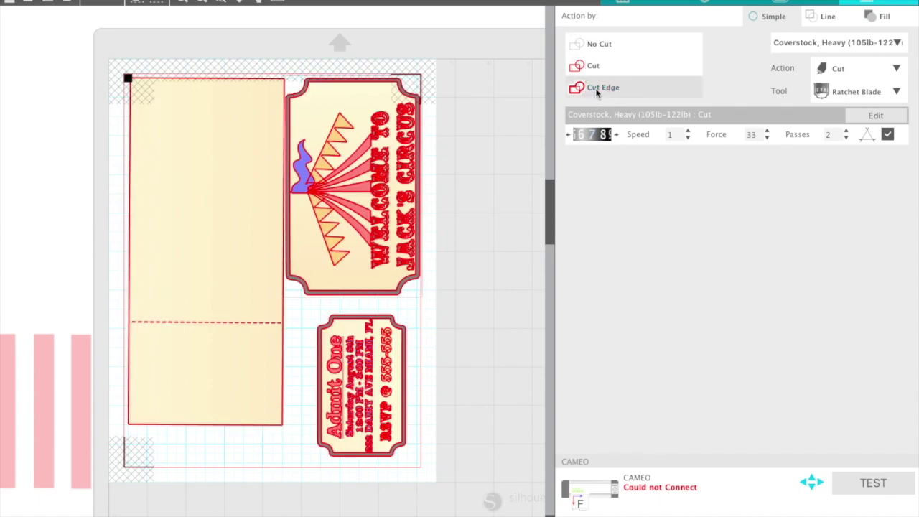
left_click(348, 344)
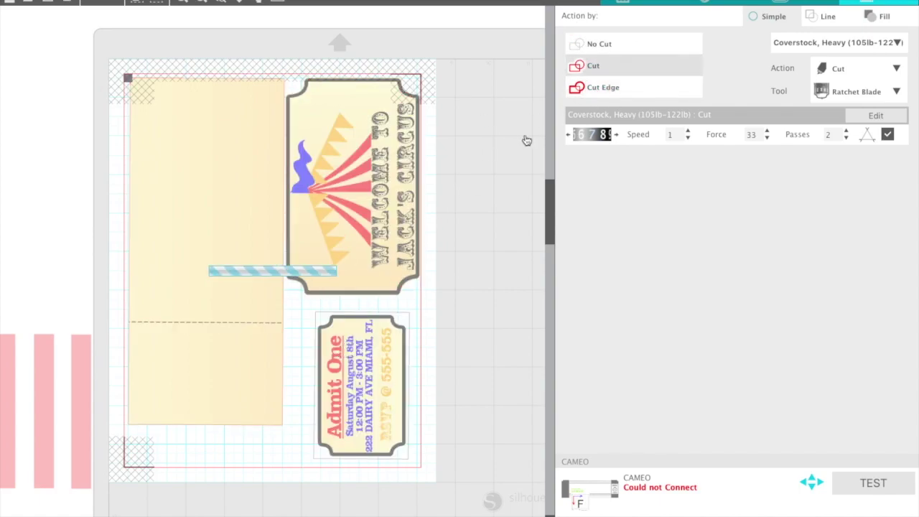
left_click(596, 88)
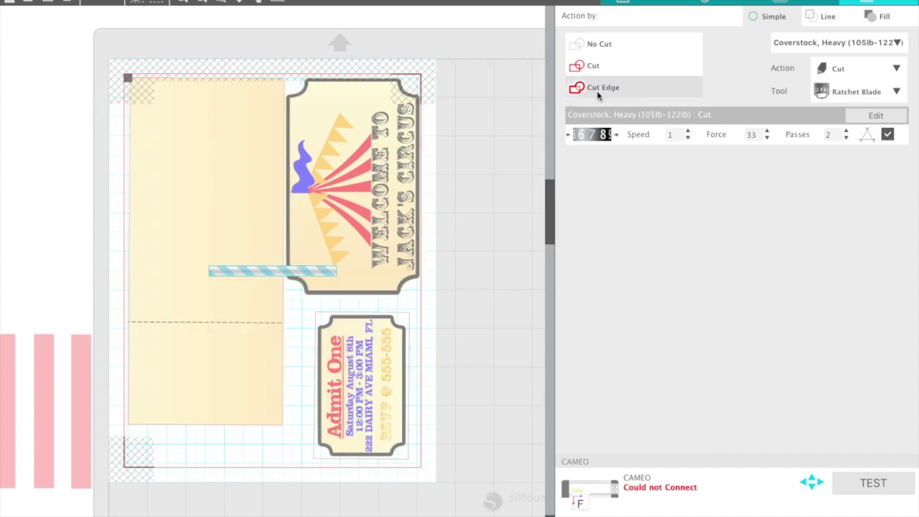
left_click(403, 305)
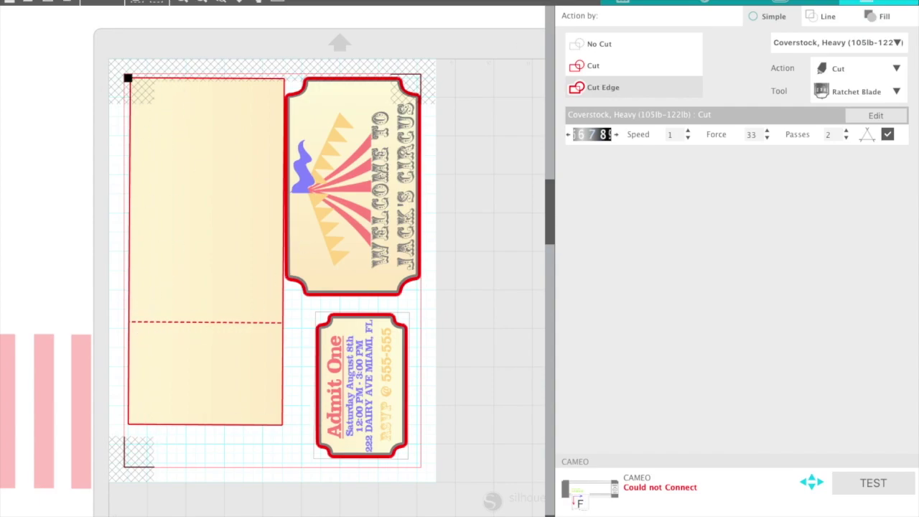
left_click(649, 2)
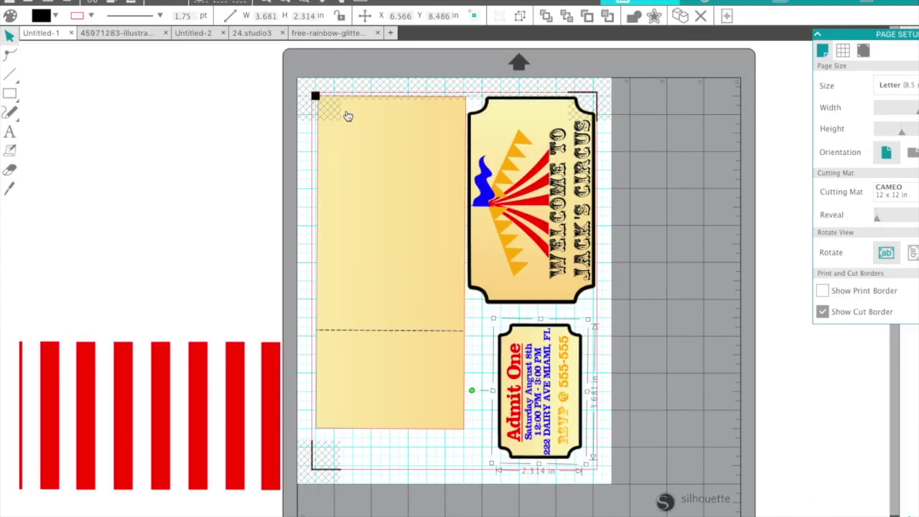
- Move the three ticket pieces off to the right and place the red stripes horizontally on the page
left_click_drag(303, 80, 589, 396)
left_click_drag(460, 164, 849, 231)
left_click_drag(276, 359, 620, 191)
left_click_drag(438, 155, 539, 250)
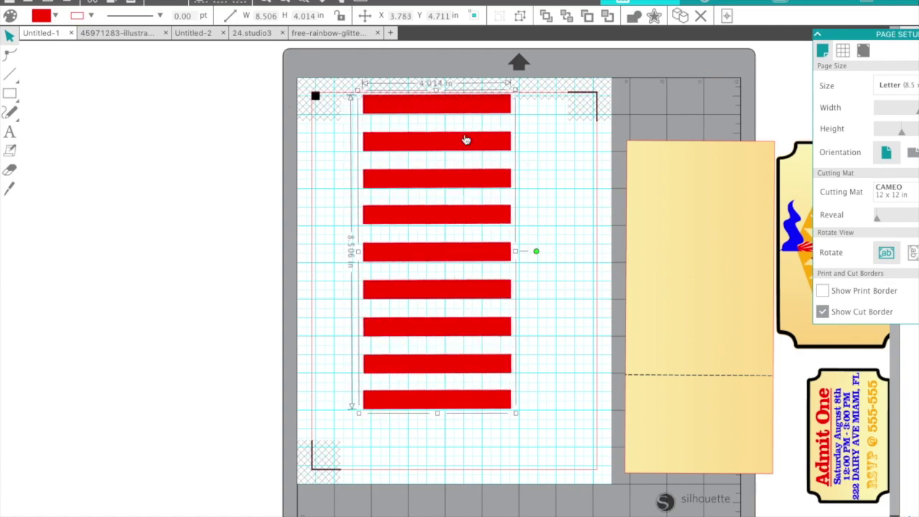
left_click_drag(474, 127, 476, 162)
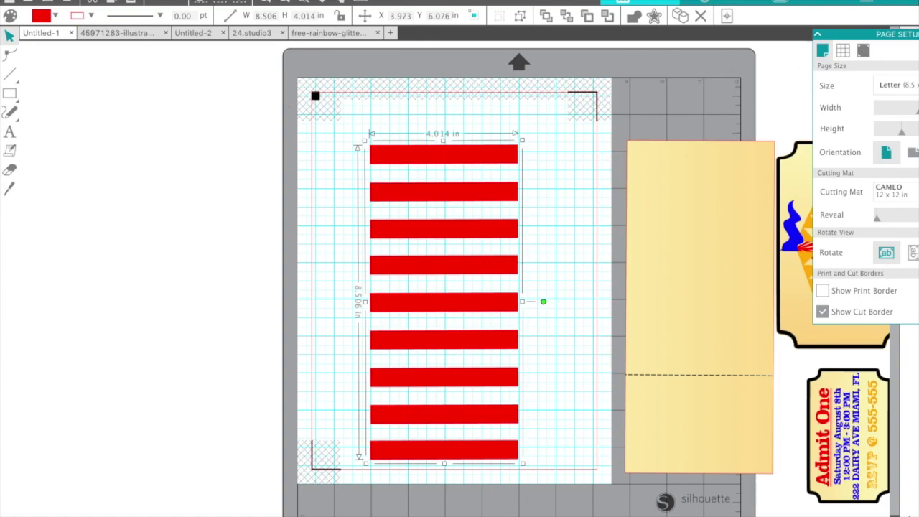
- Set the Registration Marks Style to Off and open the Send cut settings
left_click_drag(818, 194, 727, 194)
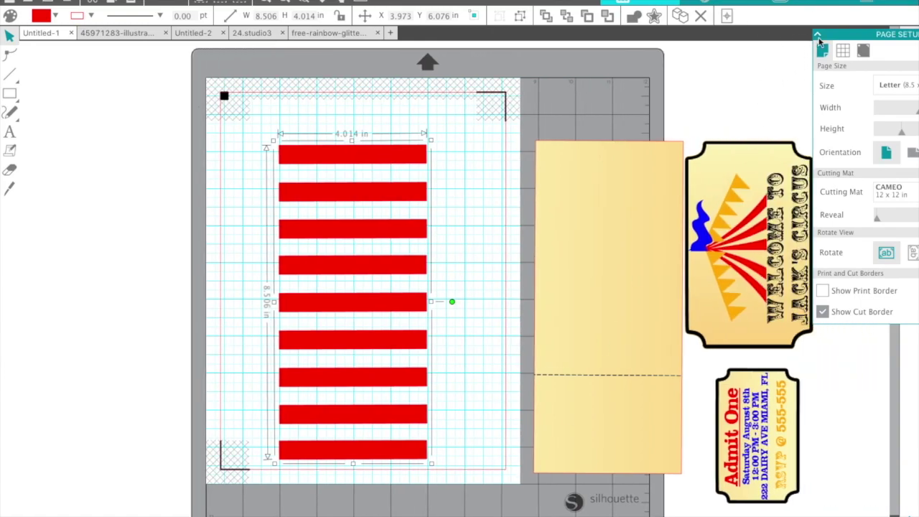
left_click_drag(821, 32, 619, 35)
left_click(662, 56)
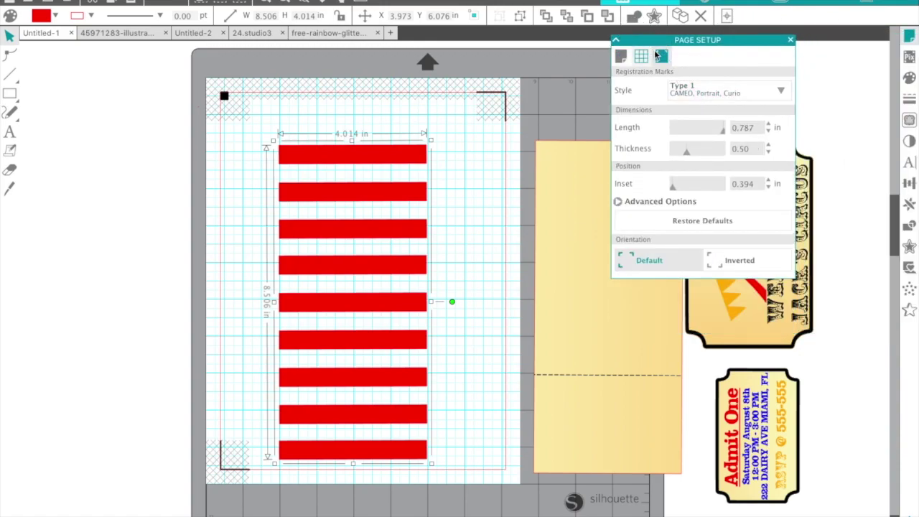
left_click(698, 92)
left_click(700, 109)
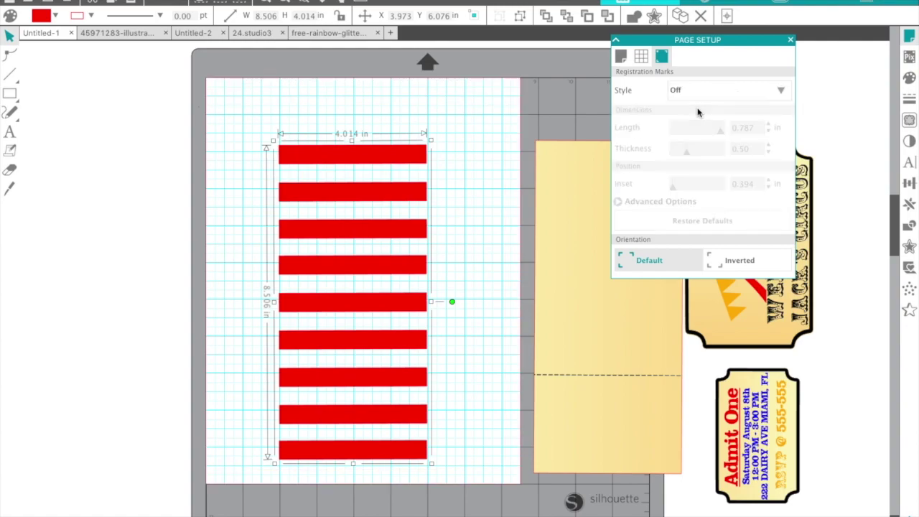
left_click(855, 4)
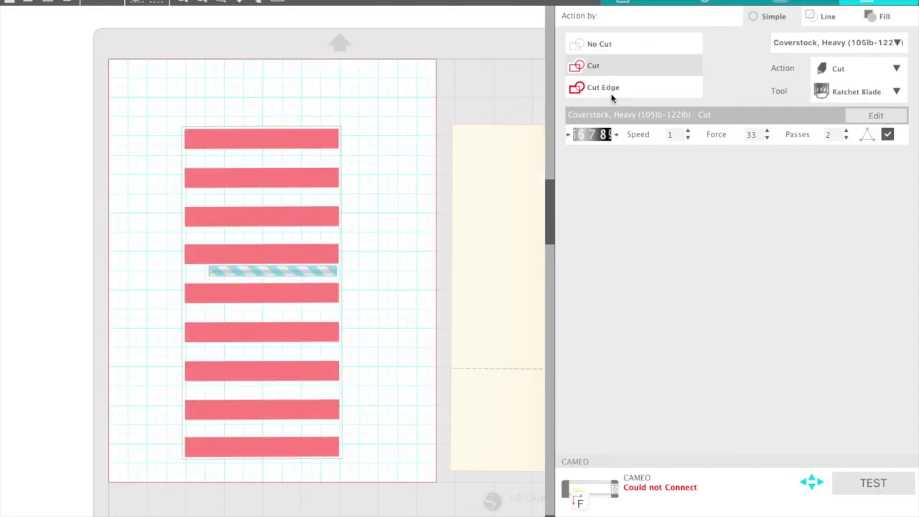
- Apply Cut Edge to the nine red stripes and go back to Design
left_click(612, 89)
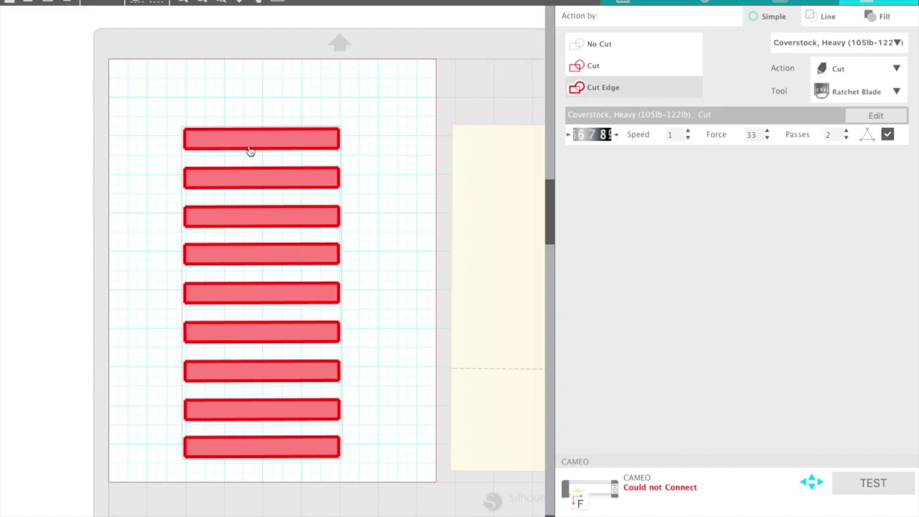
left_click(653, 4)
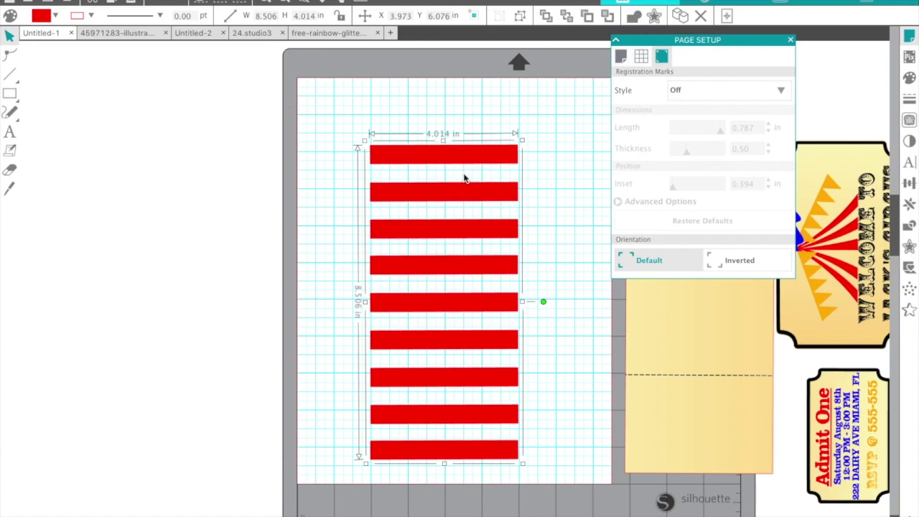
- Move the red stripes off the page and lay the tan base level on the page
left_click_drag(453, 151, 181, 145)
left_click(790, 41)
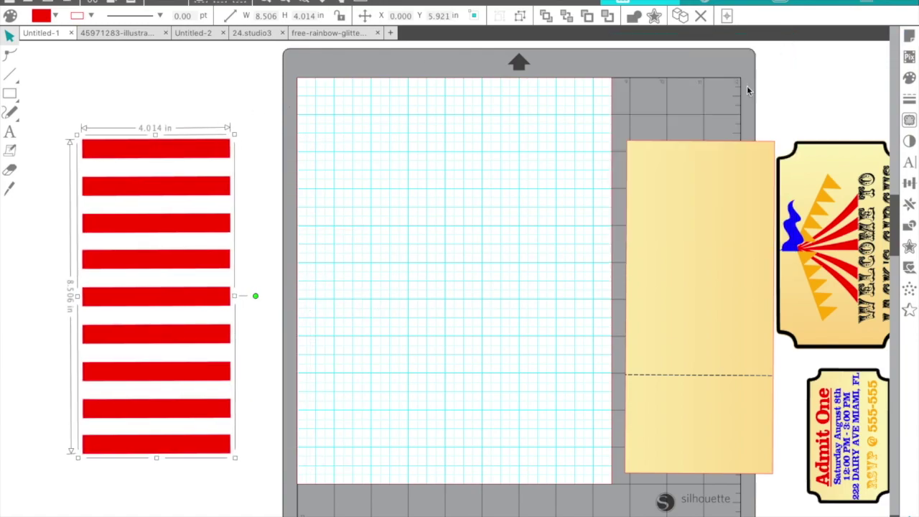
left_click(908, 36)
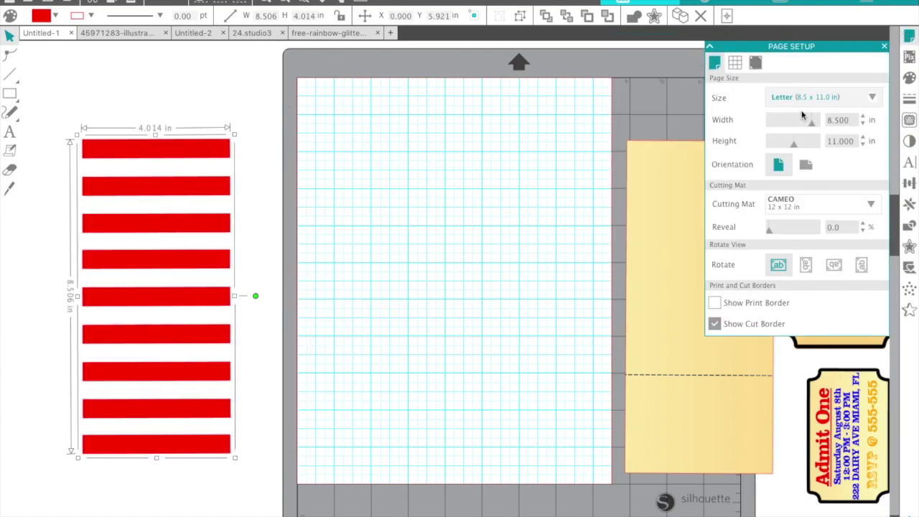
left_click_drag(653, 173, 400, 171)
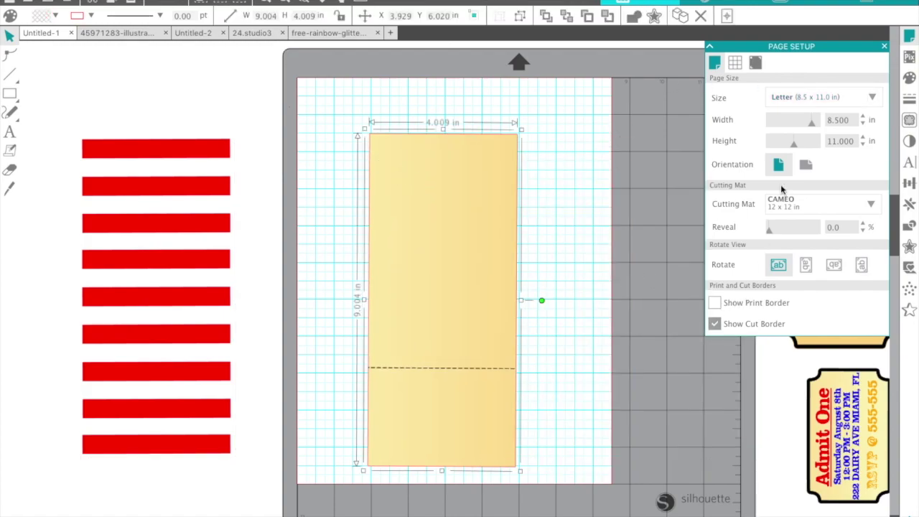
left_click(885, 46)
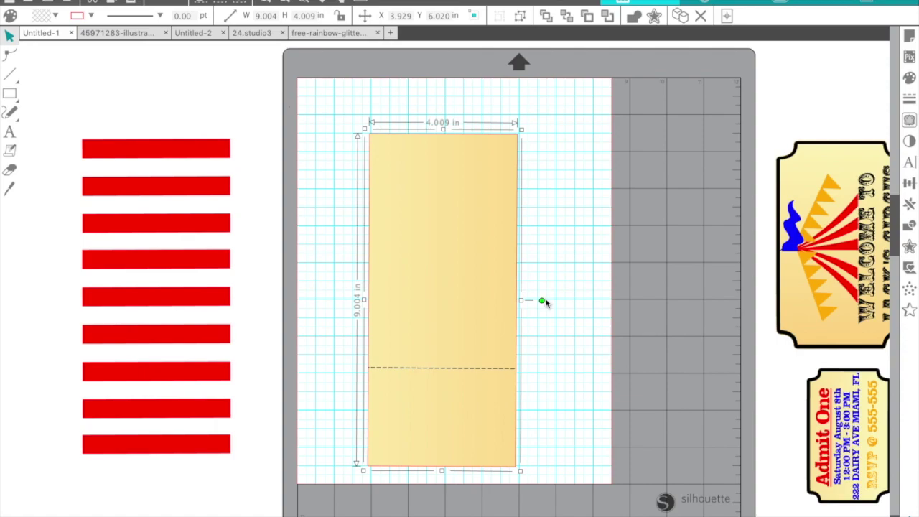
left_click_drag(543, 301, 442, 121)
left_click(566, 256)
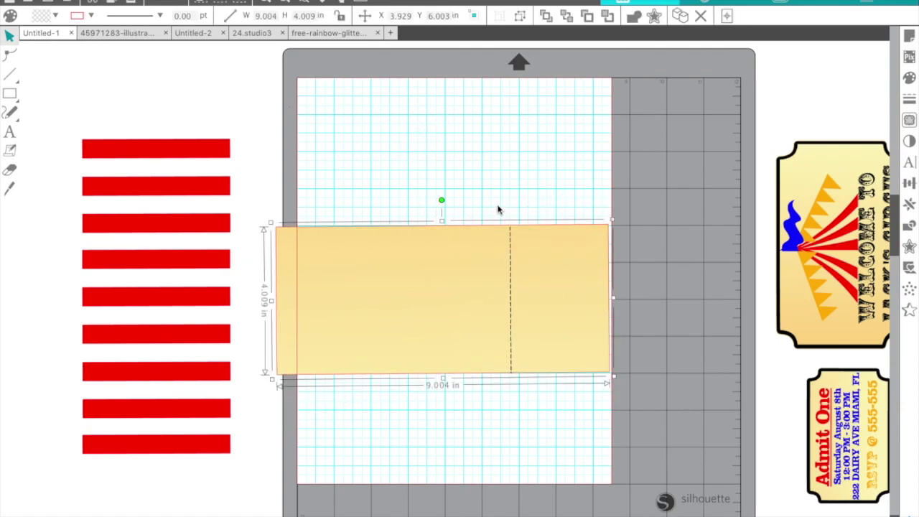
left_click_drag(442, 199, 443, 199)
left_click(661, 205)
left_click(607, 275)
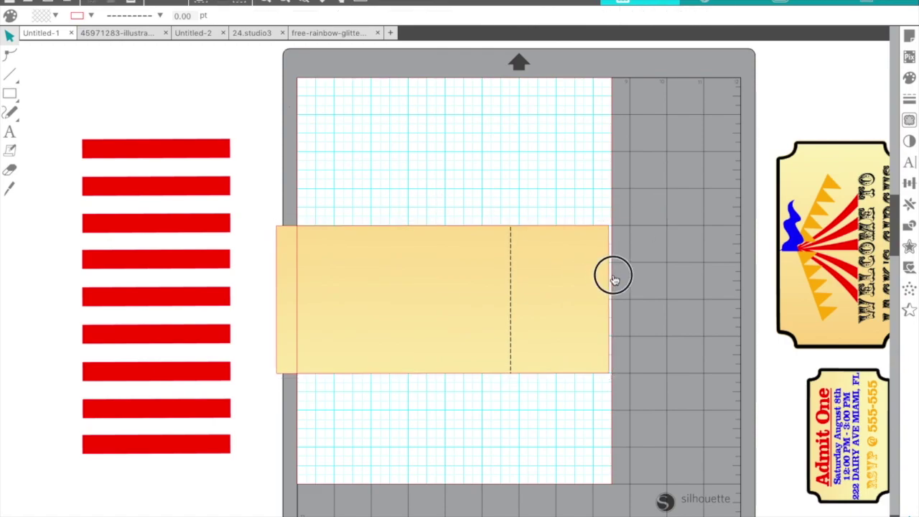
left_click(206, 265)
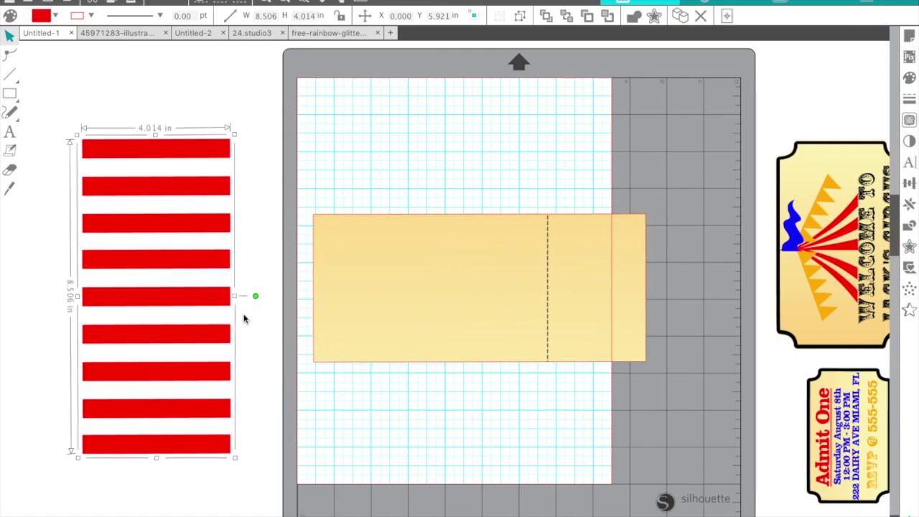
- Rotate the stripes vertical, place them over the tan base and Bring to Front
left_click_drag(255, 298, 155, 431)
left_click_drag(203, 315, 442, 305)
right_click(280, 346)
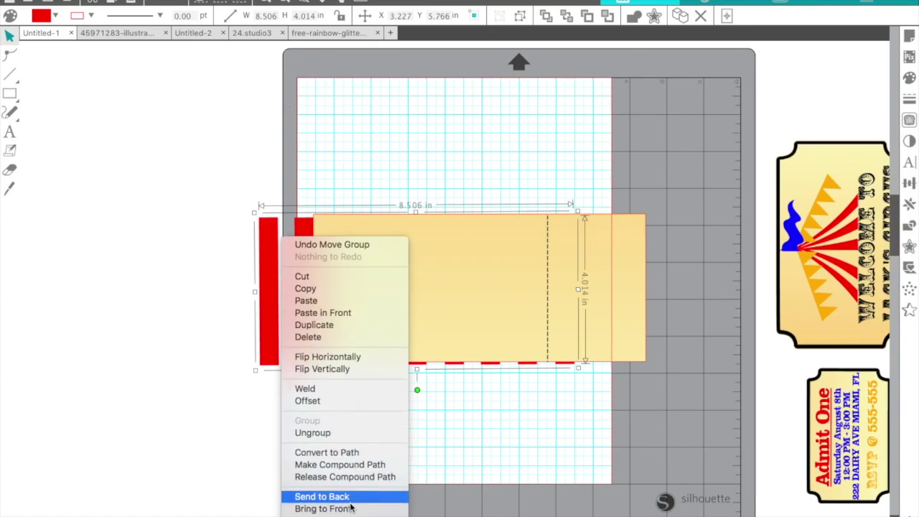
left_click(323, 508)
left_click_drag(372, 316, 447, 310)
left_click(859, 166)
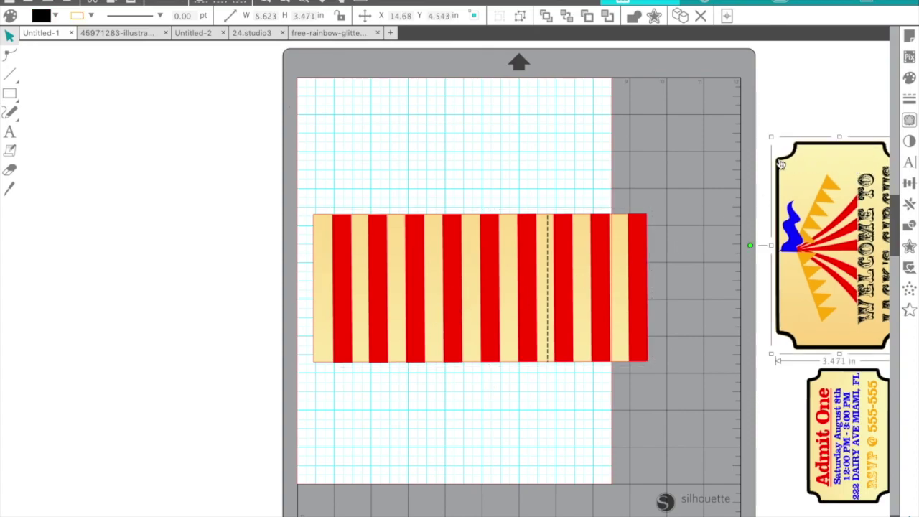